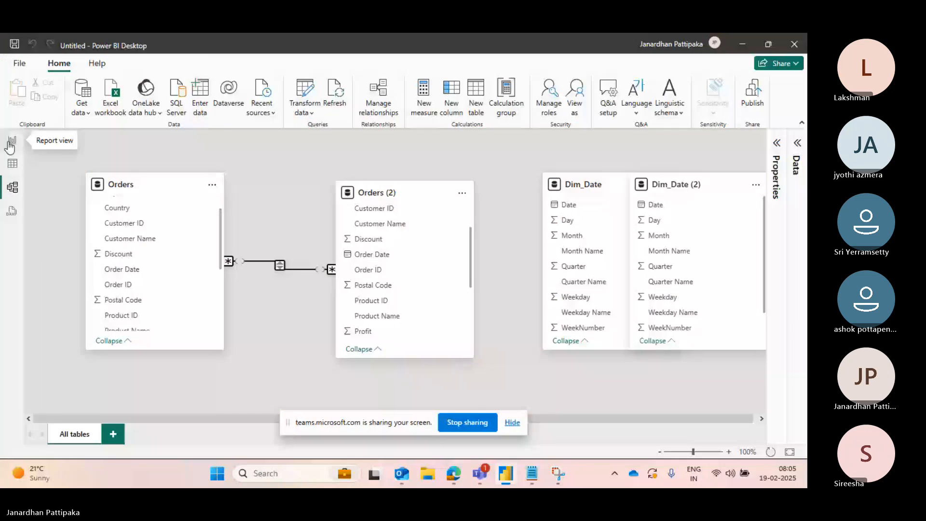
# - Switch from the model diagram to the report view
pyautogui.click(12, 142)
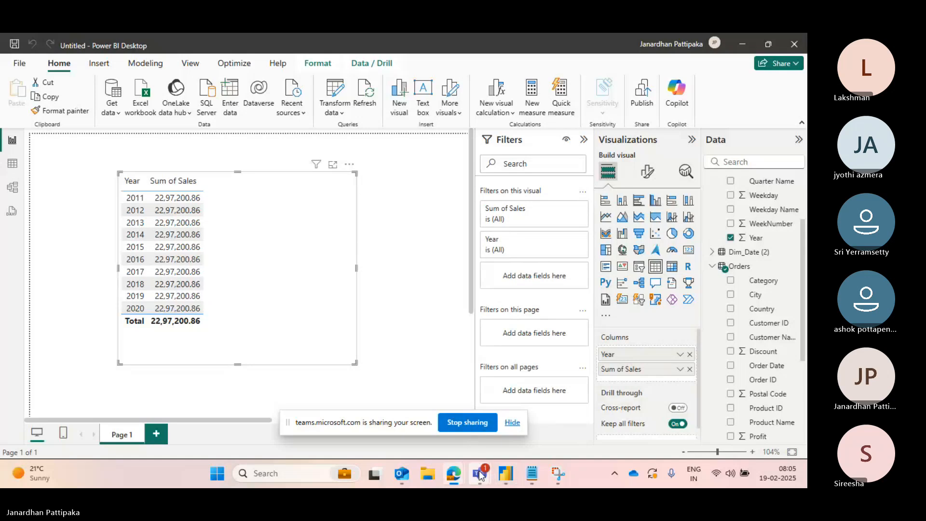
pyautogui.moveTo(480, 476)
pyautogui.moveTo(527, 416)
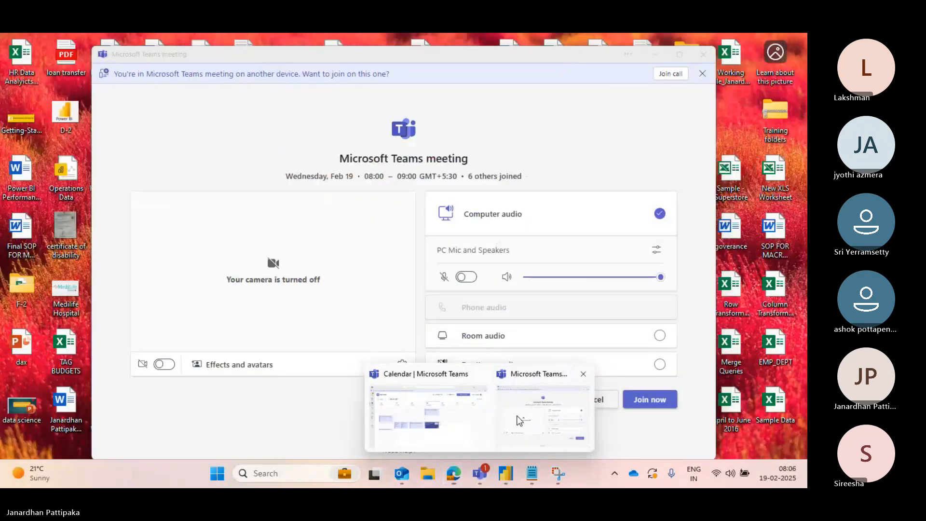
pyautogui.click(518, 421)
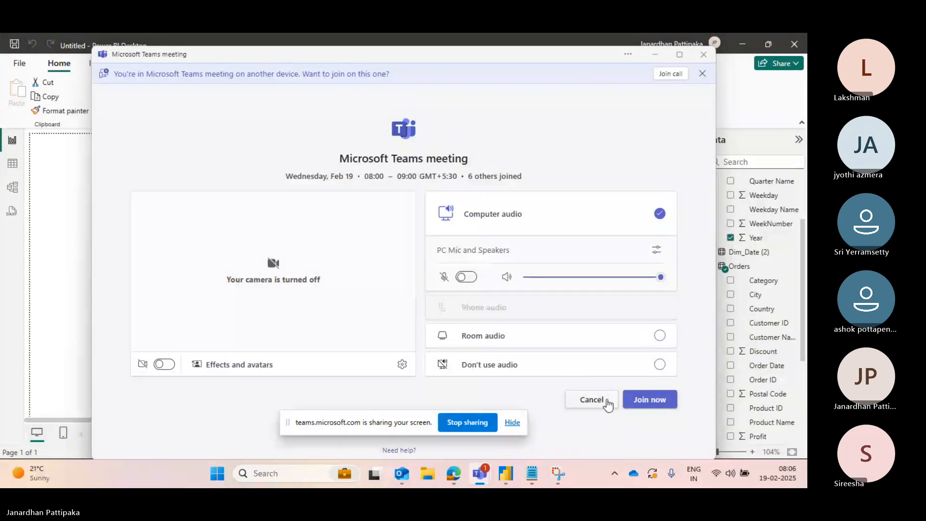
pyautogui.click(603, 399)
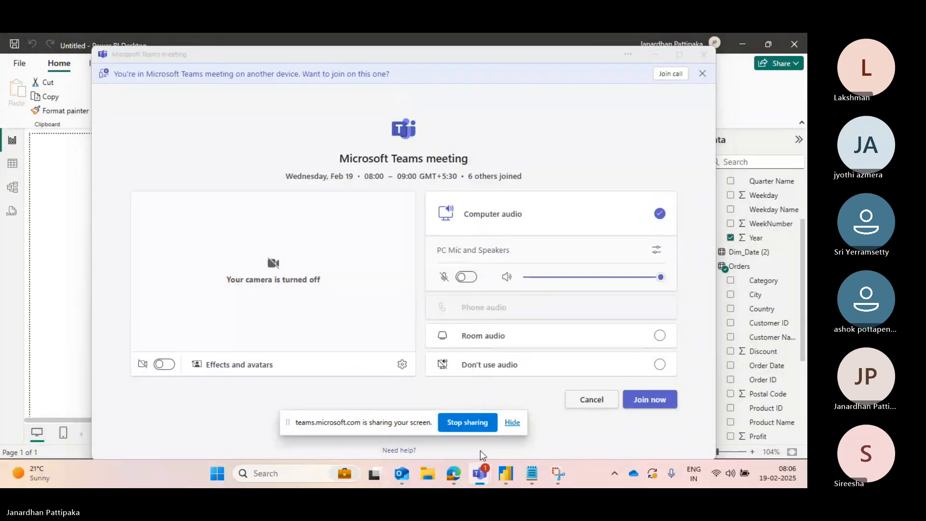
pyautogui.click(641, 399)
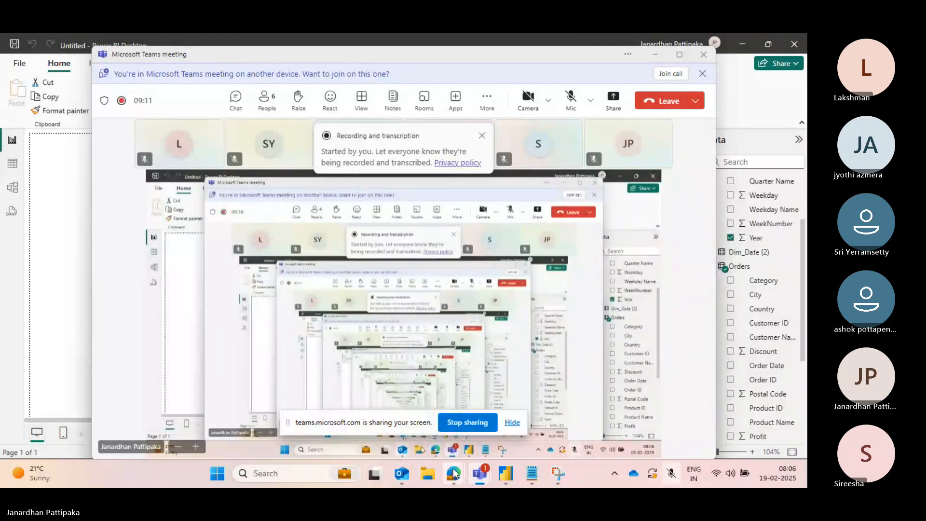
pyautogui.moveTo(453, 468)
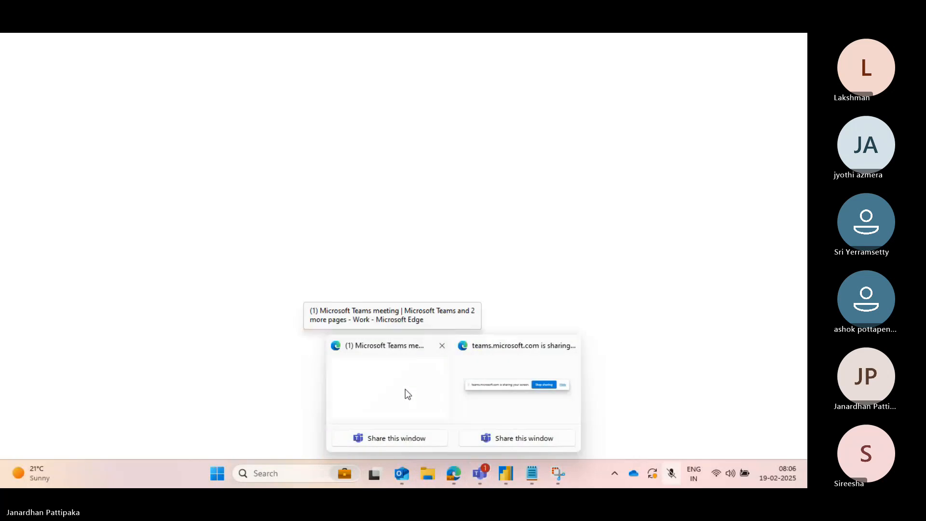
pyautogui.click(405, 390)
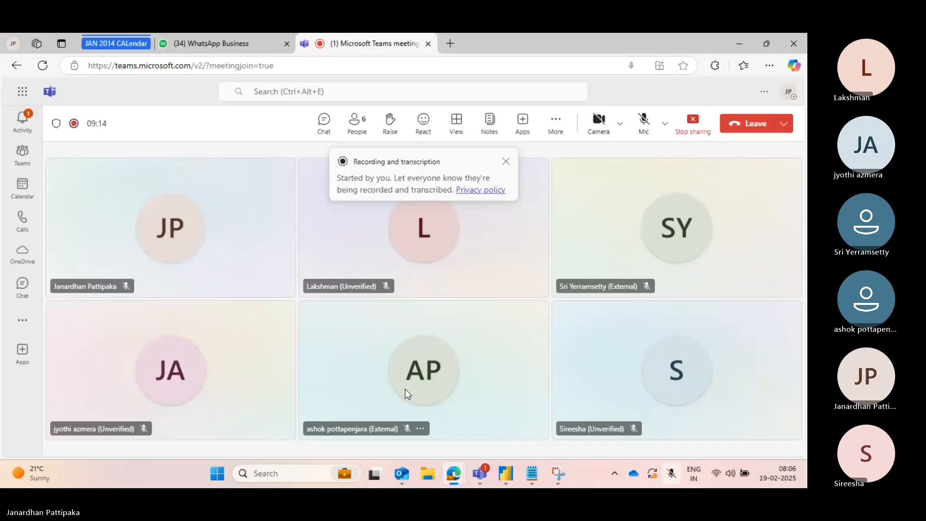
pyautogui.click(429, 45)
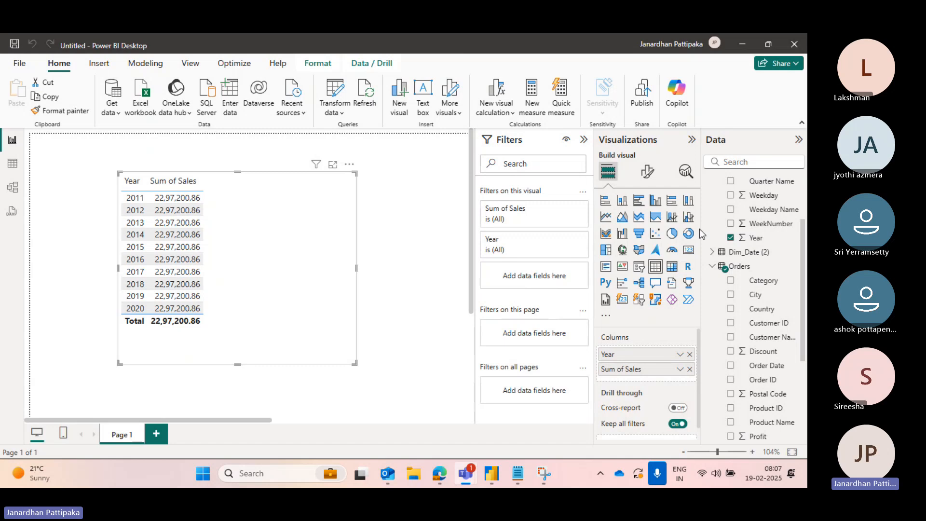
# - Collapse the expanded tables in the Data pane
pyautogui.click(711, 266)
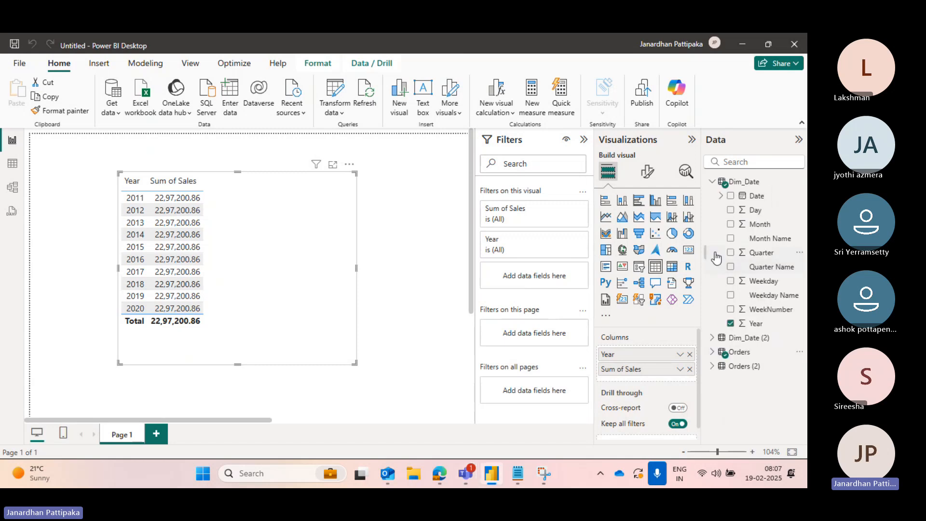
pyautogui.click(720, 196)
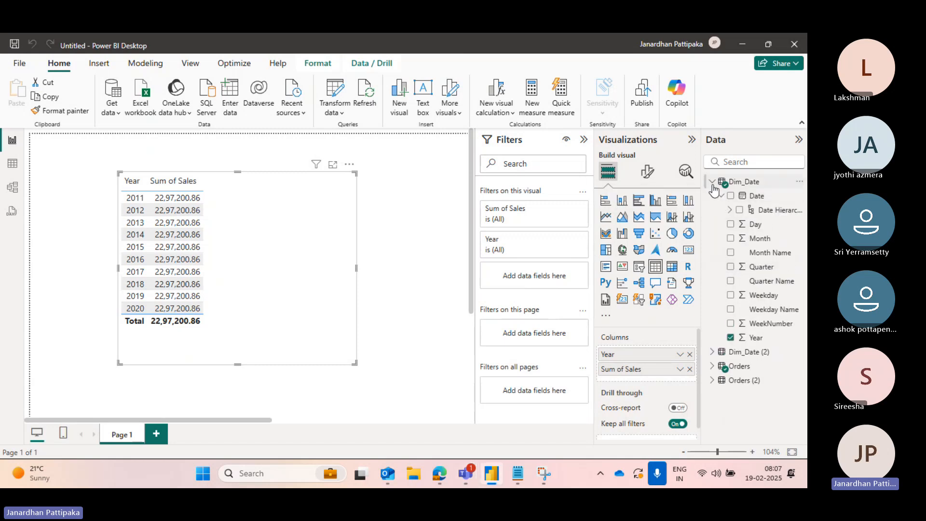
pyautogui.click(713, 182)
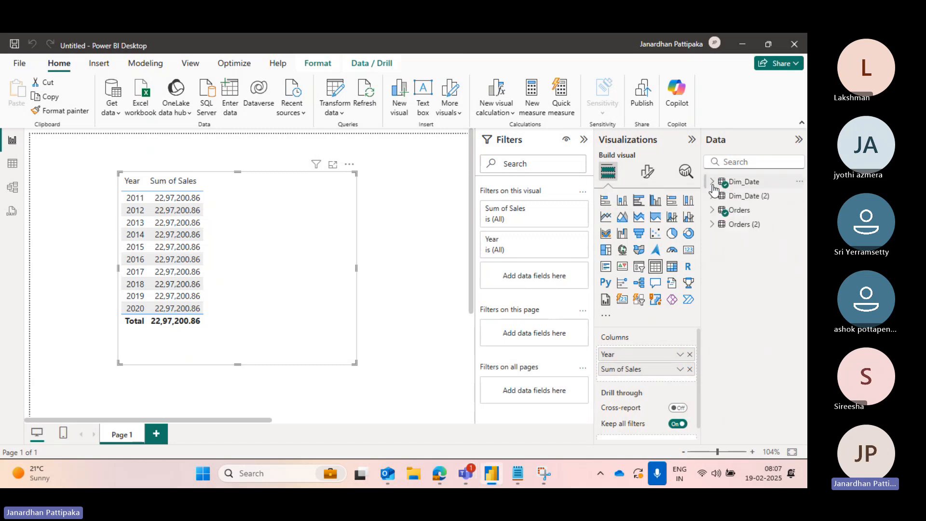
# - Add a new report page and collapse the Filters and Visualizations panes
pyautogui.click(156, 433)
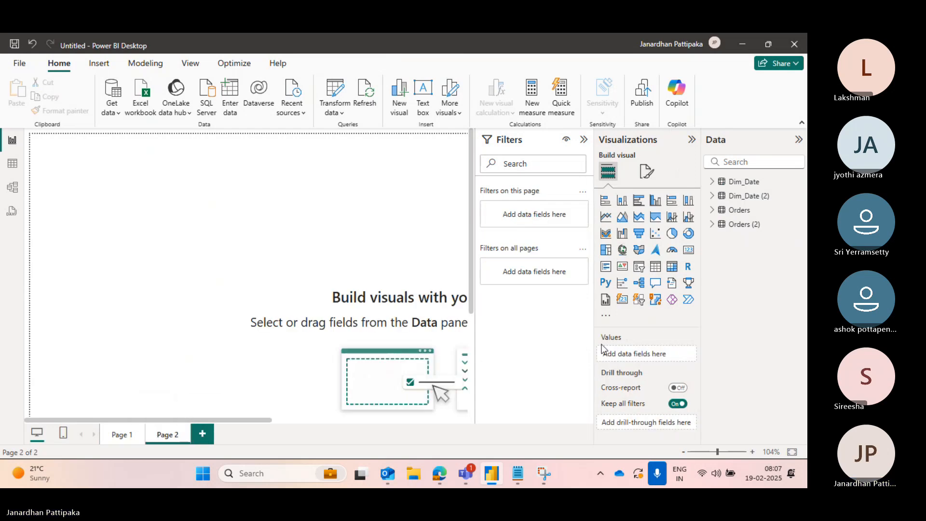
pyautogui.click(584, 140)
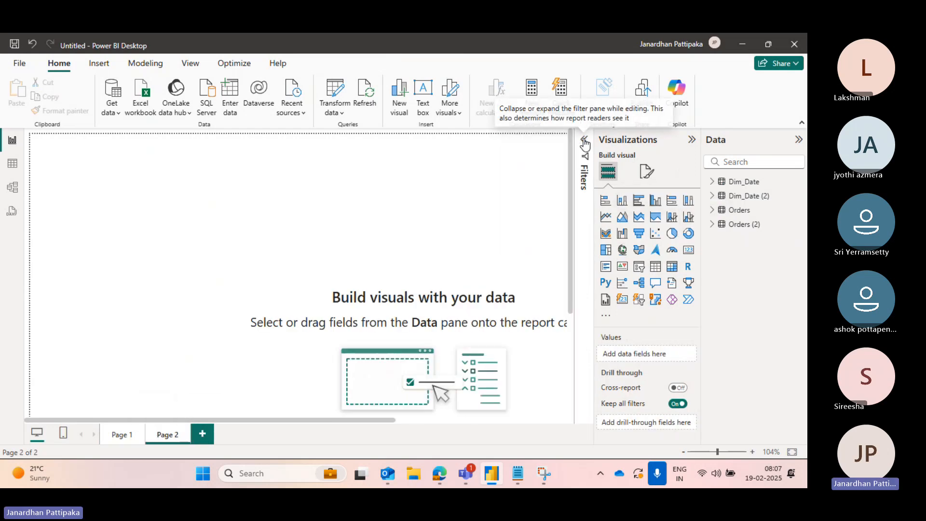
pyautogui.click(692, 139)
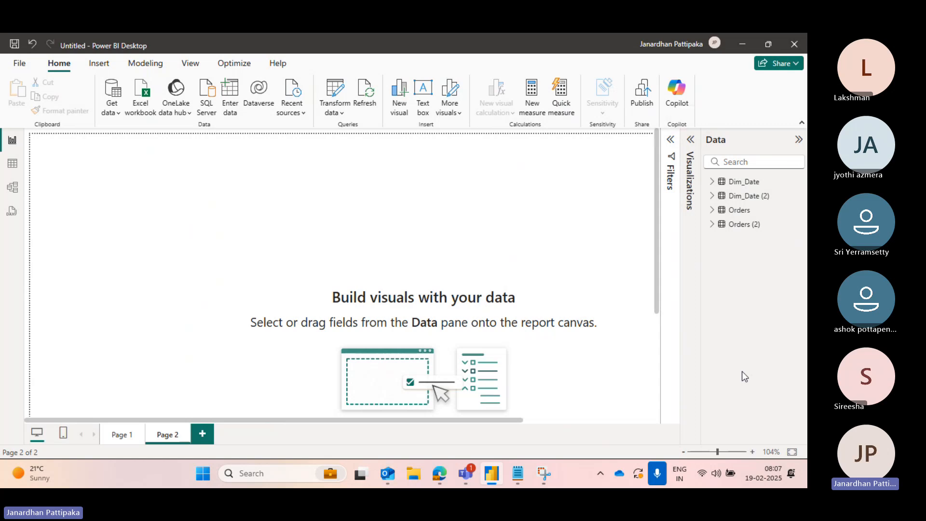
pyautogui.moveTo(717, 451); pyautogui.dragTo(708, 452)
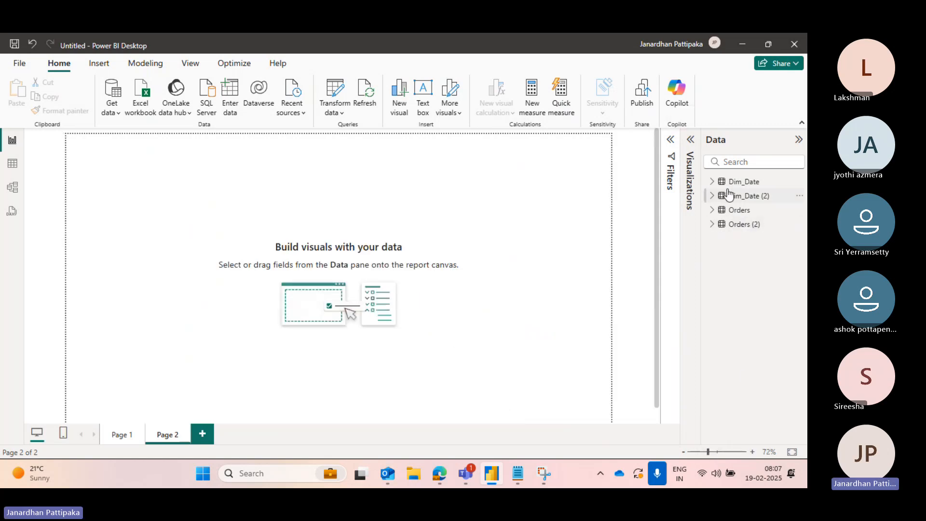
# - Delete the duplicate tables Dim_Date (2) and Orders (2) from the model
pyautogui.click(797, 200)
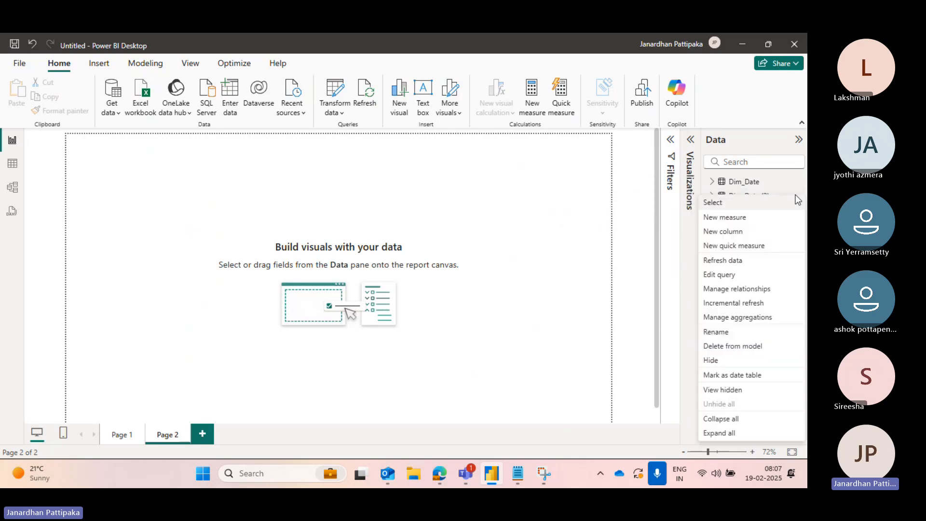
pyautogui.click(737, 346)
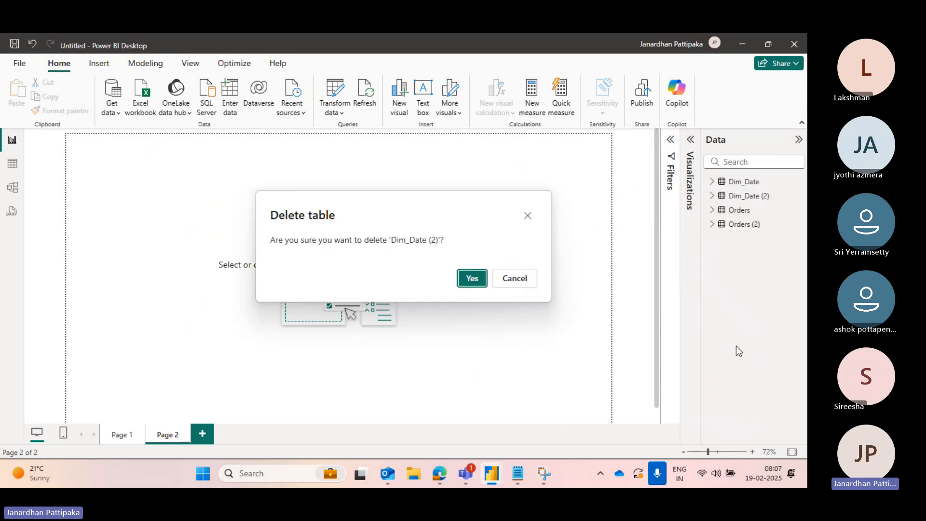
pyautogui.click(476, 283)
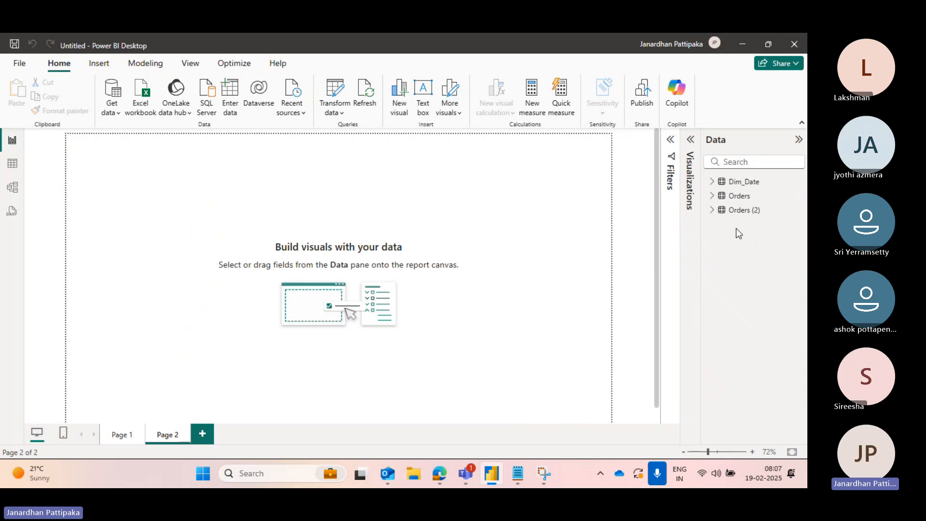
pyautogui.click(799, 211)
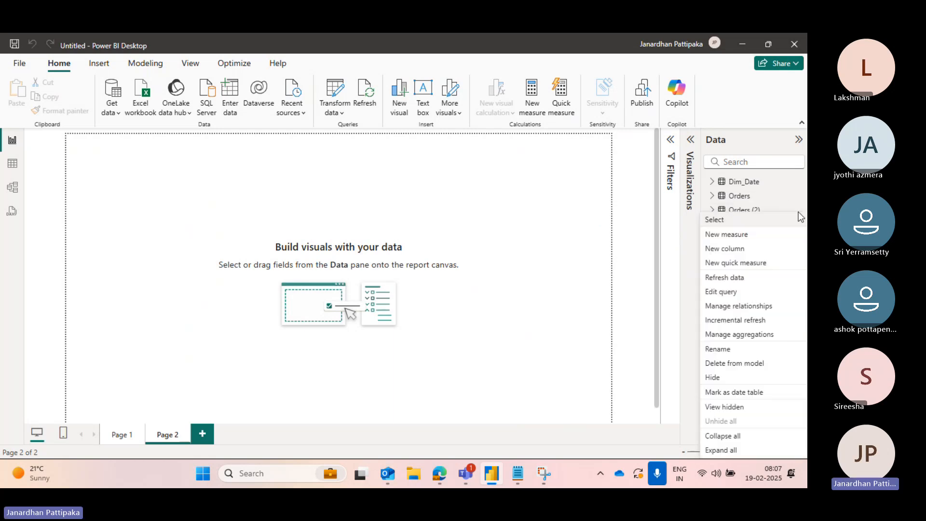
pyautogui.click(732, 364)
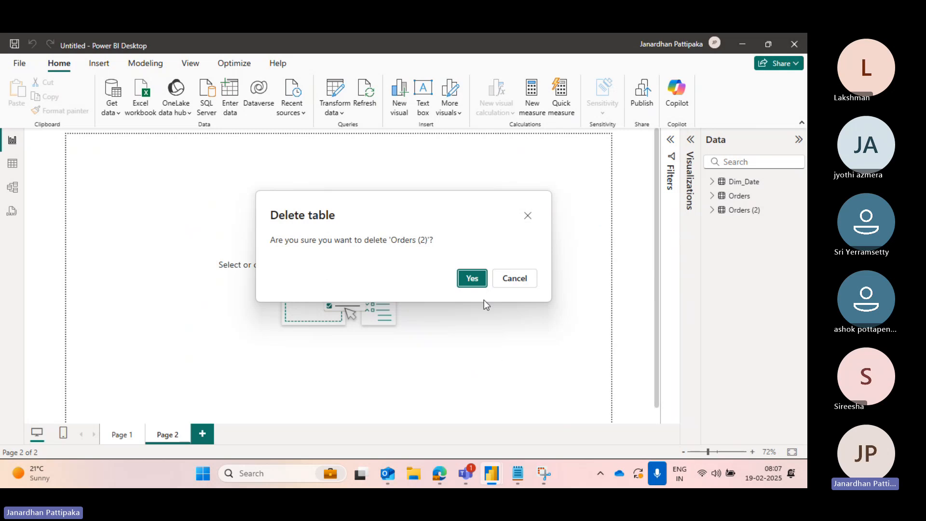
pyautogui.click(472, 279)
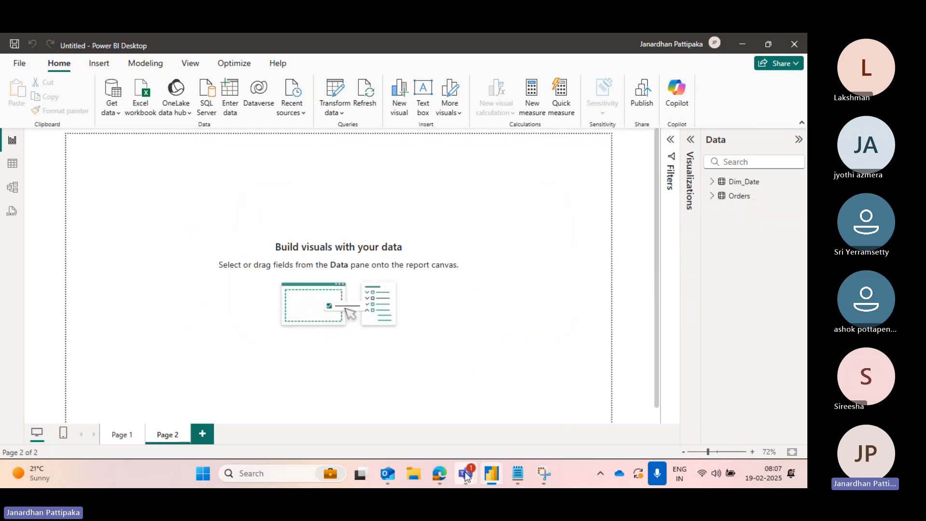
pyautogui.moveTo(467, 463)
pyautogui.click(408, 411)
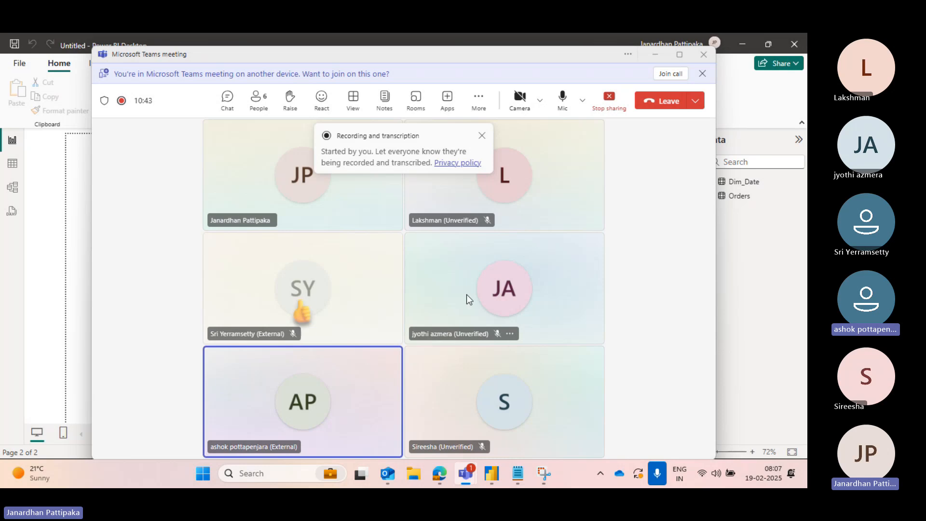
pyautogui.hotkey('alt', 'Tab')
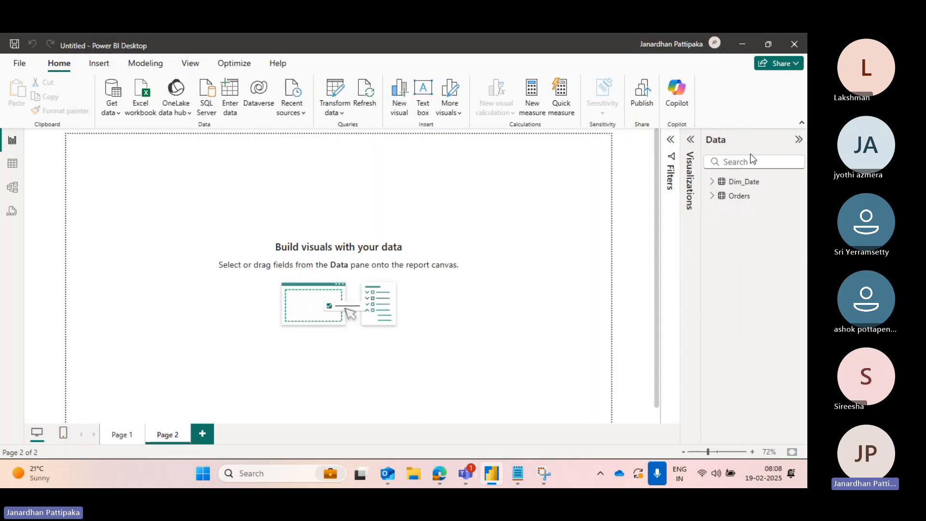
pyautogui.moveTo(468, 477)
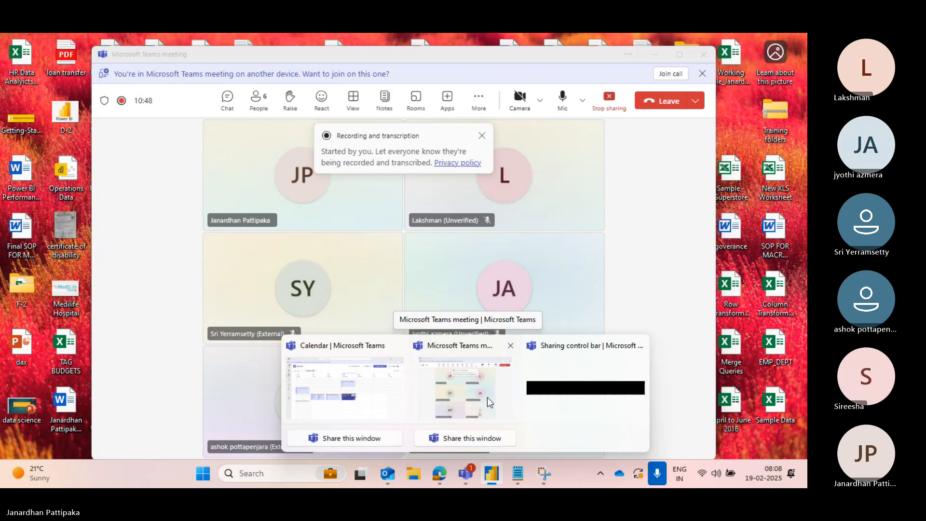
pyautogui.click(488, 398)
pyautogui.click(722, 198)
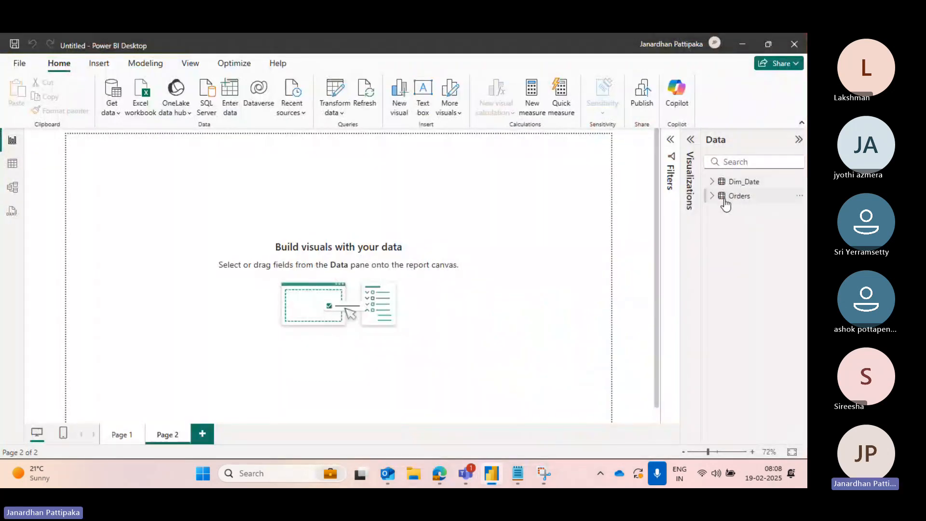
# - Import the DEPT and EMP sheets from the EMP_DEPT.xlsx Excel workbook on the Desktop
pyautogui.click(119, 116)
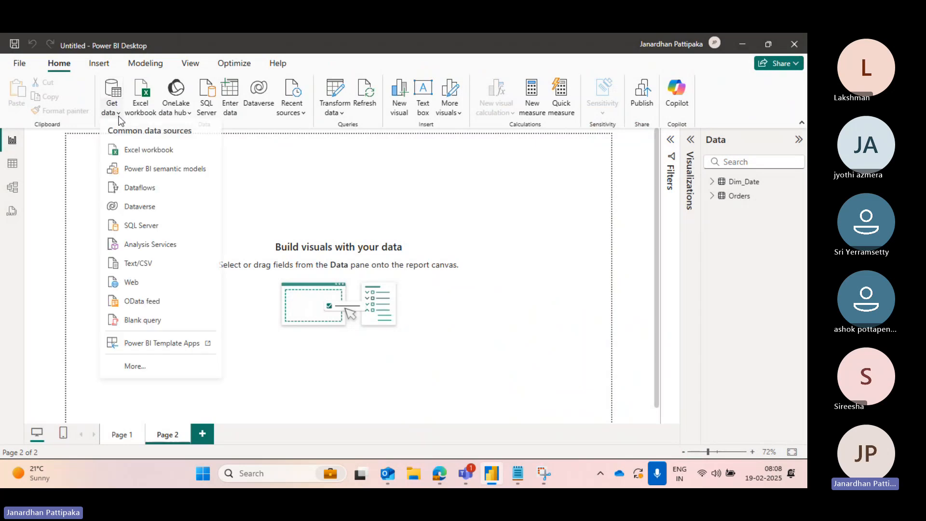
pyautogui.click(135, 149)
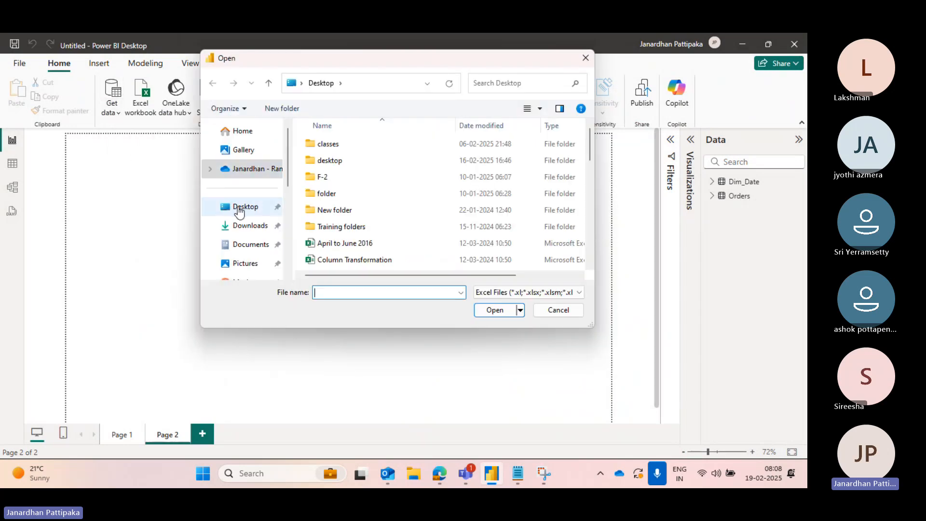
pyautogui.click(333, 293)
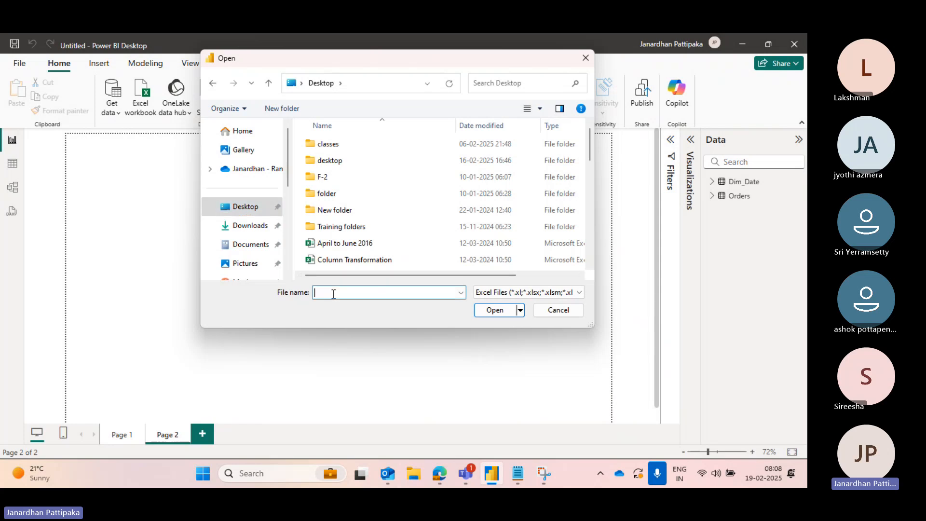
pyautogui.write('emp')
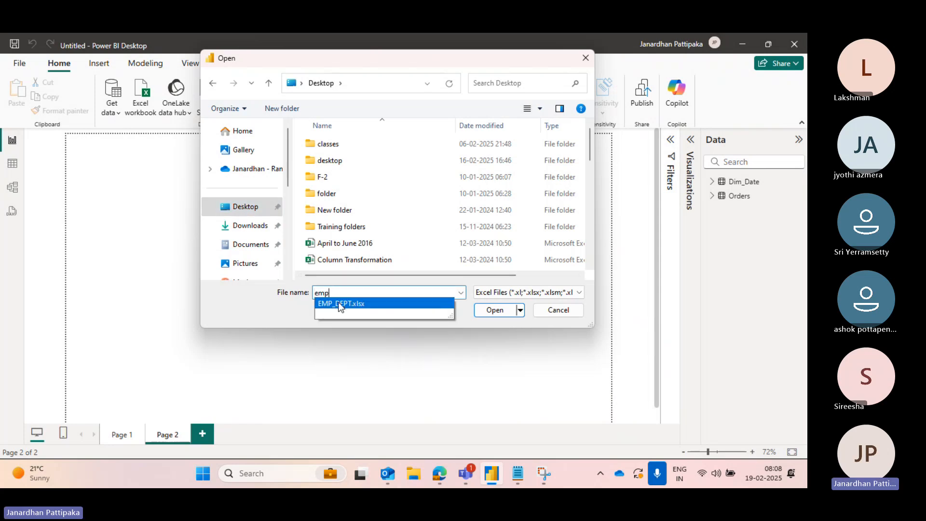
pyautogui.click(338, 302)
pyautogui.click(492, 312)
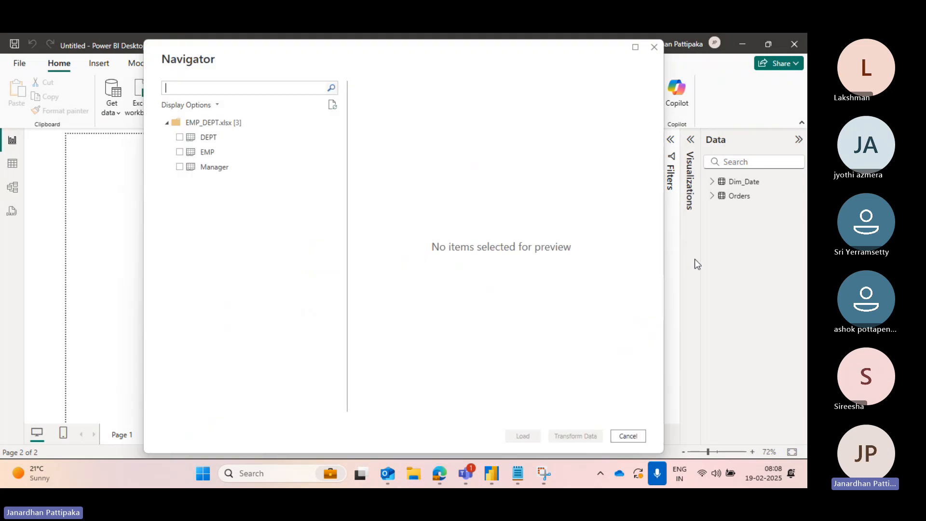
pyautogui.click(179, 138)
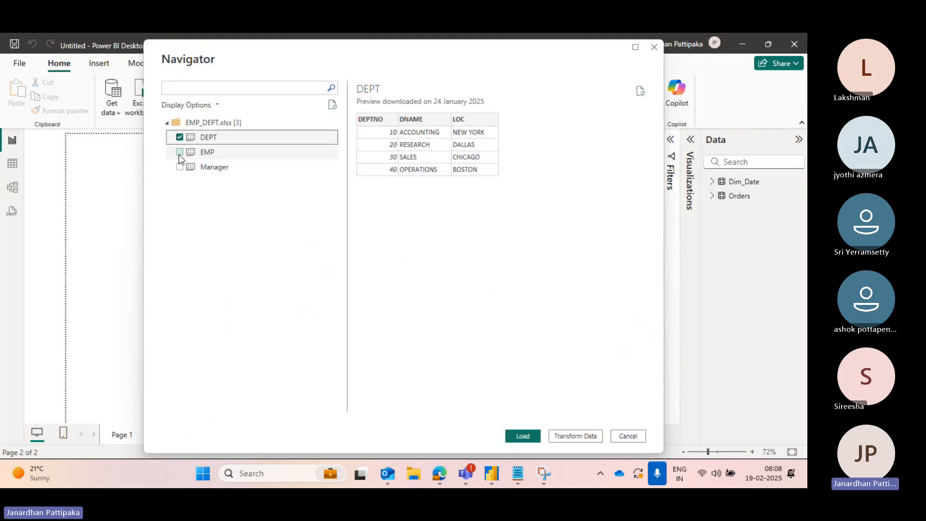
pyautogui.click(180, 153)
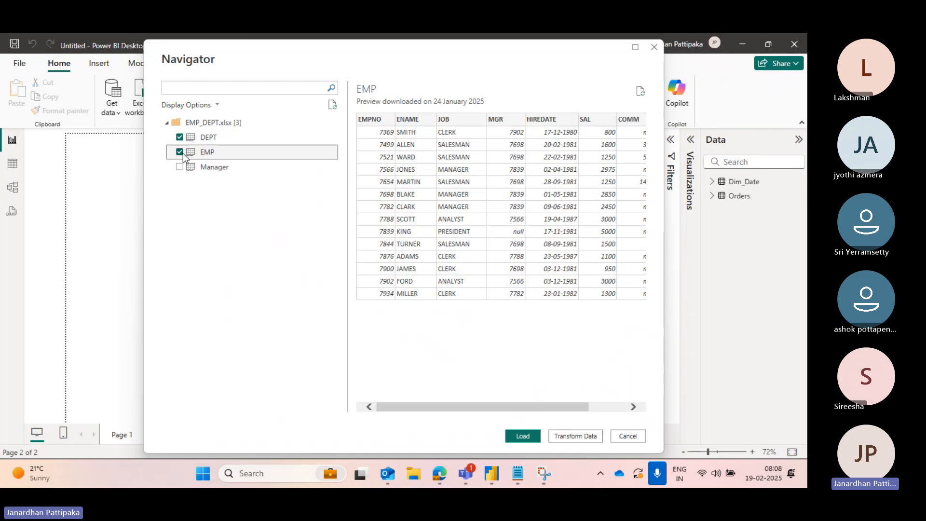
pyautogui.click(522, 435)
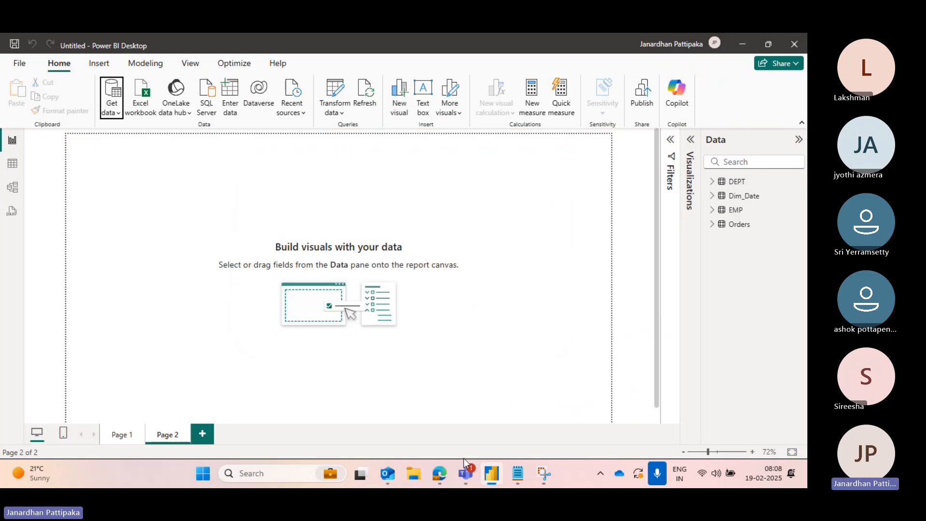
pyautogui.moveTo(465, 472)
pyautogui.click(471, 359)
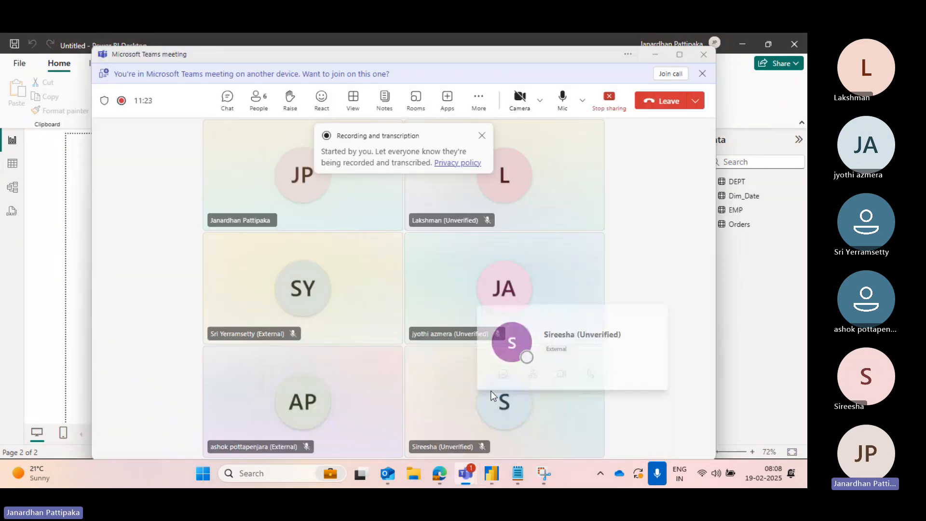
pyautogui.hotkey('alt', 'Tab')
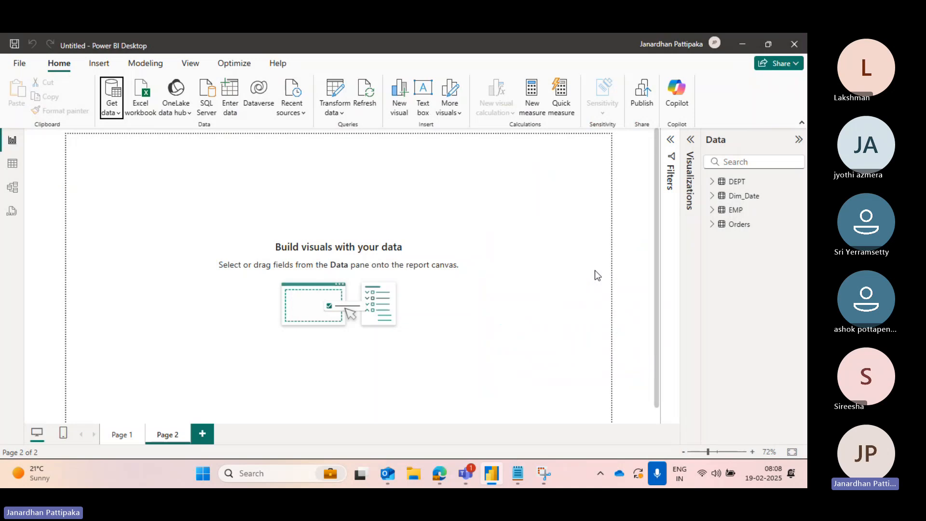
pyautogui.moveTo(467, 471)
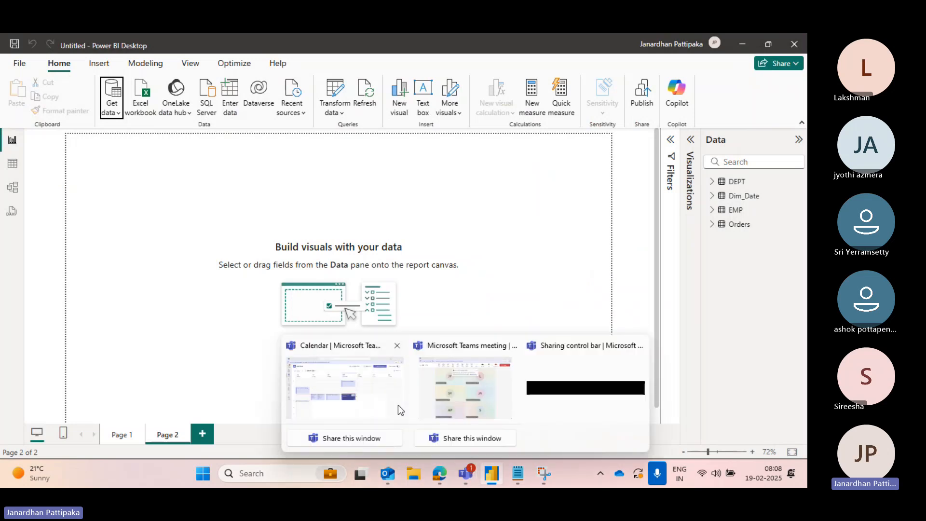
pyautogui.click(448, 390)
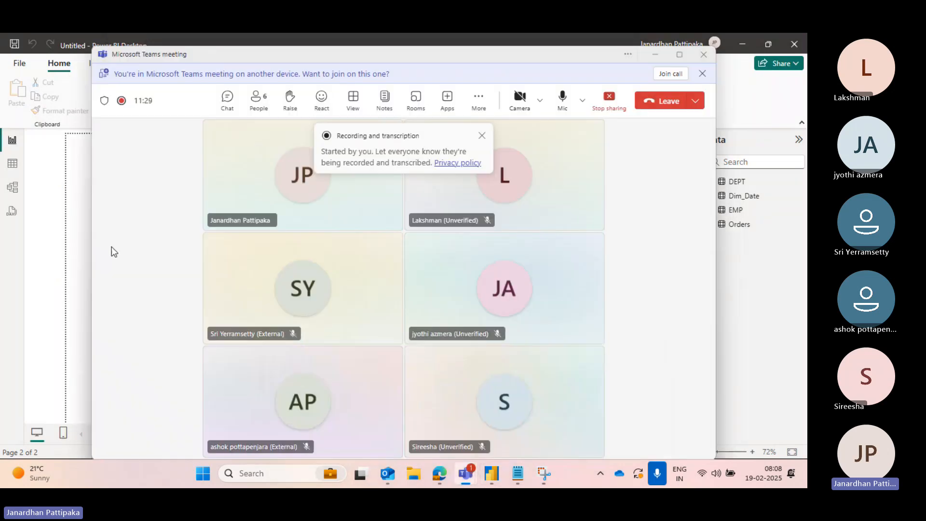
pyautogui.click(226, 100)
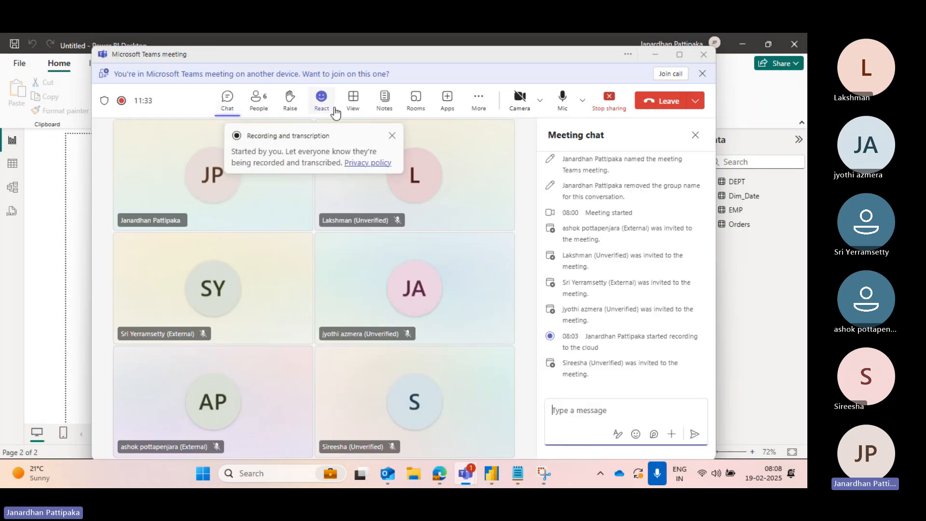
pyautogui.click(226, 103)
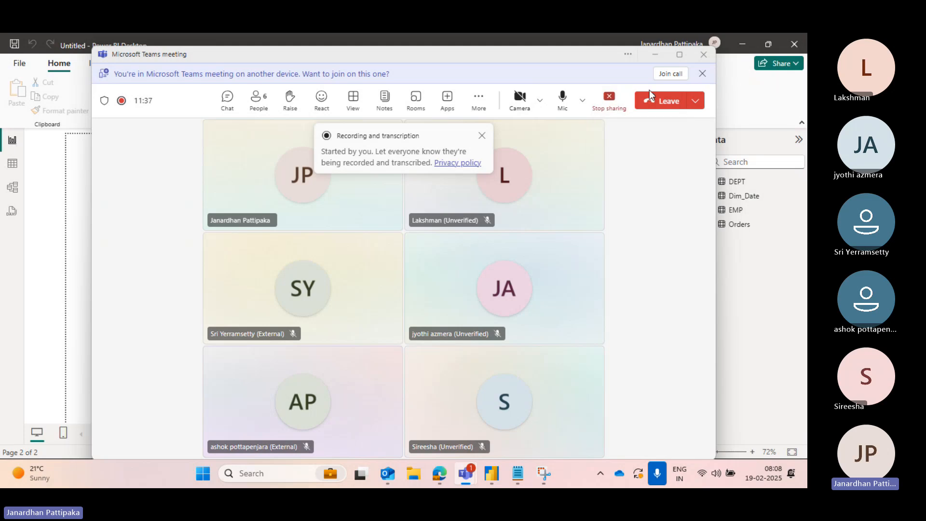
pyautogui.click(649, 59)
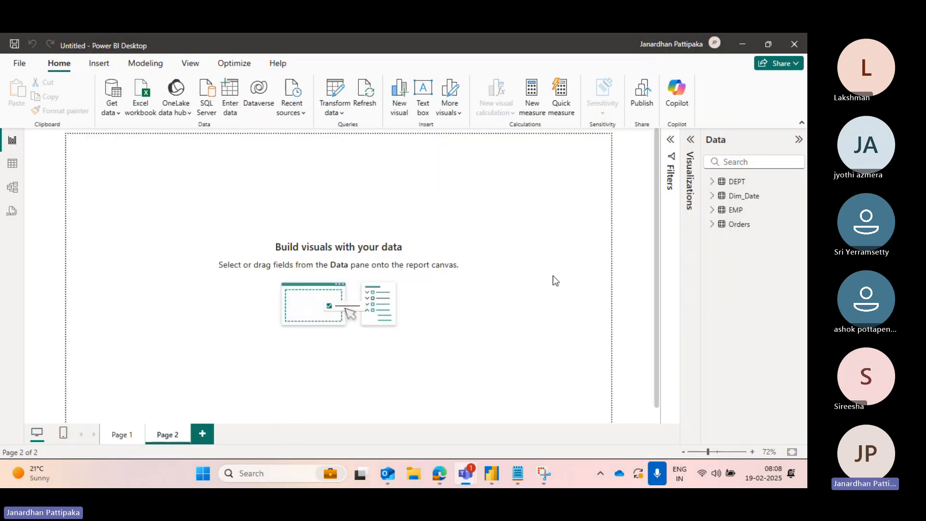
# - Expand the EMP table's fields and open the EMP table's data in Table view
pyautogui.click(675, 246)
pyautogui.click(712, 210)
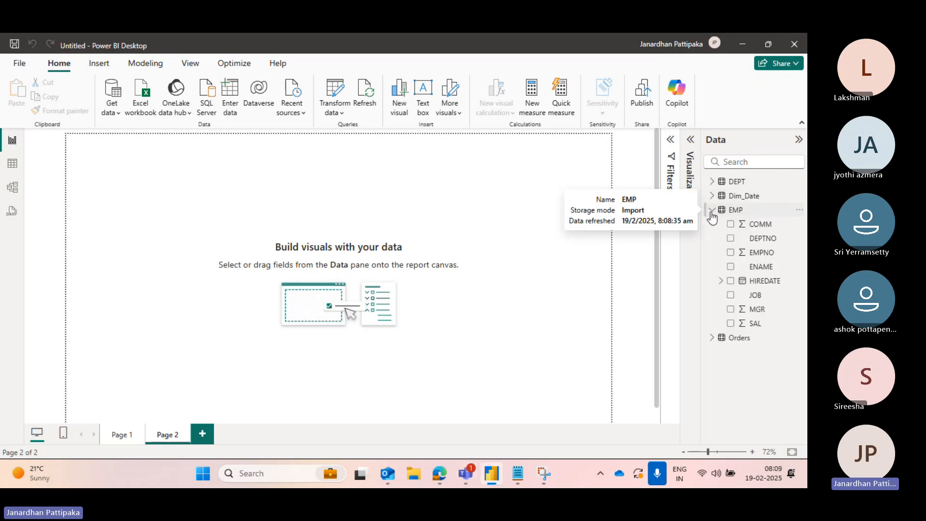
pyautogui.click(762, 254)
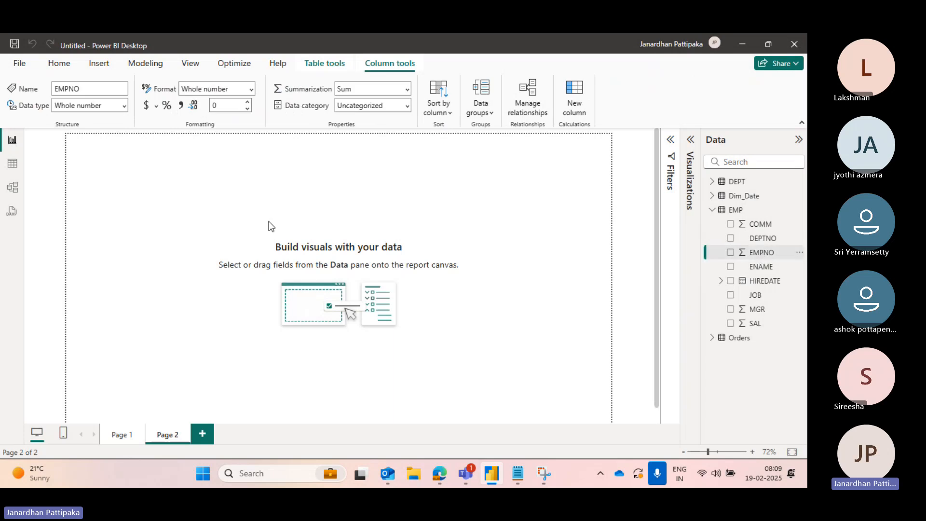
pyautogui.click(13, 166)
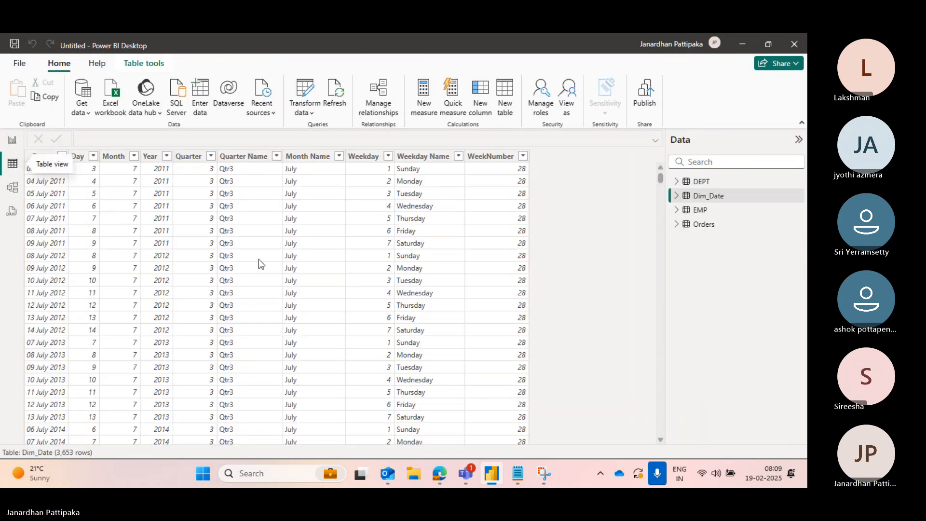
pyautogui.click(678, 211)
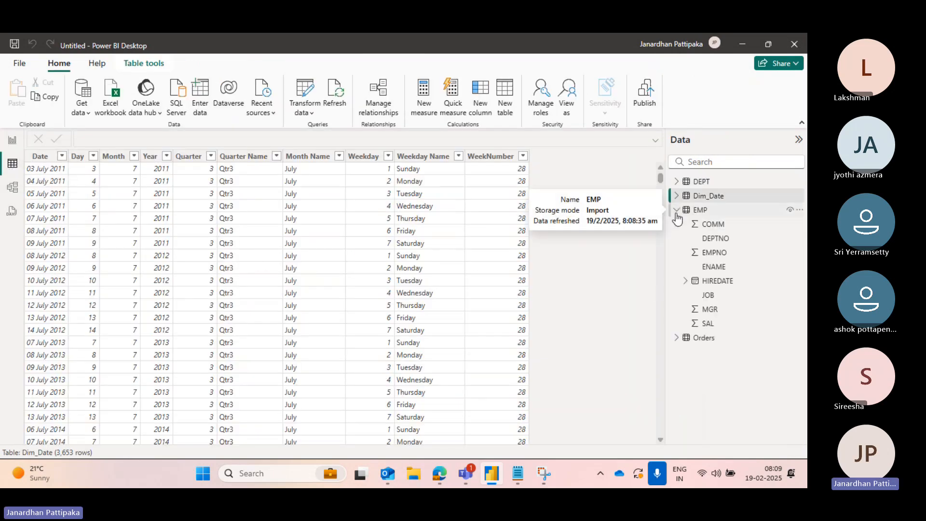
pyautogui.click(714, 253)
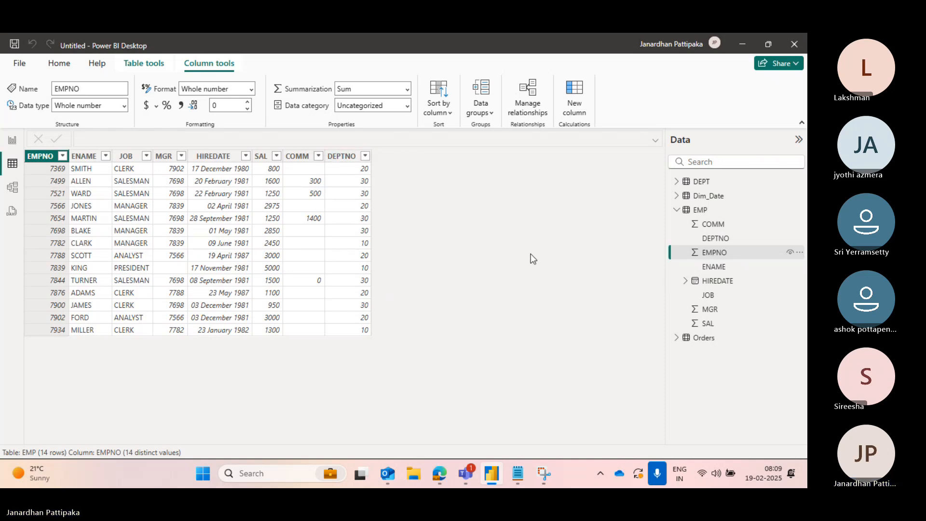
# - Examine the DEPT table's data and compare its DEPTNO column with the EMP table's DEPTNO column
pyautogui.click(677, 183)
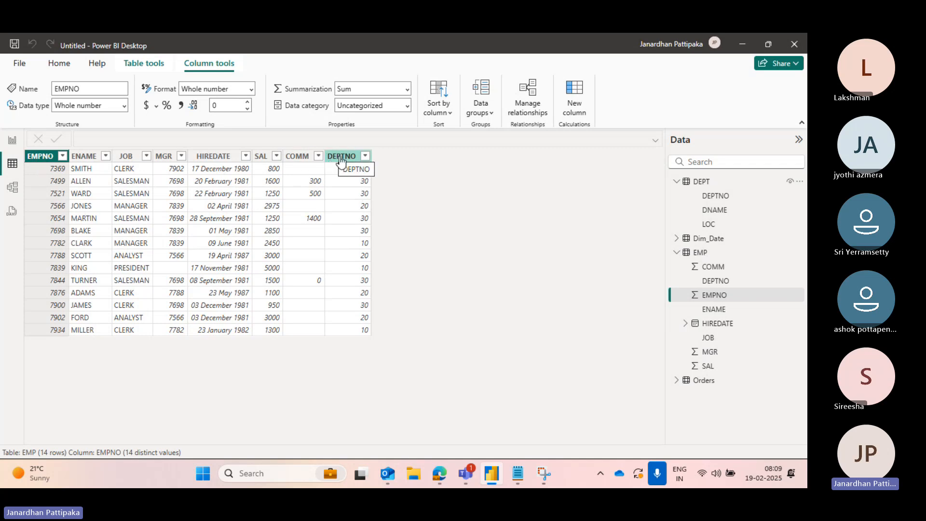
pyautogui.click(677, 252)
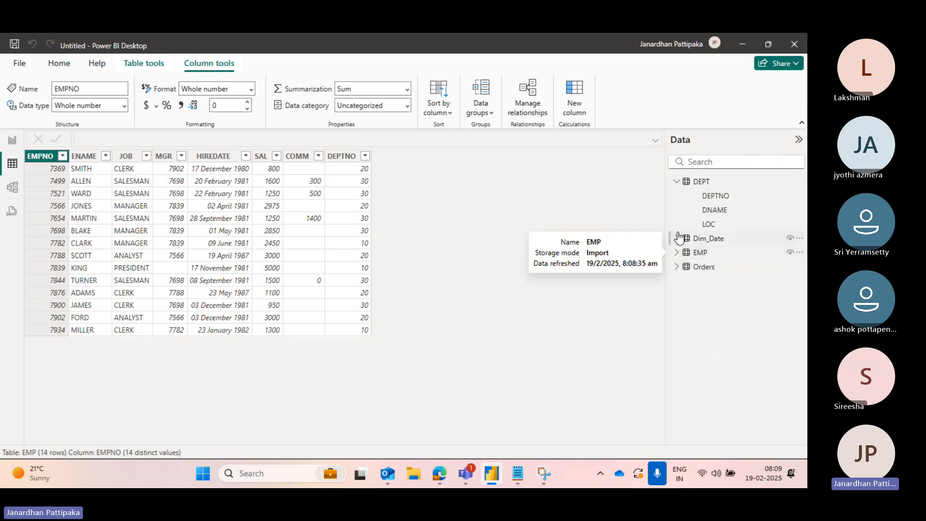
pyautogui.click(708, 198)
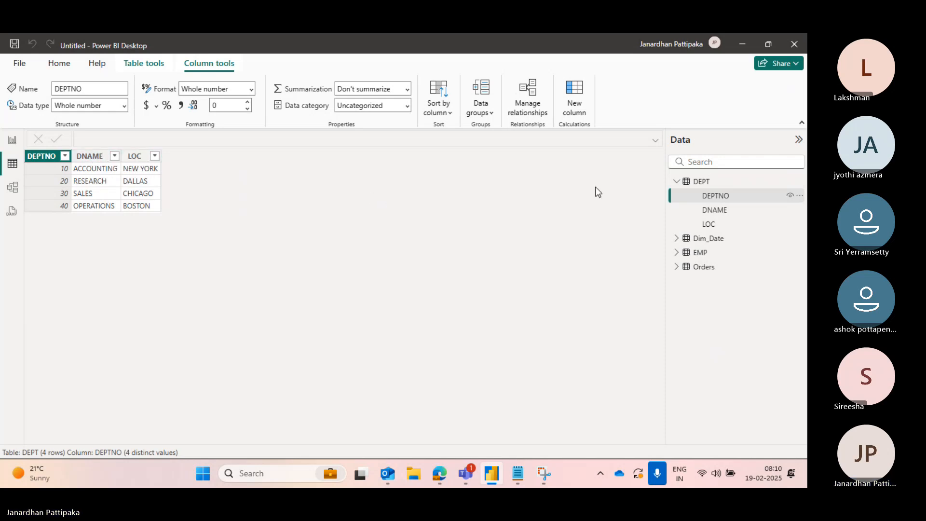
pyautogui.moveTo(699, 189)
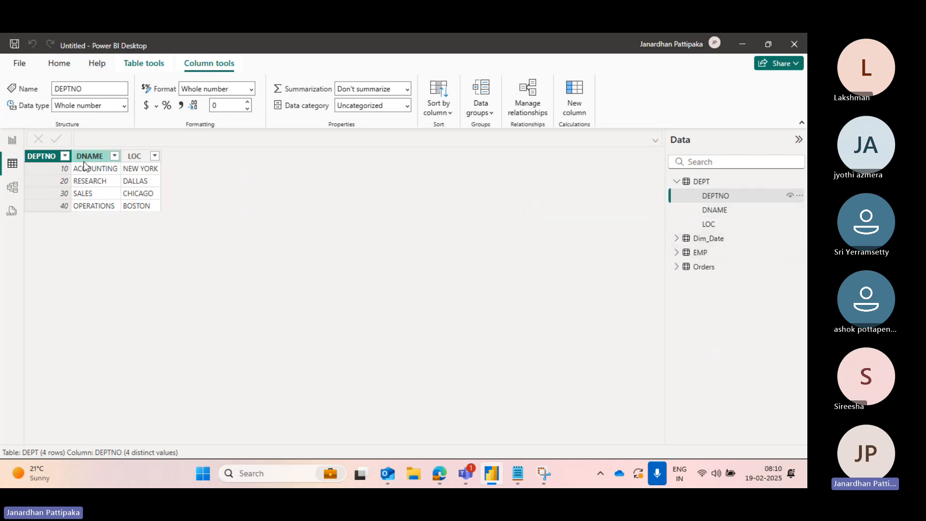
pyautogui.click(677, 252)
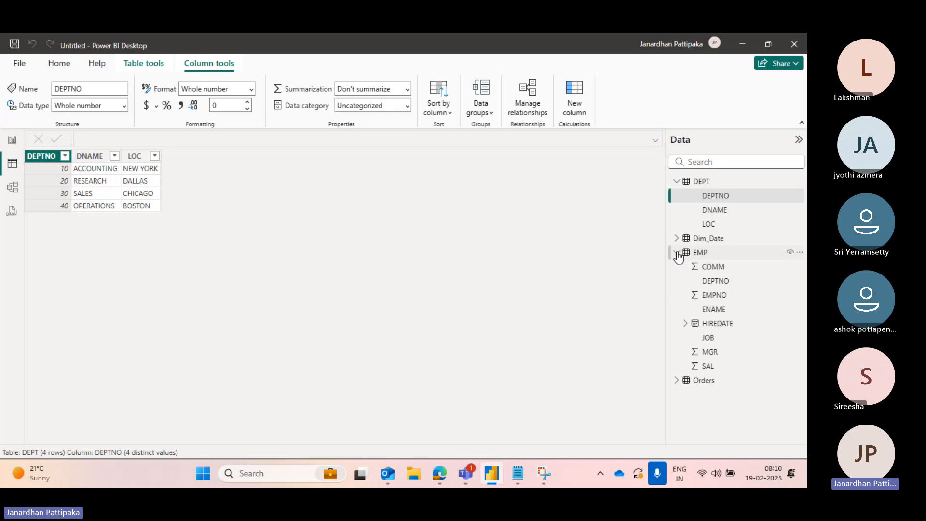
pyautogui.click(716, 281)
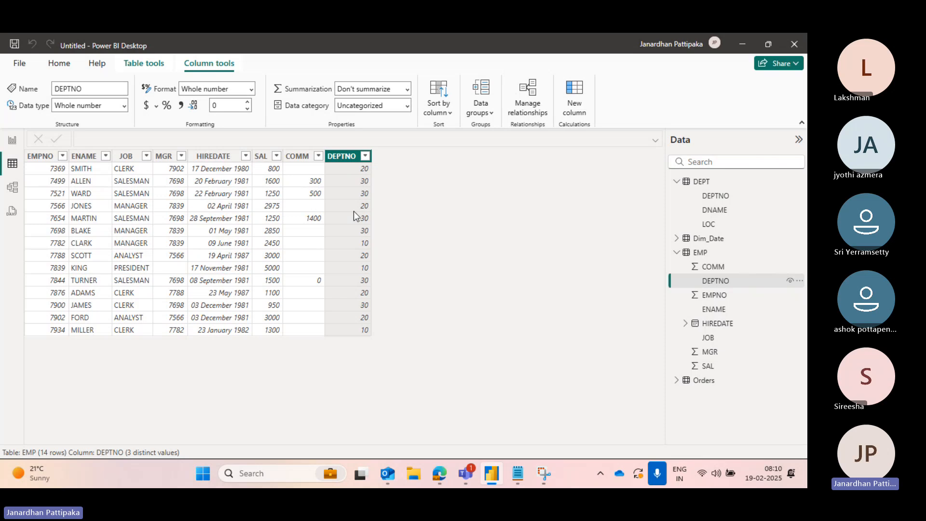
# - Open the Power Query Editor and browse the EMP and DEPT queries' columns
pyautogui.click(57, 63)
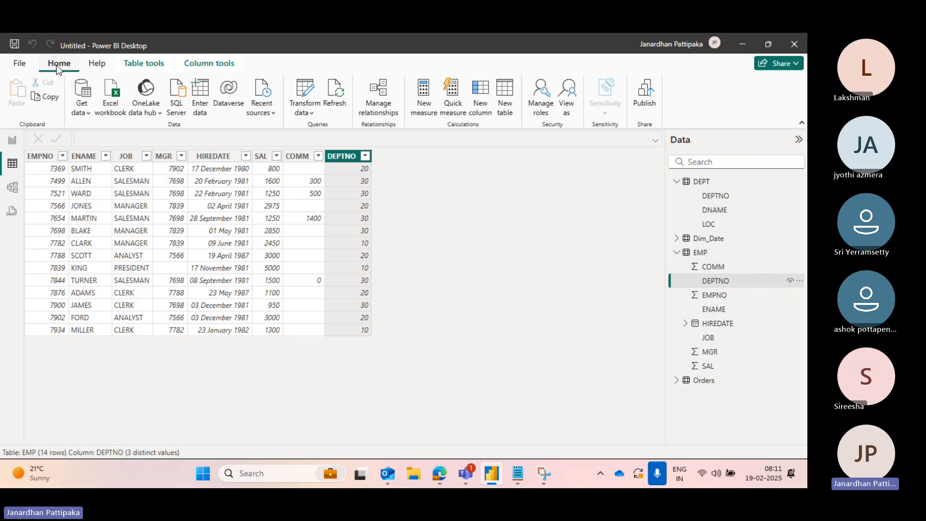
pyautogui.click(314, 114)
pyautogui.click(335, 131)
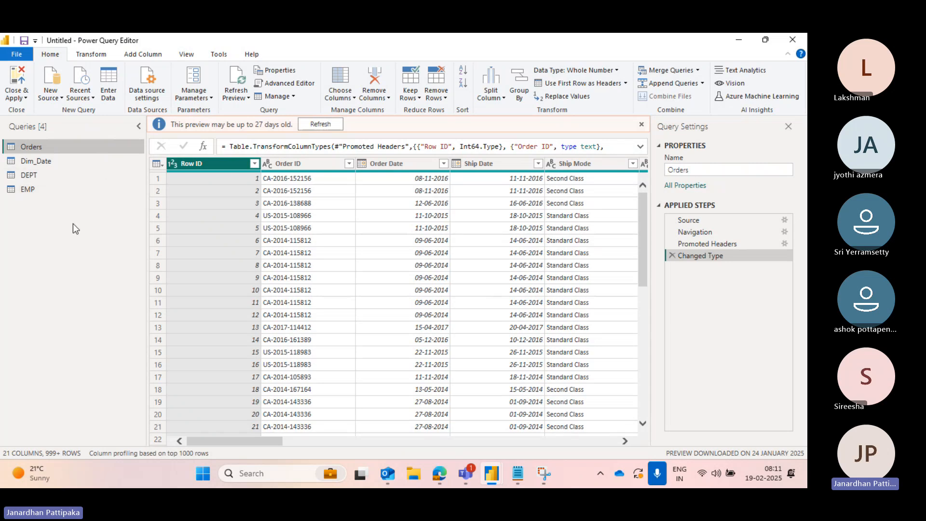
pyautogui.click(25, 176)
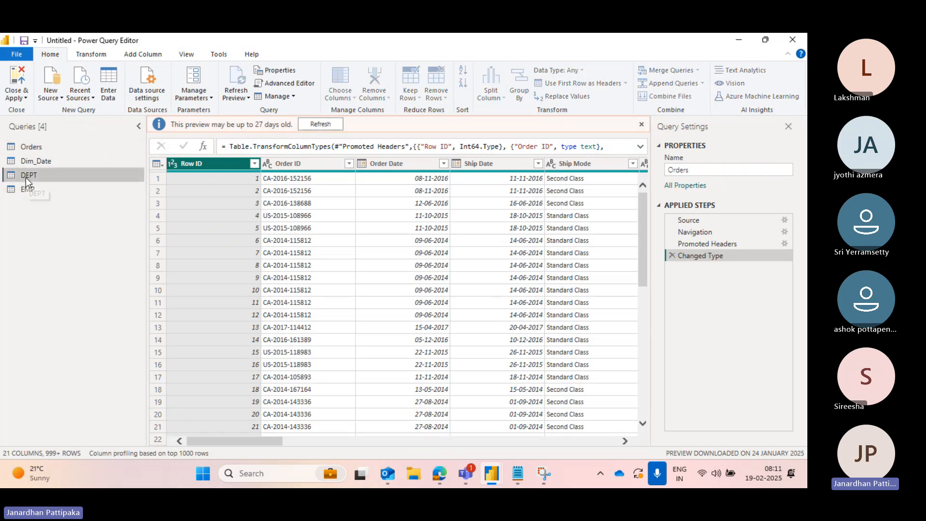
pyautogui.click(25, 190)
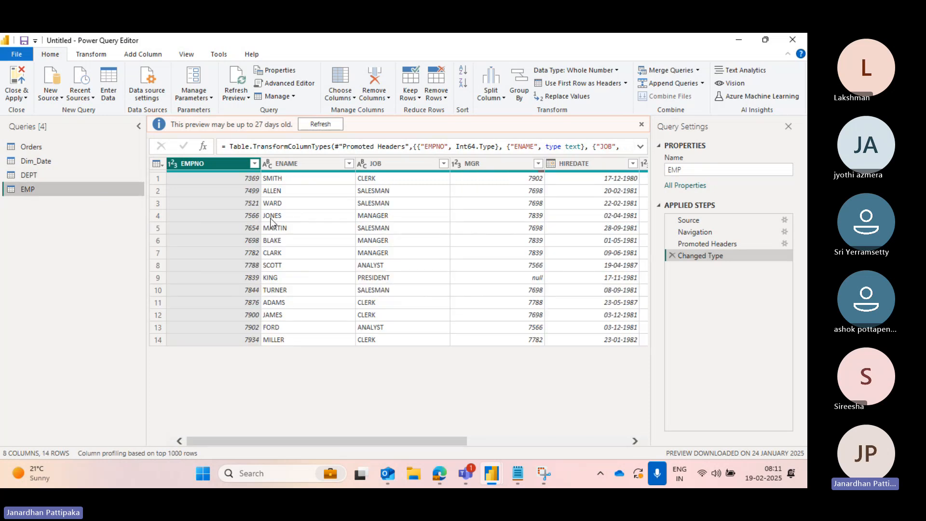
pyautogui.hscroll(5, 271, 223)
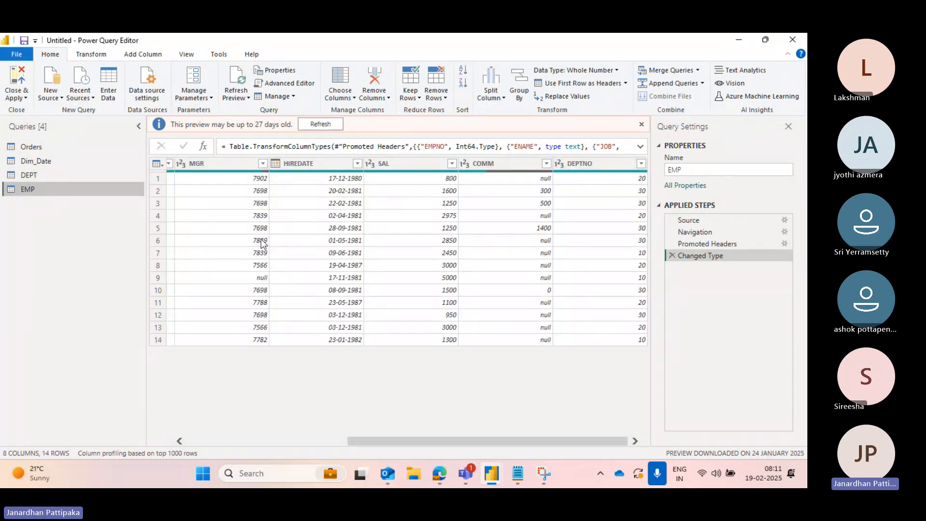
pyautogui.click(25, 177)
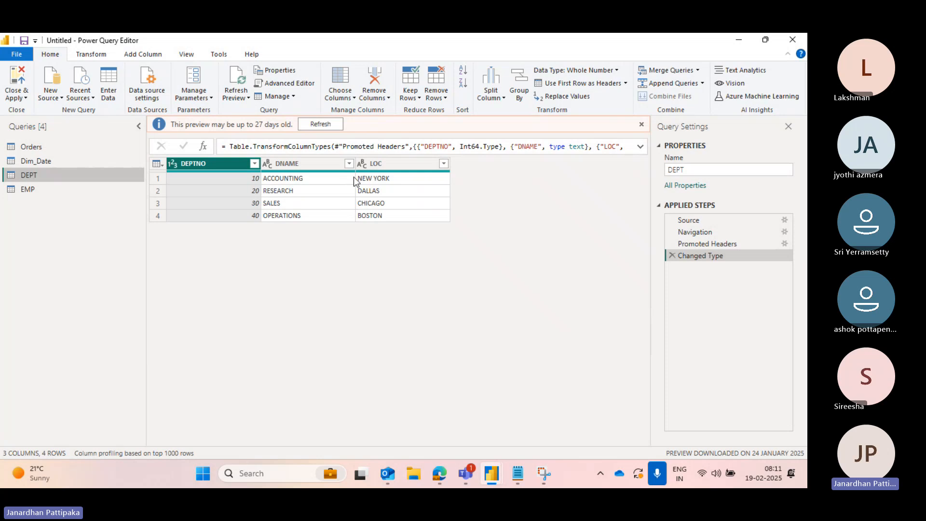
pyautogui.click(36, 189)
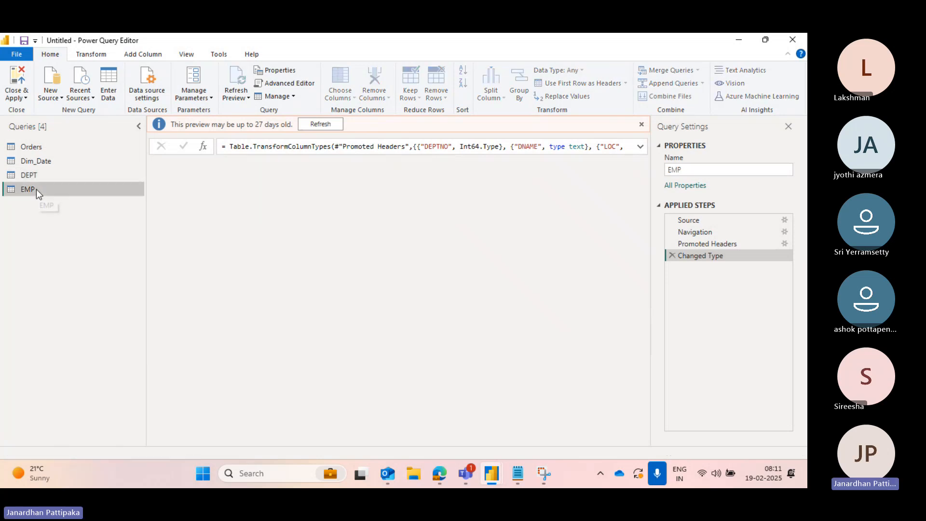
pyautogui.hscroll(3, 453, 227)
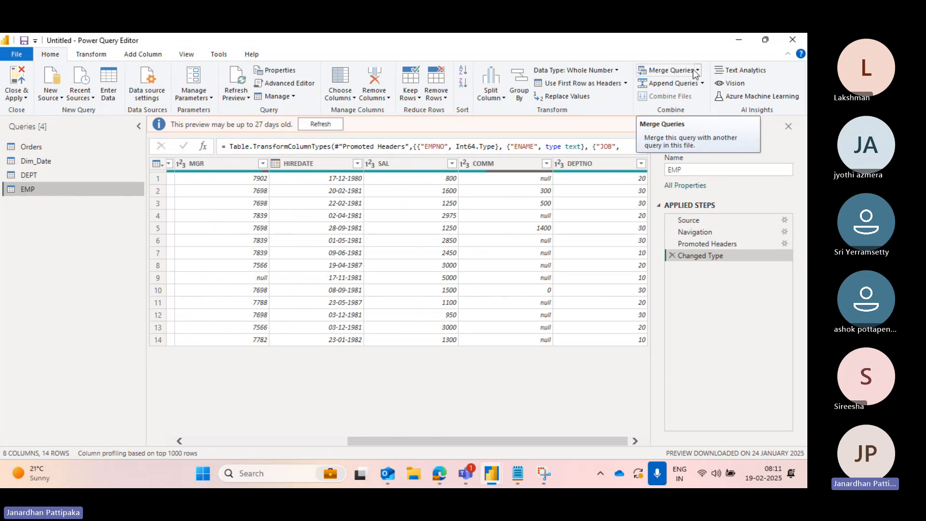
# - Start a Merge Queries as New from the EMP query and choose DEPT as the second table
pyautogui.click(698, 71)
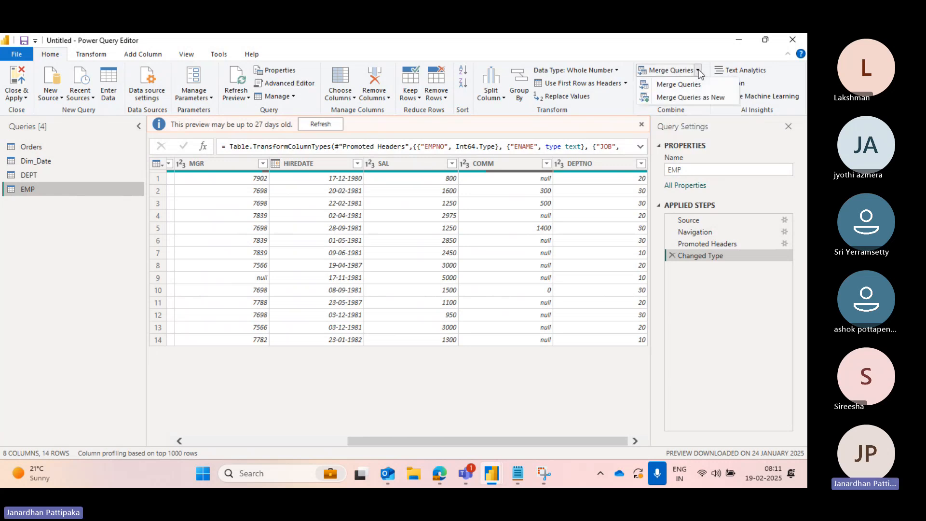
pyautogui.click(697, 98)
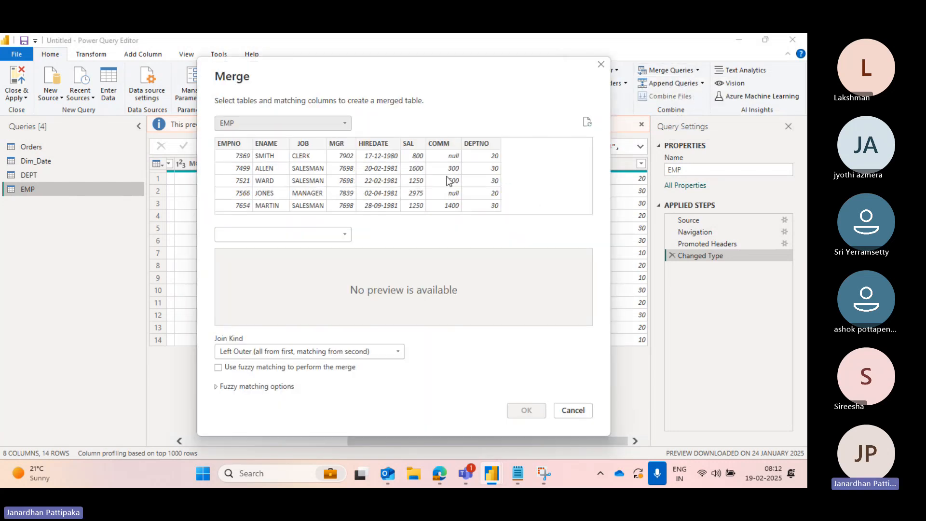
pyautogui.moveTo(387, 69); pyautogui.dragTo(386, 220)
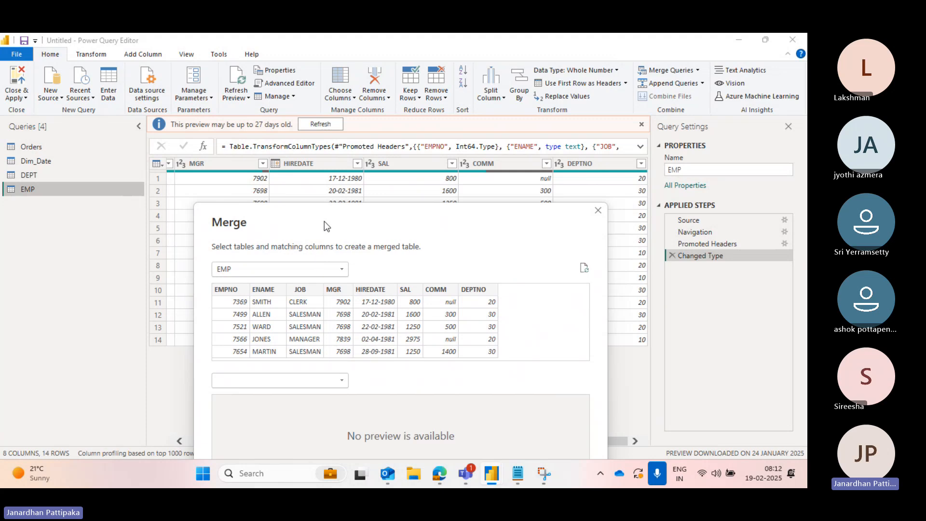
pyautogui.moveTo(324, 220); pyautogui.dragTo(325, 118)
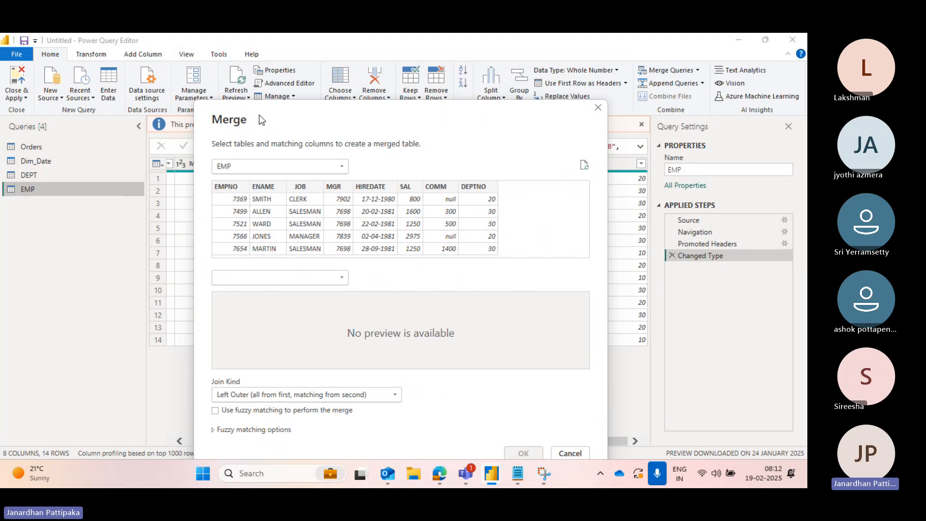
pyautogui.moveTo(259, 115); pyautogui.dragTo(252, 89)
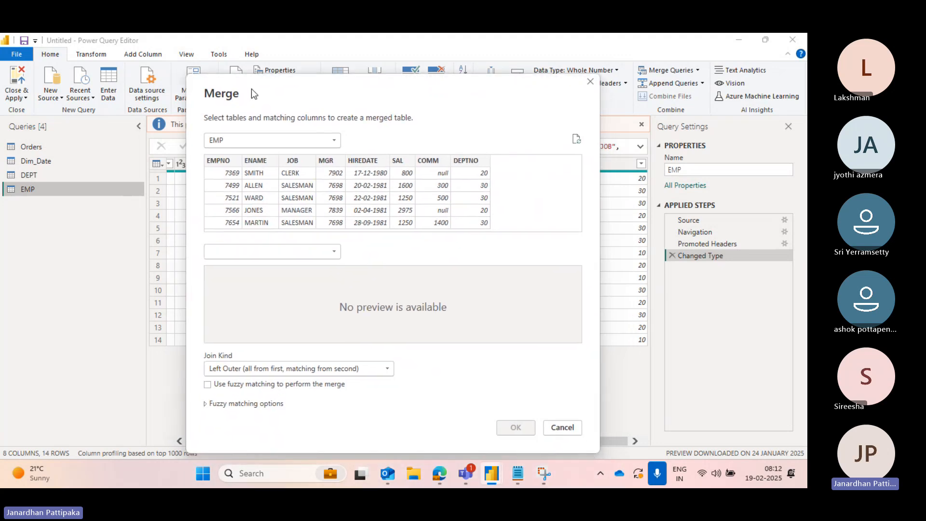
pyautogui.click(336, 251)
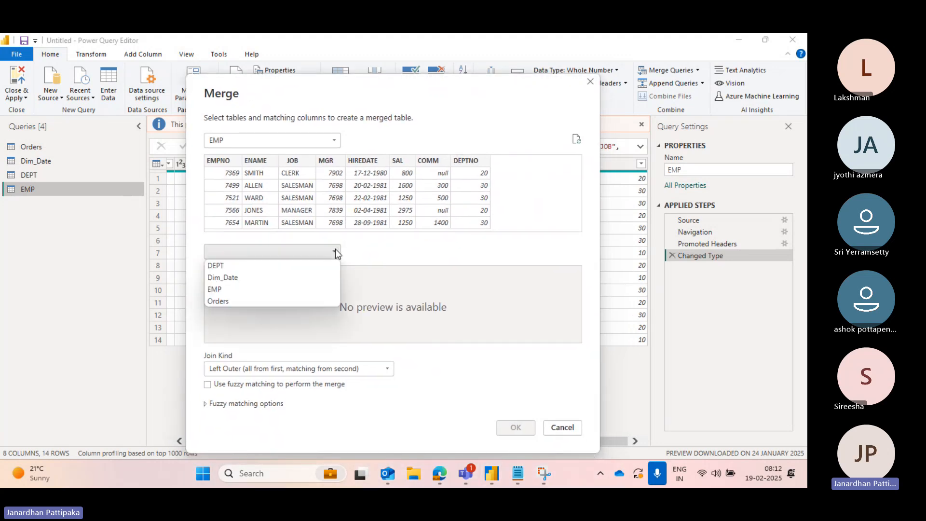
pyautogui.click(216, 267)
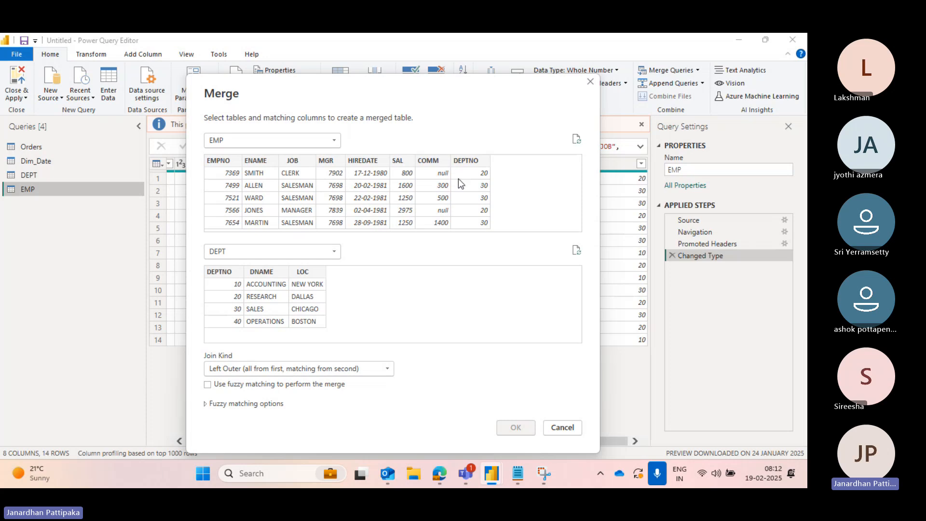
# - Switch to Snipping Tool, snip the Merge dialog, and highlight an arrow linking EMP's DEPTNO to DEPT's DEPTNO
pyautogui.click(543, 475)
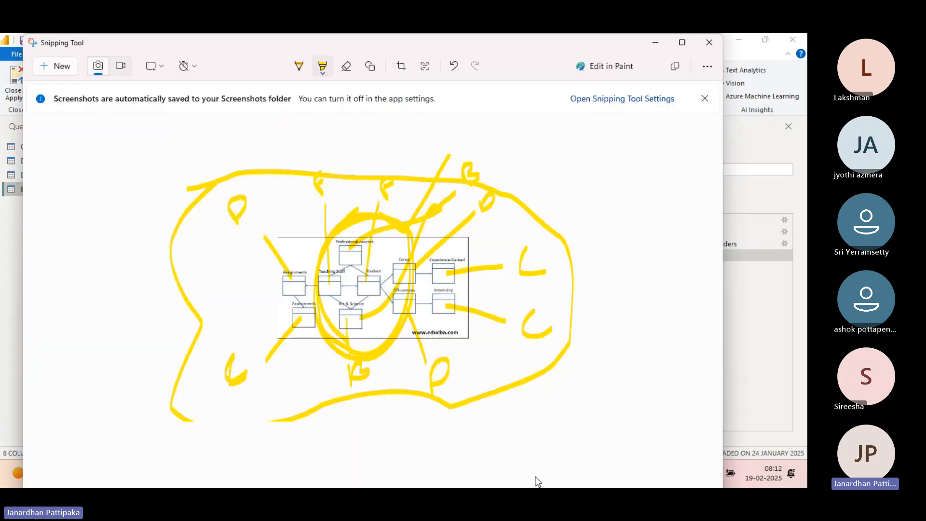
pyautogui.click(59, 65)
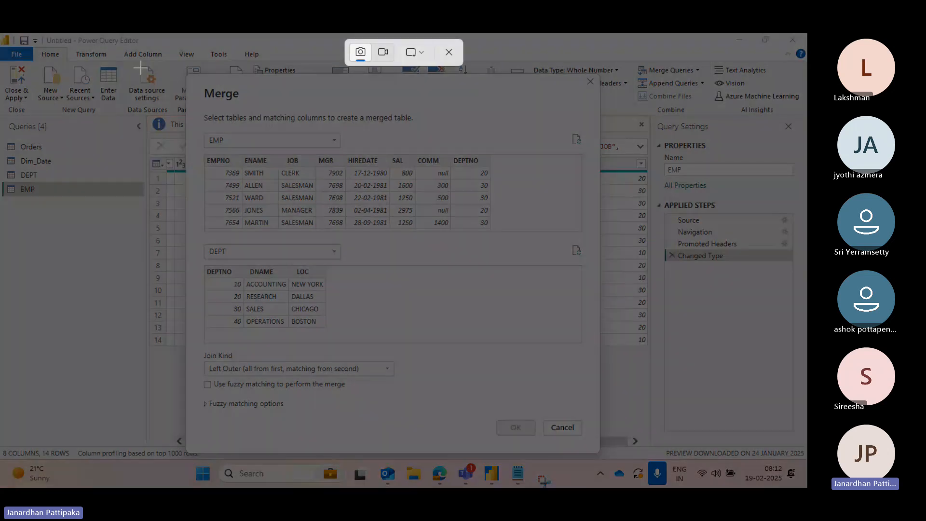
pyautogui.moveTo(139, 67); pyautogui.dragTo(620, 460)
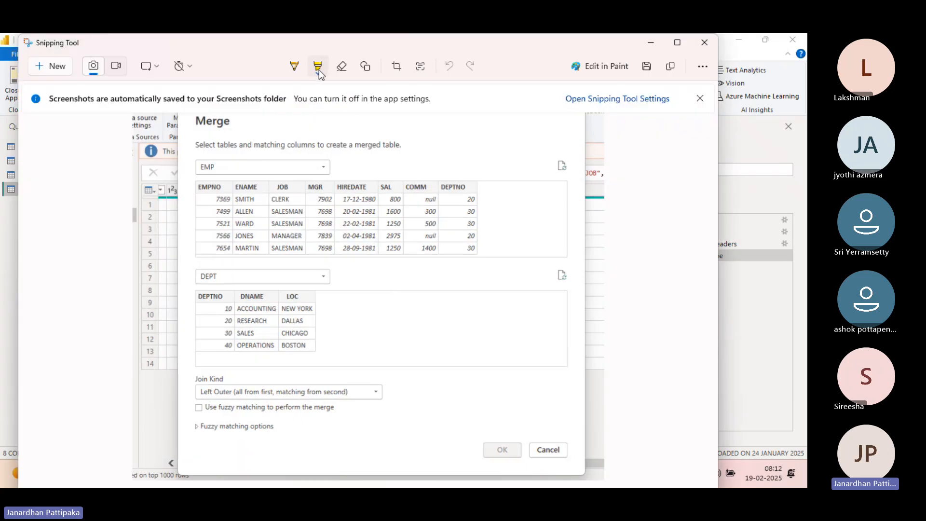
pyautogui.click(319, 73)
pyautogui.click(245, 126)
pyautogui.moveTo(300, 314)
pyautogui.mouseDown()
pyautogui.moveTo(441, 370)
pyautogui.moveTo(532, 250)
pyautogui.moveTo(493, 218)
pyautogui.mouseUp()
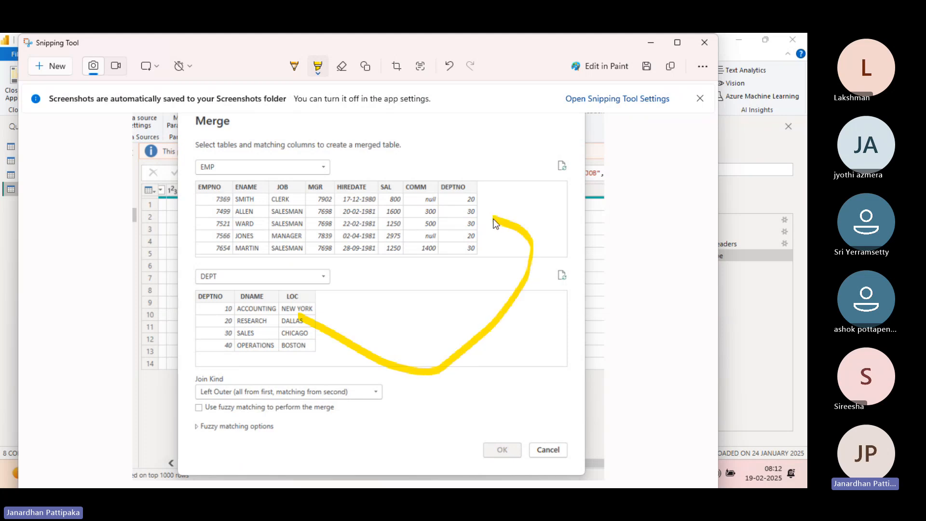
# - Draw more highlighter arrows on the snip linking the EMP and DEPT tables, then close the Snipping Tool
pyautogui.moveTo(253, 309)
pyautogui.mouseDown()
pyautogui.moveTo(283, 355)
pyautogui.moveTo(497, 388)
pyautogui.moveTo(574, 312)
pyautogui.moveTo(571, 243)
pyautogui.mouseUp()
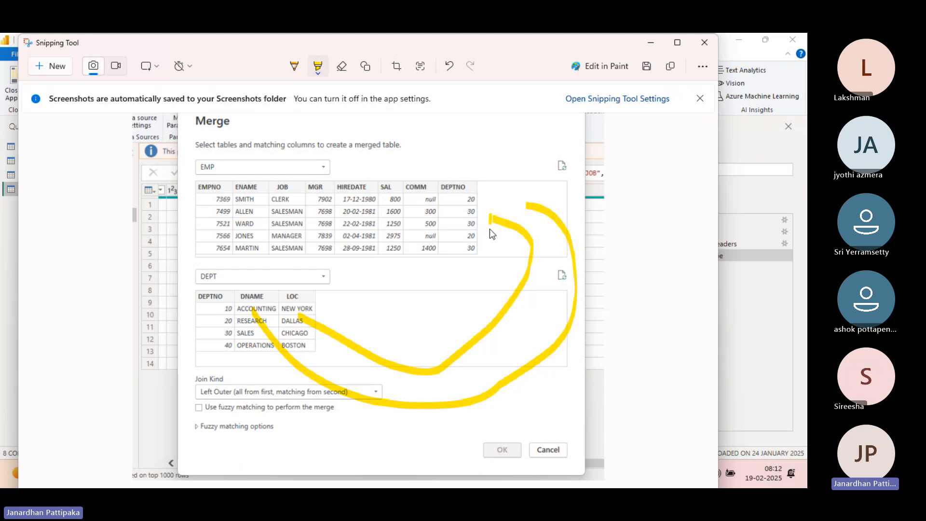
pyautogui.moveTo(489, 238)
pyautogui.mouseDown()
pyautogui.moveTo(491, 209)
pyautogui.moveTo(527, 193)
pyautogui.moveTo(555, 203)
pyautogui.mouseUp()
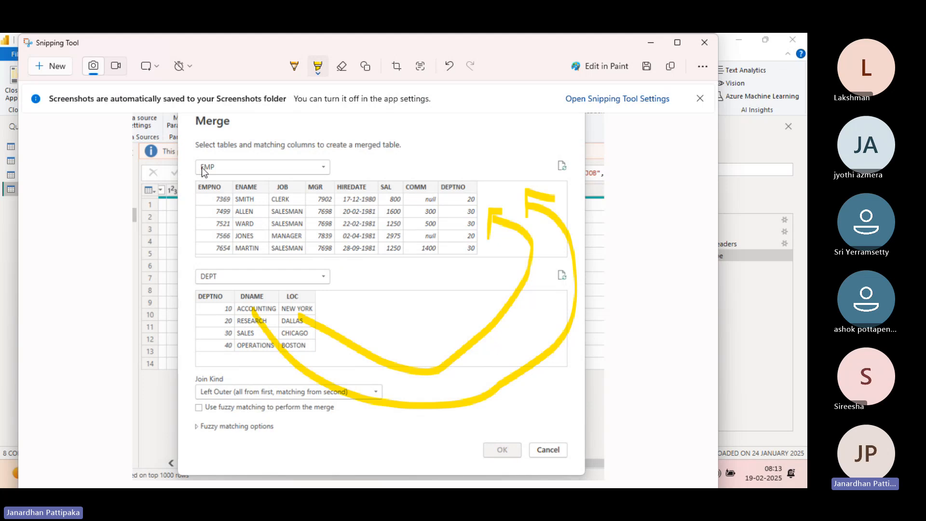
pyautogui.moveTo(200, 164); pyautogui.dragTo(243, 126)
pyautogui.moveTo(202, 268); pyautogui.dragTo(247, 219)
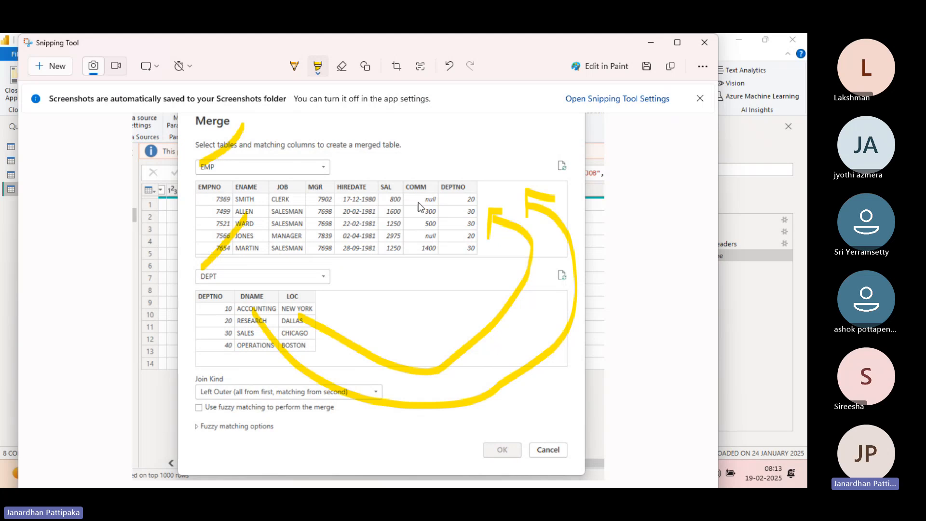
pyautogui.click(649, 47)
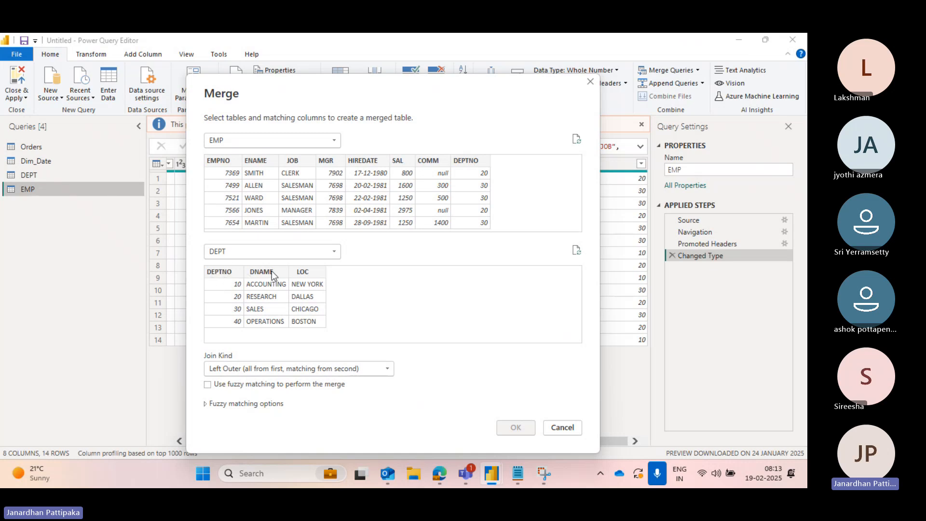
# - Match EMP's DEPTNO column with DEPT's DEPTNO column and confirm the Left Outer merge
pyautogui.click(466, 161)
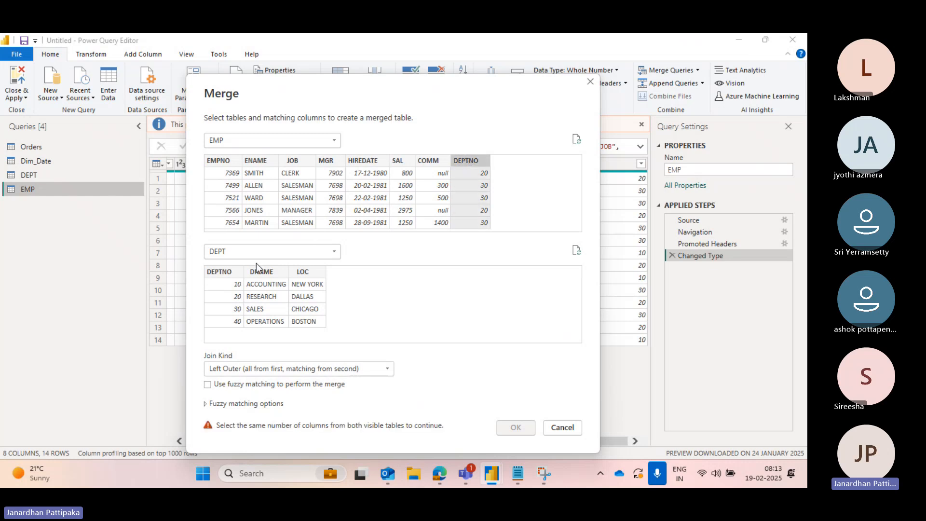
pyautogui.click(225, 276)
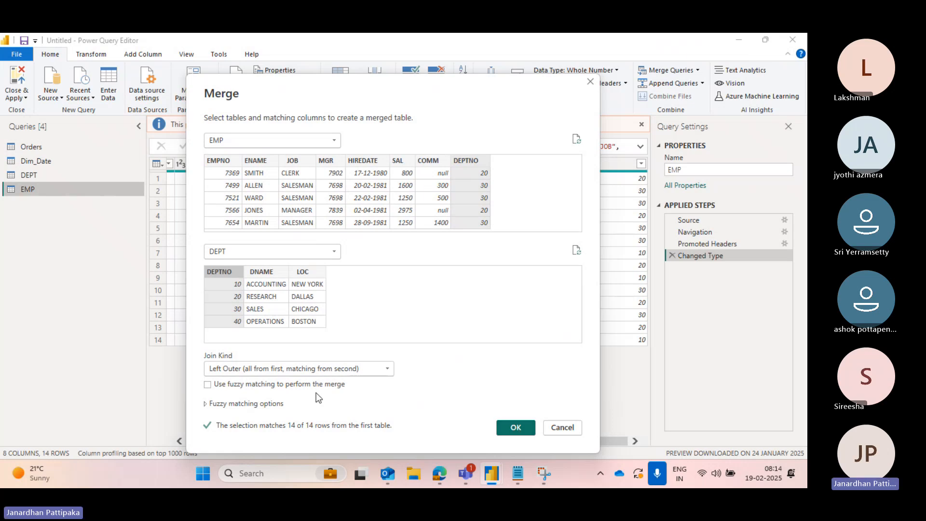
pyautogui.click(507, 427)
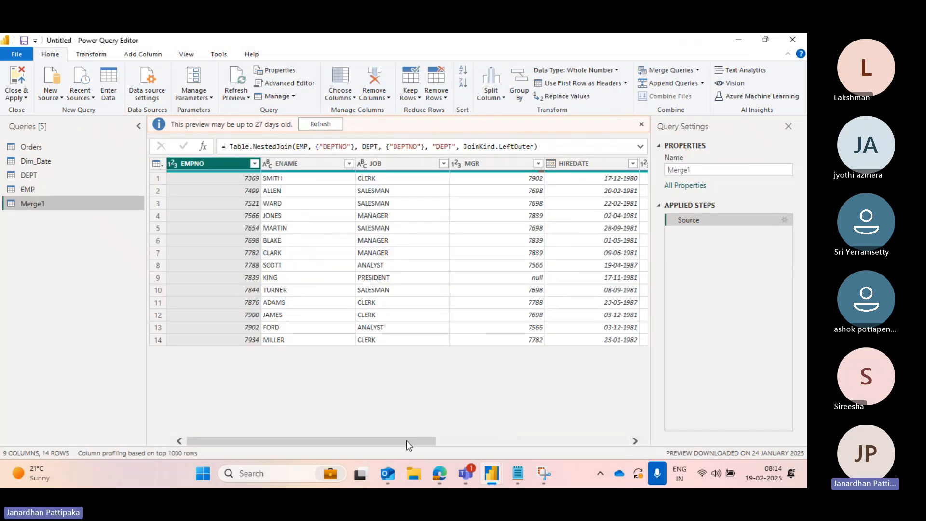
# - Rename the new merged query to Emp+Dept
pyautogui.moveTo(406, 441); pyautogui.dragTo(623, 432)
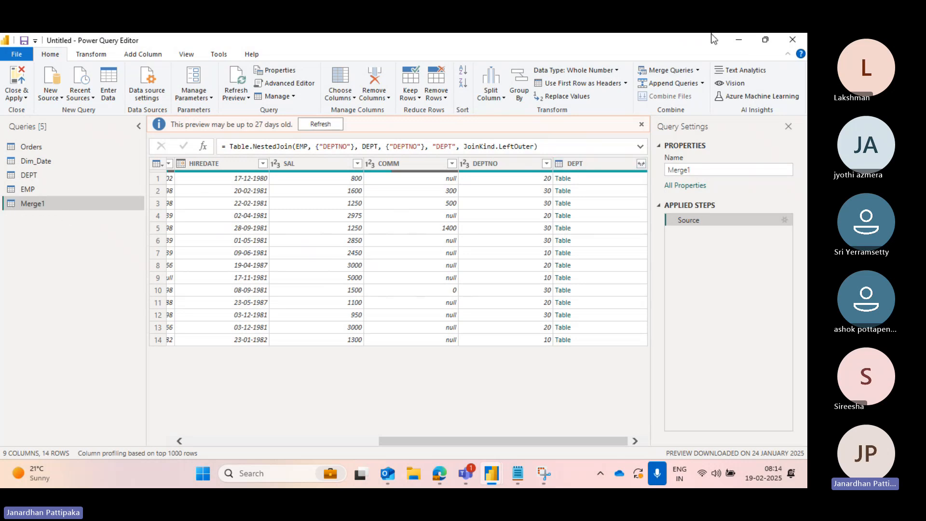
pyautogui.click(698, 71)
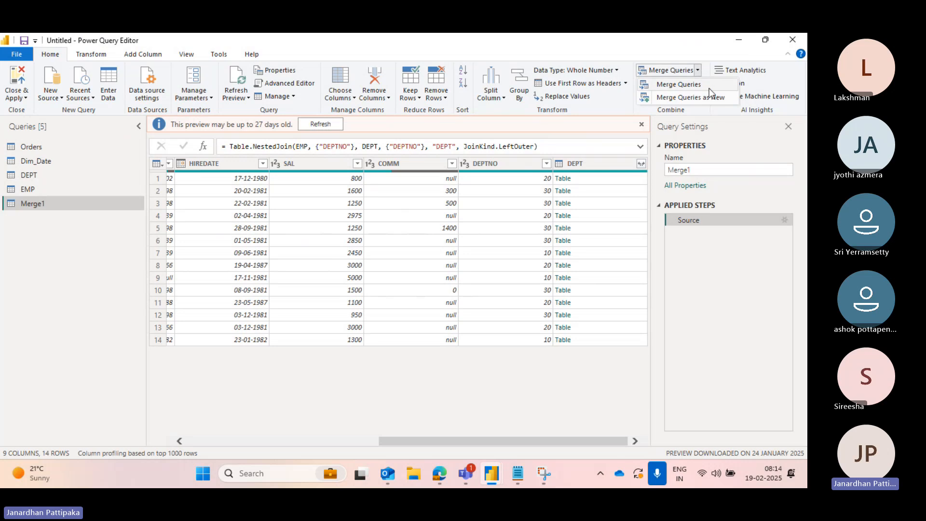
pyautogui.click(32, 204)
pyautogui.doubleClick(33, 204)
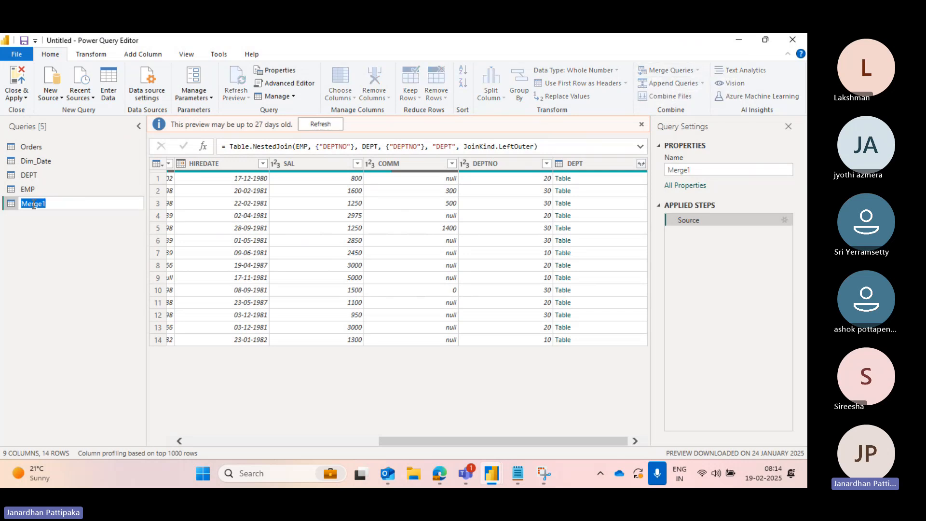
pyautogui.press('BackSpace')
pyautogui.write('Emp+Dept')
pyautogui.click(47, 250)
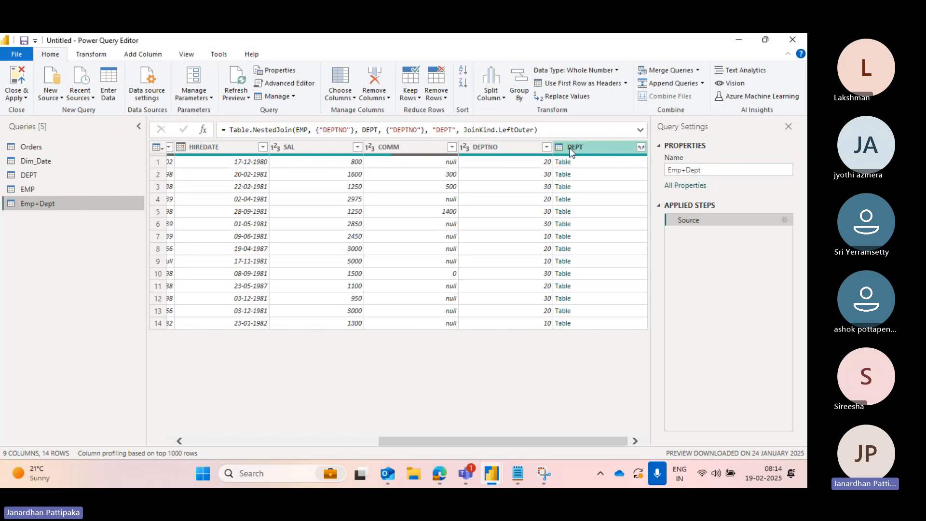
# - Expand the DEPT column of Emp+Dept to bring in only DNAME and LOC, keeping the original-name prefix
pyautogui.click(641, 148)
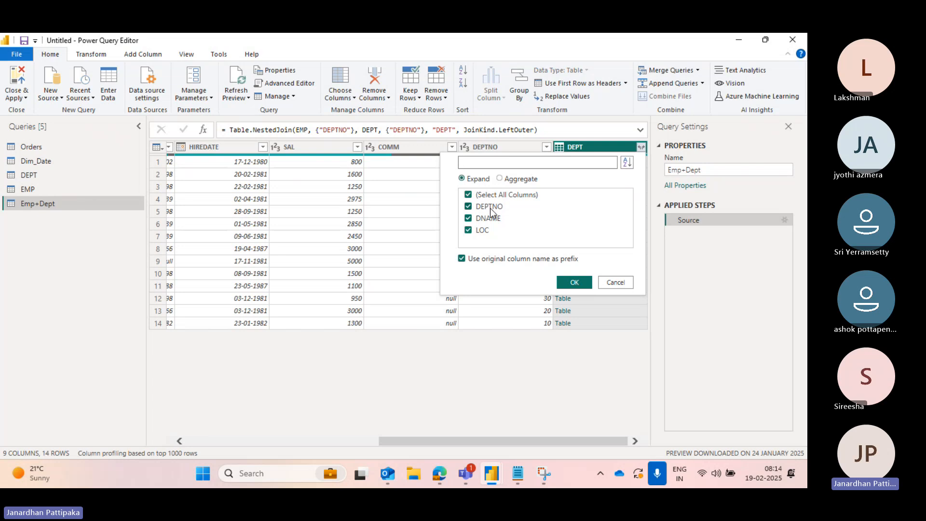
pyautogui.click(468, 196)
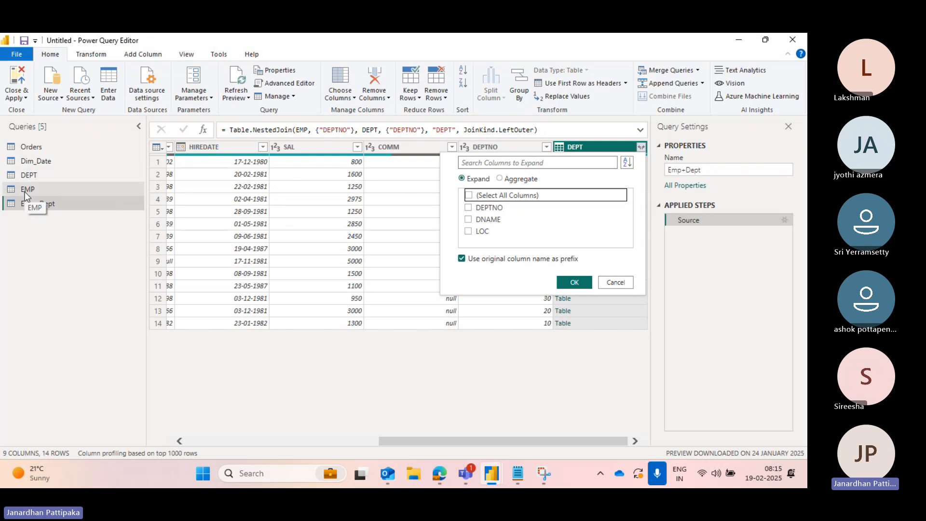
pyautogui.click(469, 220)
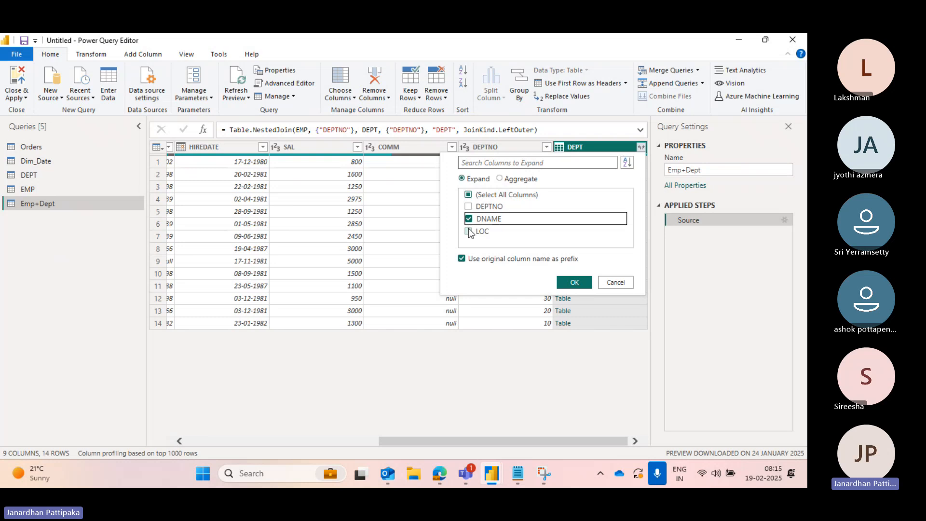
pyautogui.click(469, 231)
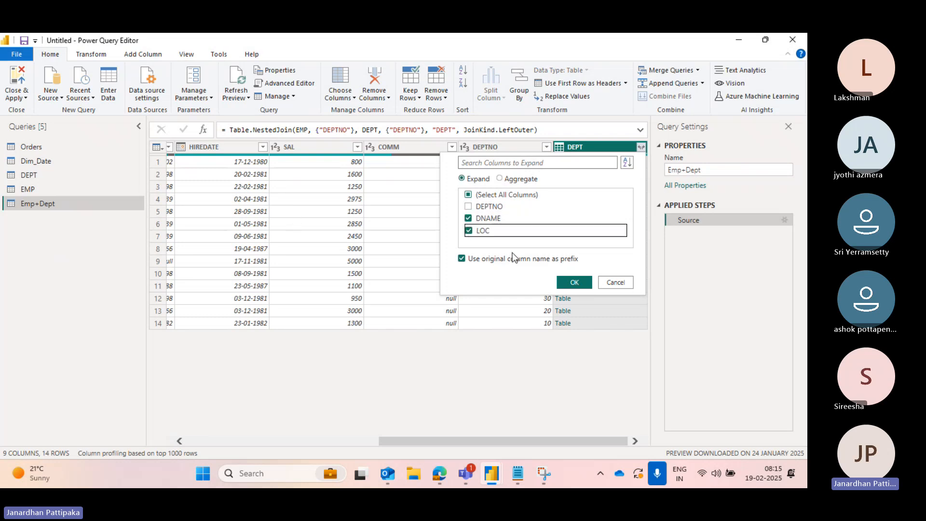
pyautogui.click(573, 283)
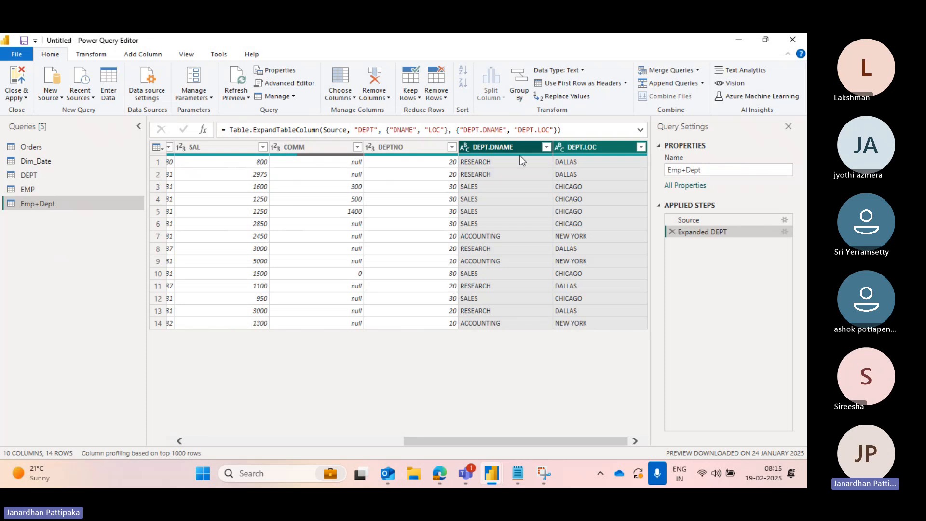
# - Compare the expanded Emp+Dept columns with the EMP and DEPT queries by switching between them
pyautogui.hscroll(-5, 374, 262)
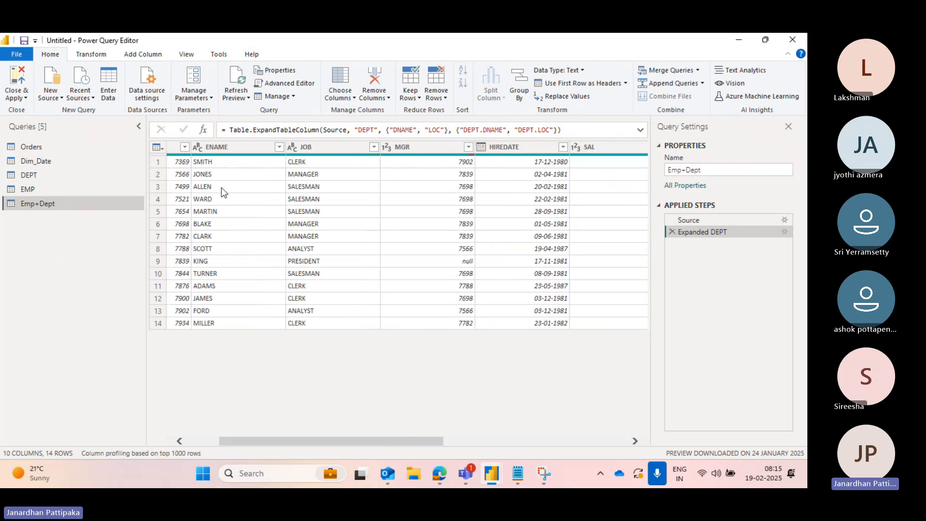
pyautogui.hscroll(-2, 228, 201)
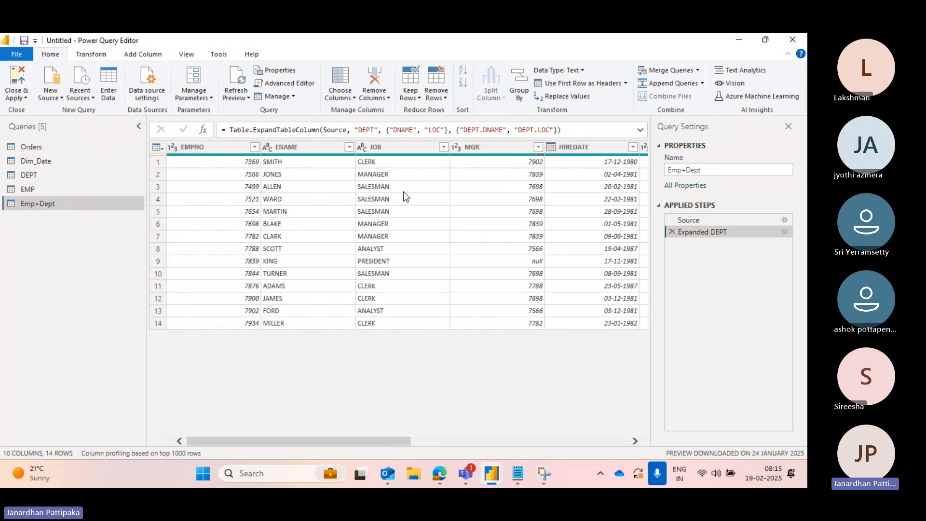
pyautogui.hscroll(5, 501, 199)
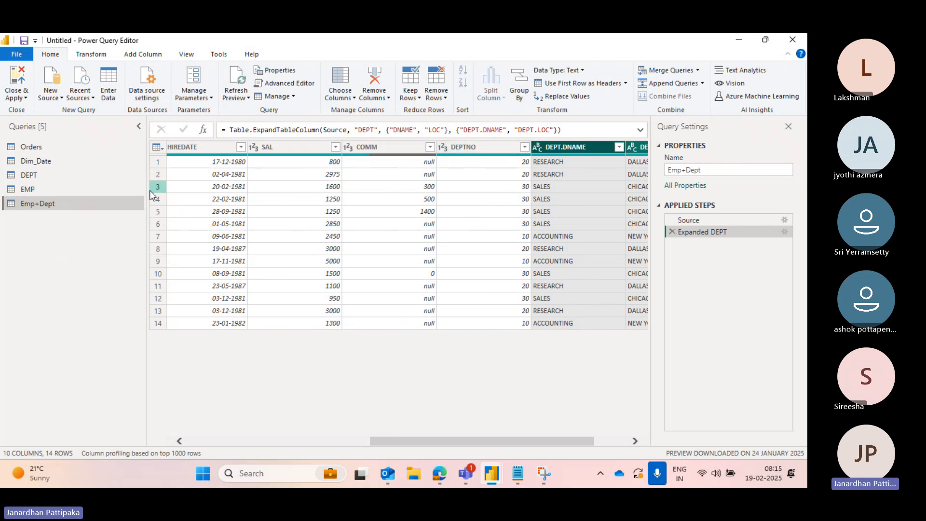
pyautogui.click(35, 191)
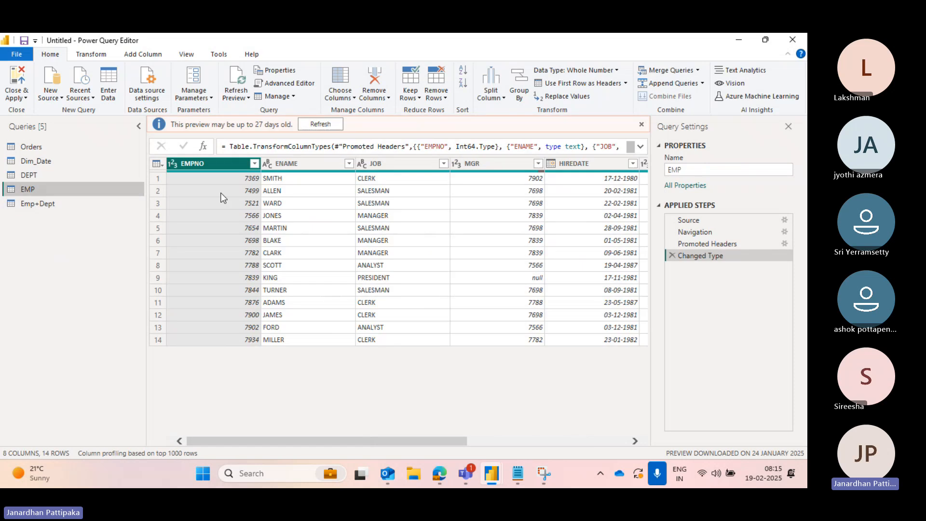
pyautogui.hscroll(5, 442, 241)
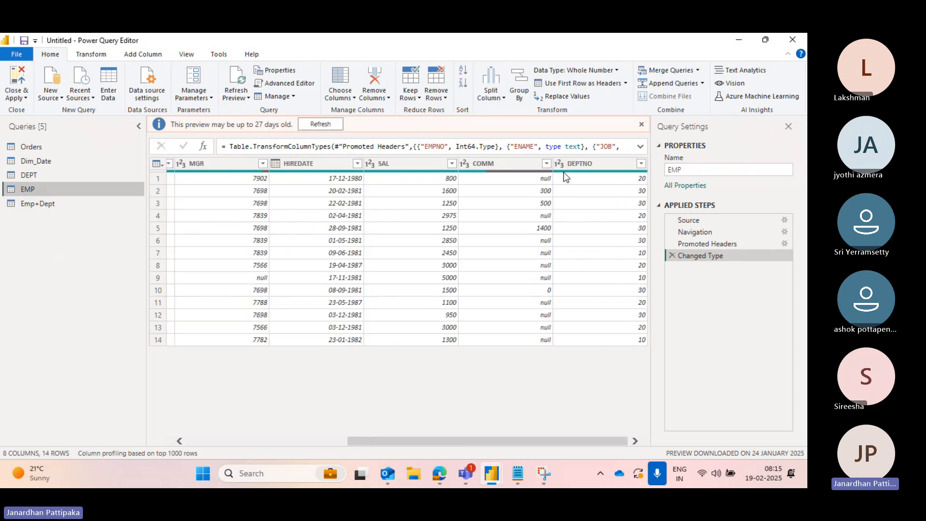
pyautogui.click(30, 176)
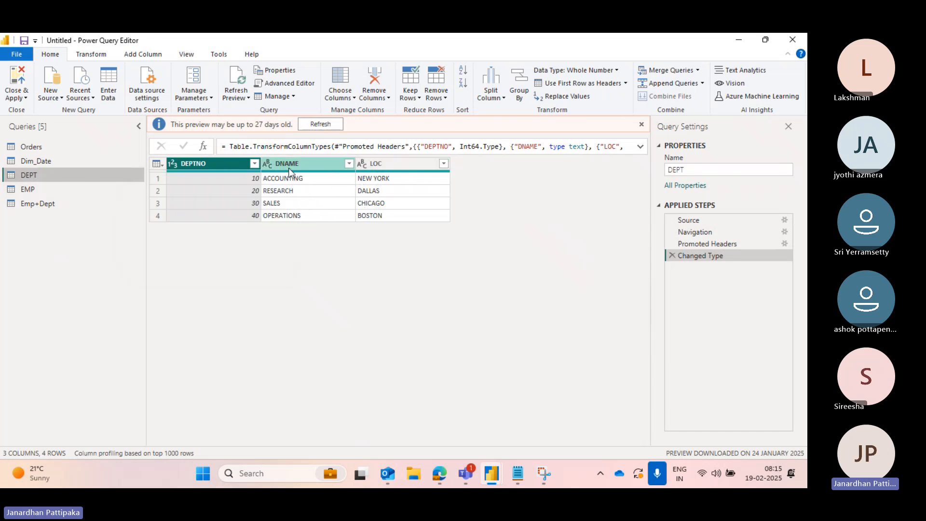
pyautogui.click(70, 205)
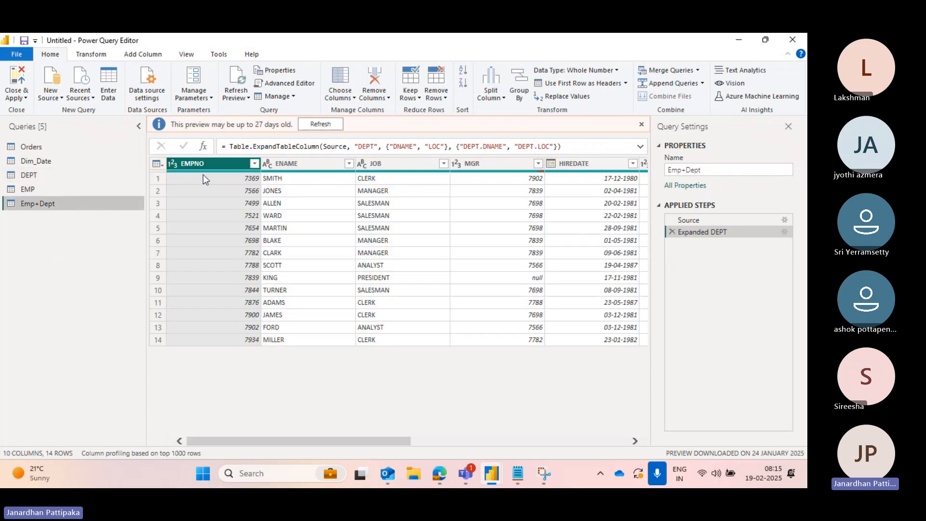
pyautogui.hscroll(8, 392, 199)
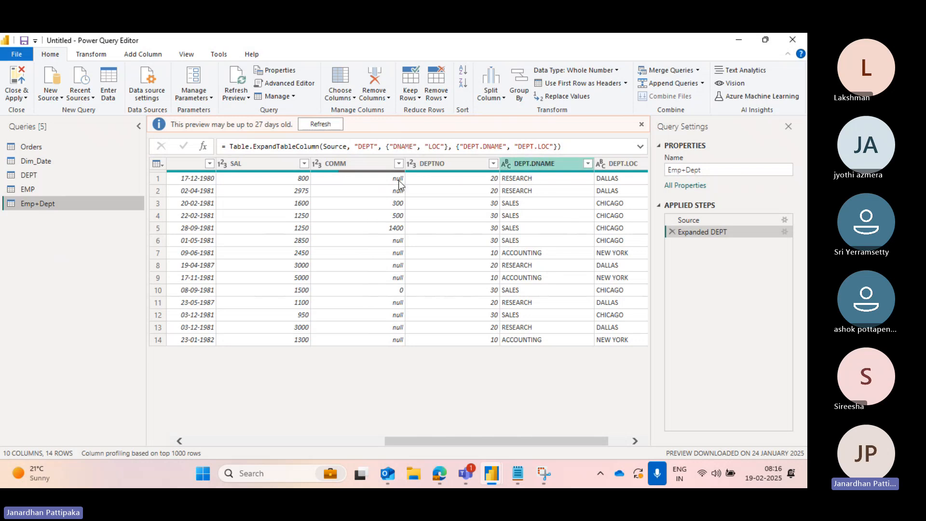
pyautogui.click(67, 170)
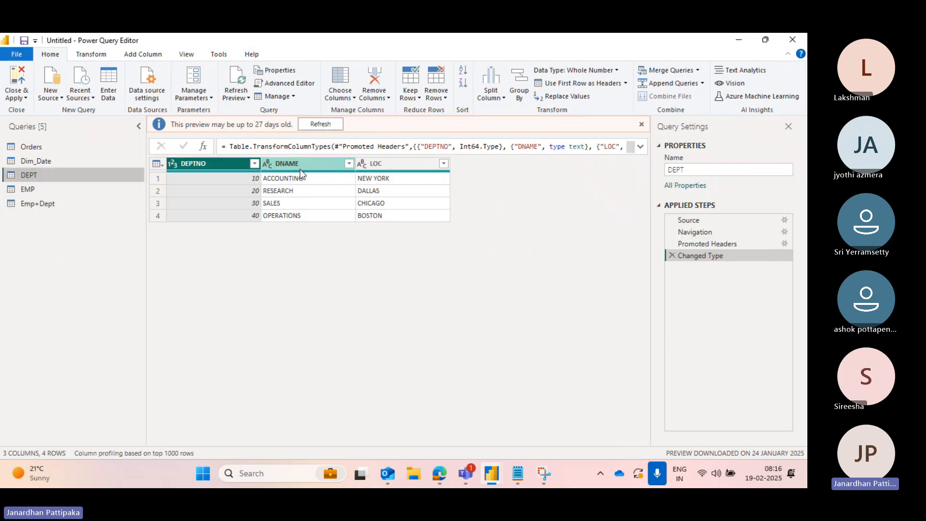
pyautogui.click(77, 203)
pyautogui.hscroll(5, 517, 165)
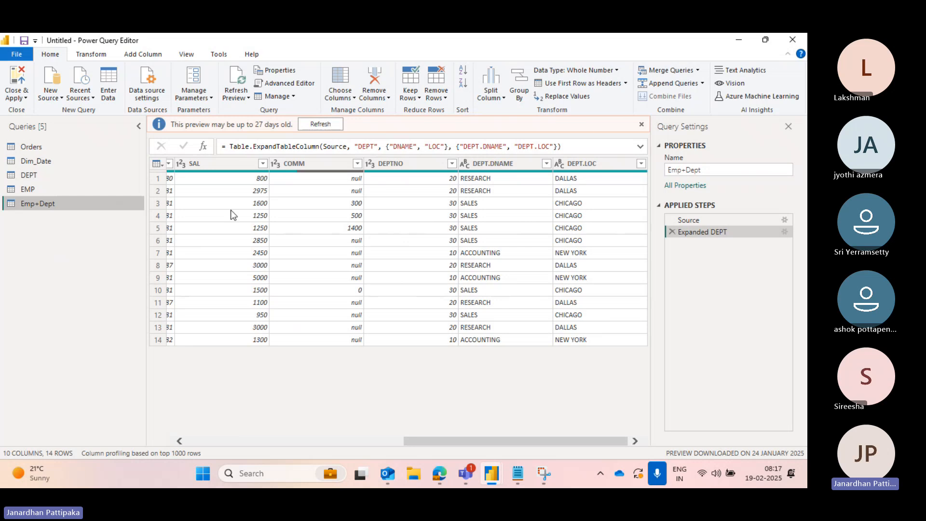
pyautogui.click(35, 176)
pyautogui.click(28, 190)
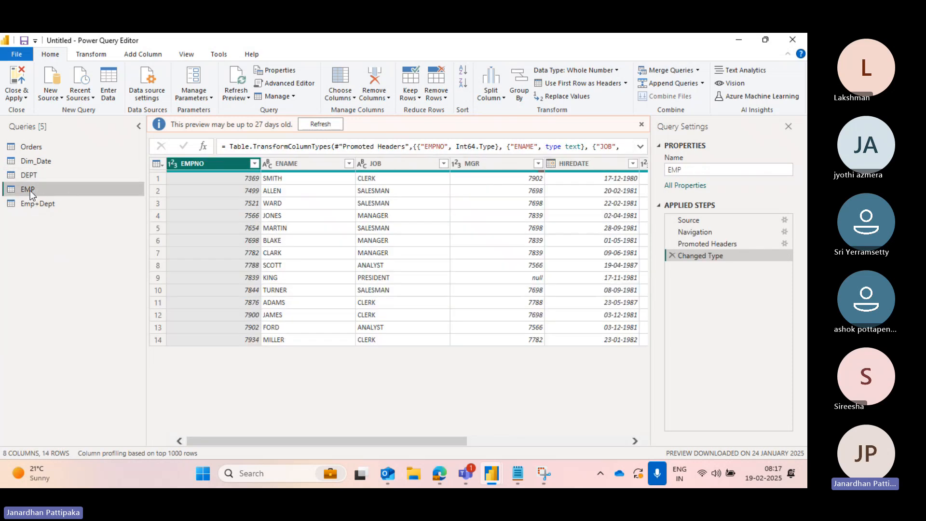
pyautogui.click(30, 174)
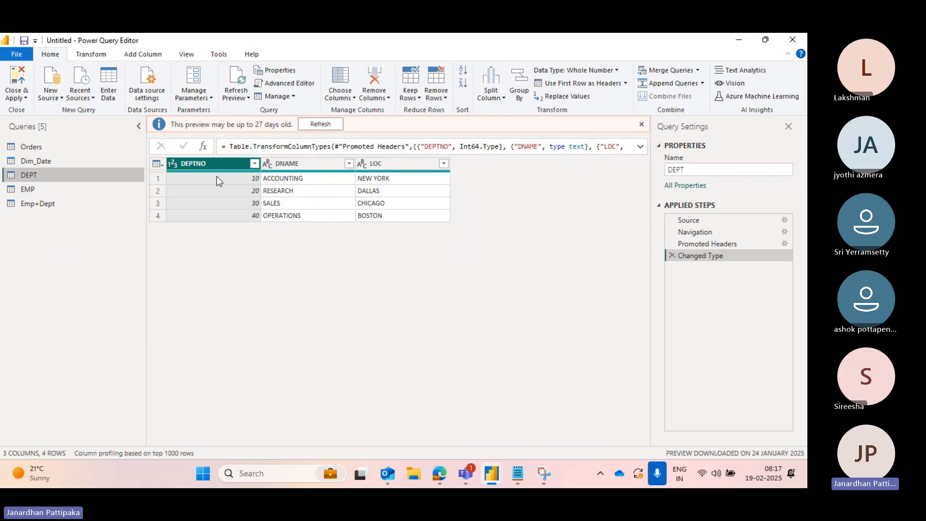
# - Merge the EMP query with DEPT as a new query, matching both DEPTNO columns with a Left Outer join
pyautogui.click(33, 189)
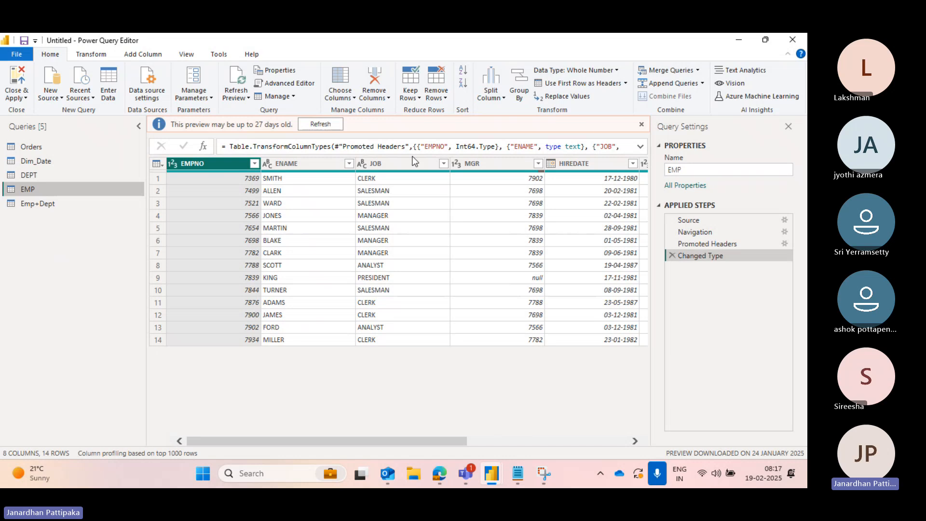
pyautogui.click(697, 71)
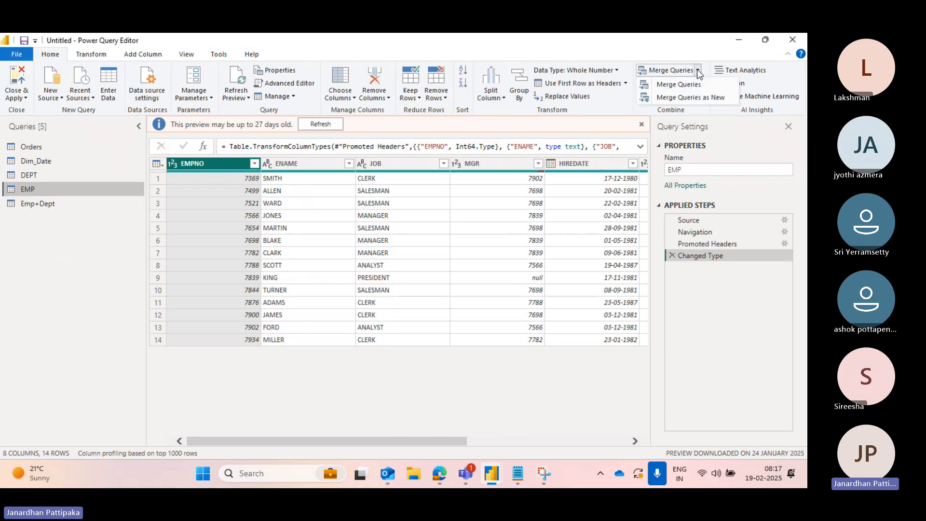
pyautogui.click(691, 97)
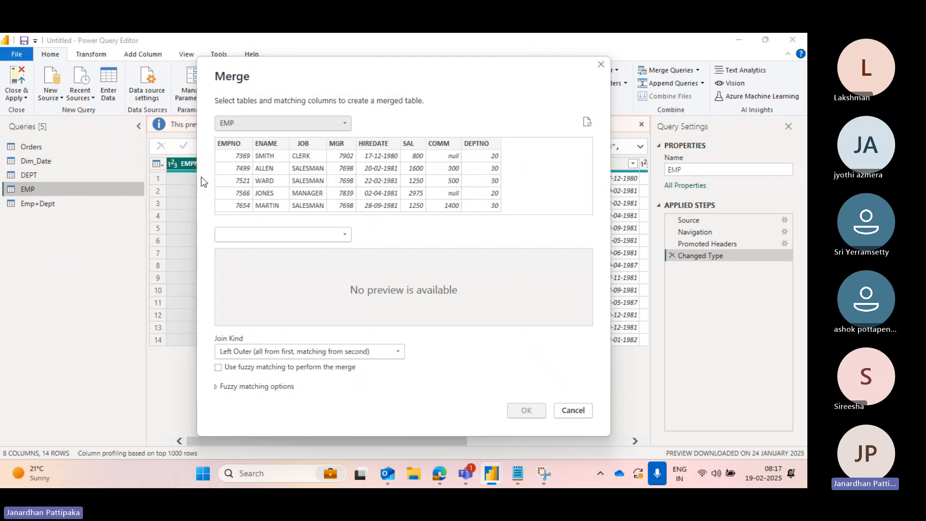
pyautogui.click(343, 234)
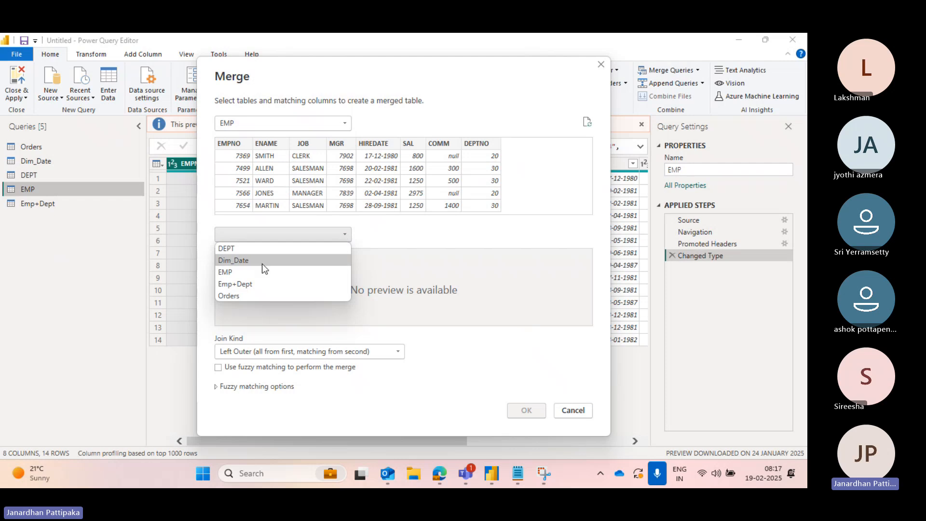
pyautogui.click(227, 249)
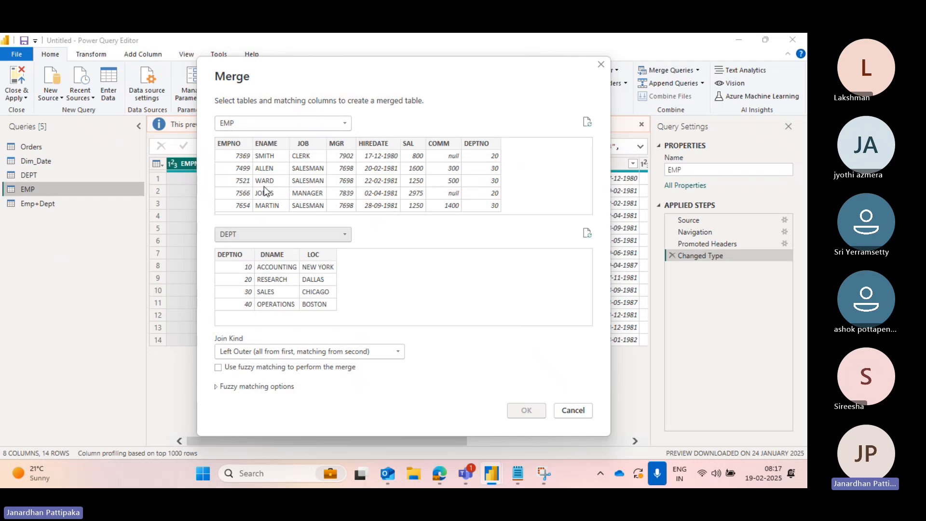
pyautogui.click(484, 144)
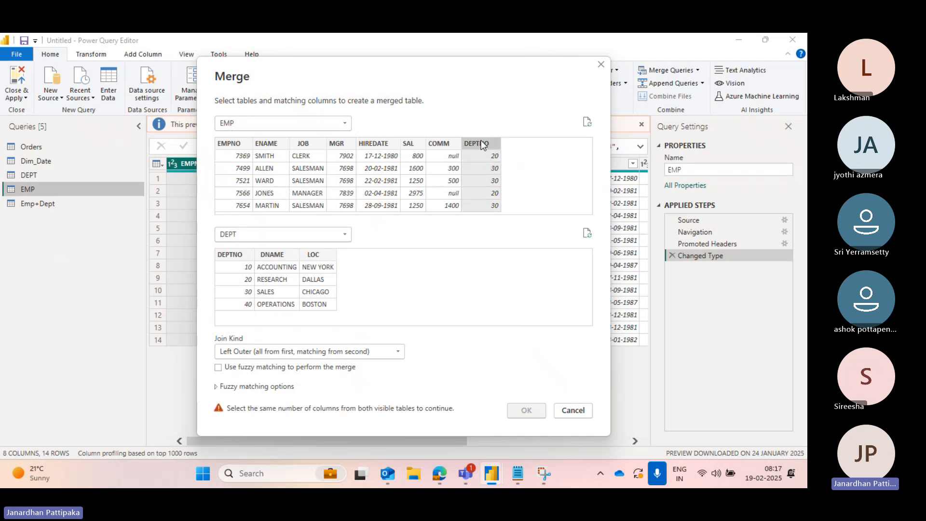
pyautogui.click(239, 254)
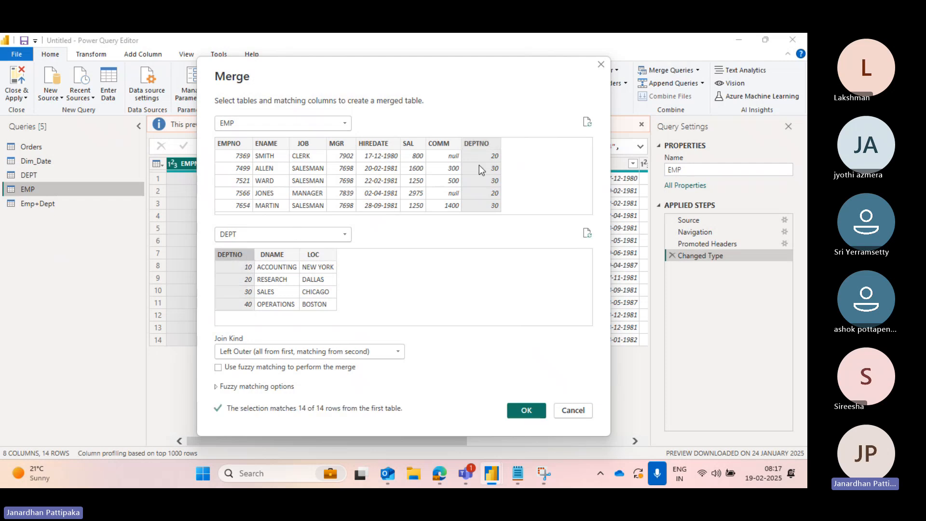
pyautogui.click(528, 410)
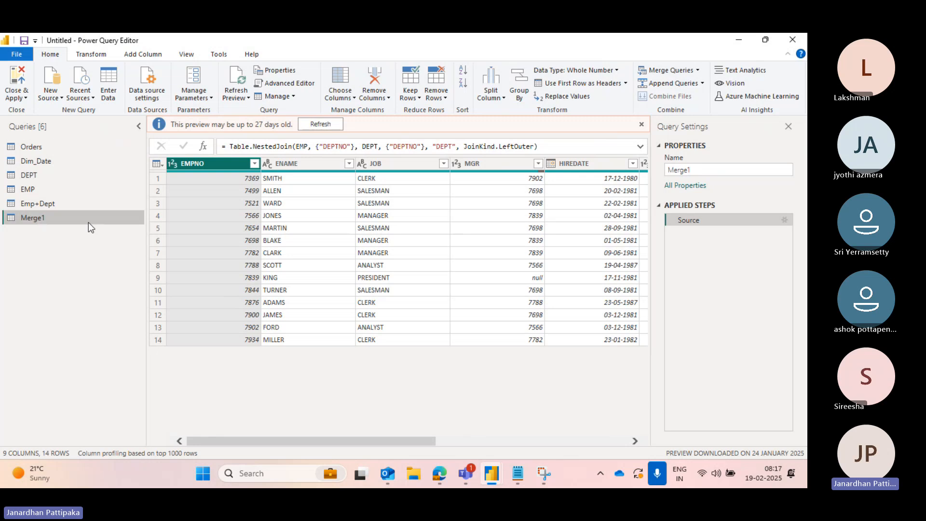
# - Rename the new merged query to Emp+Dept New
pyautogui.click(697, 70)
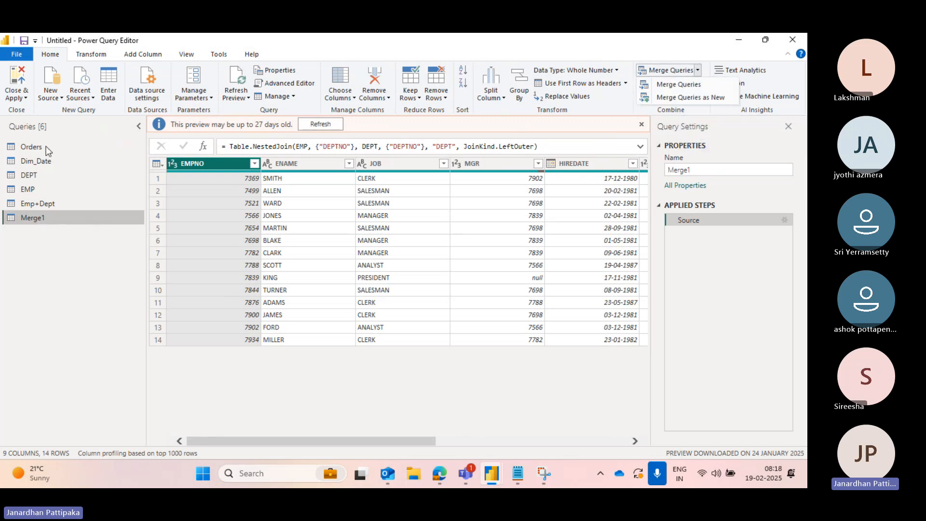
pyautogui.click(24, 221)
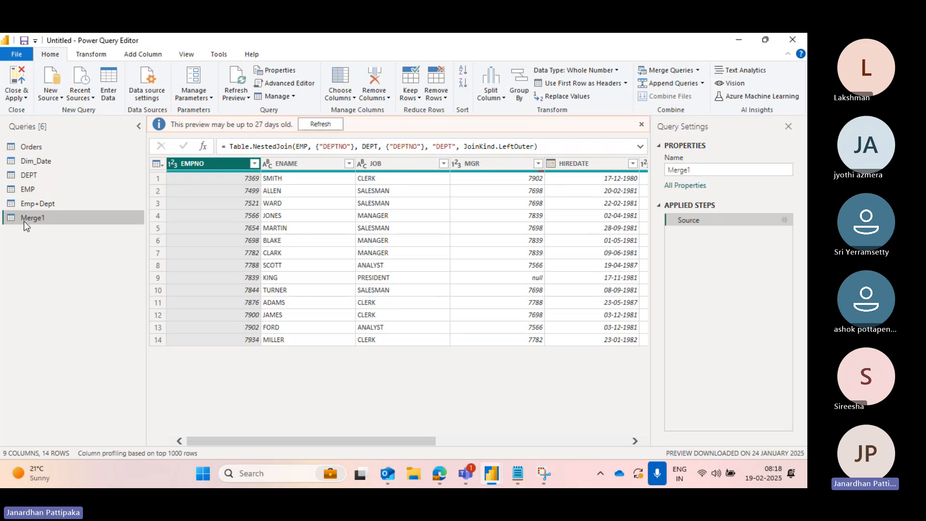
pyautogui.doubleClick(35, 216)
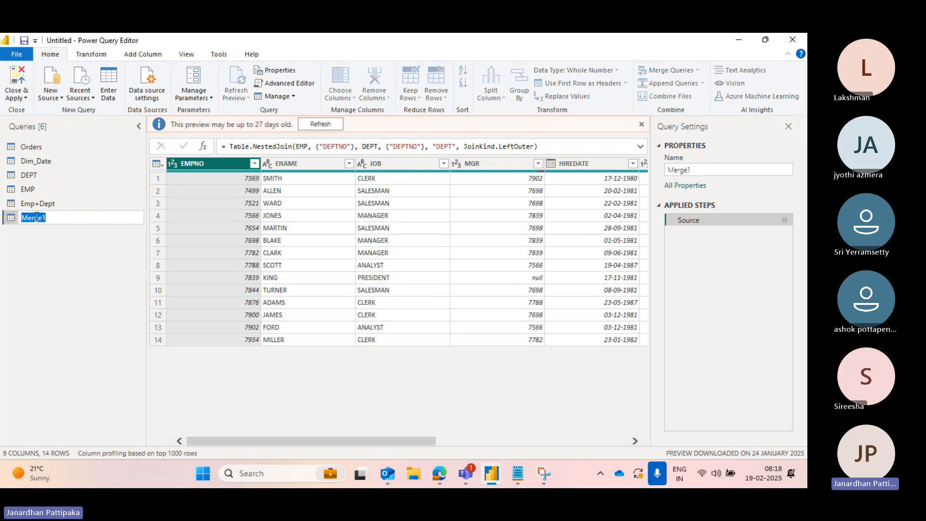
pyautogui.write('Emp+Dept')
pyautogui.write('1')
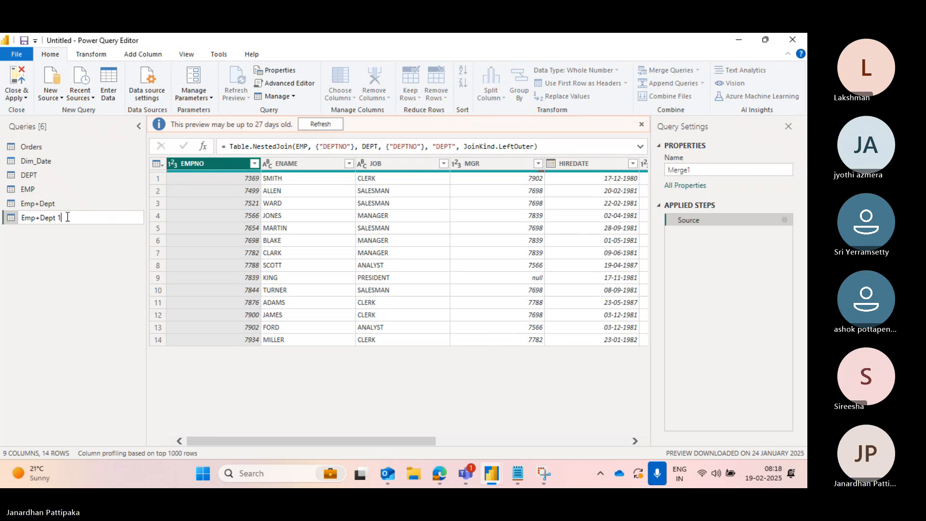
pyautogui.press('BackSpace')
pyautogui.write('New')
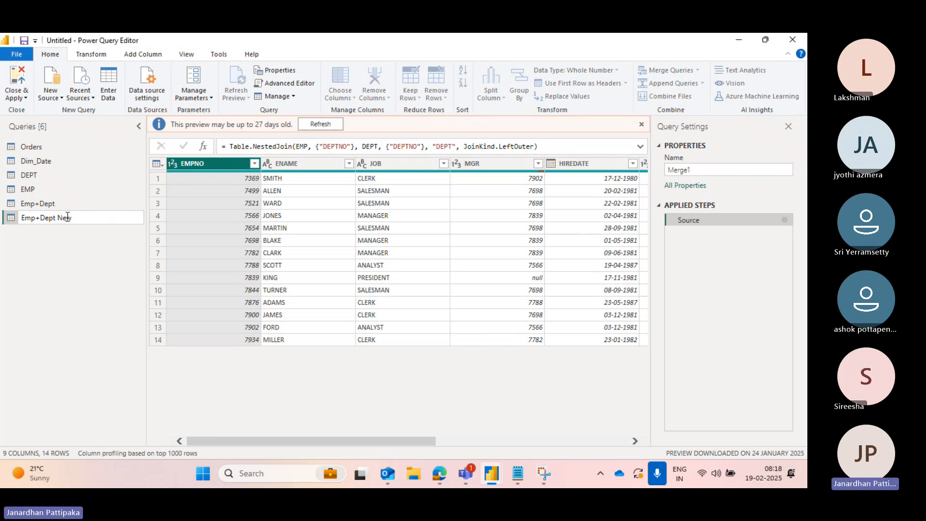
pyautogui.click(58, 273)
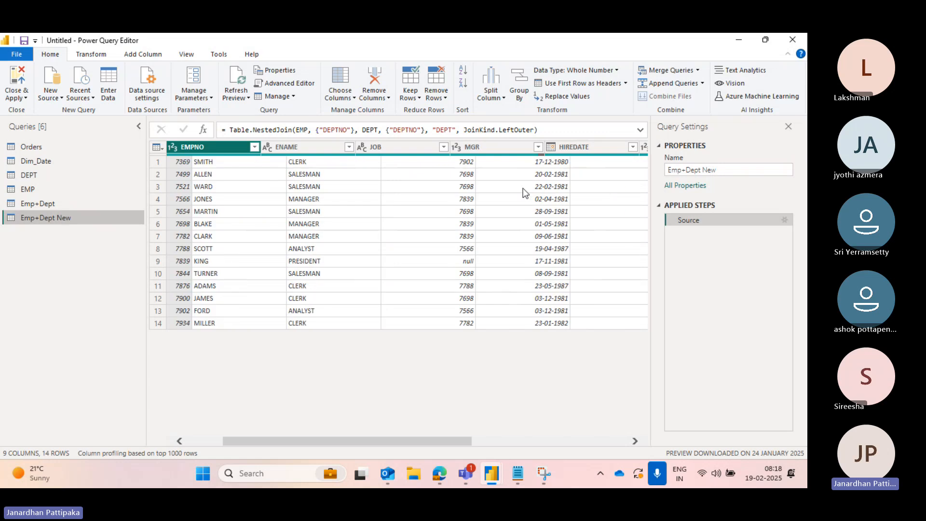
# - Expand the DEPT column of Emp+Dept New to bring in only DNAME and LOC, keeping the original-name prefix
pyautogui.hscroll(5, 524, 188)
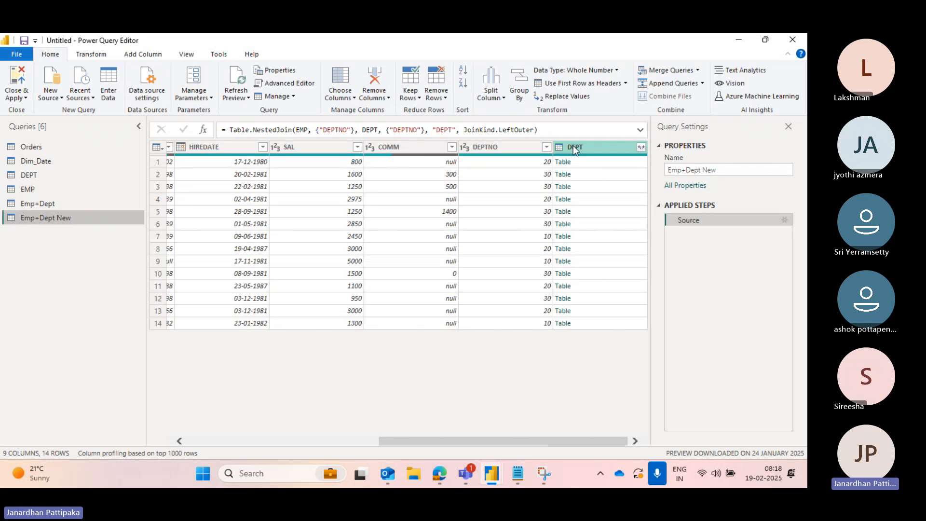
pyautogui.click(642, 148)
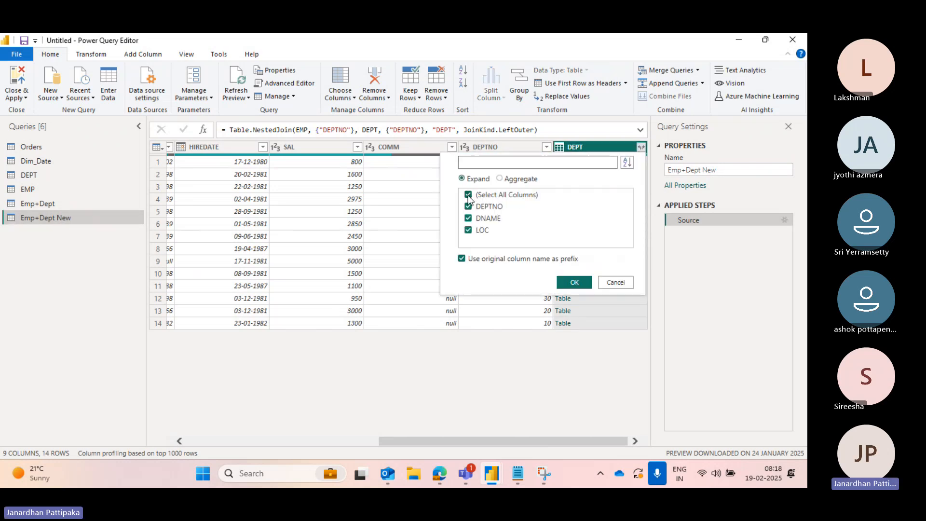
pyautogui.click(469, 196)
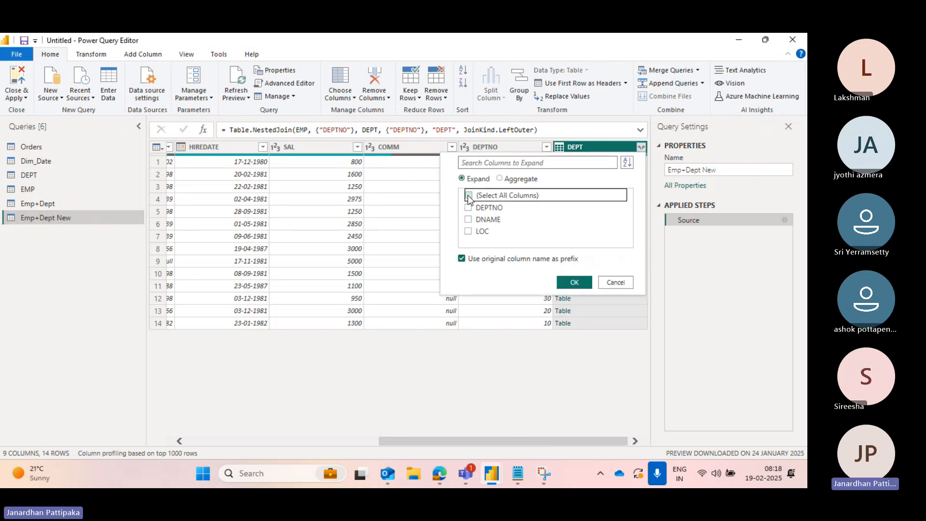
pyautogui.click(467, 220)
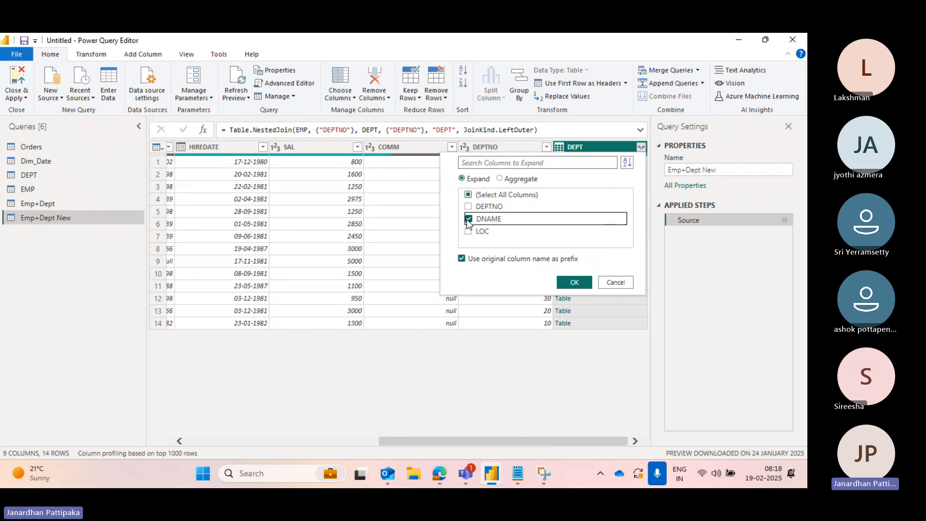
pyautogui.click(468, 231)
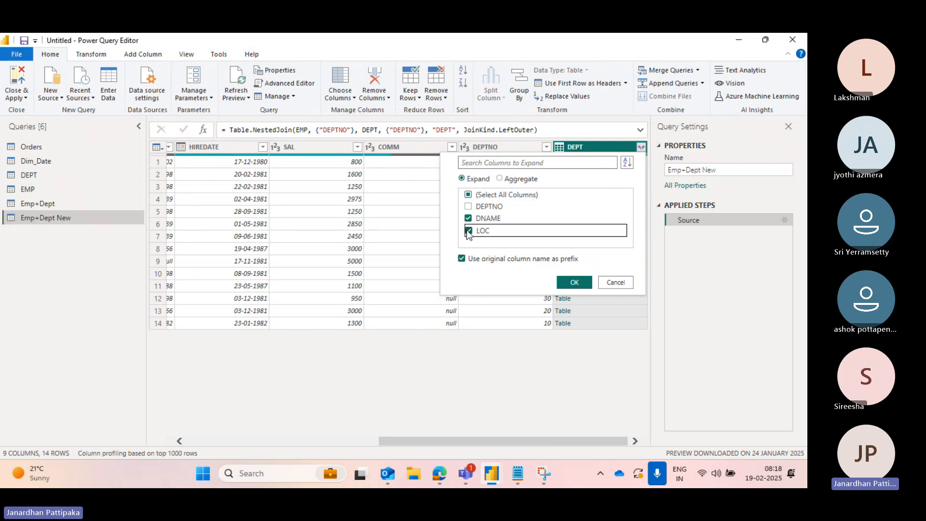
pyautogui.click(567, 281)
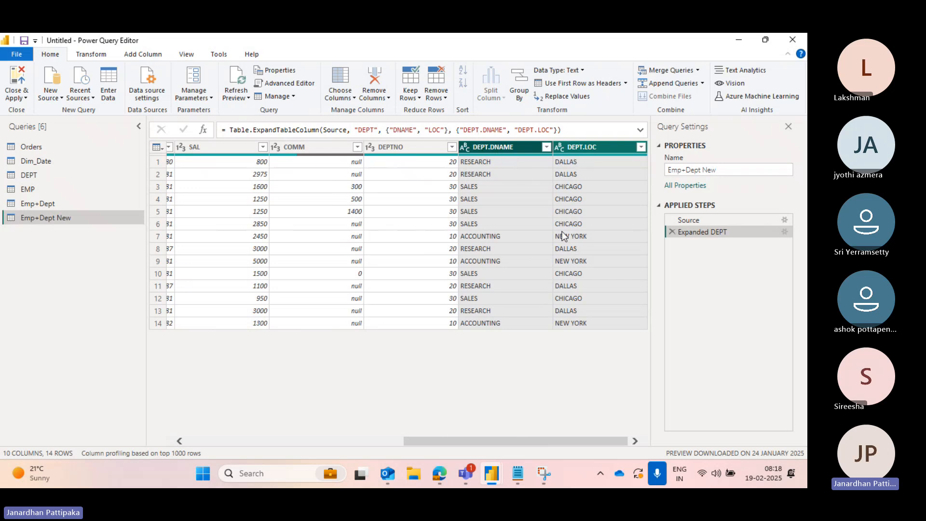
# - Compare the expanded Emp+Dept New columns with the EMP, DEPT and Emp+Dept queries by switching between them
pyautogui.hscroll(-10, 367, 228)
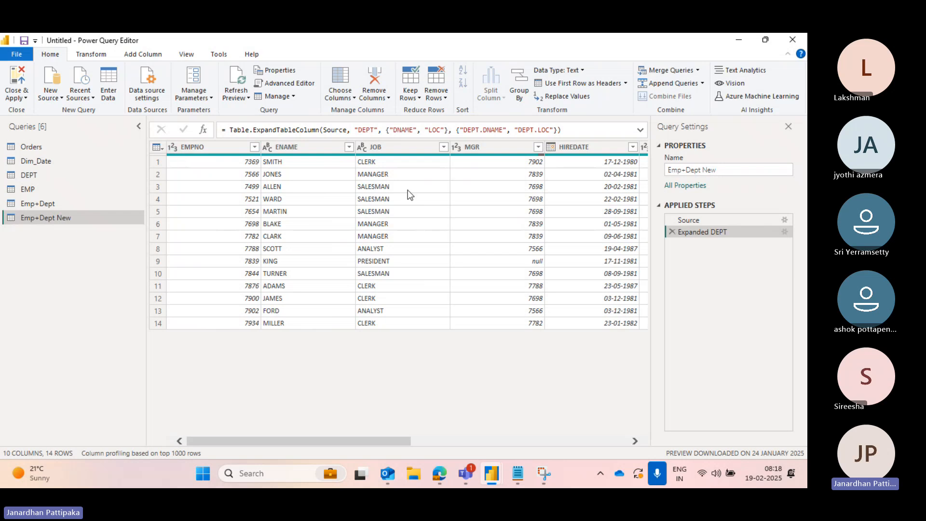
pyautogui.hscroll(10, 425, 193)
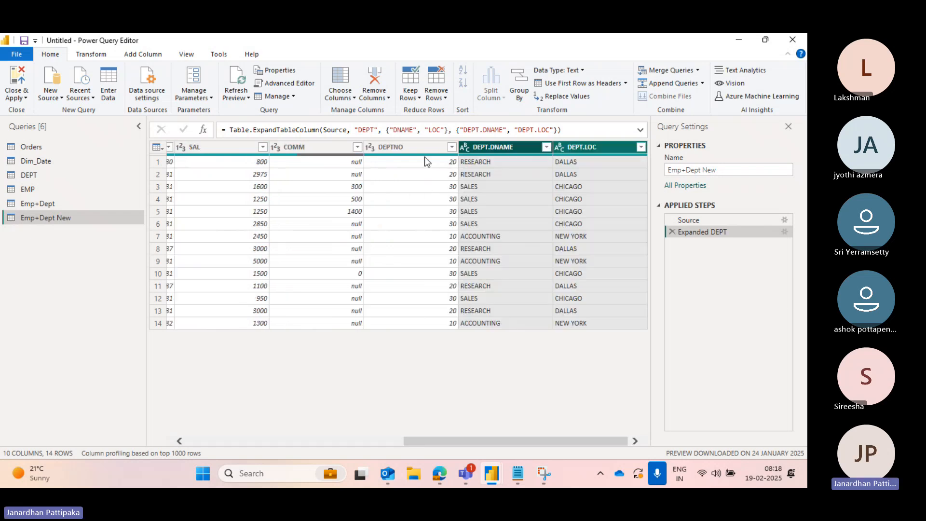
pyautogui.click(24, 191)
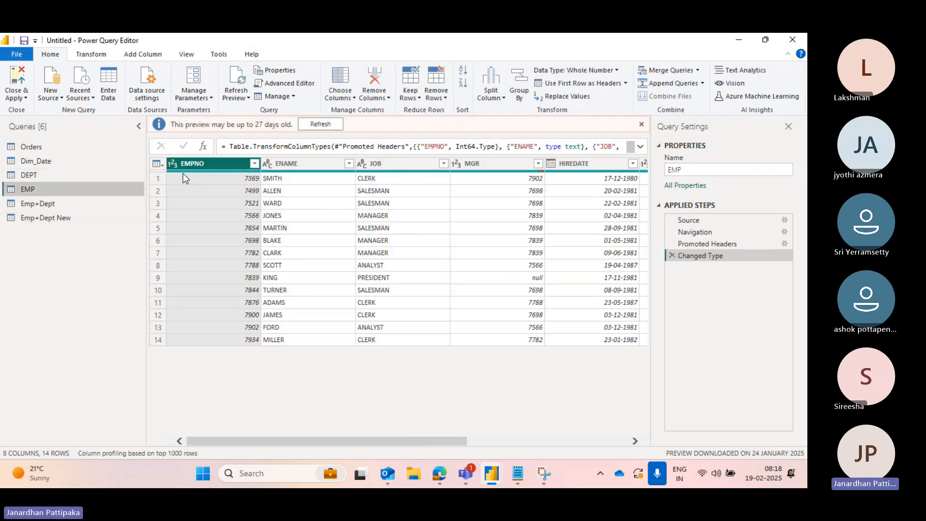
pyautogui.hscroll(5, 410, 241)
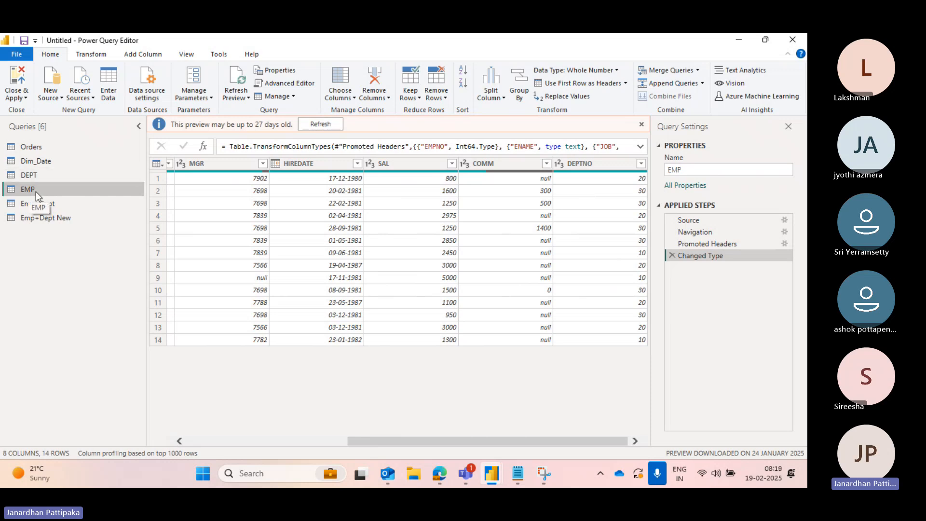
pyautogui.click(73, 219)
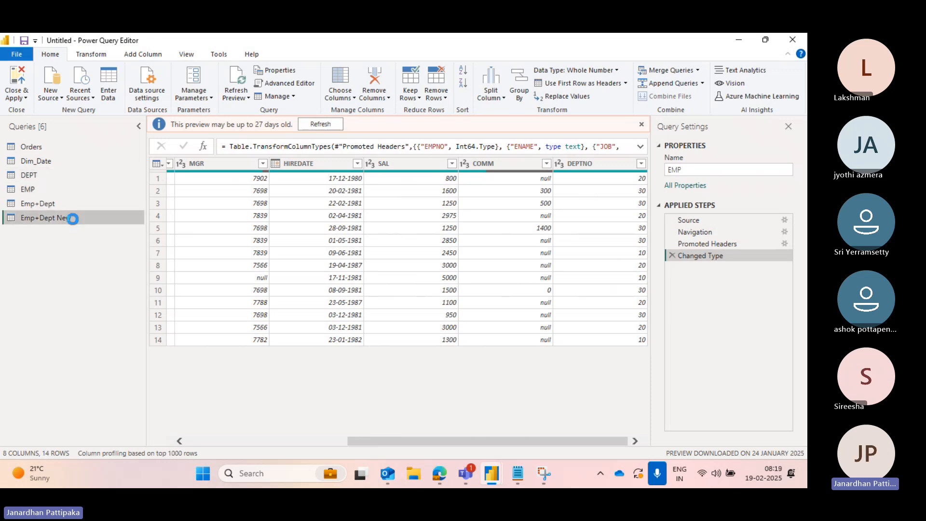
pyautogui.hscroll(5, 509, 218)
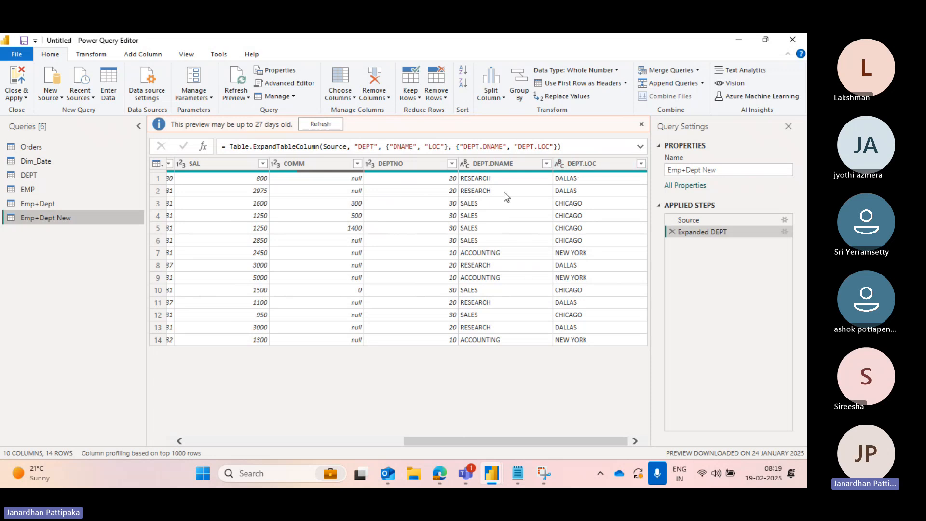
pyautogui.click(38, 177)
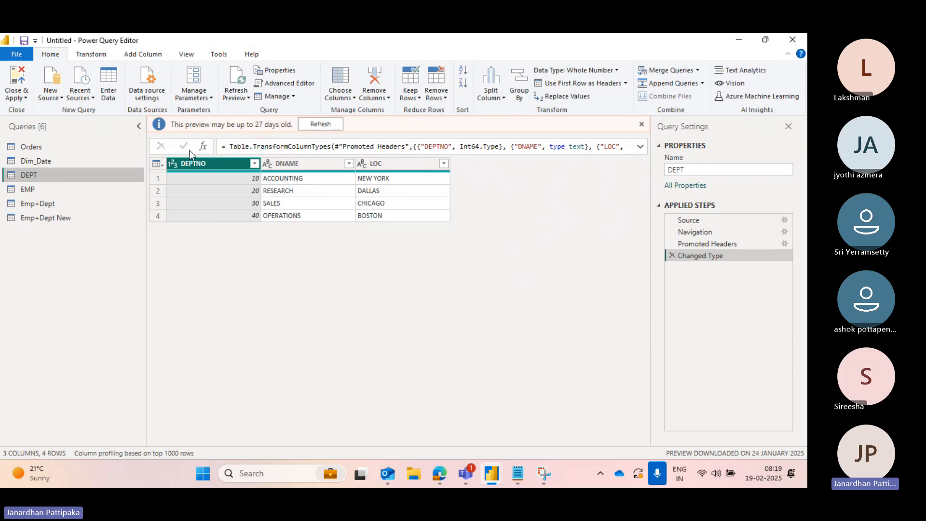
pyautogui.click(57, 219)
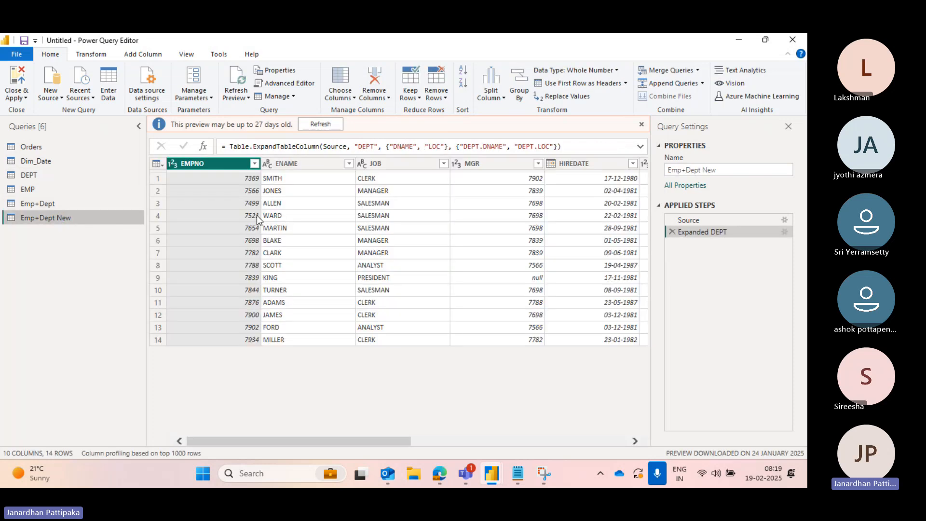
pyautogui.hscroll(5, 392, 234)
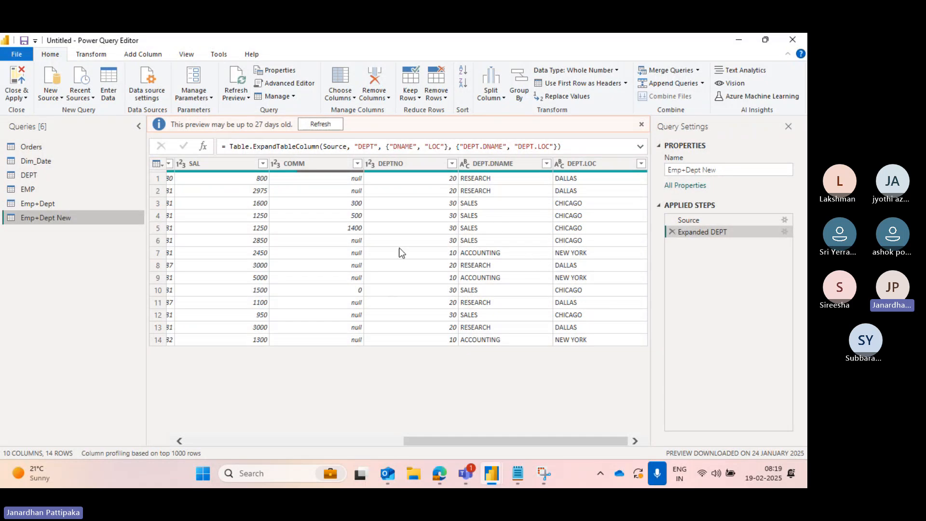
pyautogui.hscroll(-10, 207, 268)
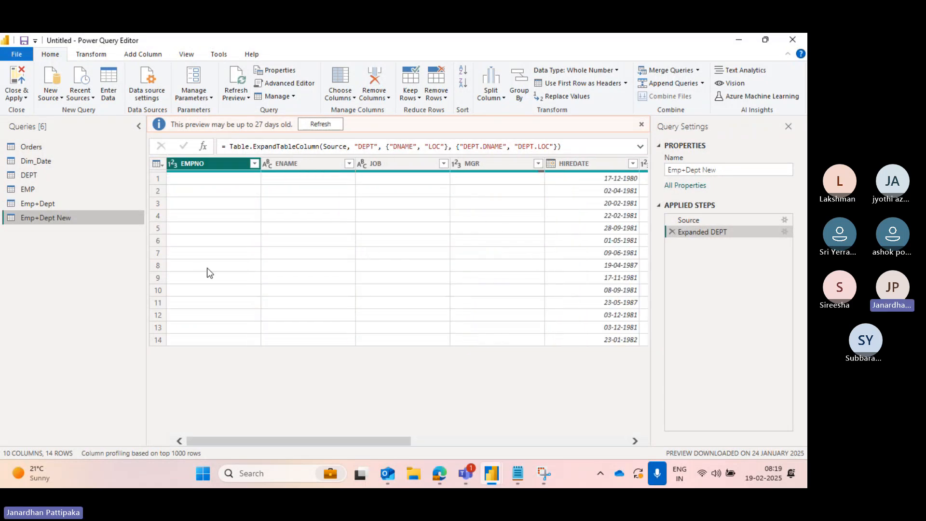
pyautogui.hscroll(1, 335, 247)
pyautogui.hscroll(5, 335, 247)
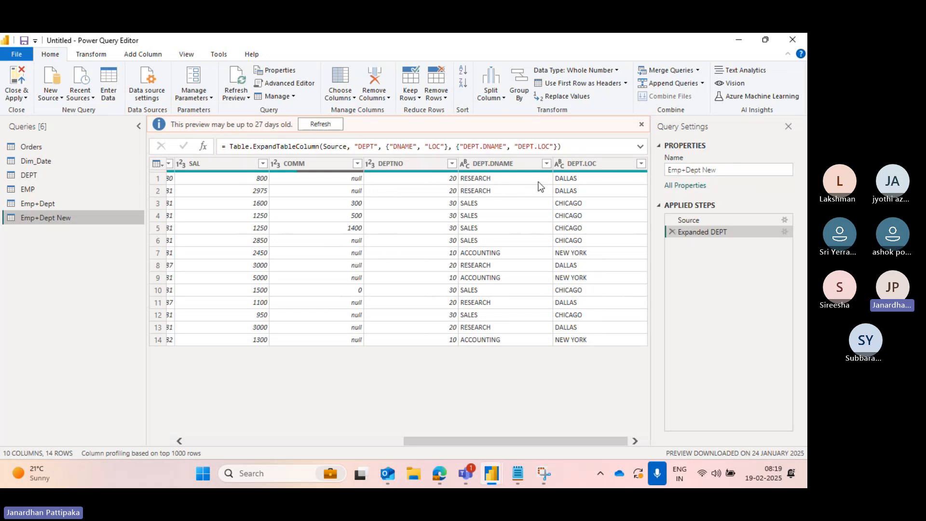
pyautogui.hscroll(-6, 353, 231)
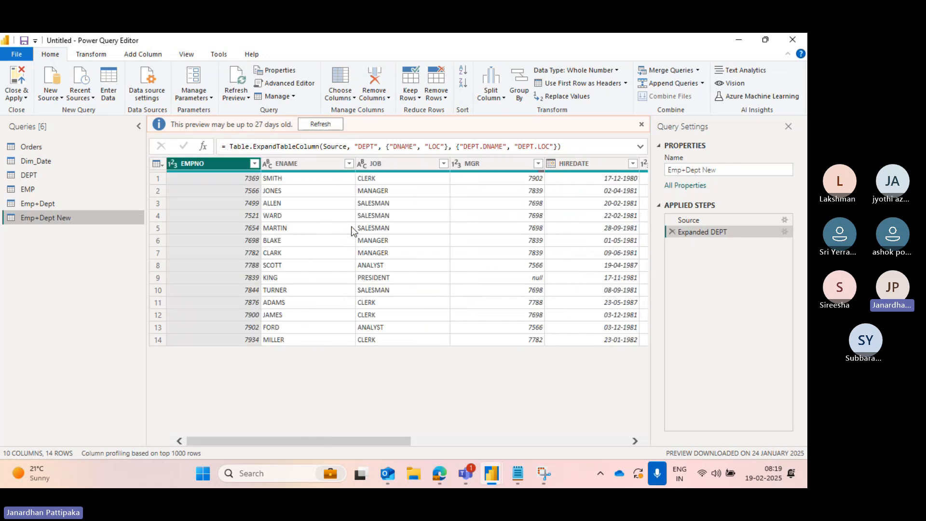
pyautogui.click(48, 174)
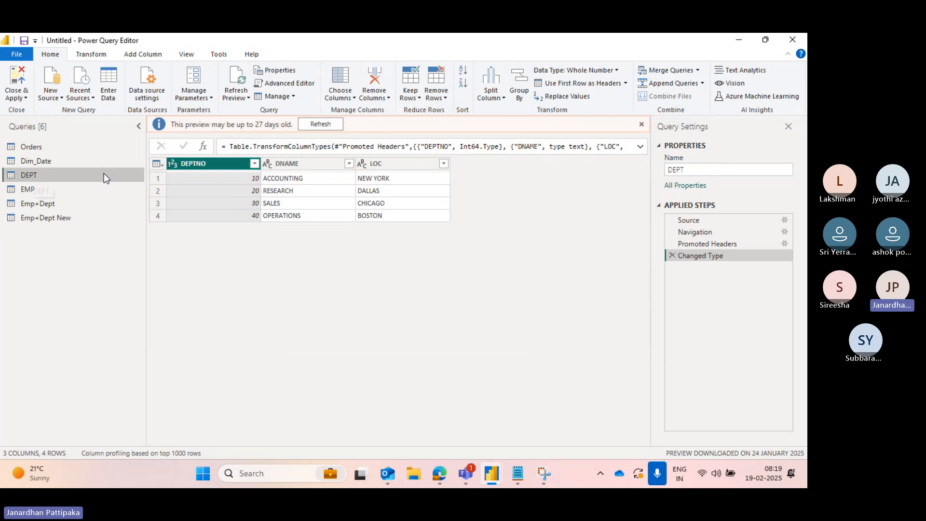
pyautogui.click(28, 189)
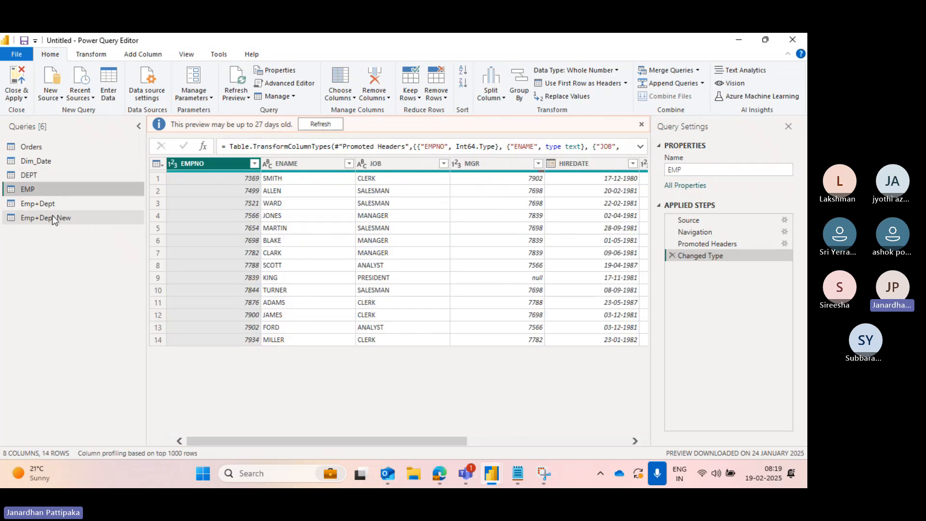
pyautogui.click(42, 205)
pyautogui.hscroll(10, 405, 215)
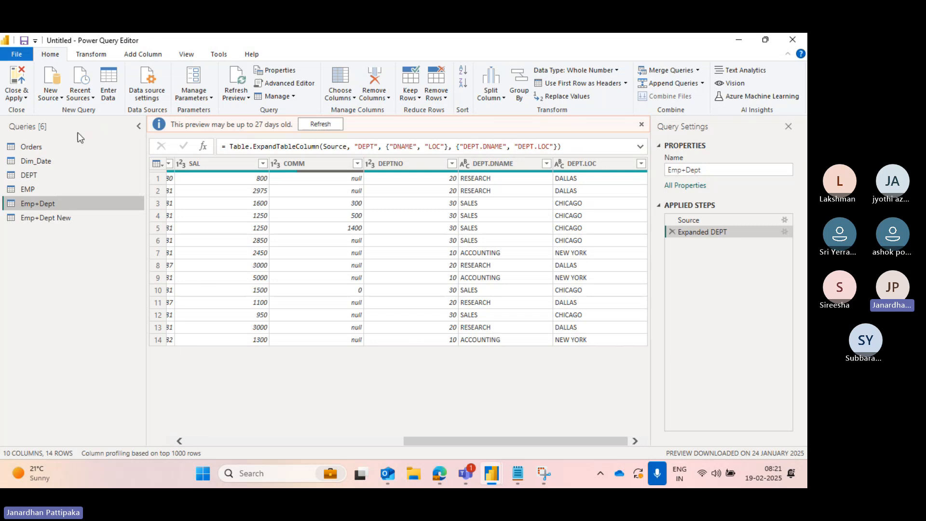
# - Import the April 2016.csv file from the Downloads folder as a new text/CSV query
pyautogui.click(60, 97)
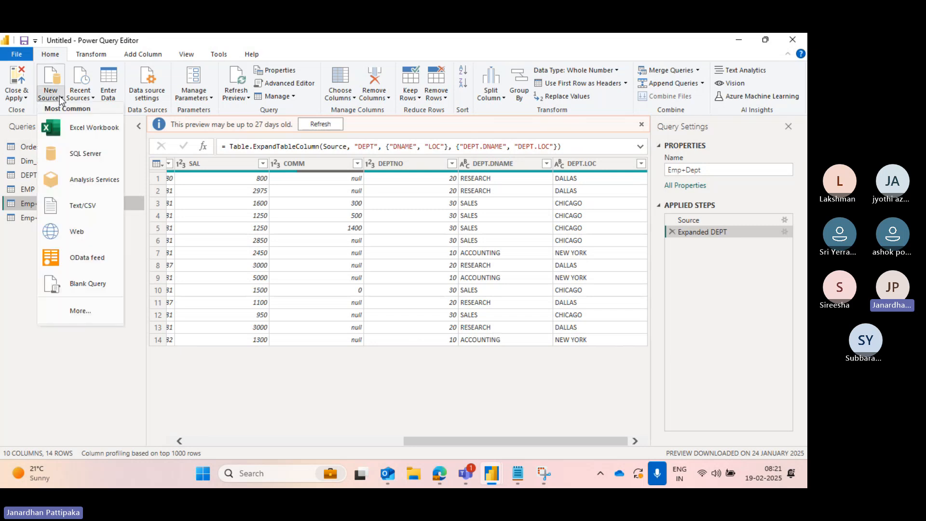
pyautogui.click(79, 133)
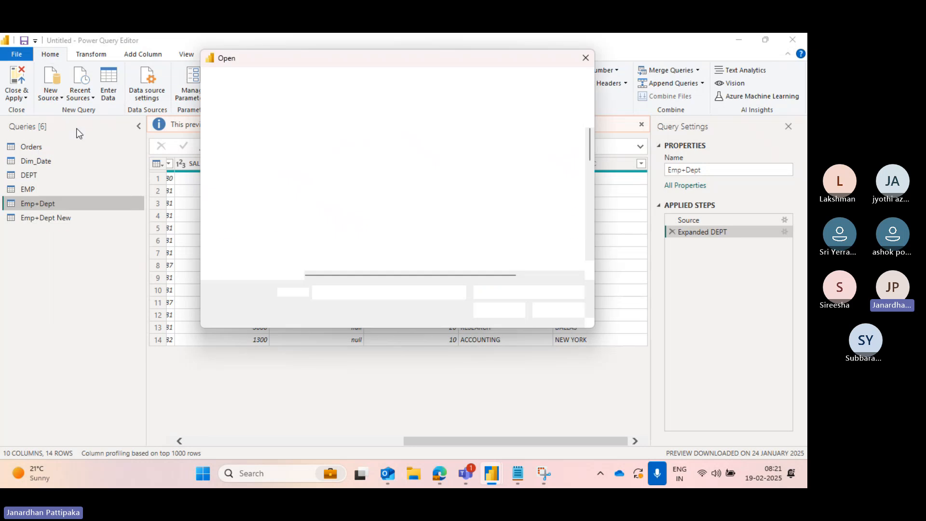
pyautogui.scroll(-8, 317, 213)
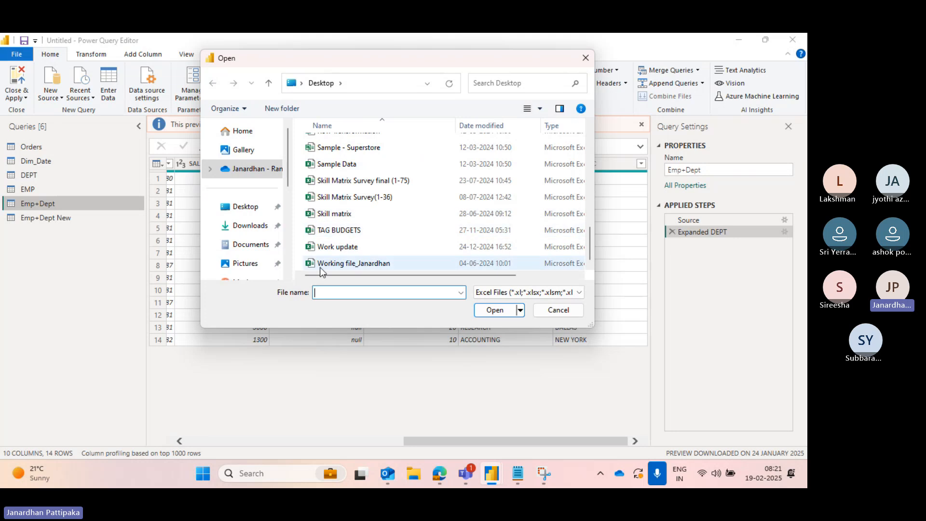
pyautogui.click(247, 225)
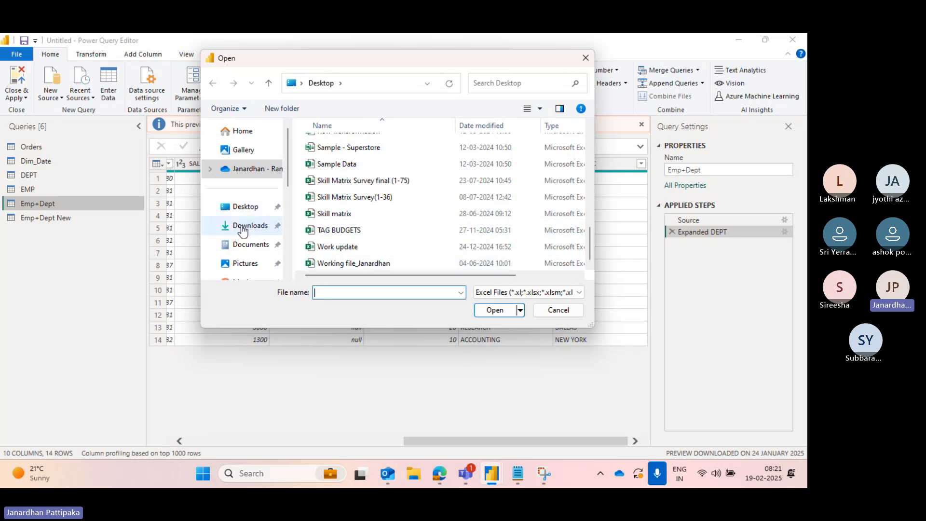
pyautogui.click(339, 298)
pyautogui.write('aprt')
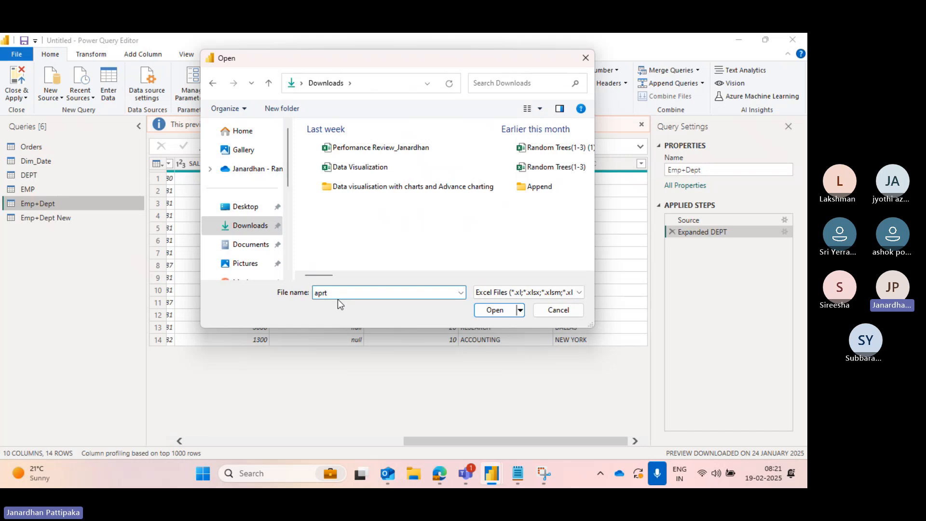
pyautogui.press('BackSpace')
pyautogui.press('BackSpace')
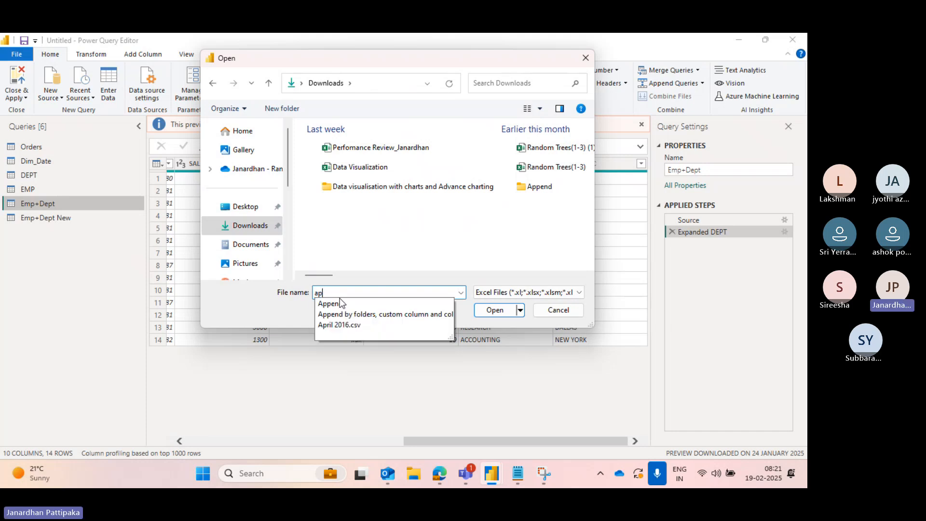
pyautogui.click(341, 327)
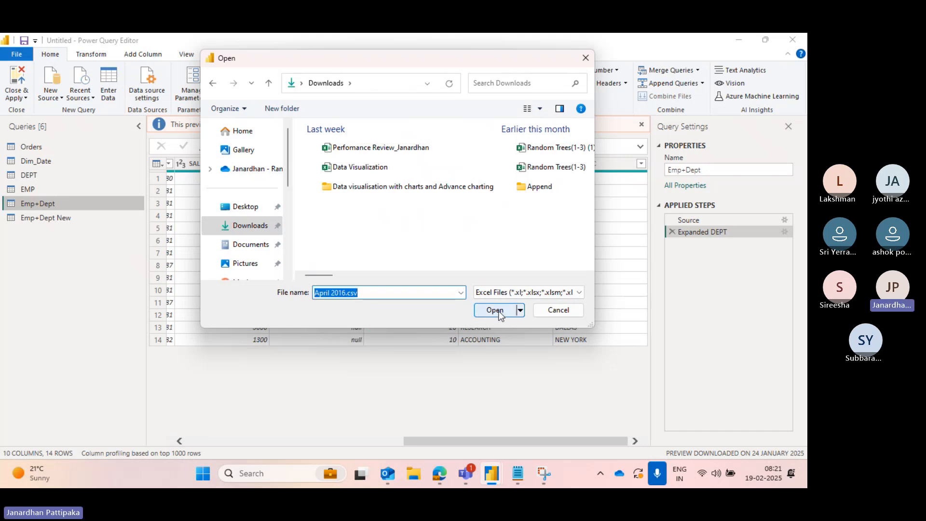
pyautogui.click(496, 311)
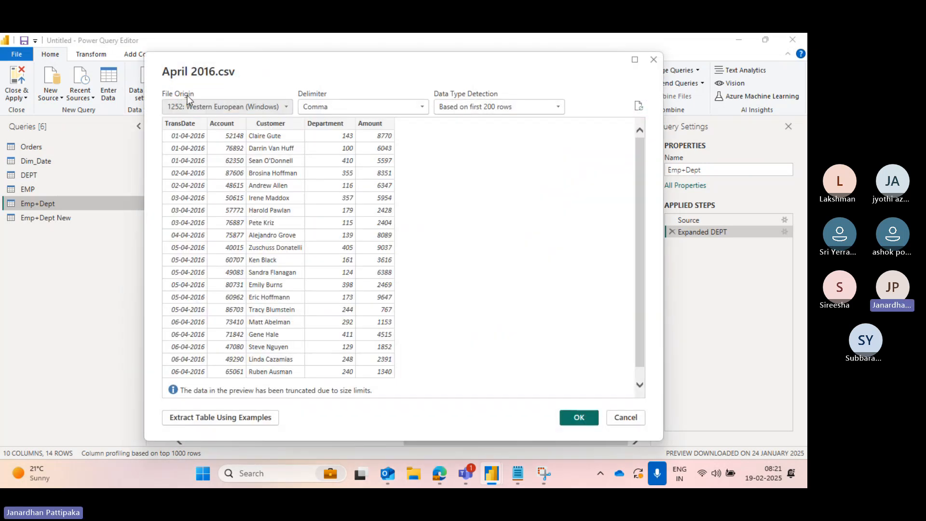
pyautogui.click(574, 417)
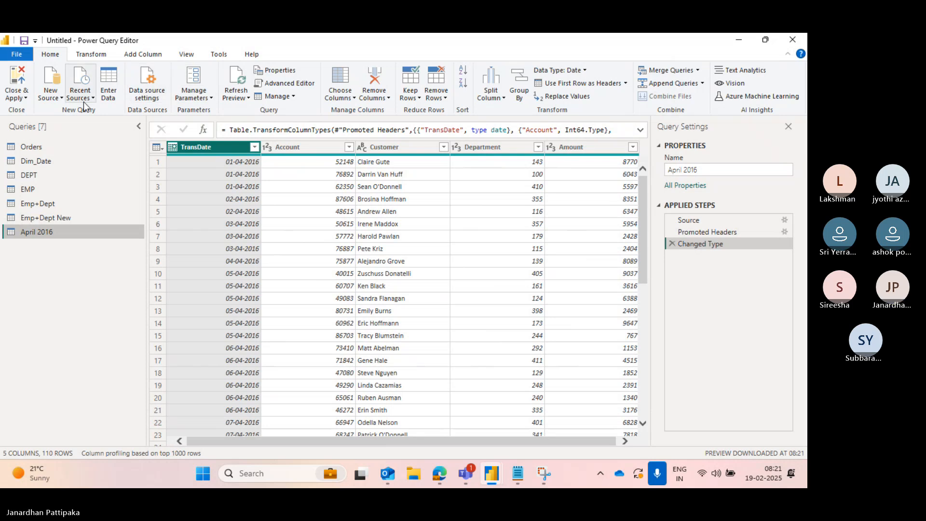
# - Import the May 2016.csv file from the Downloads folder as another new text/CSV query
pyautogui.click(62, 102)
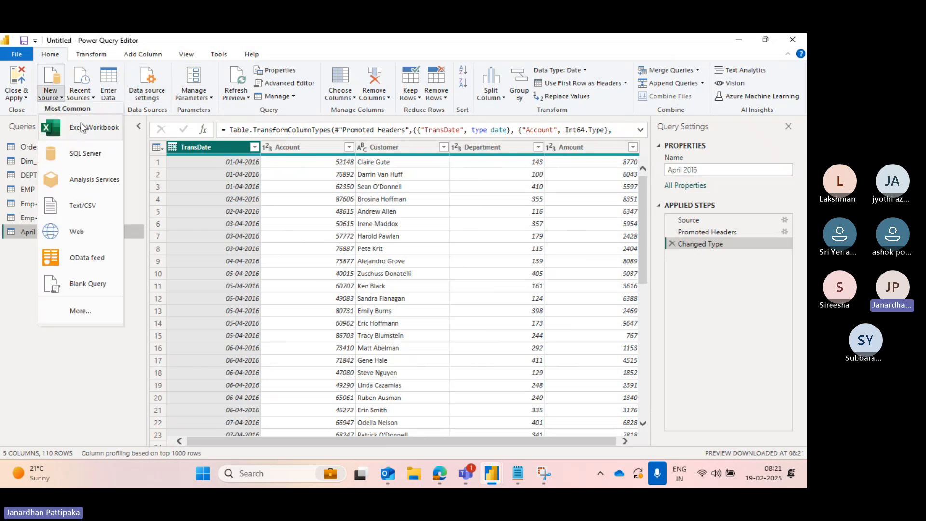
pyautogui.click(100, 136)
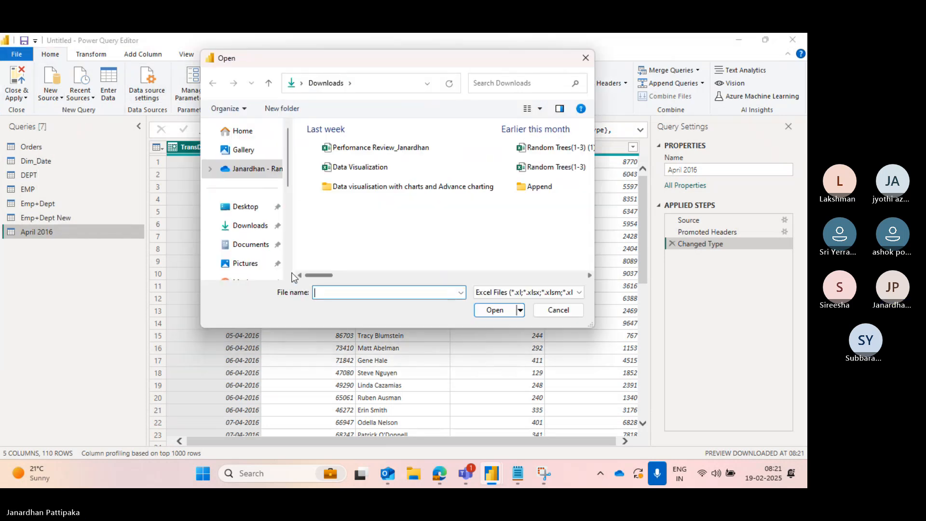
pyautogui.click(245, 229)
pyautogui.click(331, 293)
pyautogui.write('may')
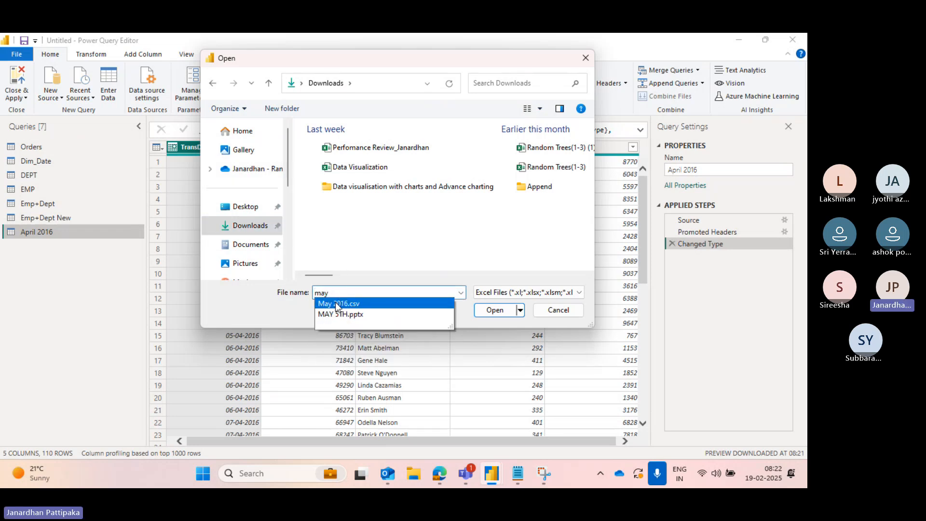
pyautogui.click(340, 304)
pyautogui.click(492, 312)
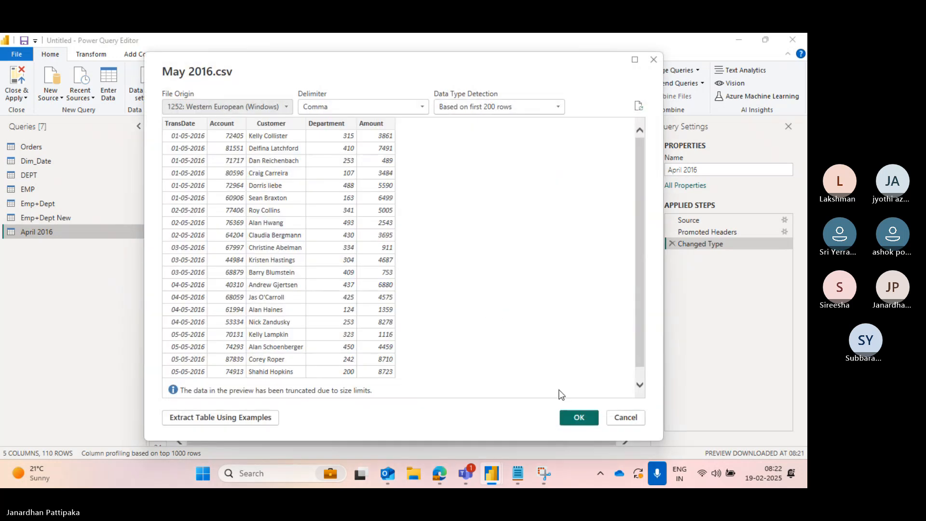
pyautogui.click(577, 418)
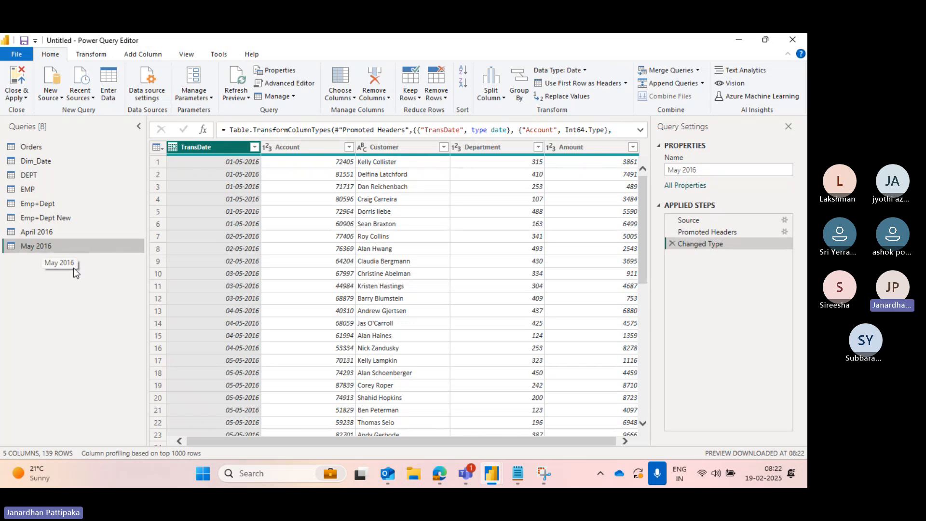
# - Compare the April 2016 and May 2016 queries by switching between them to examine their columns and rows
pyautogui.click(45, 231)
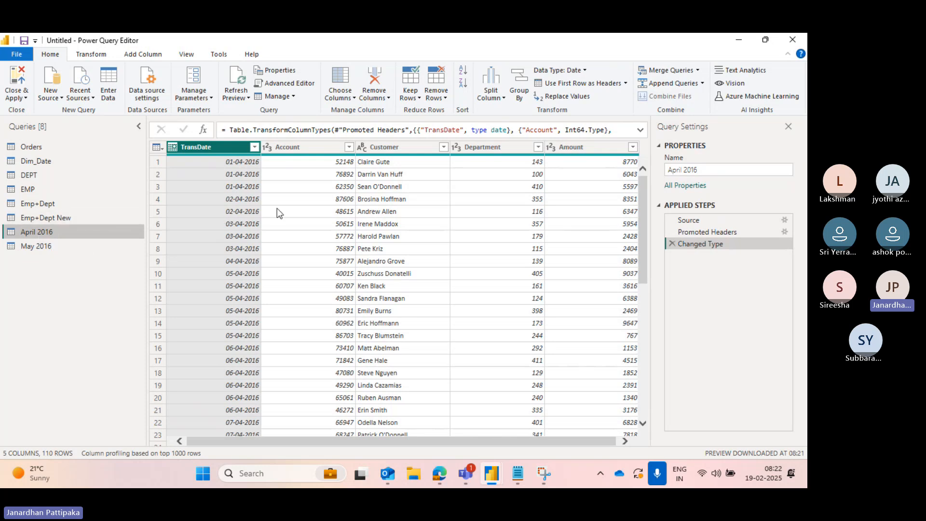
pyautogui.click(46, 247)
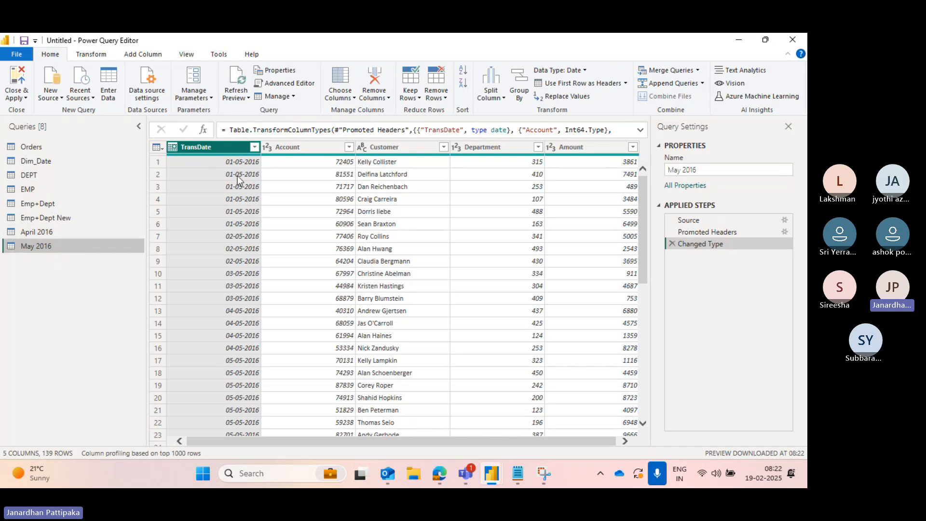
pyautogui.click(41, 233)
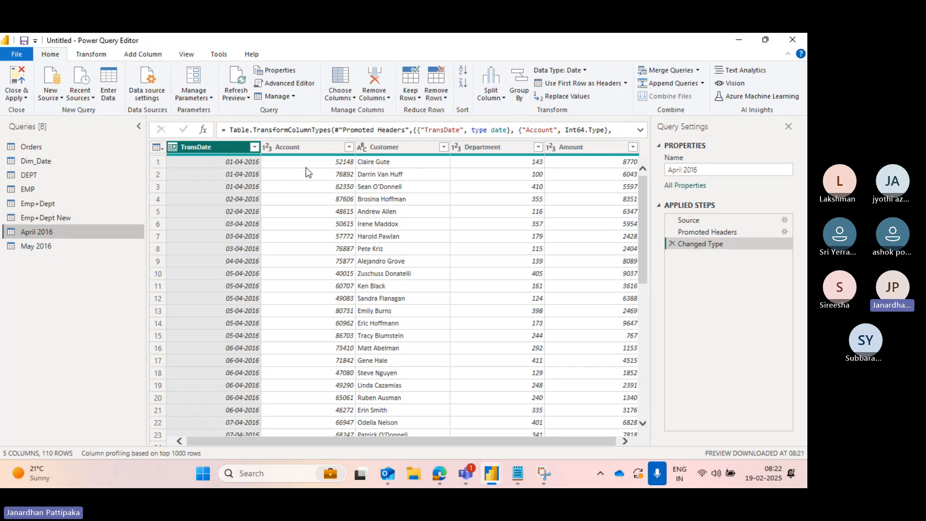
pyautogui.click(50, 250)
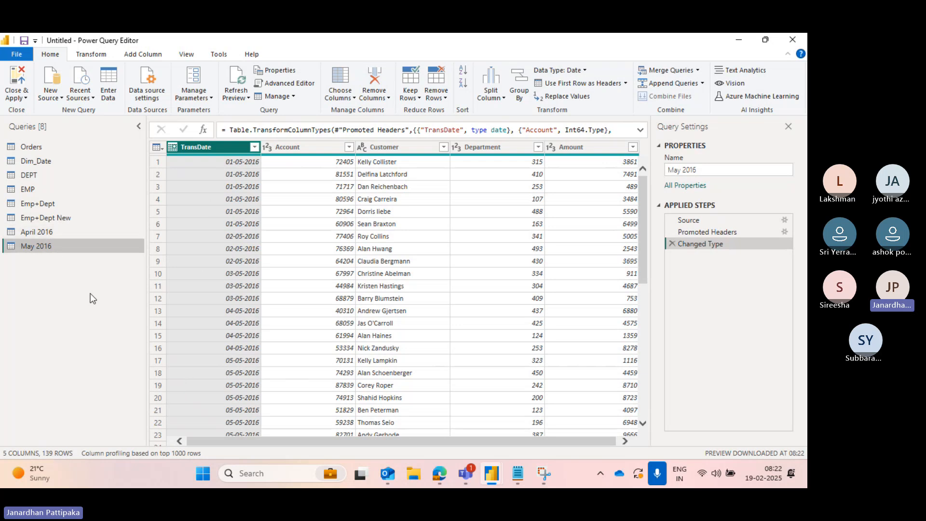
pyautogui.click(42, 233)
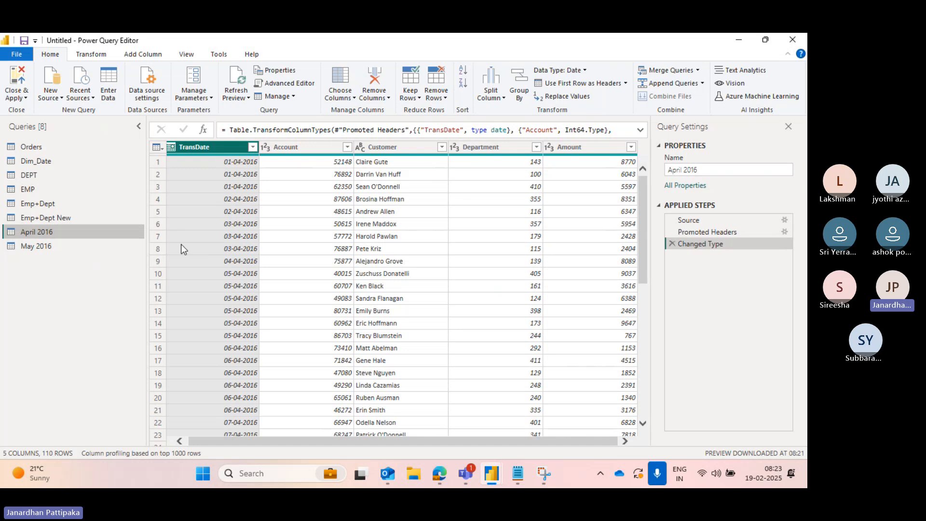
pyautogui.click(40, 246)
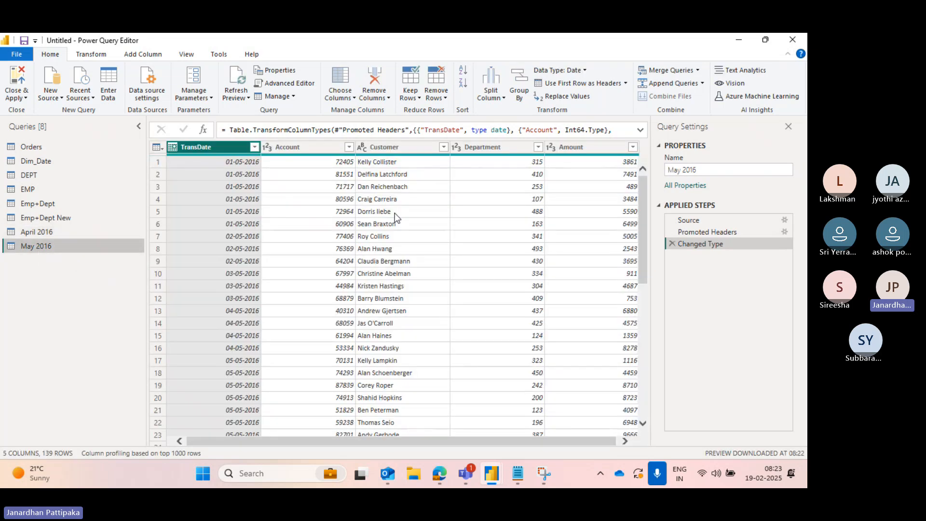
pyautogui.click(51, 234)
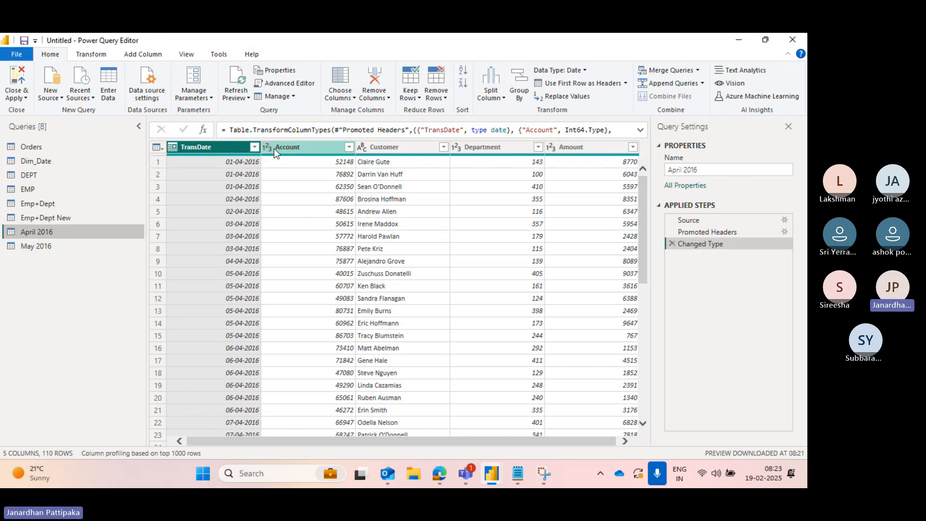
pyautogui.click(27, 247)
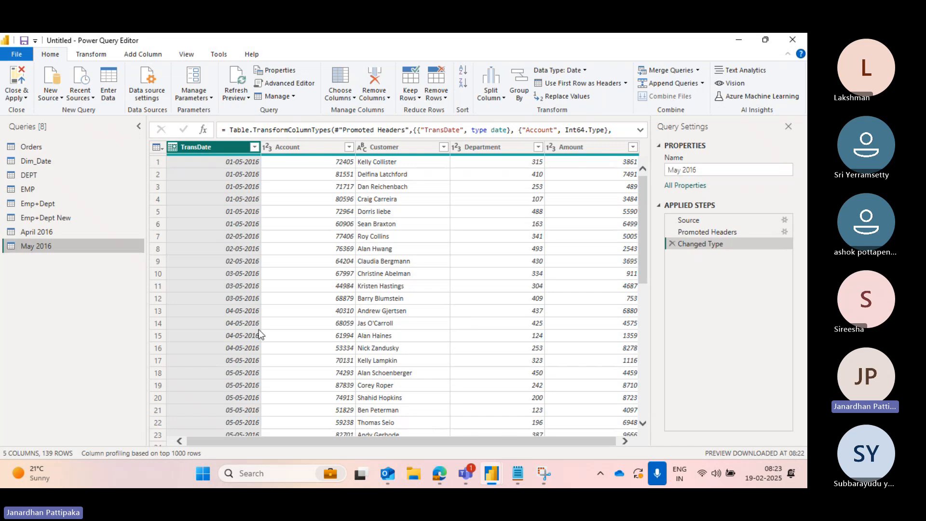
pyautogui.click(33, 233)
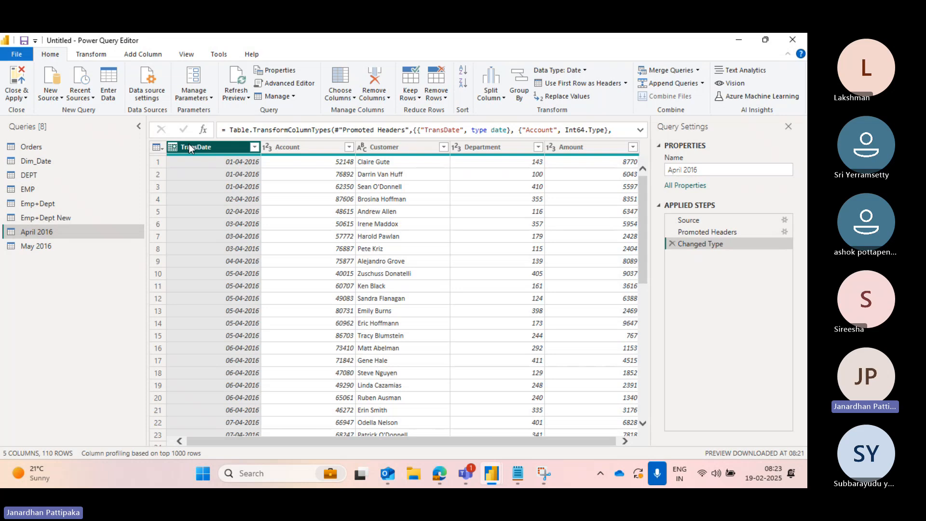
# - Check the data types of the TransDate, Account, Customer and Department columns in both the April 2016 and May 2016 queries
pyautogui.click(91, 54)
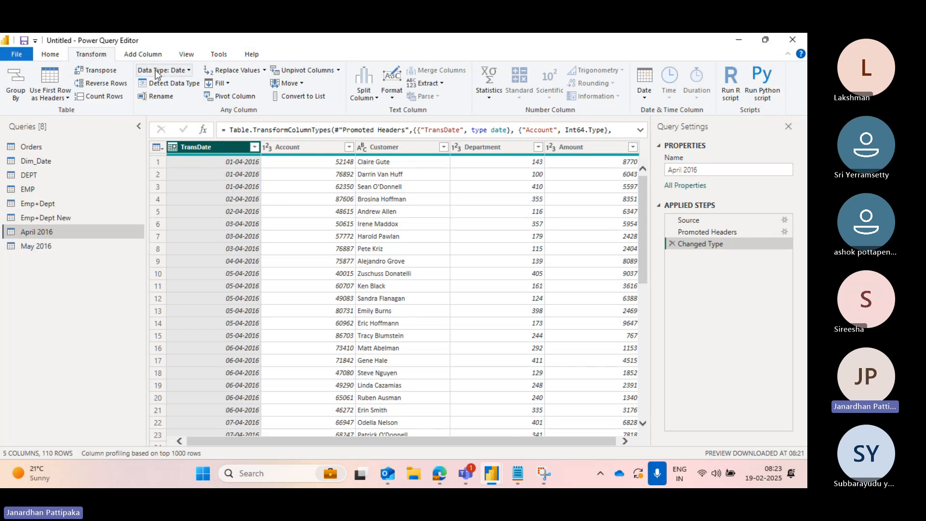
pyautogui.click(285, 151)
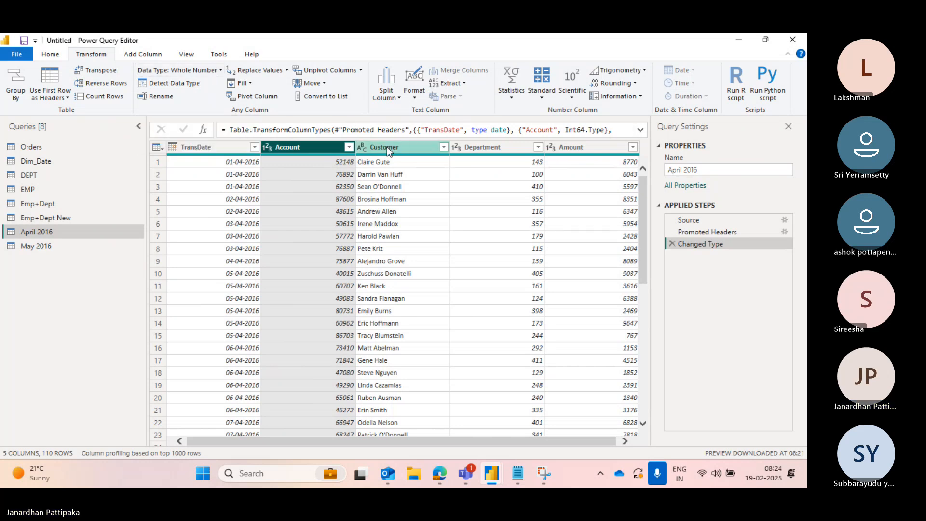
pyautogui.click(50, 247)
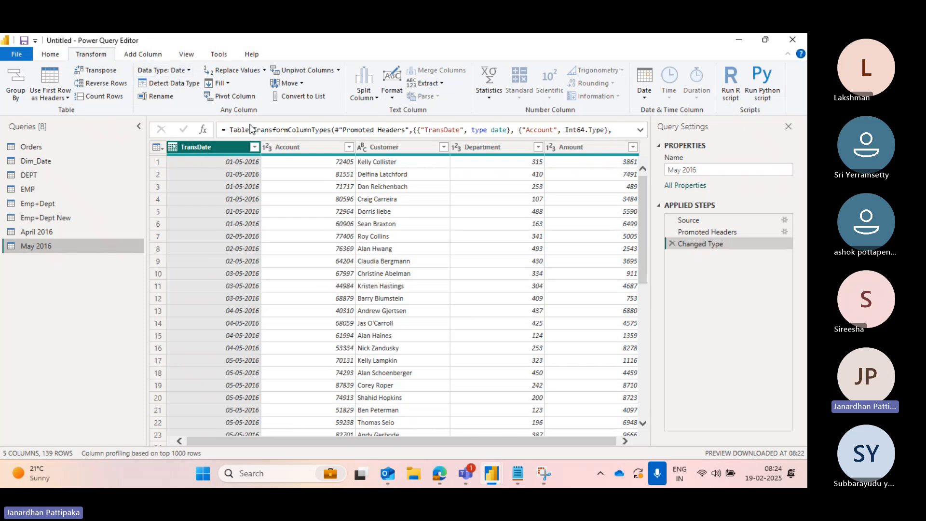
pyautogui.click(277, 146)
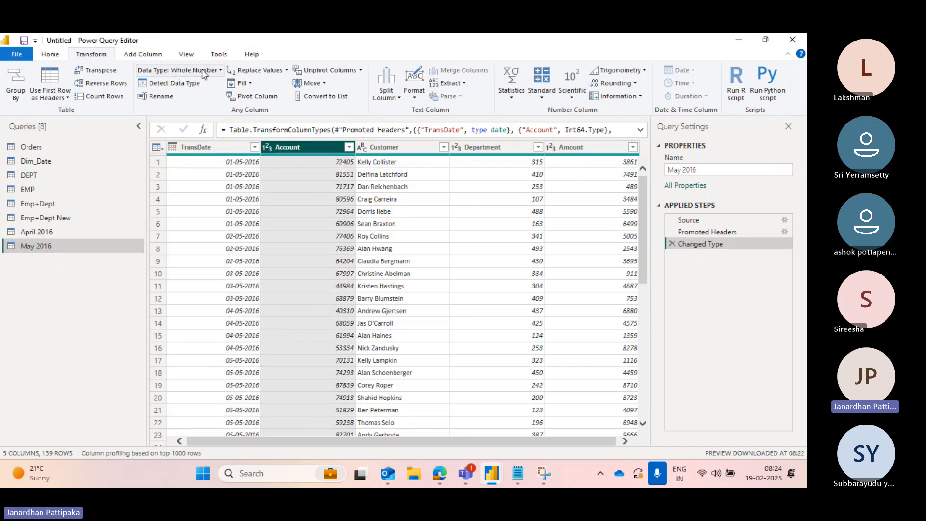
pyautogui.click(39, 234)
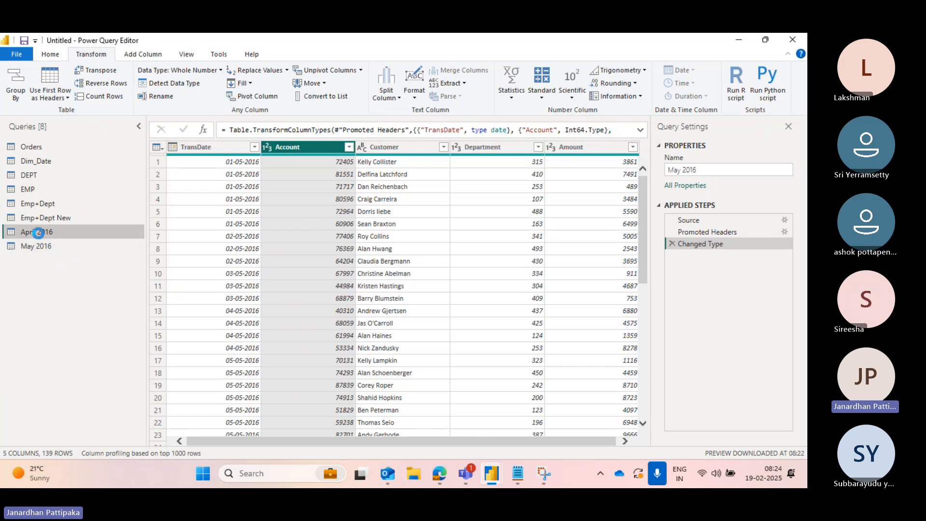
pyautogui.click(402, 152)
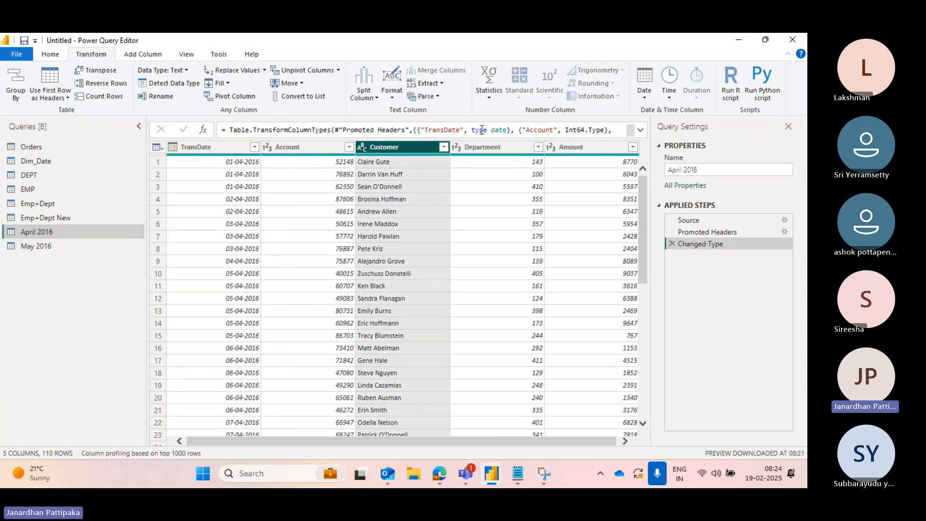
pyautogui.click(490, 144)
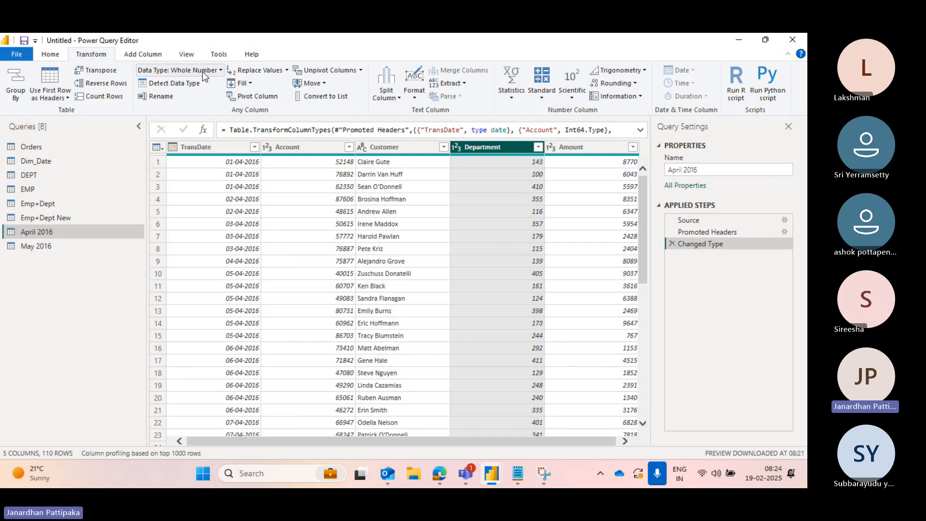
pyautogui.click(43, 248)
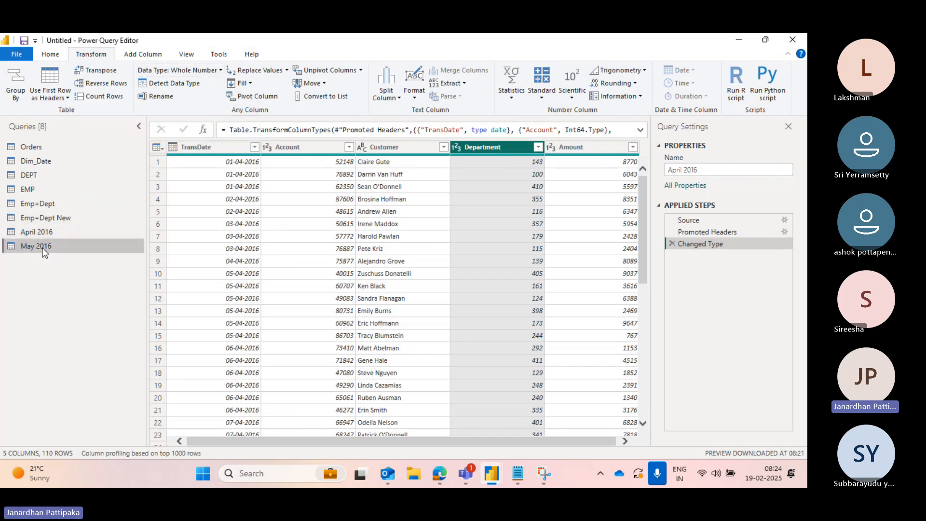
pyautogui.click(385, 147)
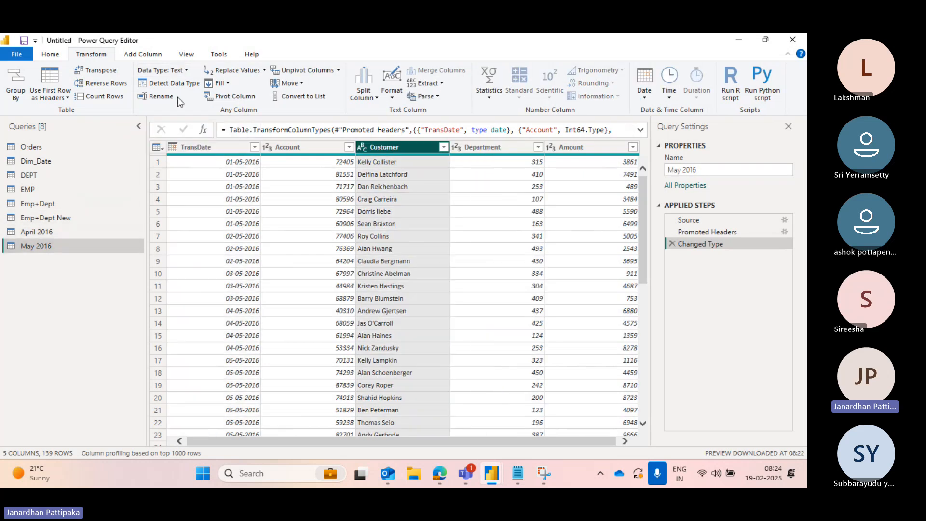
pyautogui.click(494, 143)
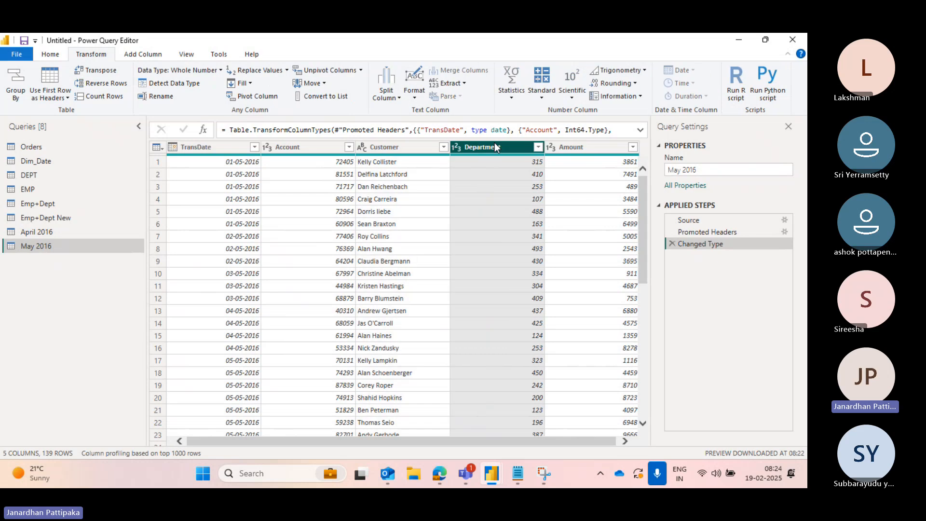
pyautogui.click(44, 232)
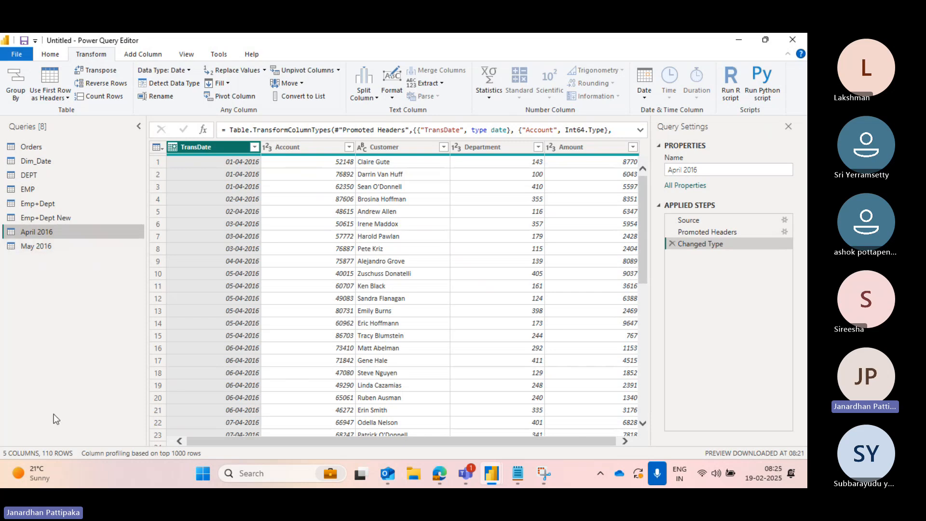
pyautogui.click(42, 243)
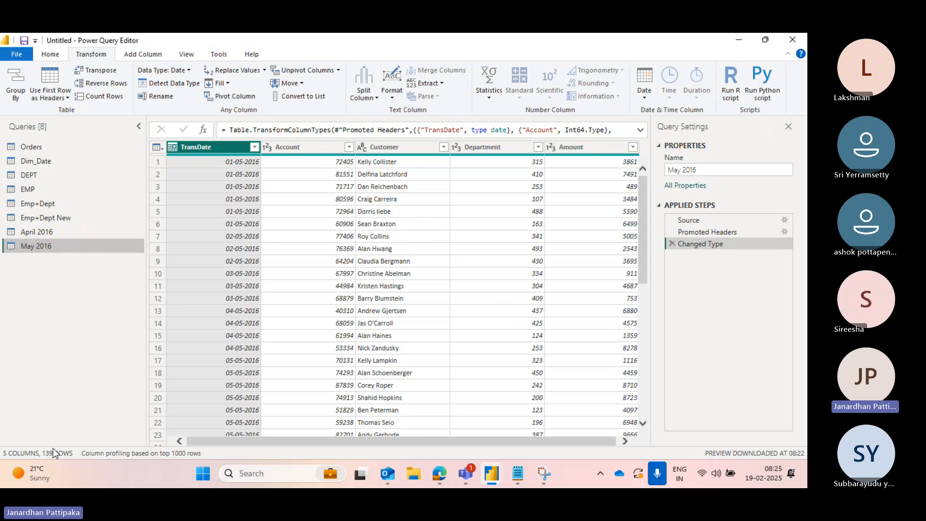
# - Append the April 2016 and May 2016 queries together as a new query
pyautogui.click(39, 230)
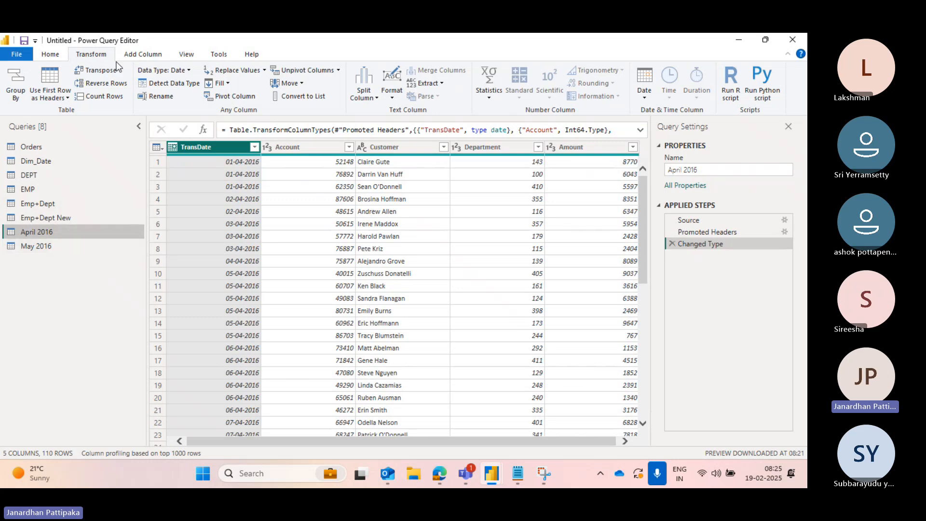
pyautogui.click(57, 55)
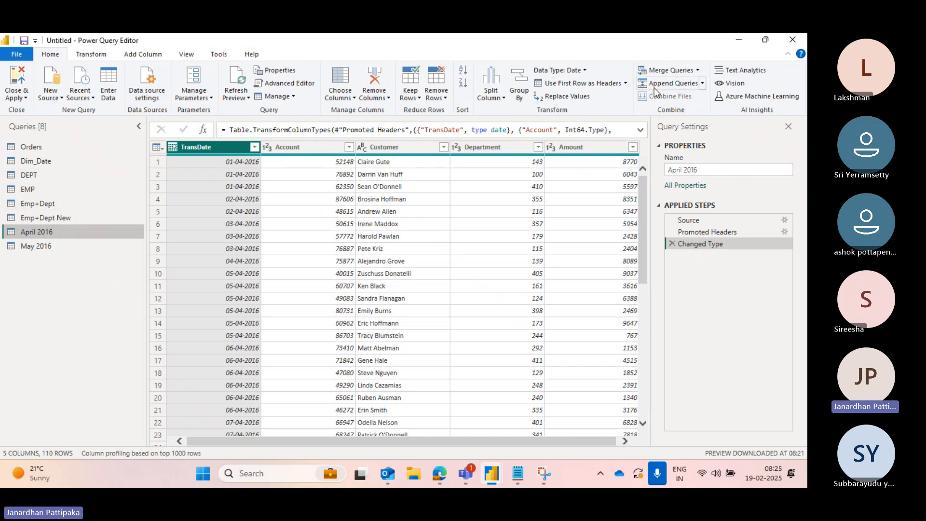
pyautogui.click(703, 84)
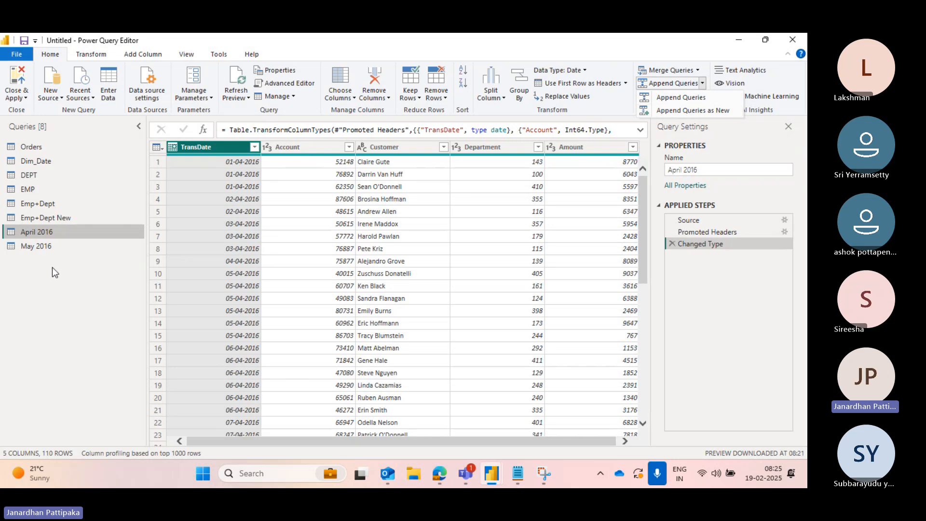
pyautogui.click(696, 112)
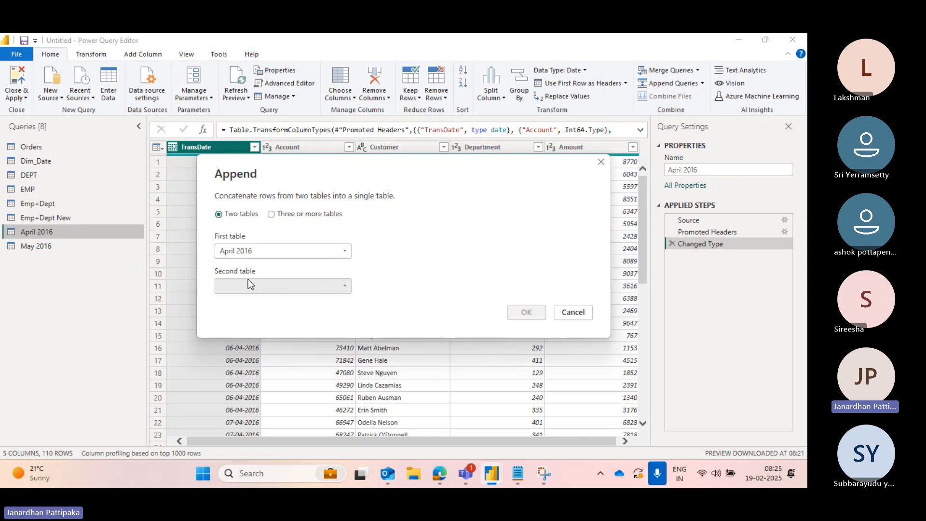
pyautogui.click(346, 287)
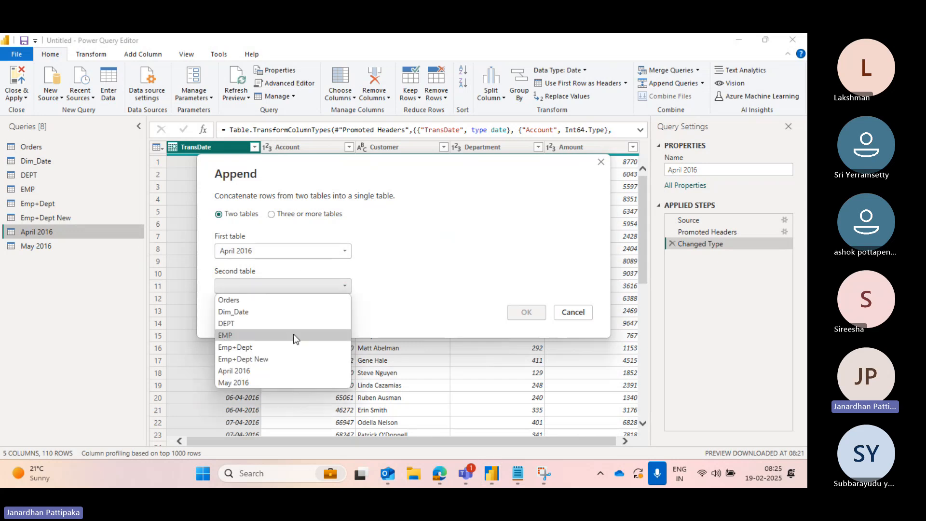
pyautogui.click(231, 383)
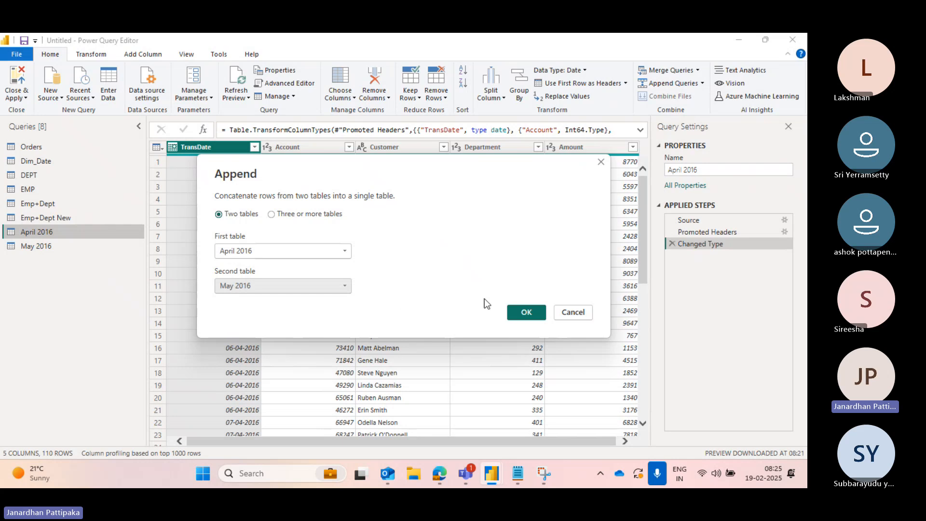
pyautogui.click(524, 311)
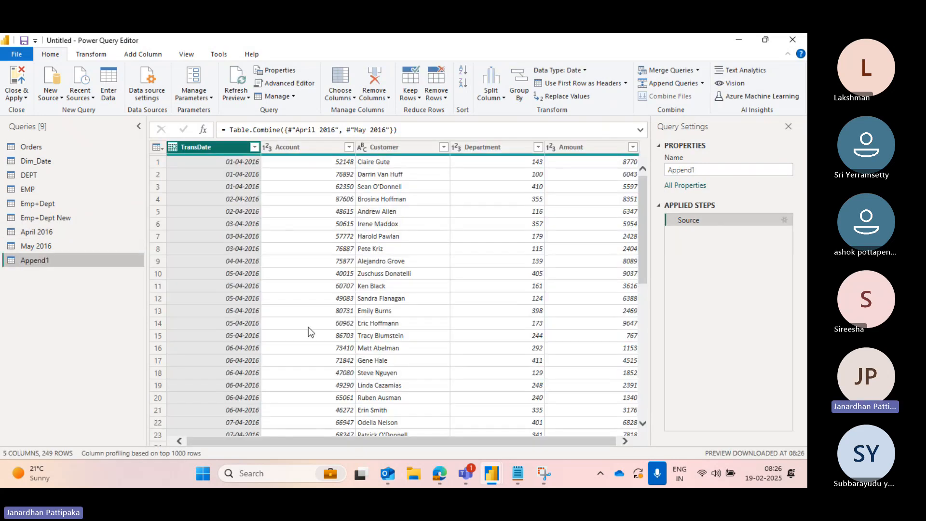
# - Rename the new appended query to April+May 2016
pyautogui.rightClick(33, 259)
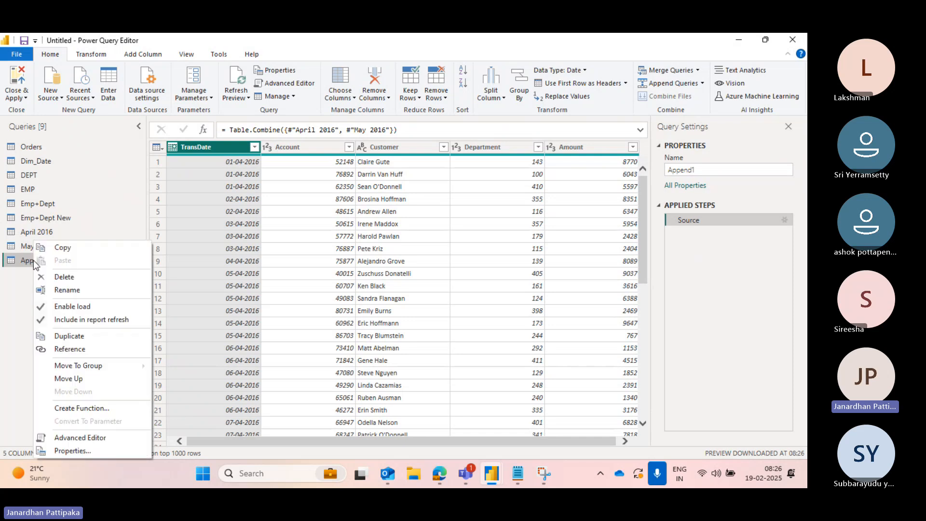
pyautogui.click(74, 291)
pyautogui.write('A')
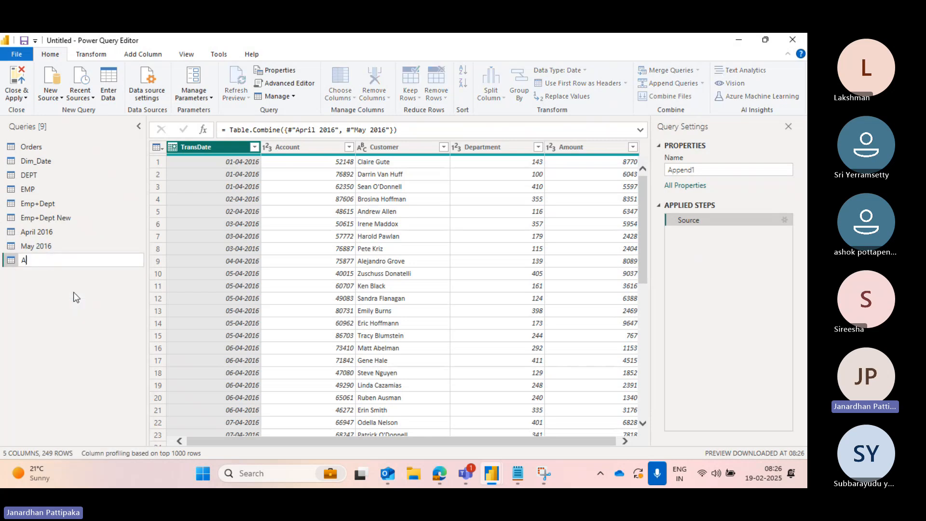
pyautogui.write('pril+May 2016')
pyautogui.press('Return')
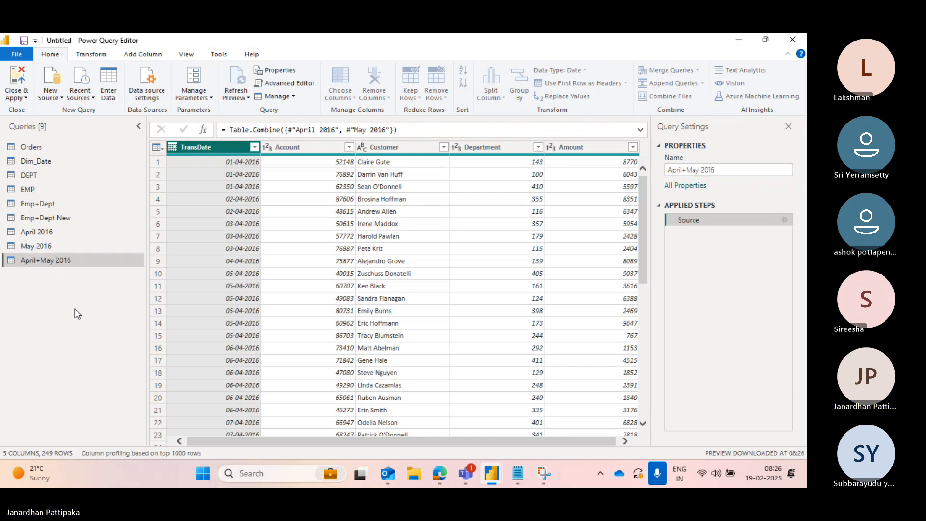
# - Compare the TransDate filter value lists in the April 2016, May 2016 and April+May 2016 queries
pyautogui.moveTo(50, 235); pyautogui.dragTo(47, 234)
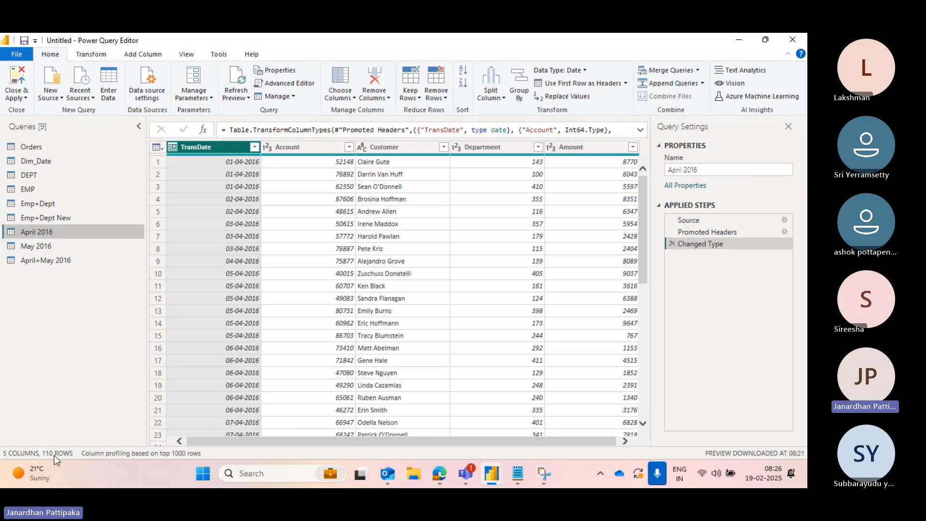
pyautogui.click(38, 246)
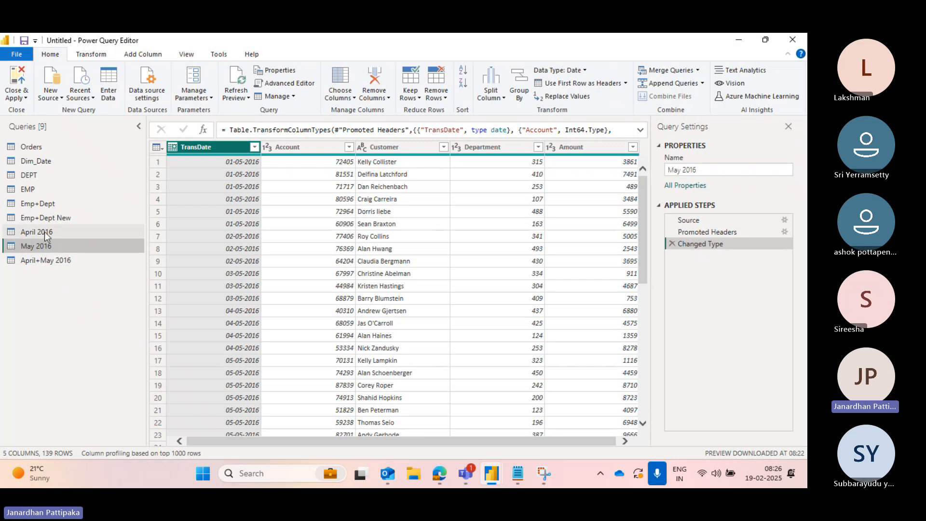
pyautogui.click(42, 263)
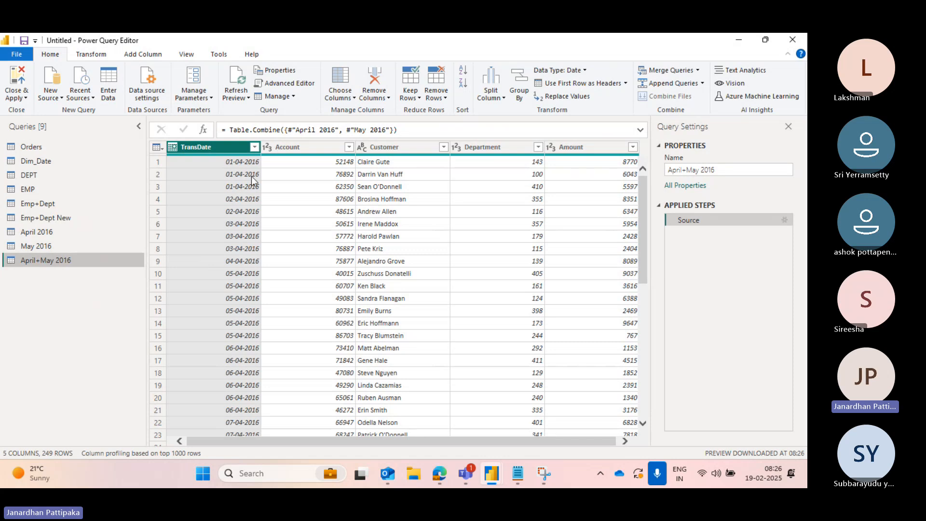
pyautogui.click(54, 233)
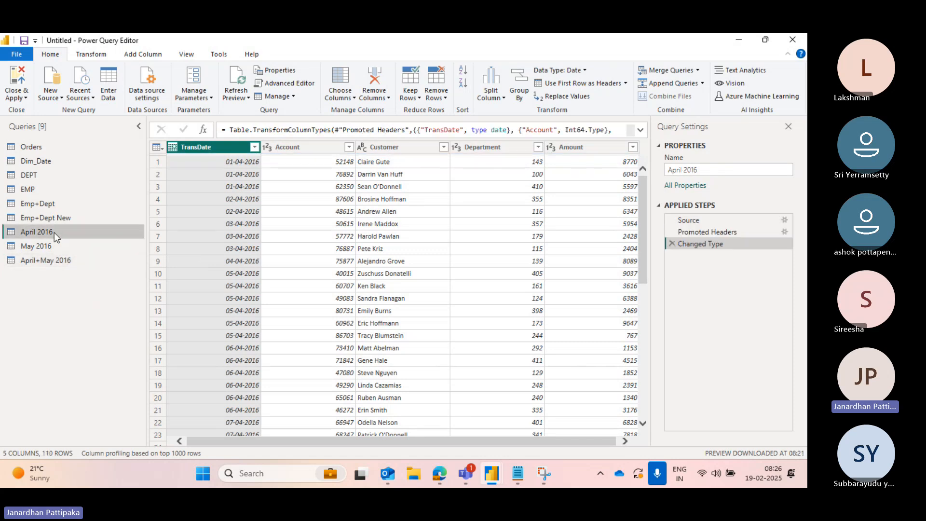
pyautogui.click(254, 147)
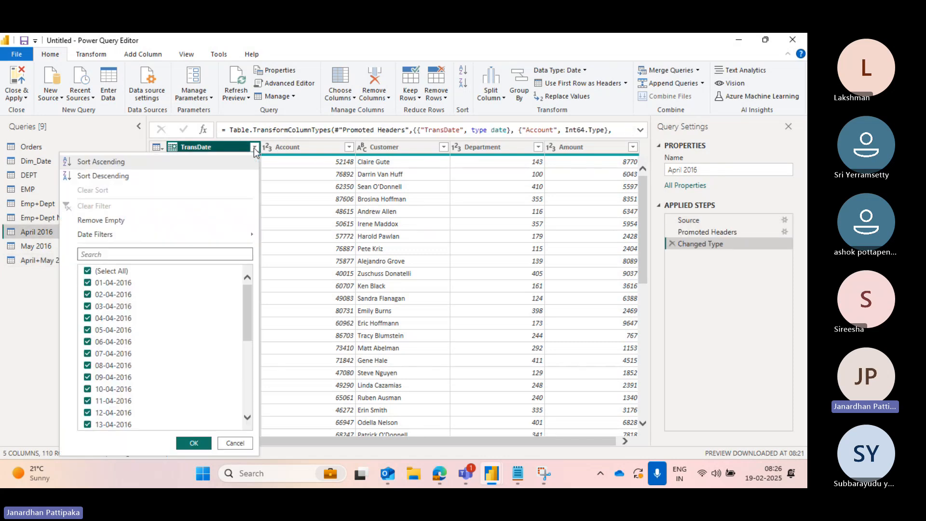
pyautogui.click(37, 277)
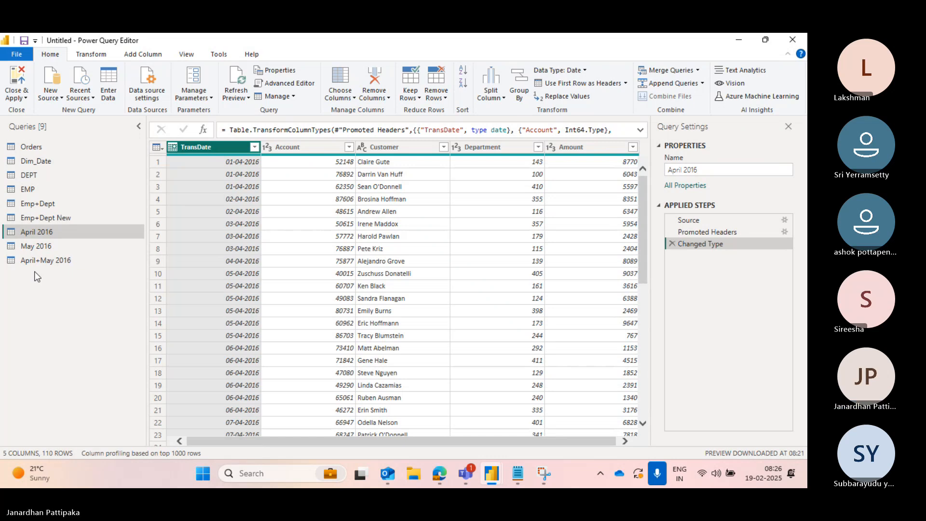
pyautogui.click(33, 246)
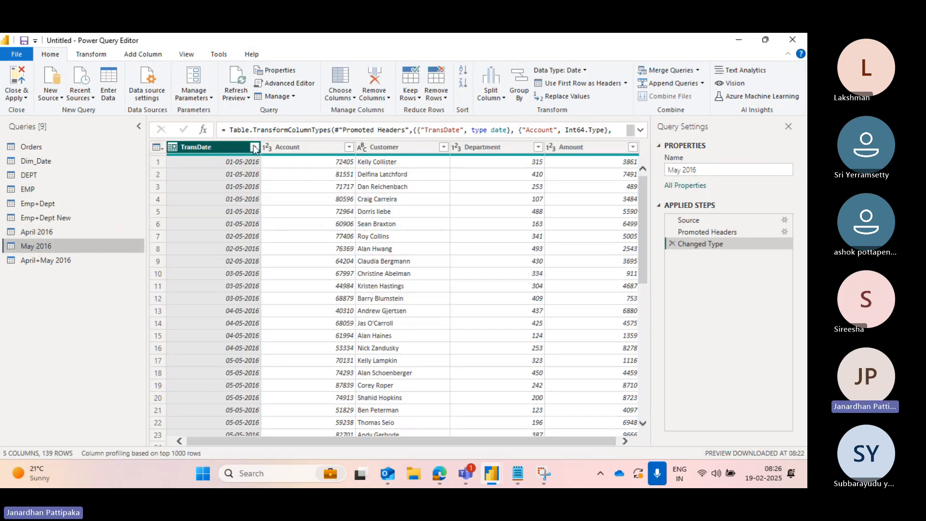
pyautogui.click(254, 148)
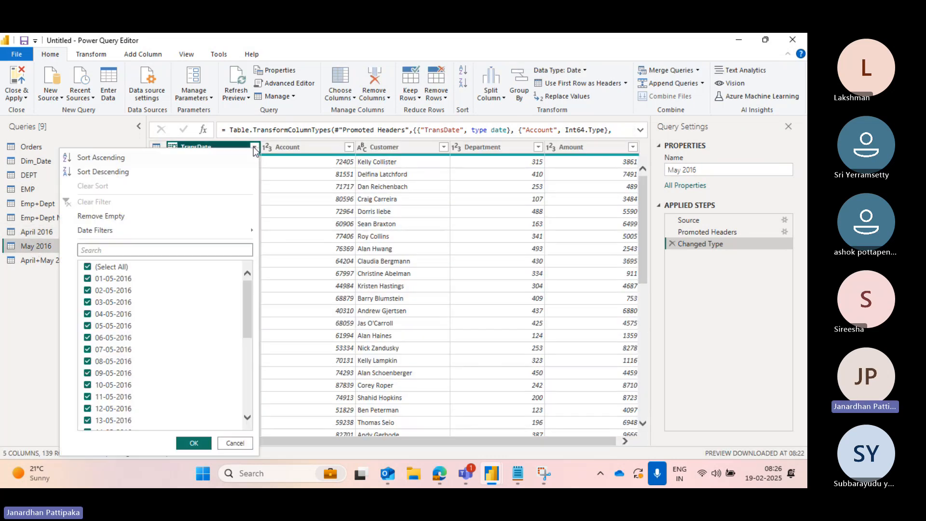
pyautogui.click(30, 329)
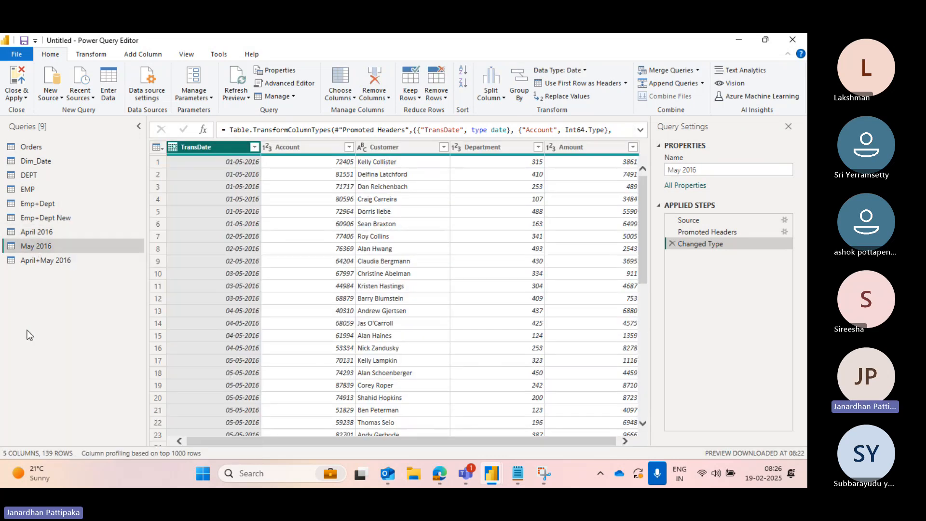
pyautogui.click(47, 260)
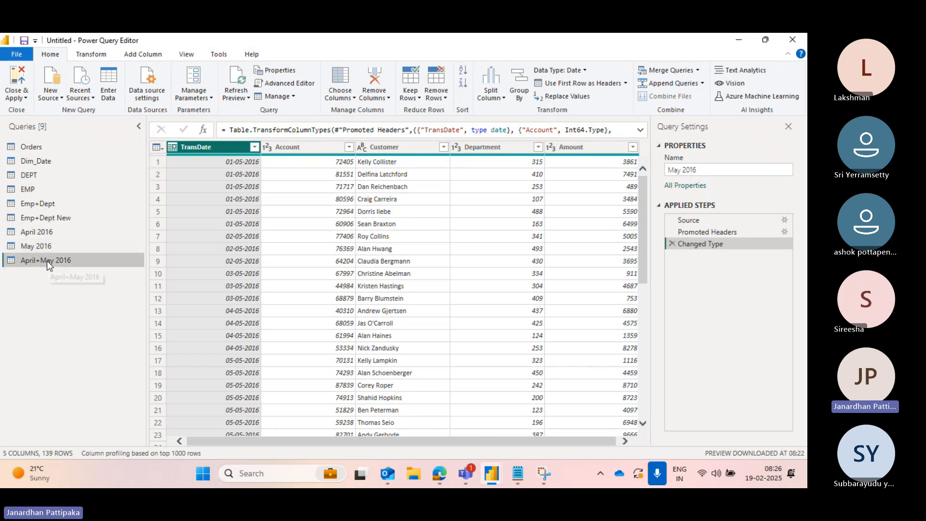
pyautogui.click(254, 147)
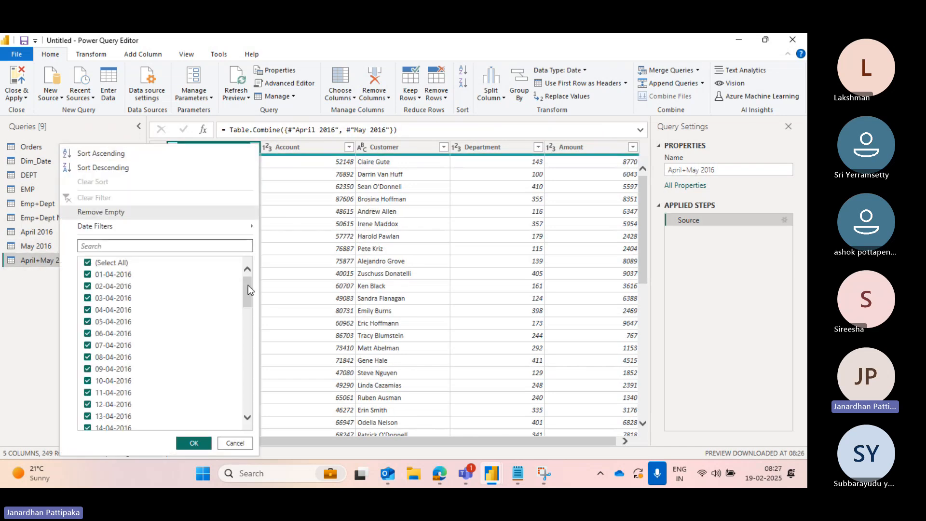
pyautogui.moveTo(248, 289); pyautogui.dragTo(246, 407)
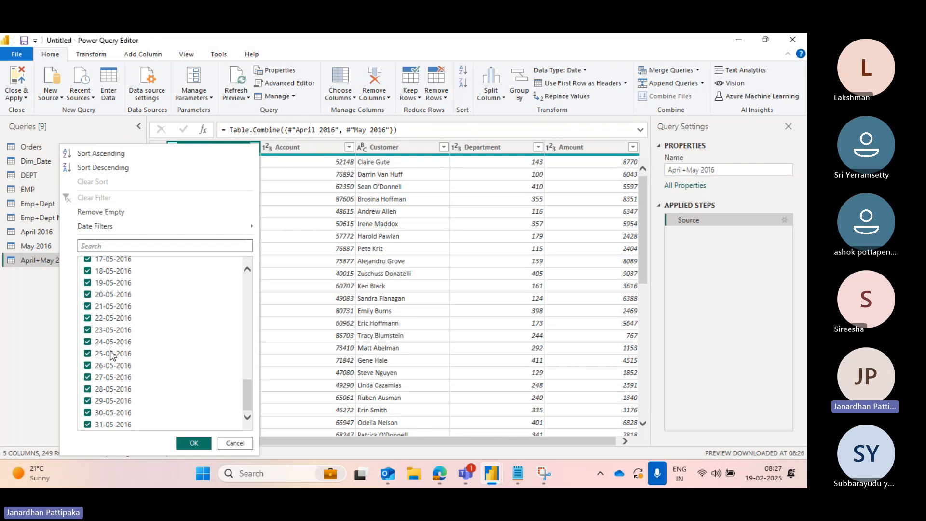
pyautogui.click(21, 326)
pyautogui.moveTo(466, 467)
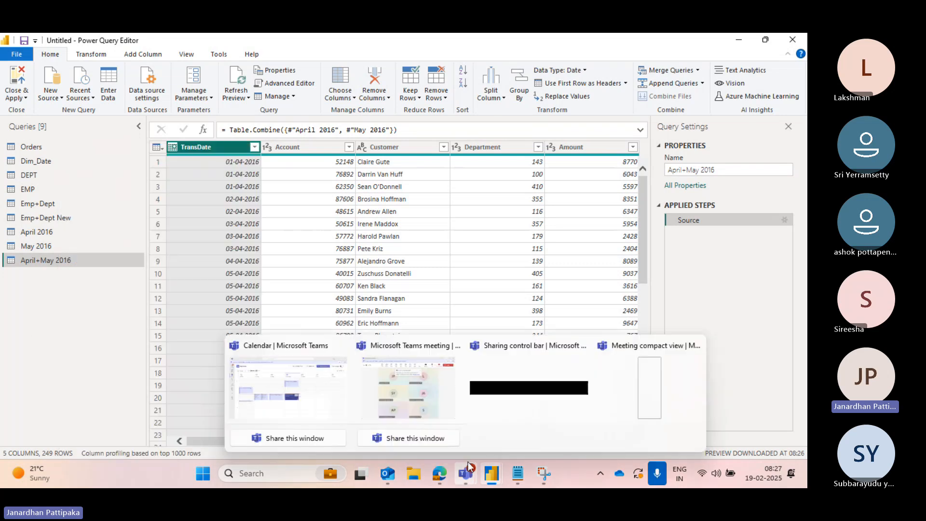
pyautogui.click(398, 389)
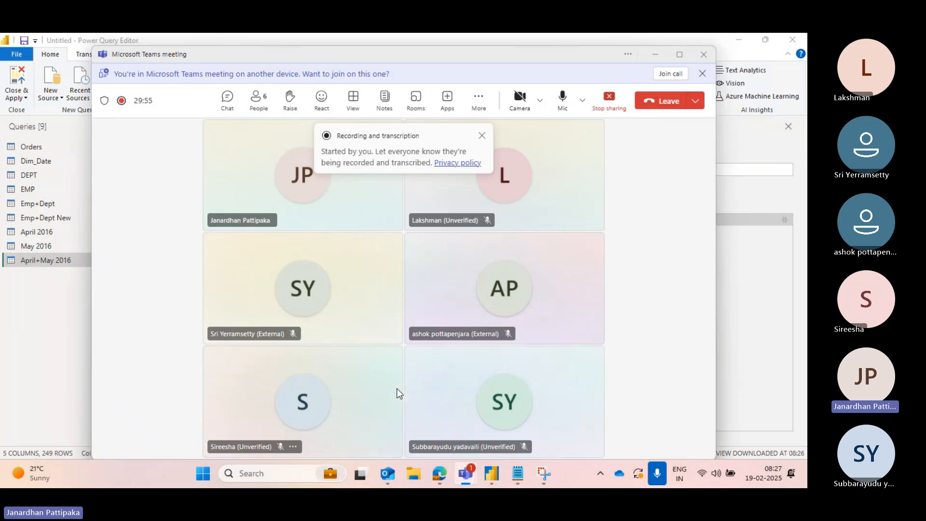
pyautogui.hotkey('alt', 'Tab')
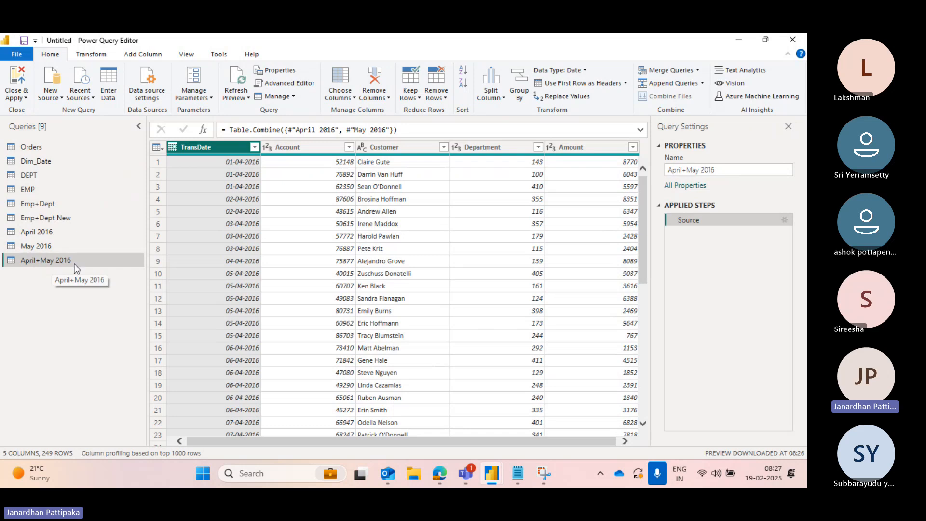
# - Switch between the April 2016, May 2016 and April+May 2016 queries to review their rows
pyautogui.click(41, 232)
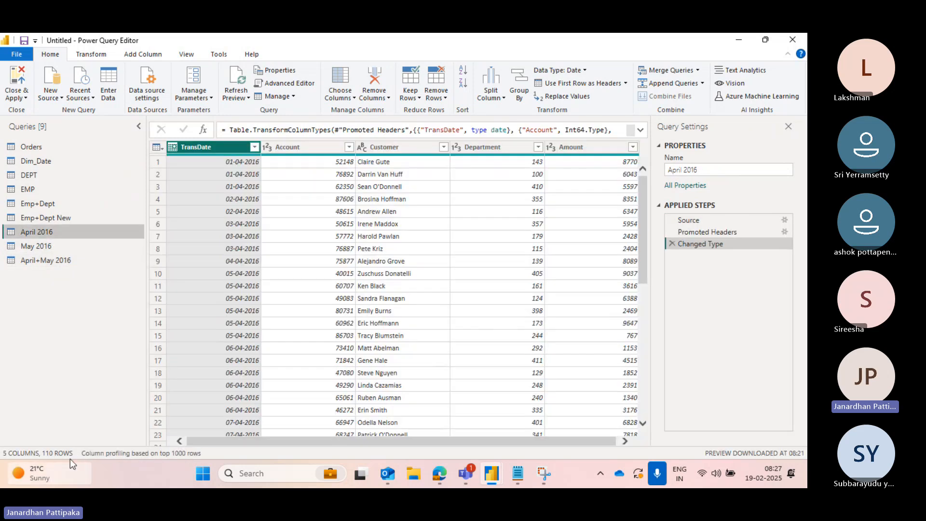
pyautogui.click(38, 245)
pyautogui.moveTo(50, 463)
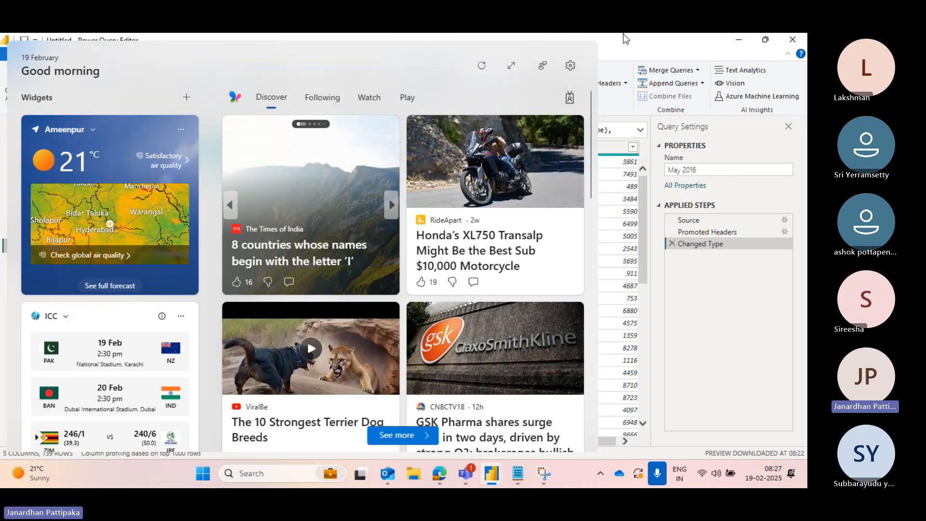
pyautogui.click(623, 35)
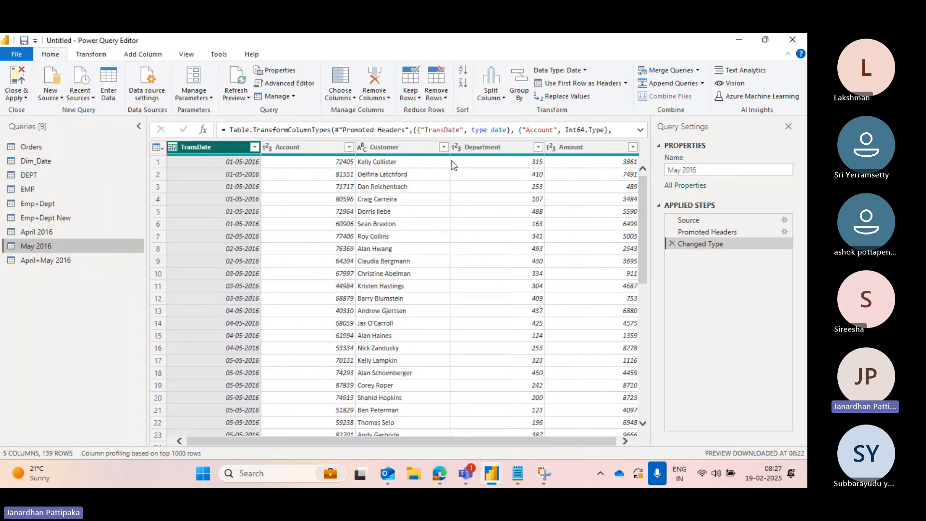
pyautogui.click(49, 261)
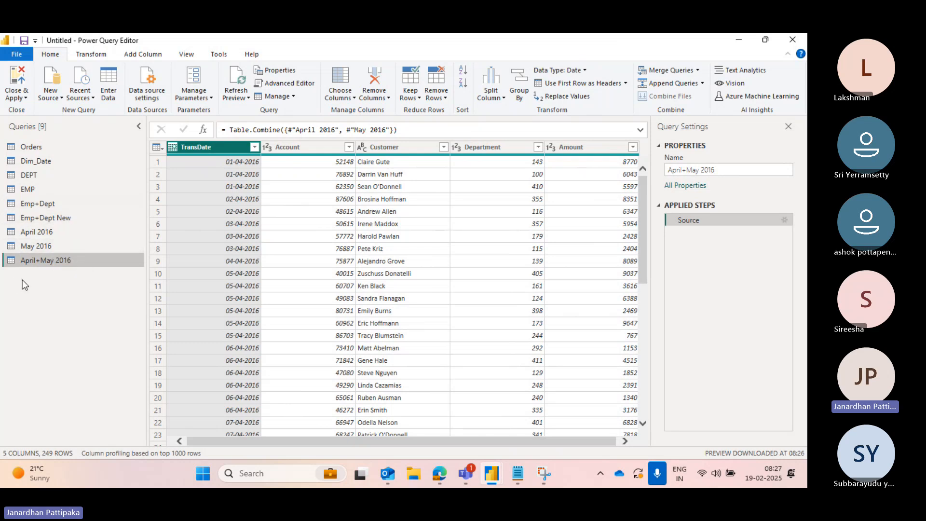
# - Import June 2016.csv from the Downloads folder as a new Text/CSV query
pyautogui.click(62, 99)
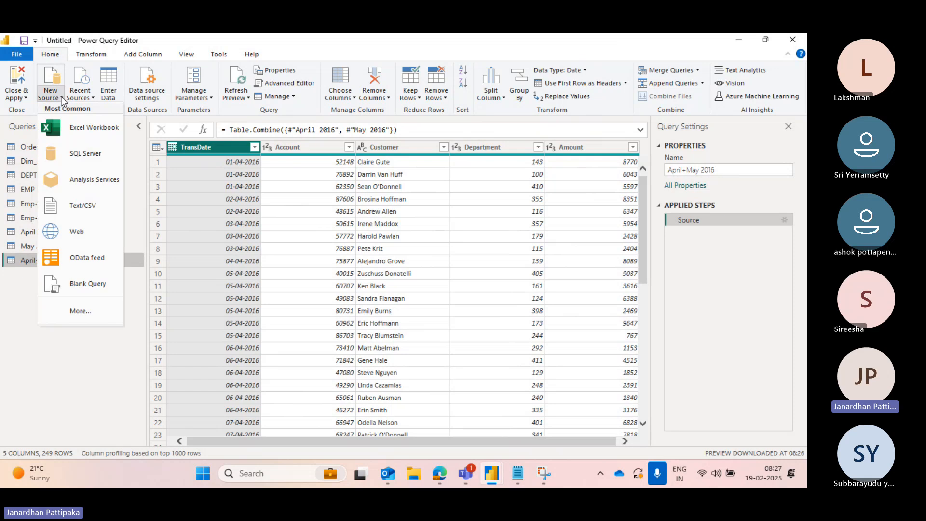
pyautogui.click(84, 132)
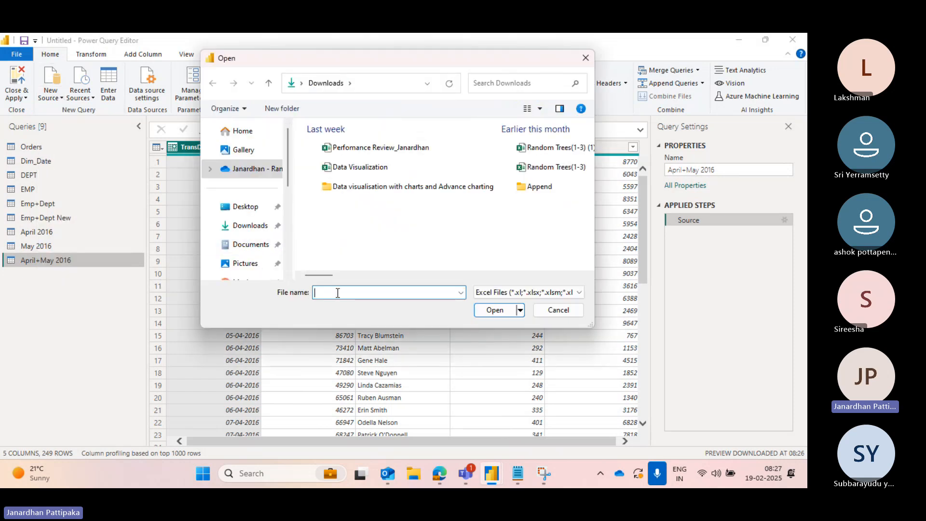
pyautogui.click(251, 225)
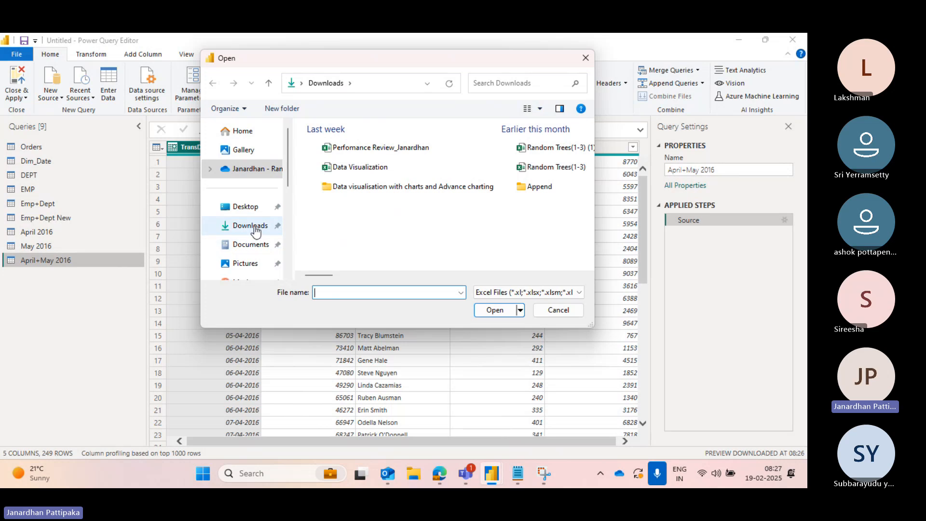
pyautogui.click(337, 294)
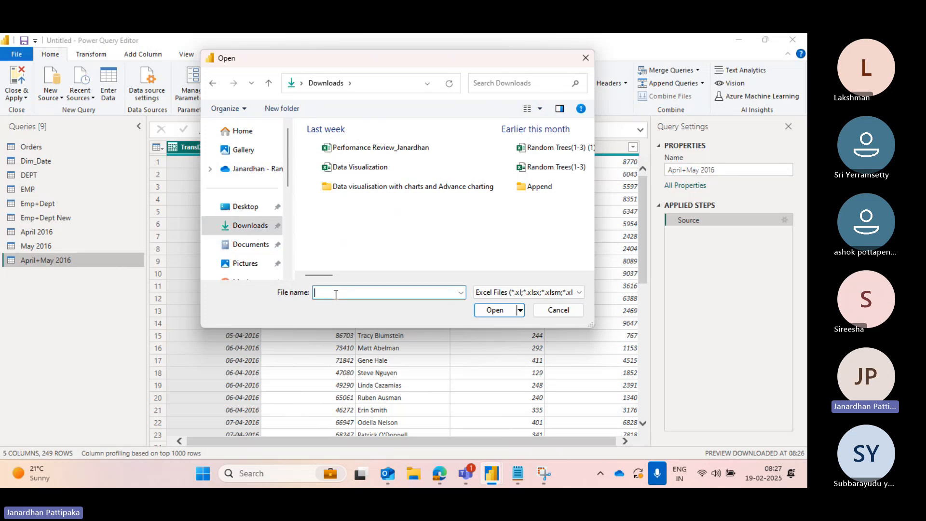
pyautogui.write('june')
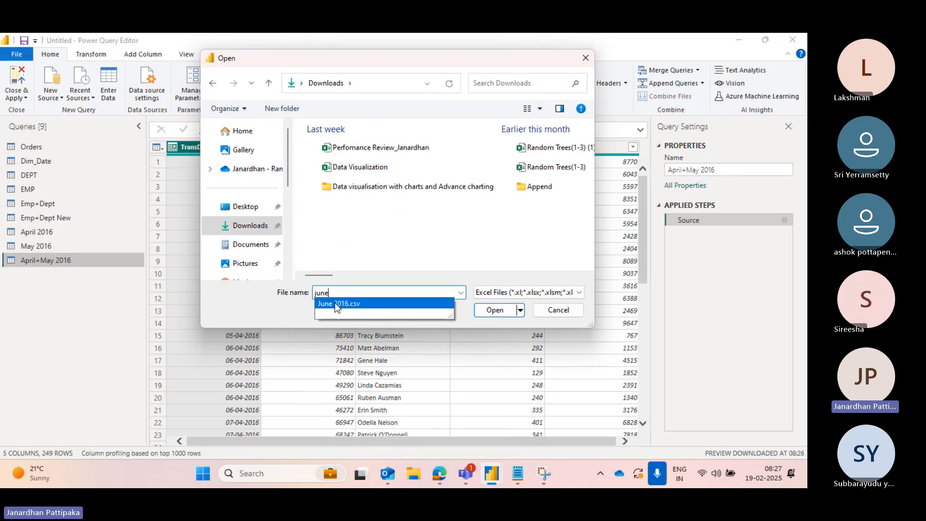
pyautogui.click(393, 305)
pyautogui.click(496, 311)
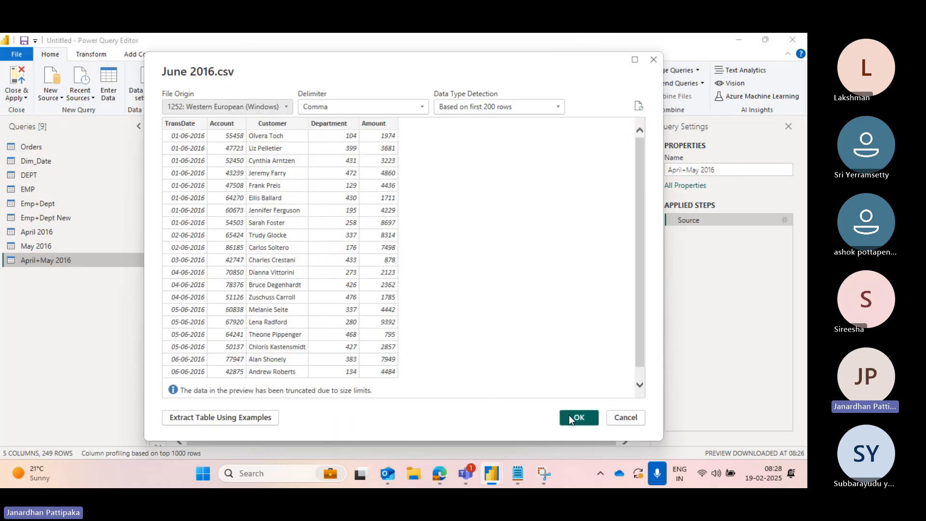
pyautogui.click(575, 417)
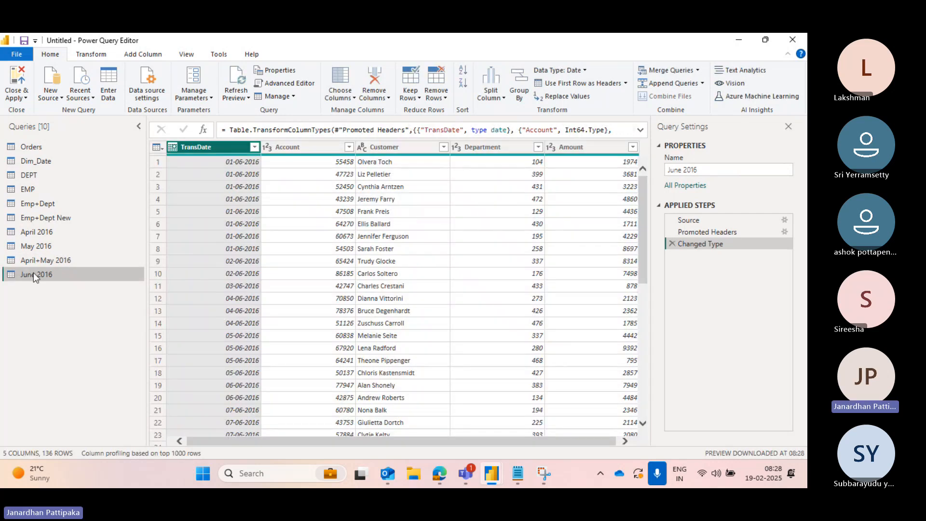
# - Import July 2016.csv from the Downloads folder as a new Text/CSV query
pyautogui.click(60, 99)
pyautogui.click(77, 129)
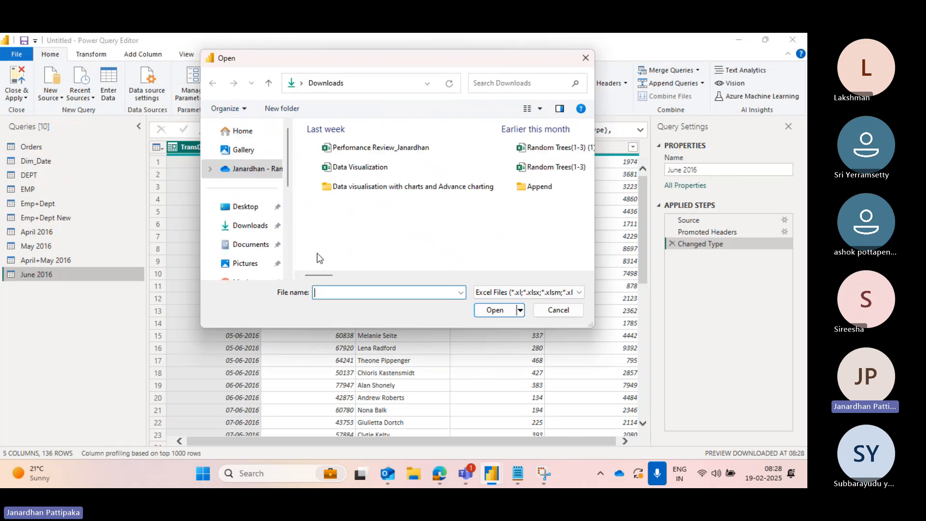
pyautogui.click(255, 225)
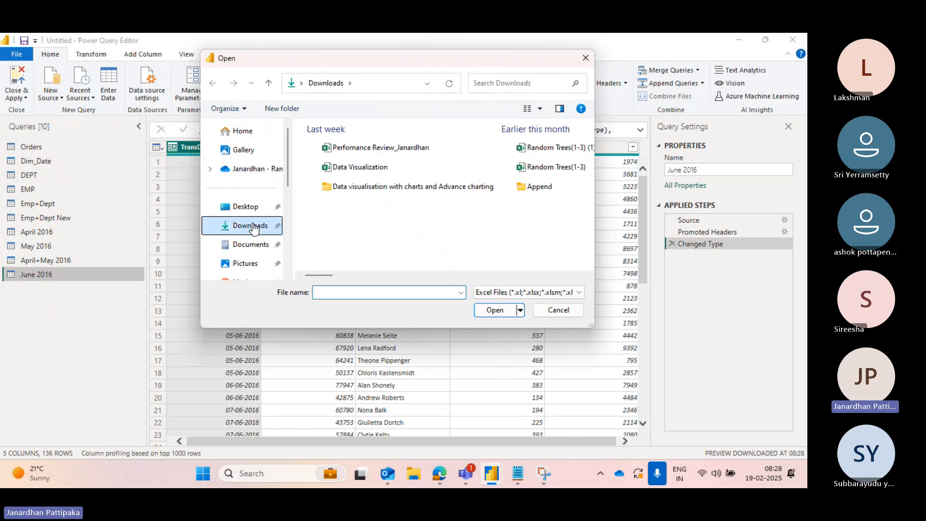
pyautogui.click(346, 293)
pyautogui.write('july')
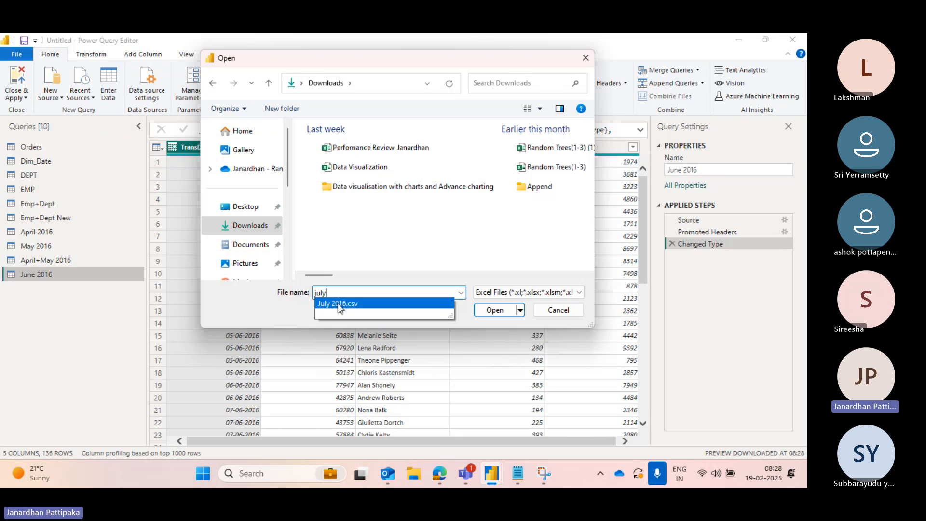
pyautogui.click(338, 303)
pyautogui.click(490, 311)
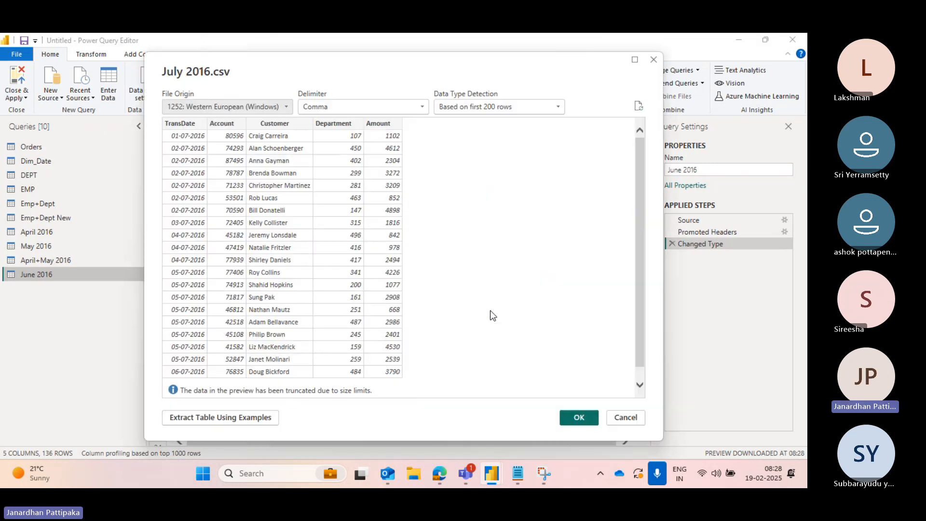
pyautogui.click(570, 415)
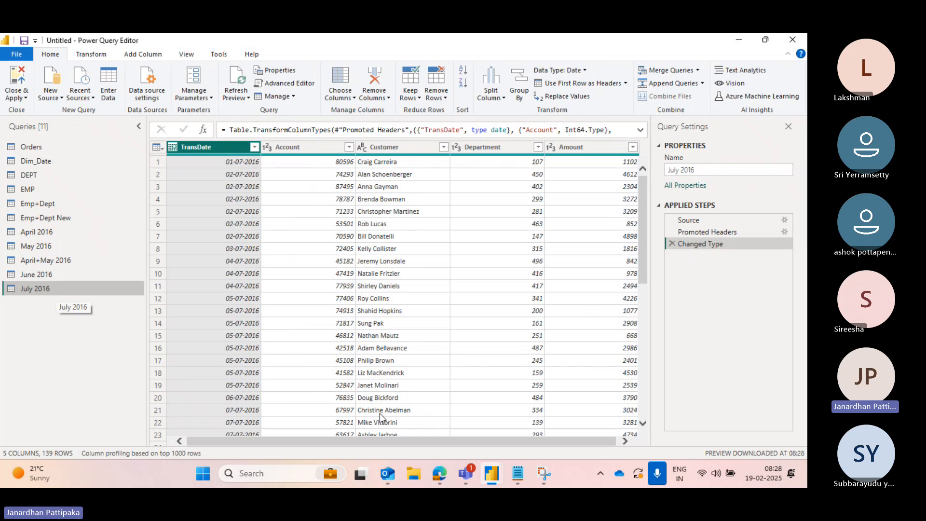
pyautogui.moveTo(465, 475)
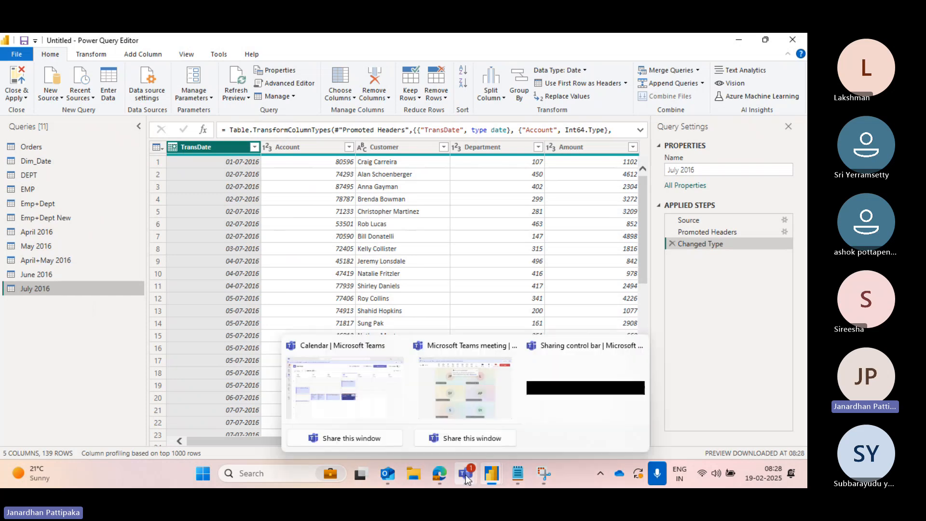
pyautogui.click(459, 407)
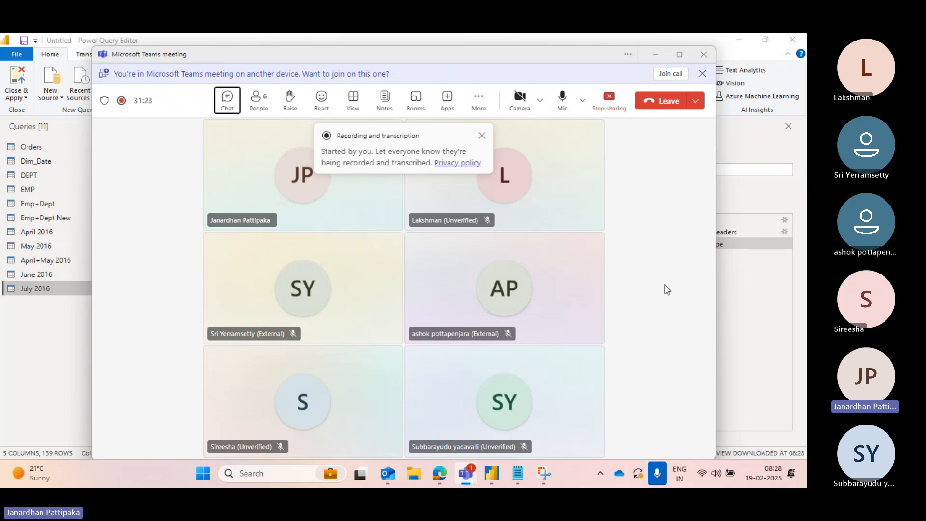
pyautogui.hotkey('alt', 'Tab')
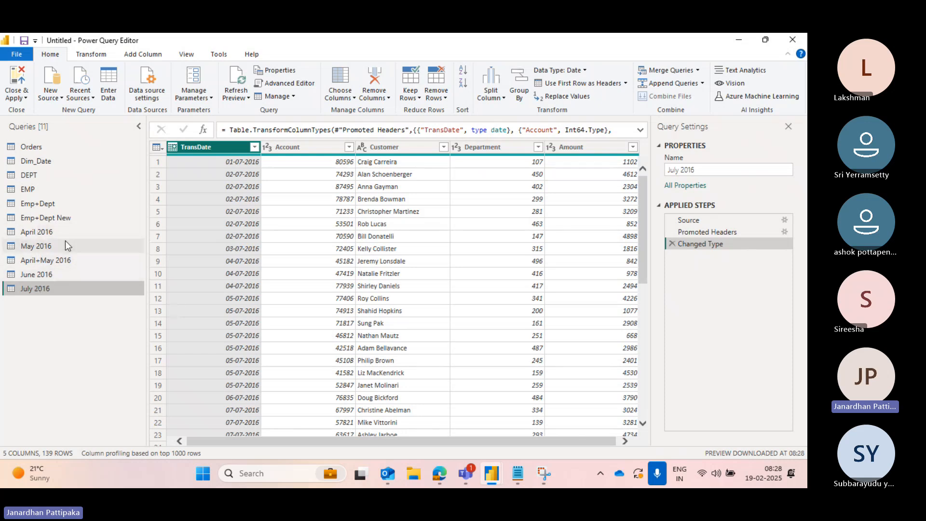
# - Append April 2016, May 2016, June 2016 and July 2016 as a new query using the three-or-more-tables option
pyautogui.click(49, 233)
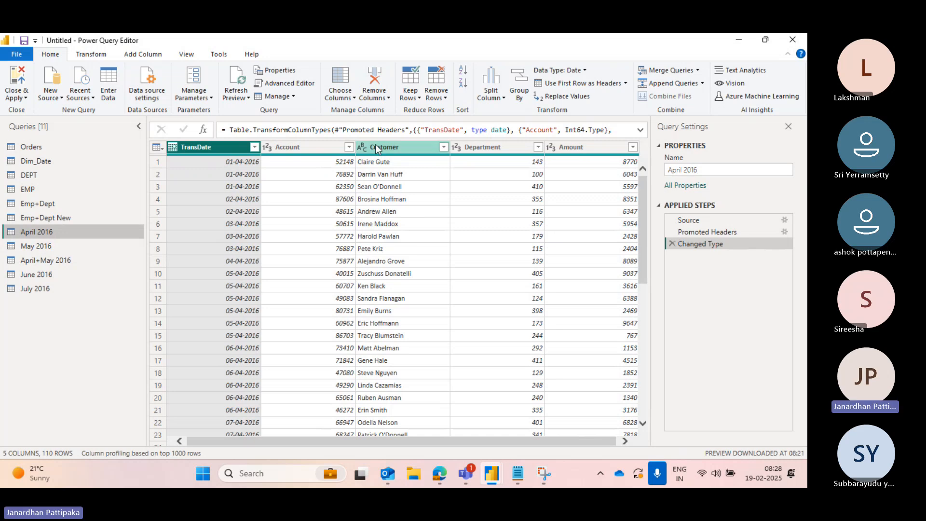
pyautogui.click(702, 83)
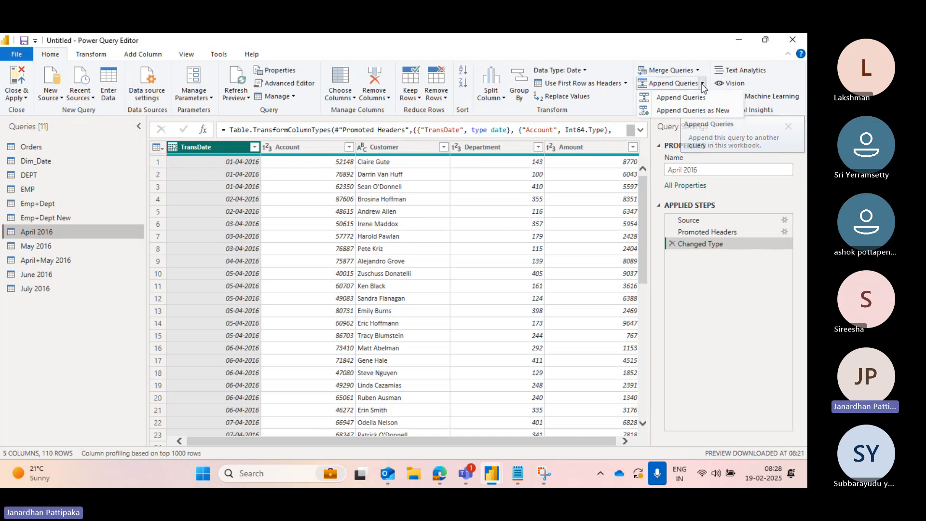
pyautogui.click(702, 112)
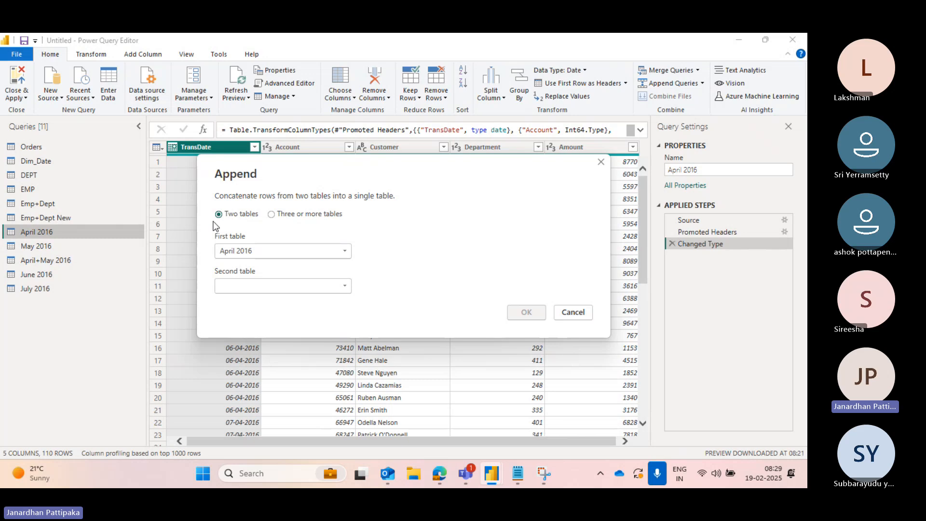
pyautogui.click(272, 214)
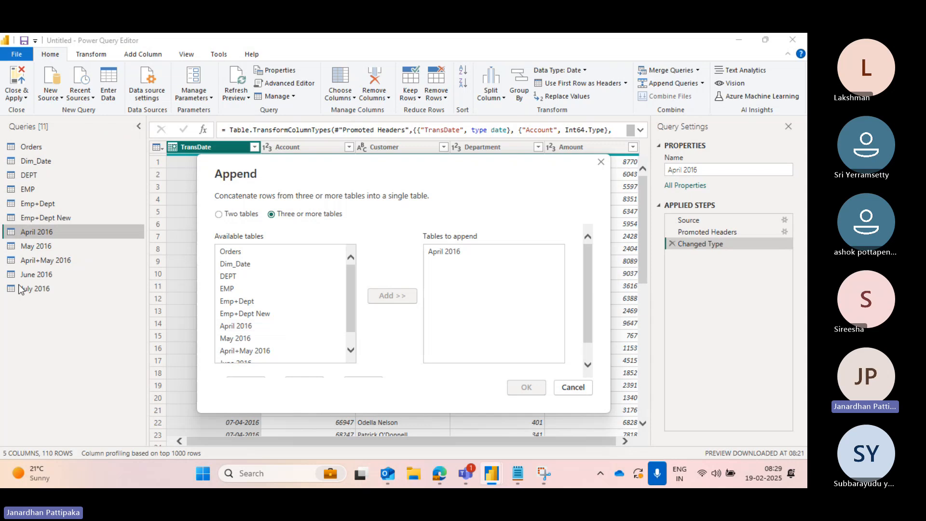
pyautogui.click(239, 338)
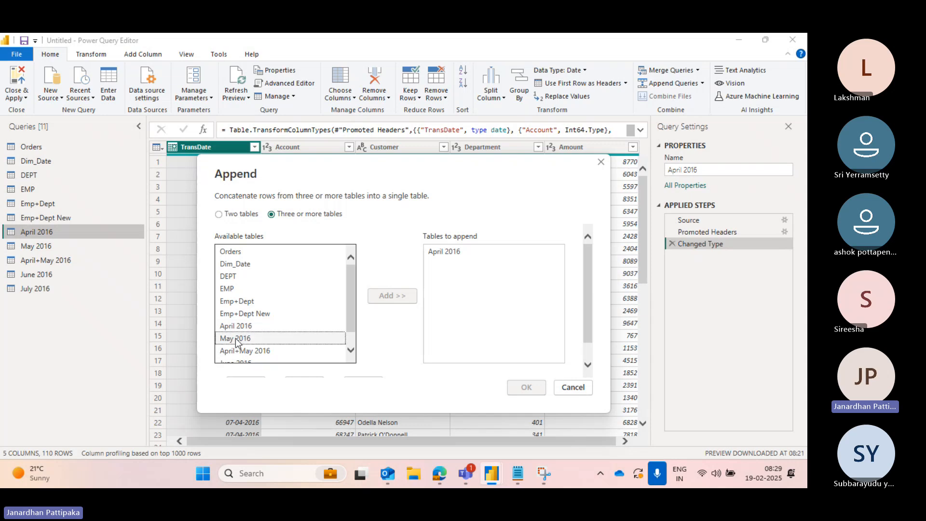
pyautogui.click(385, 296)
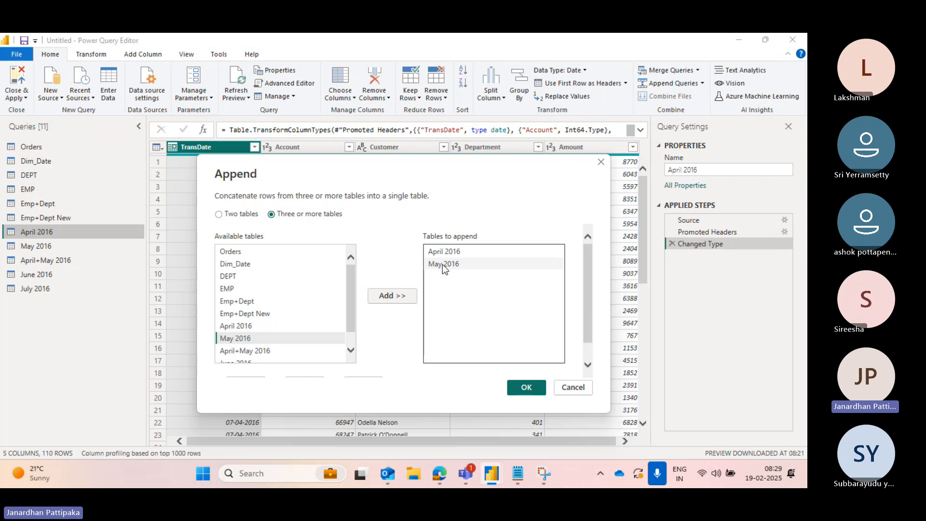
pyautogui.scroll(-2, 292, 328)
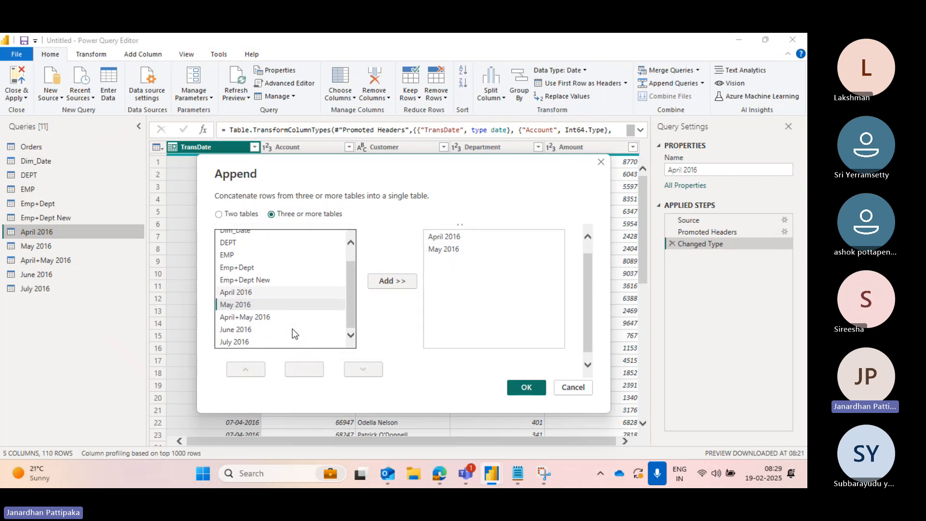
pyautogui.click(235, 332)
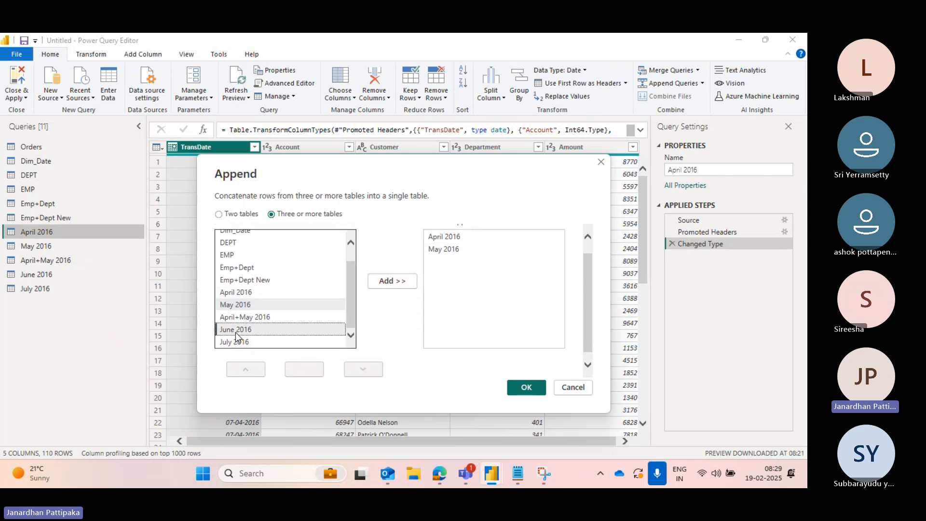
pyautogui.click(382, 284)
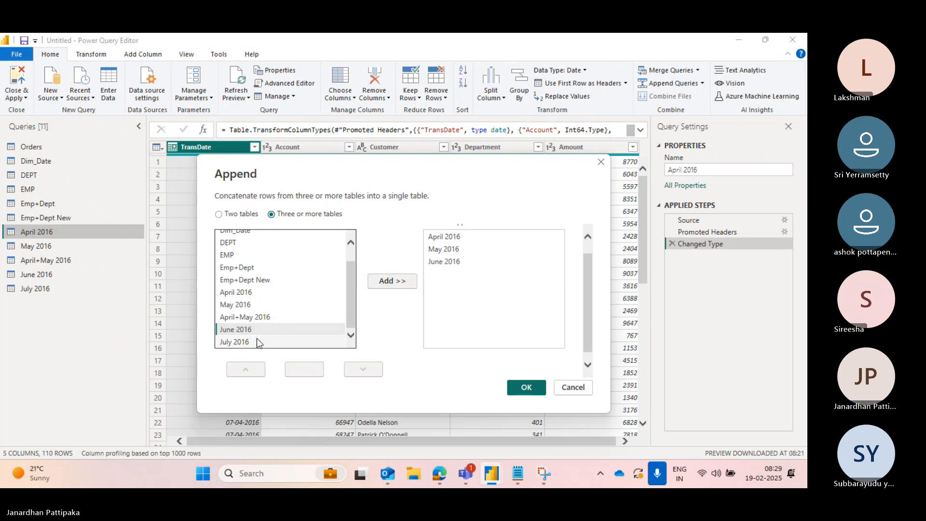
pyautogui.click(239, 343)
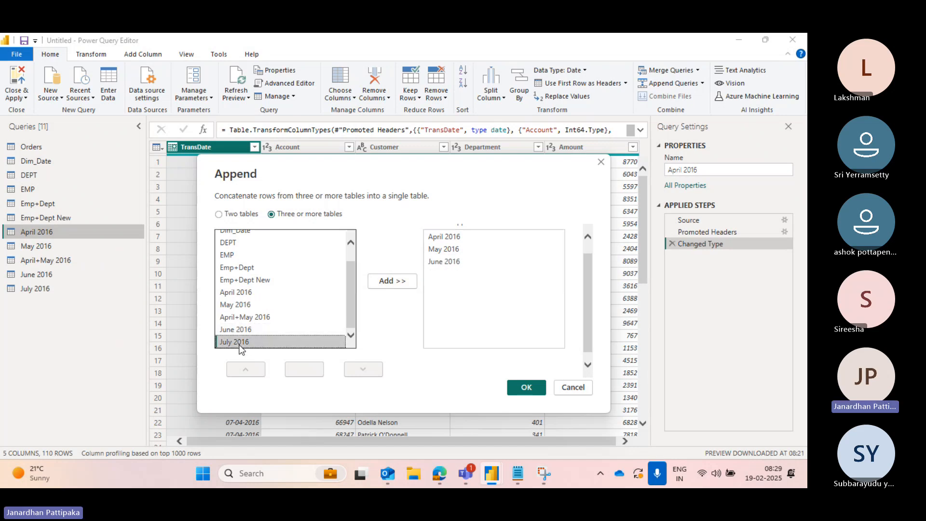
pyautogui.click(380, 285)
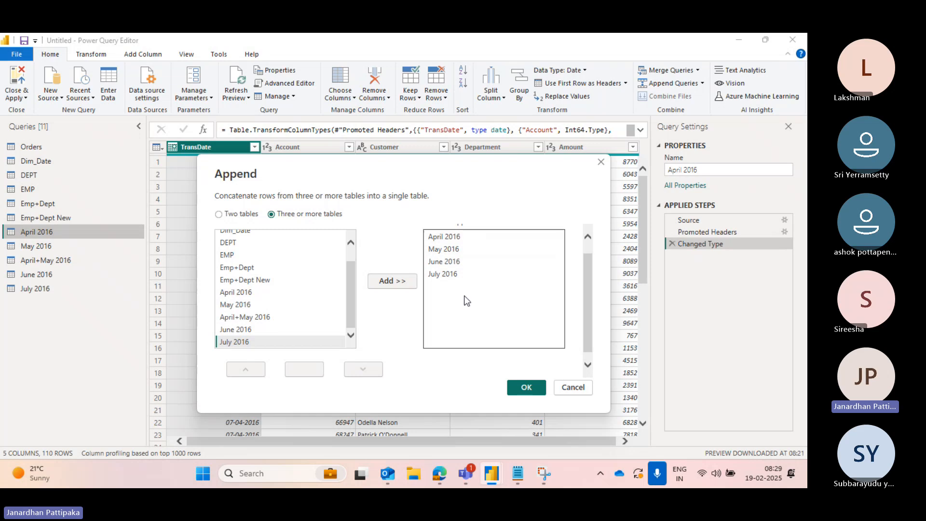
pyautogui.click(526, 388)
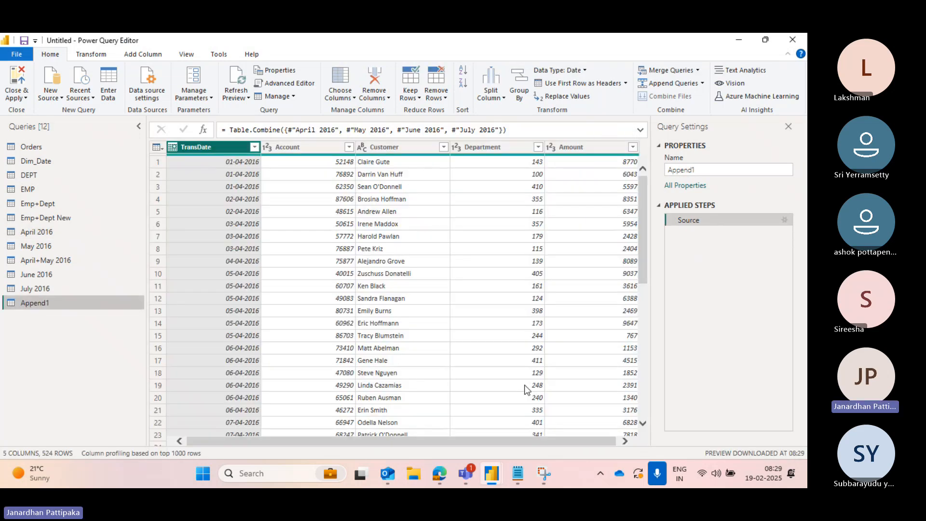
# - Rename the new appended query to April to july 2016 data
pyautogui.doubleClick(36, 306)
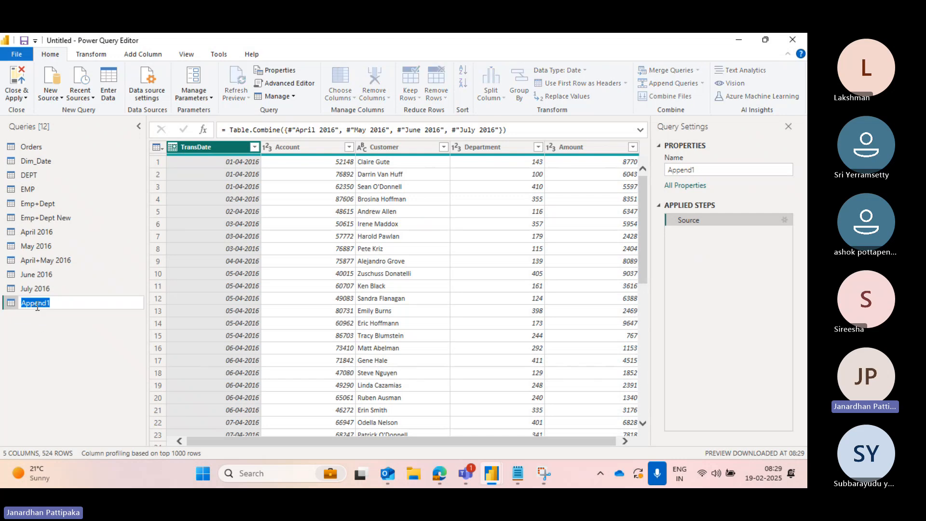
pyautogui.write('April to july 2016 data')
pyautogui.press('Return')
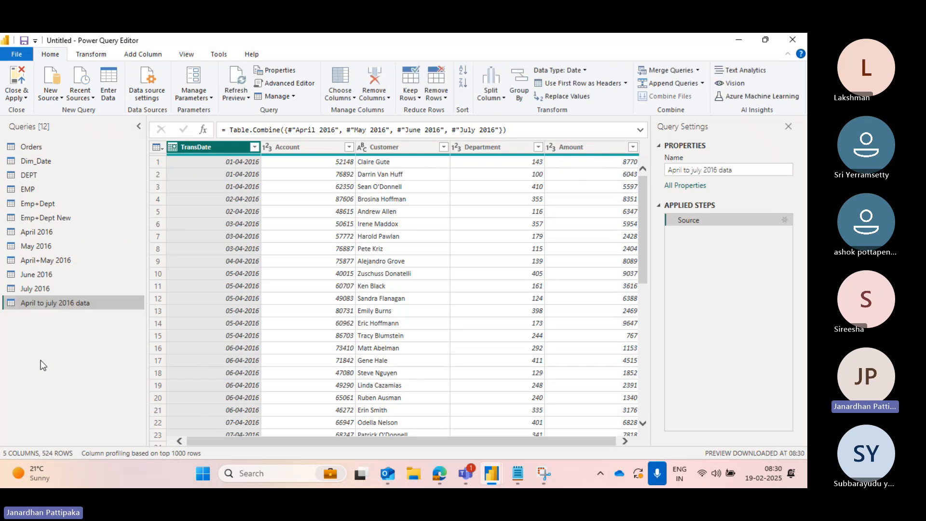
# - Check the April 2016 query's row count, open the Calculator app and enter 110 +
pyautogui.click(26, 233)
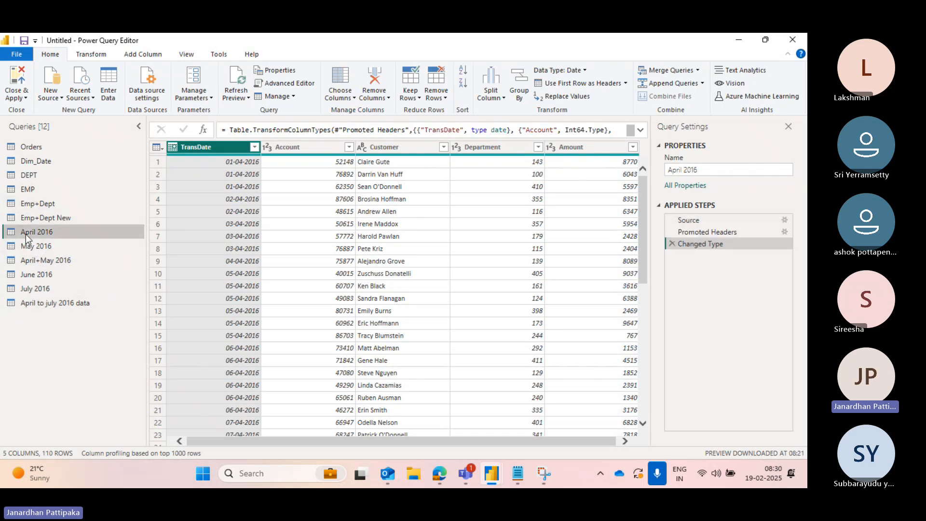
pyautogui.click(274, 475)
pyautogui.write('d')
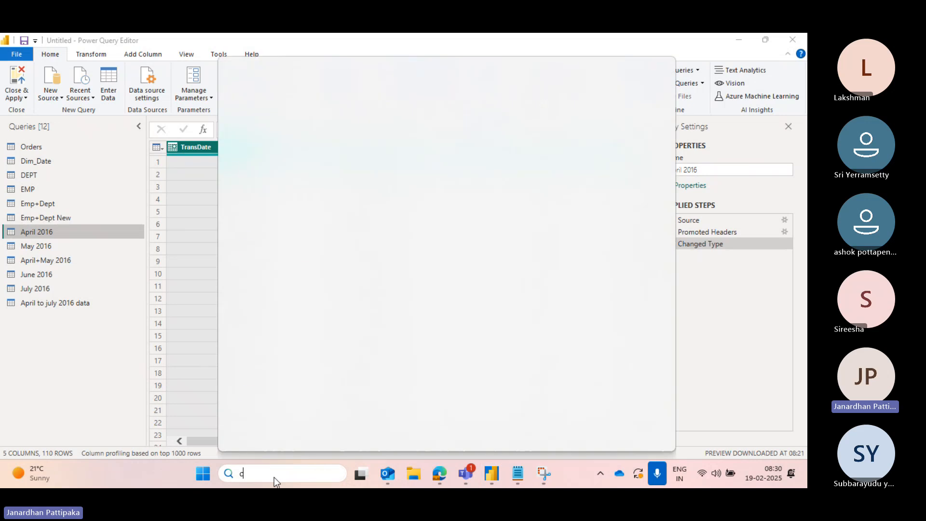
pyautogui.write('sl')
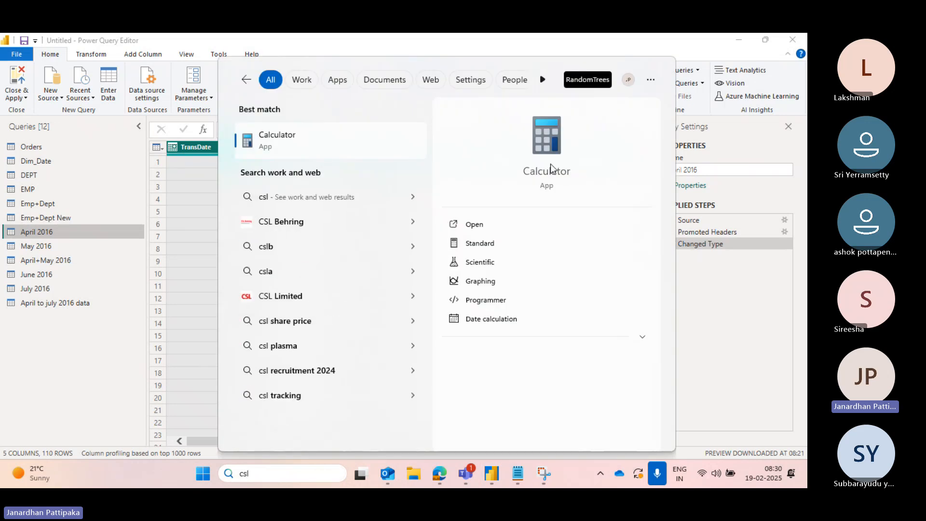
pyautogui.click(551, 165)
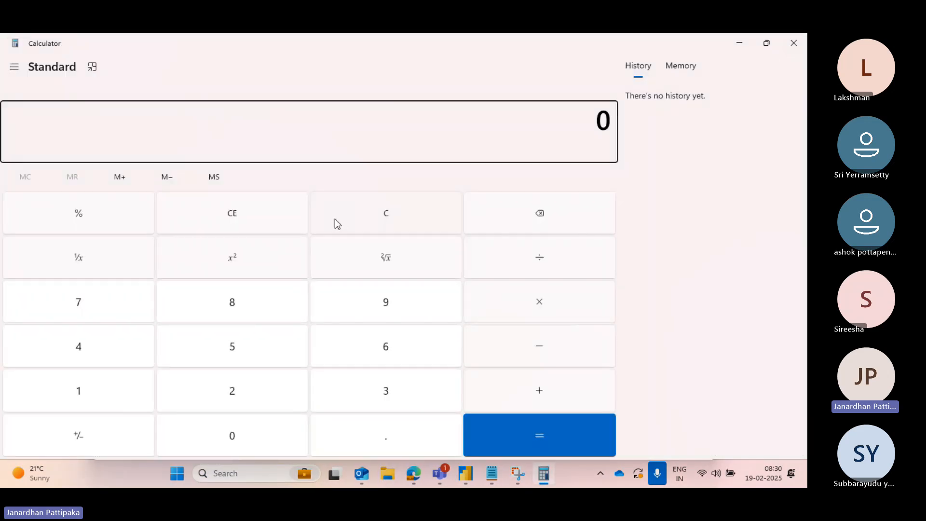
pyautogui.write('110+')
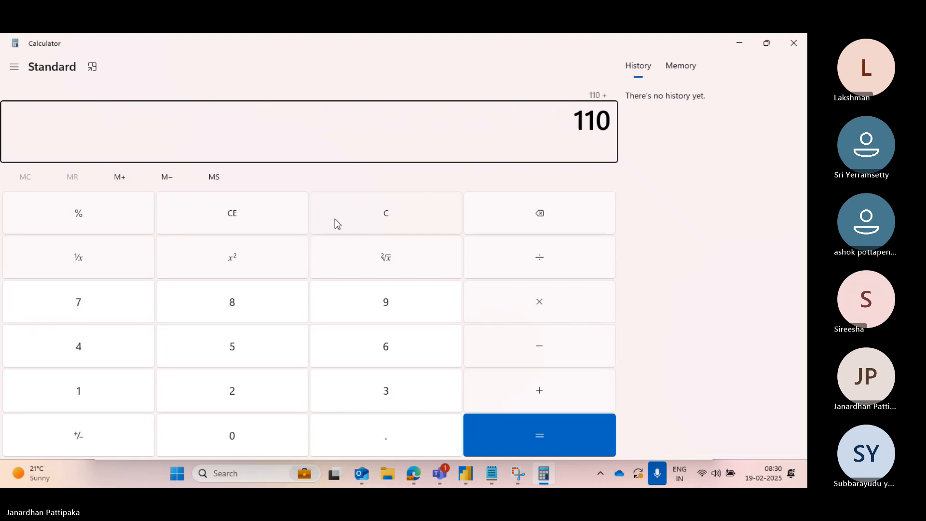
# - Check the May 2016 query's row count and add 139 in Calculator
pyautogui.hotkey('alt', 'Tab')
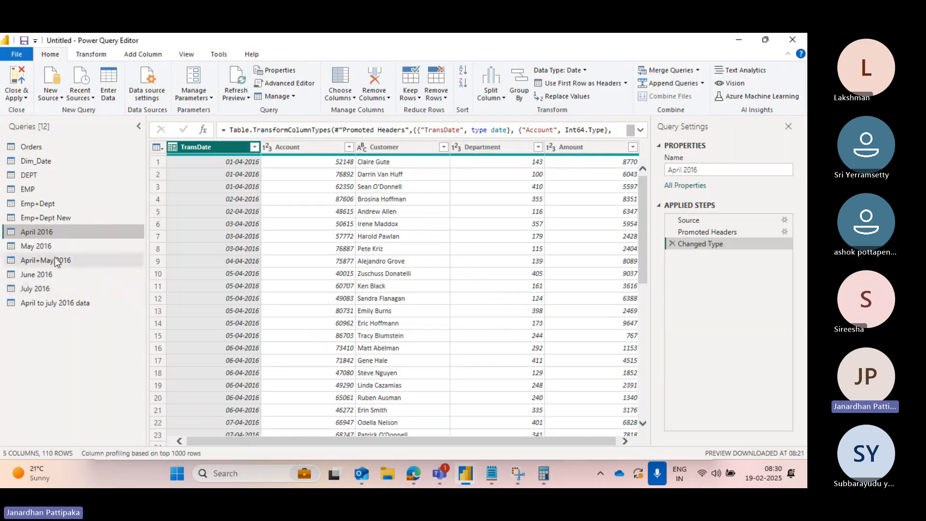
pyautogui.click(38, 247)
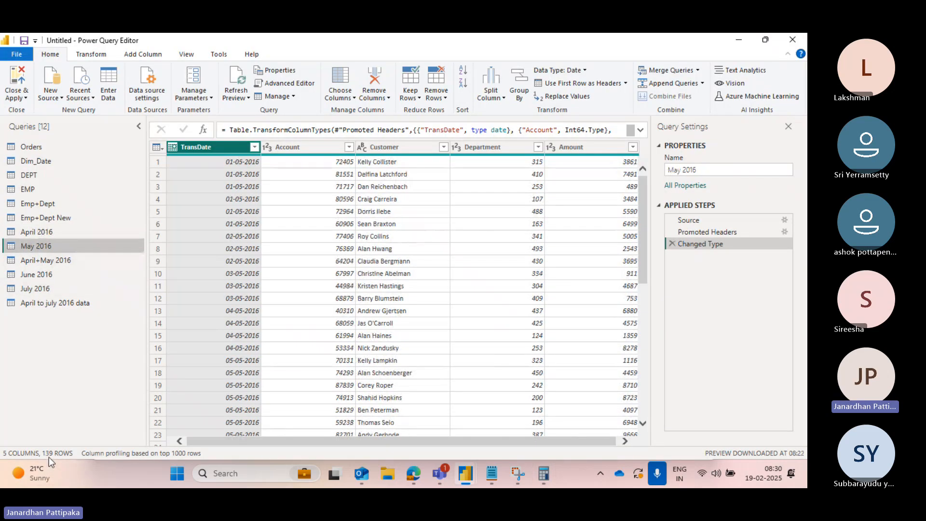
pyautogui.hotkey('alt', 'Tab')
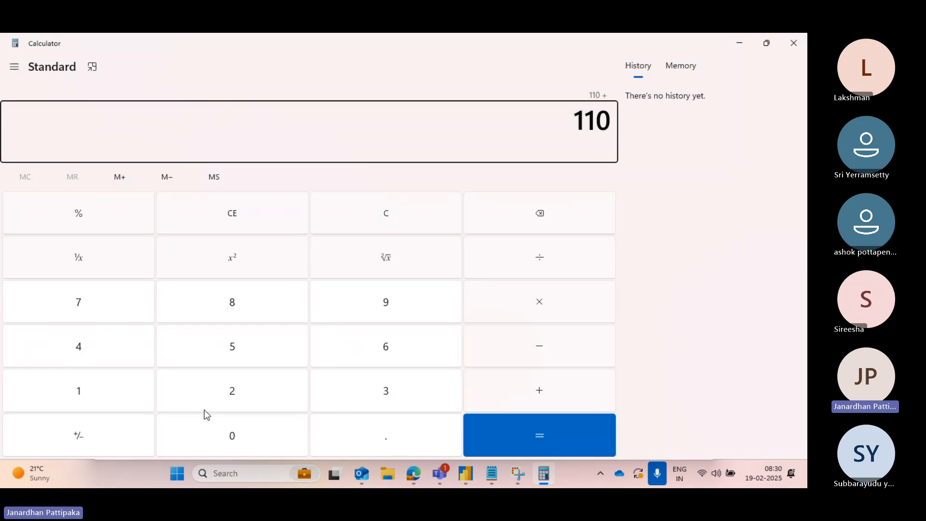
pyautogui.click(92, 403)
pyautogui.click(393, 393)
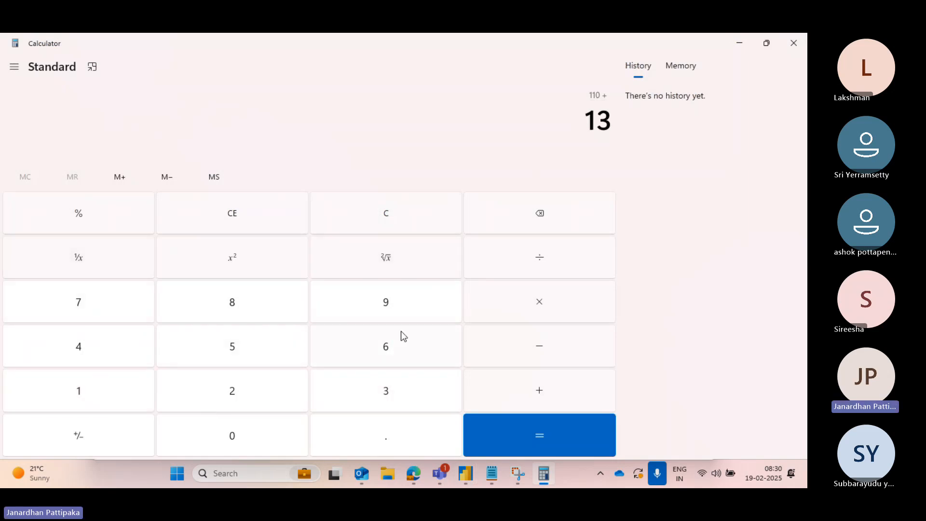
pyautogui.click(398, 300)
pyautogui.click(535, 388)
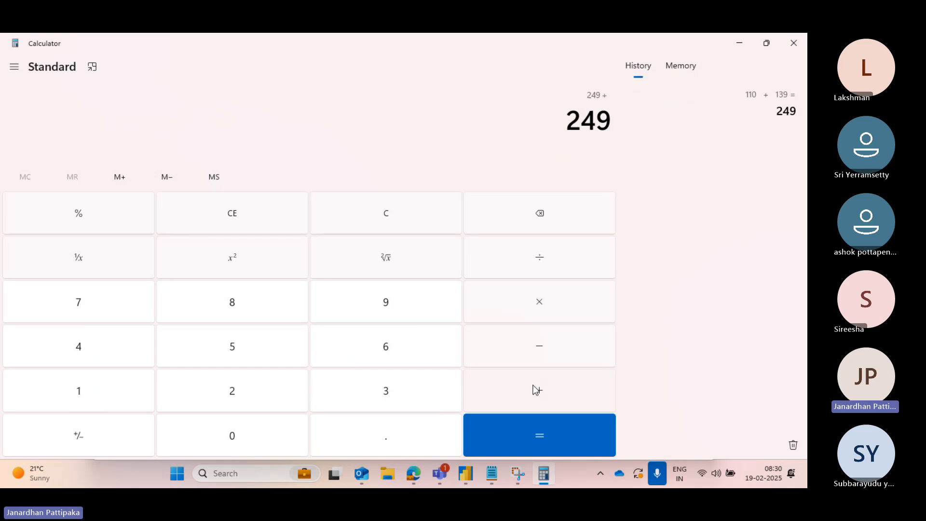
# - Check the June 2016 query's row count and add 136 in Calculator
pyautogui.hotkey('alt', 'Tab')
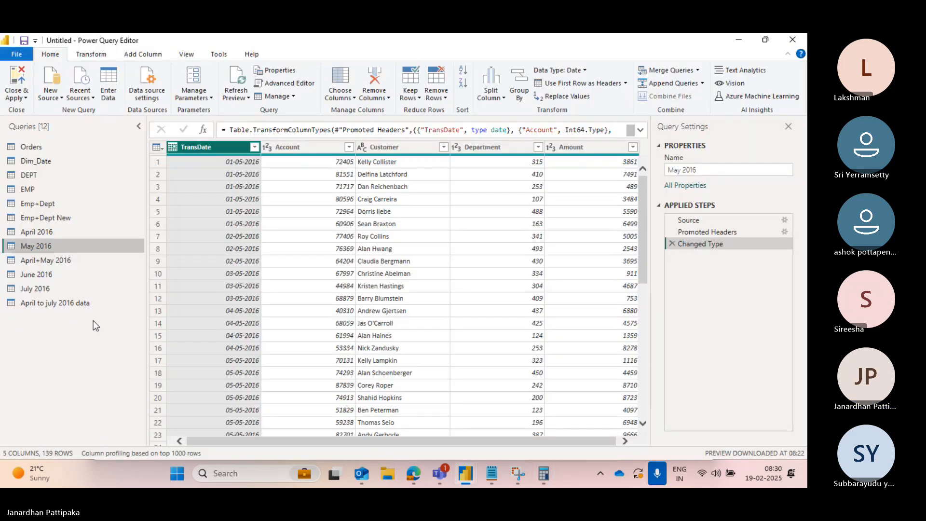
pyautogui.click(42, 279)
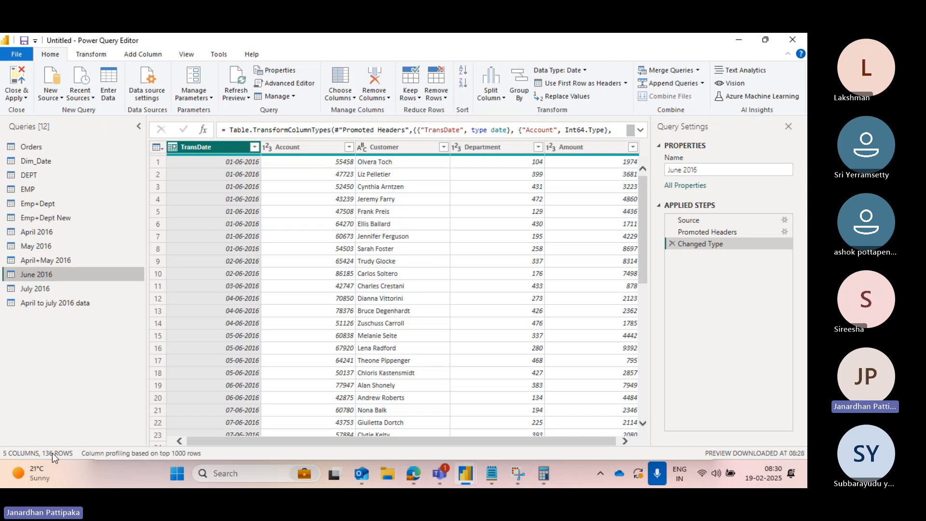
pyautogui.hotkey('alt', 'Tab')
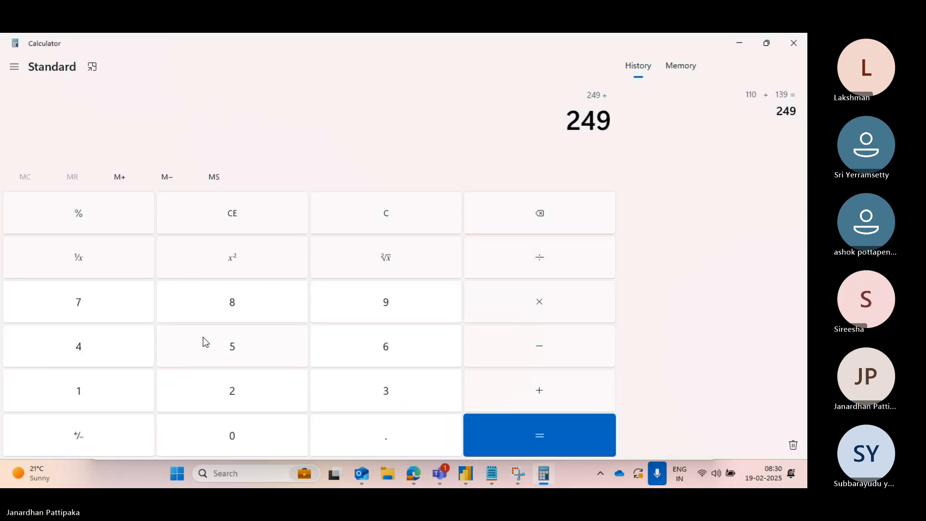
pyautogui.click(96, 395)
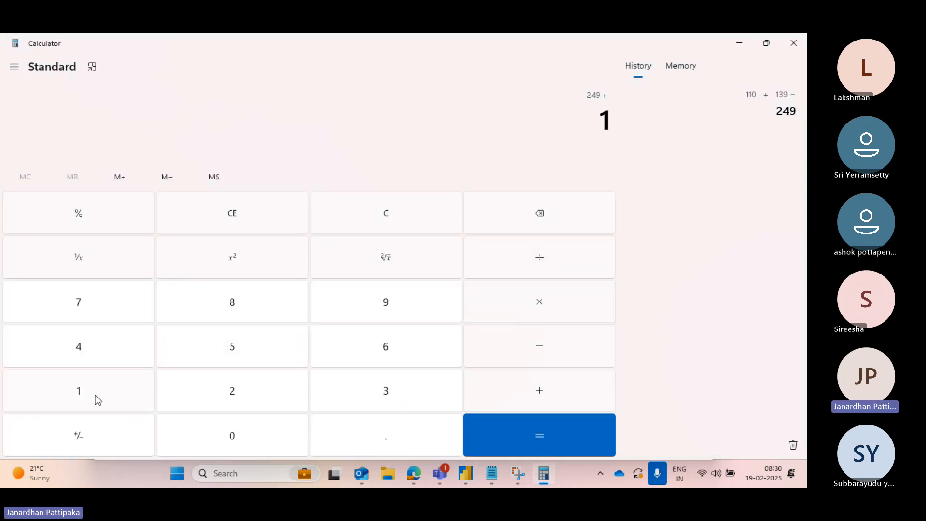
pyautogui.click(357, 392)
pyautogui.click(386, 347)
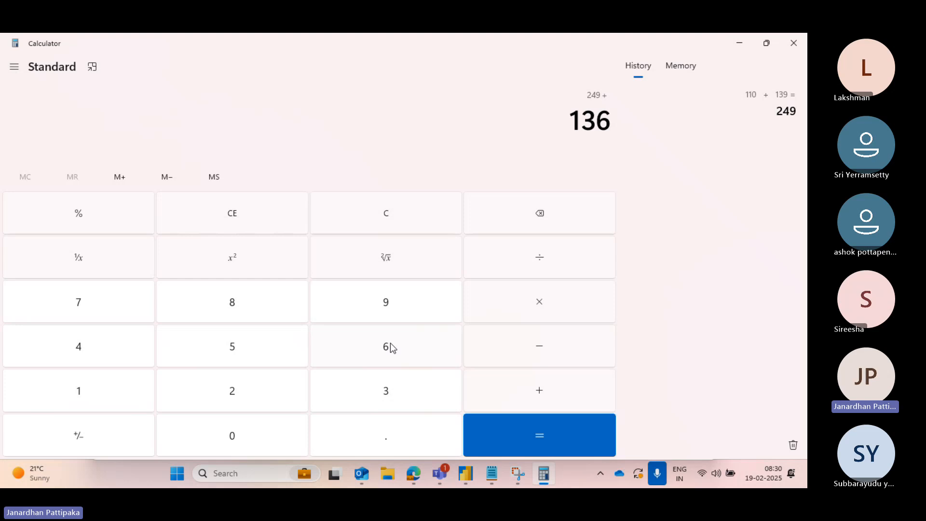
pyautogui.click(555, 395)
# - Check the July 2016 query's row count, add 139 in Calculator and compute the total
pyautogui.hotkey('alt', 'Tab')
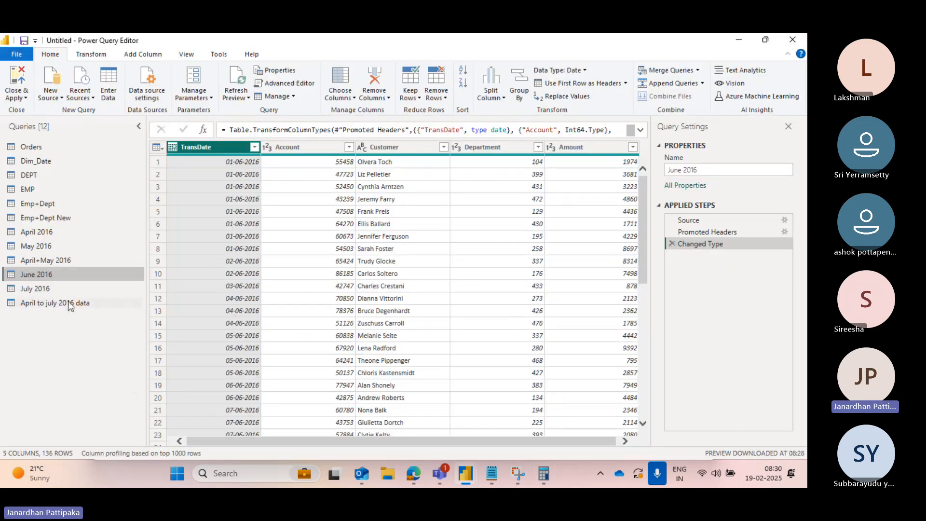
pyautogui.click(46, 289)
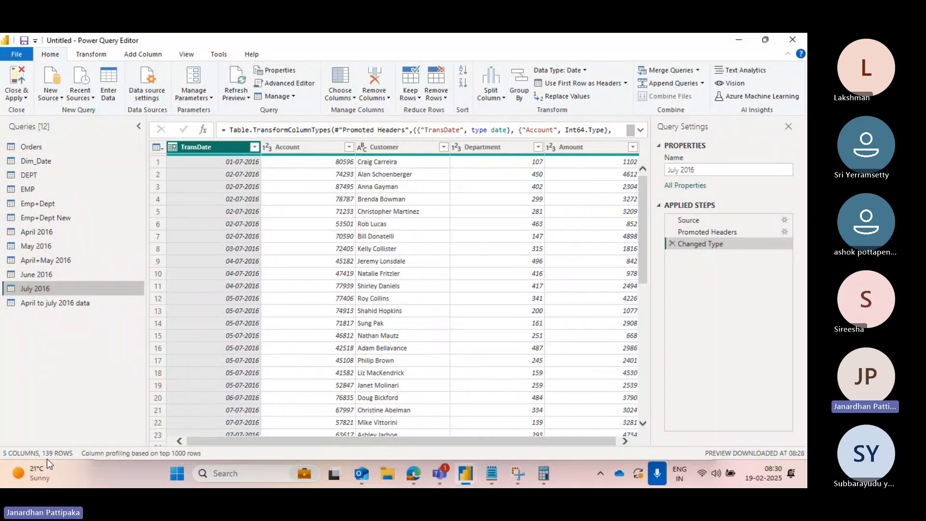
pyautogui.hotkey('alt', 'Tab')
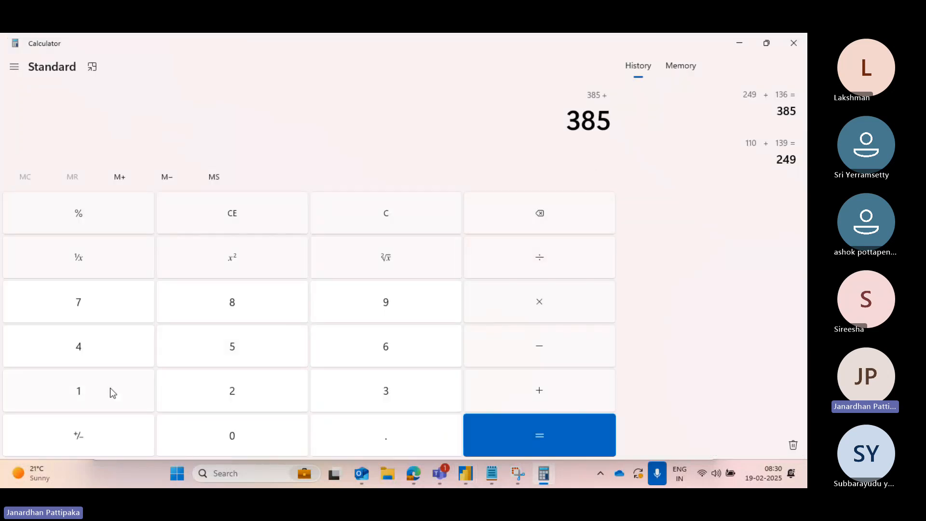
pyautogui.click(110, 389)
pyautogui.click(350, 399)
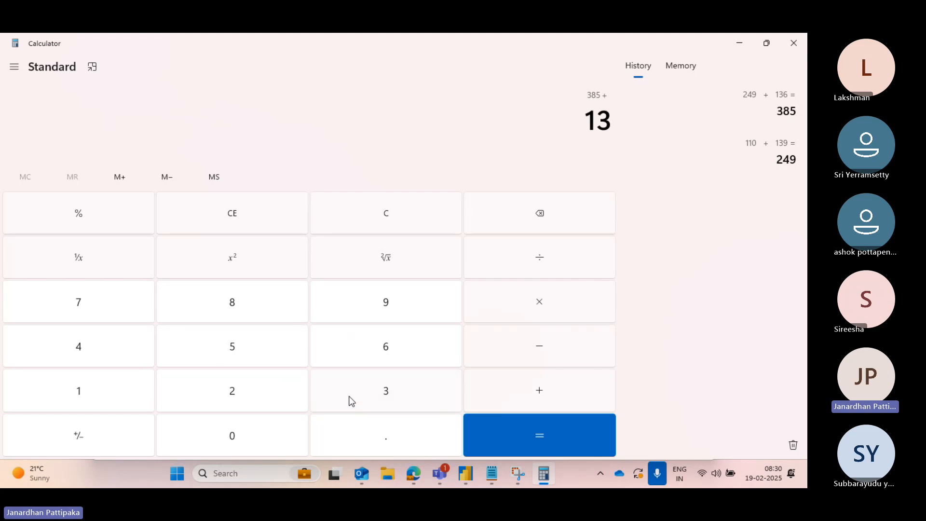
pyautogui.click(399, 299)
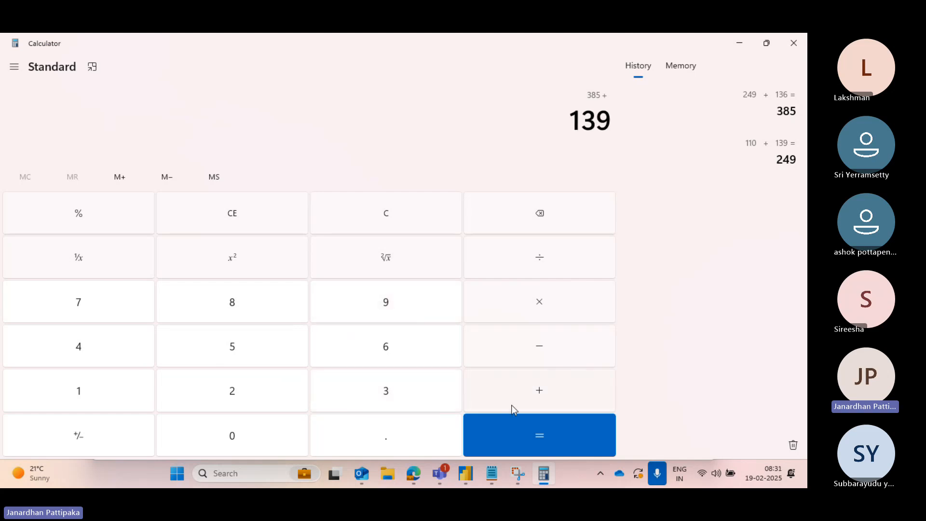
pyautogui.click(516, 441)
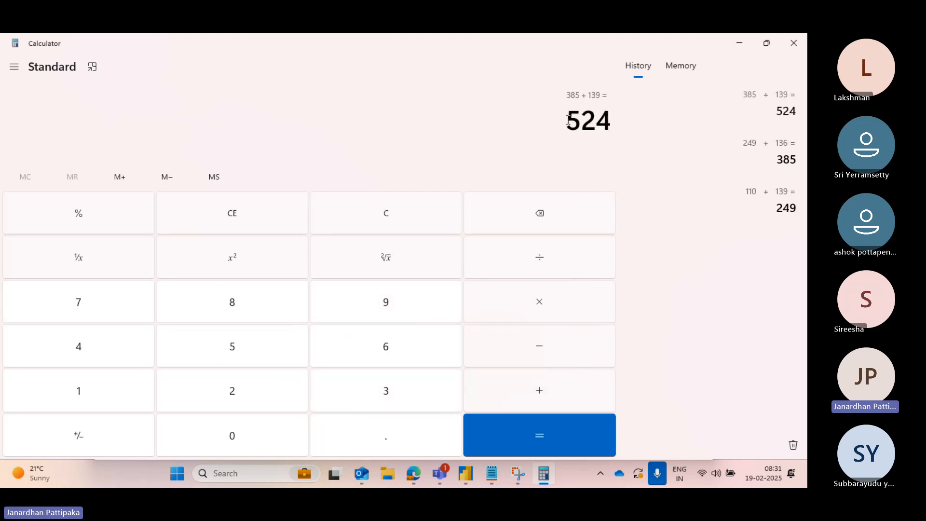
# - Compare the April to july 2016 data query's row count with the Calculator total
pyautogui.hotkey('alt', 'Tab')
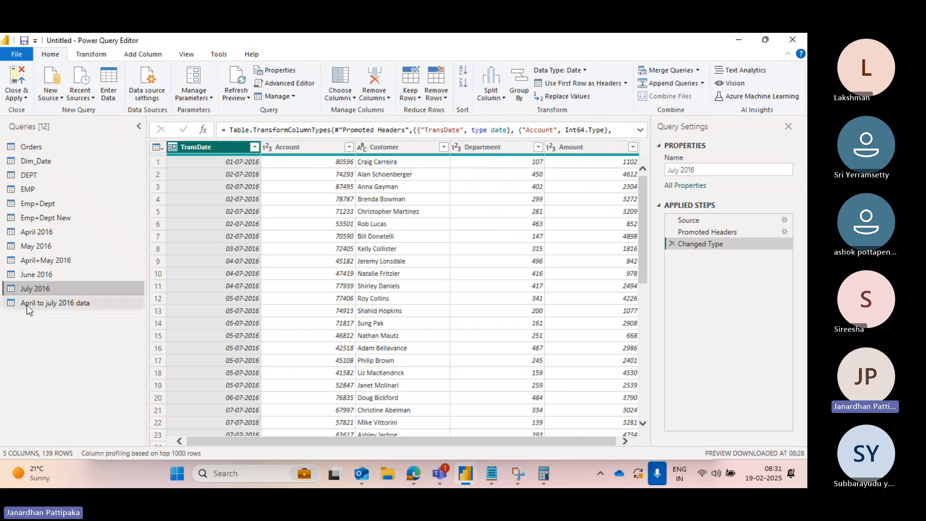
pyautogui.moveTo(38, 303); pyautogui.dragTo(41, 306)
pyautogui.hotkey('alt', 'Tab')
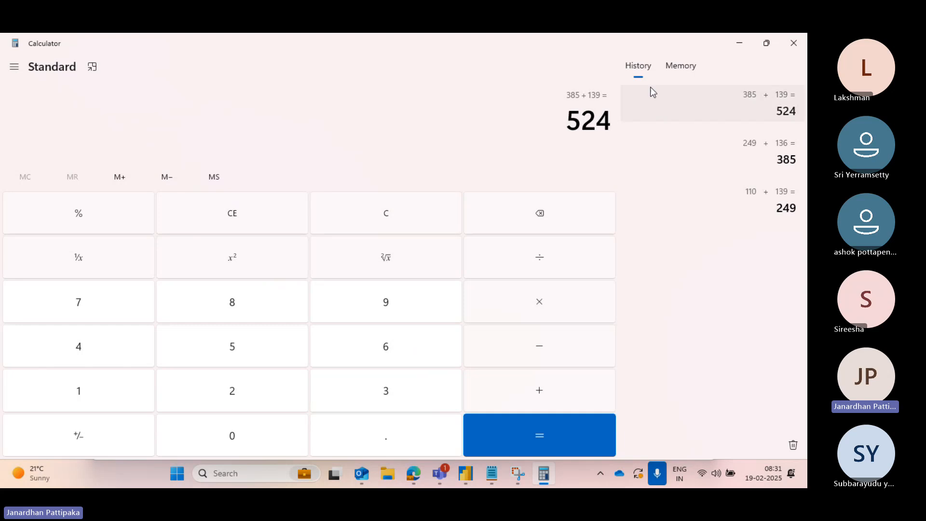
pyautogui.hotkey('alt', 'Tab')
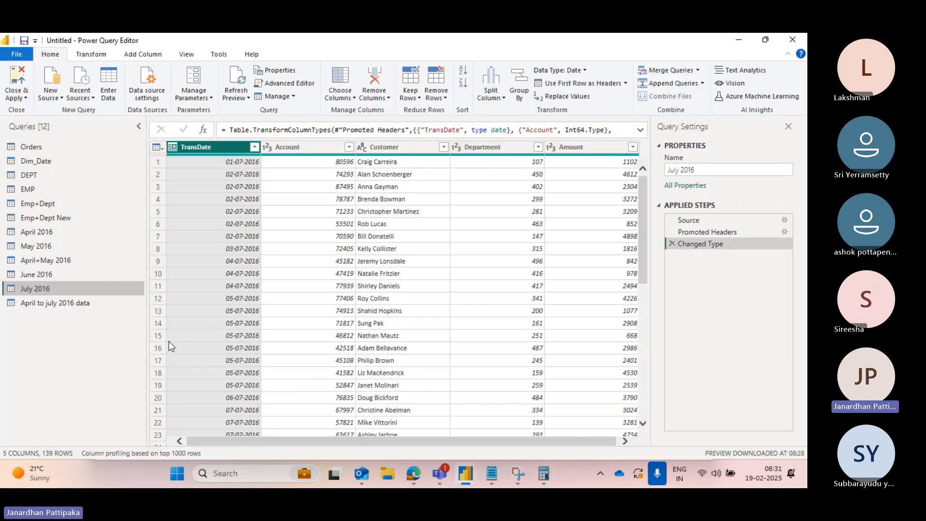
pyautogui.click(62, 304)
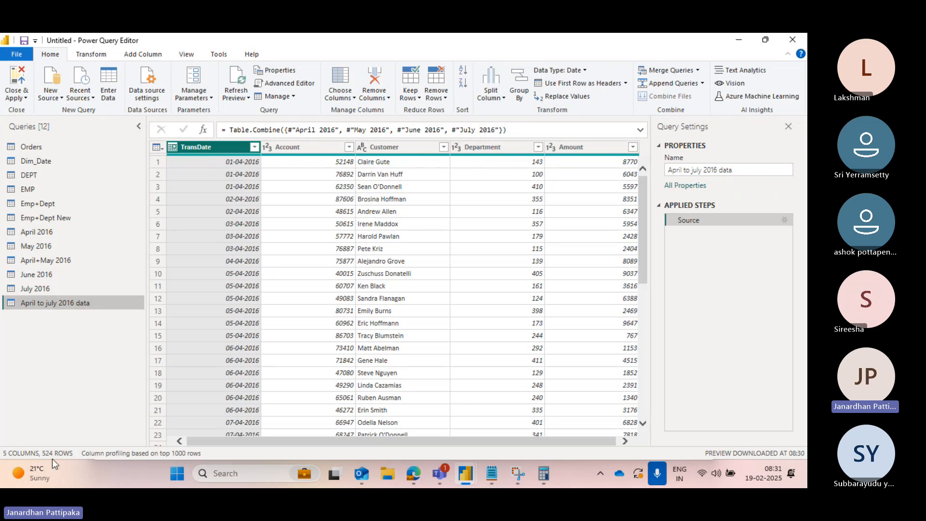
pyautogui.hotkey('alt', 'Tab')
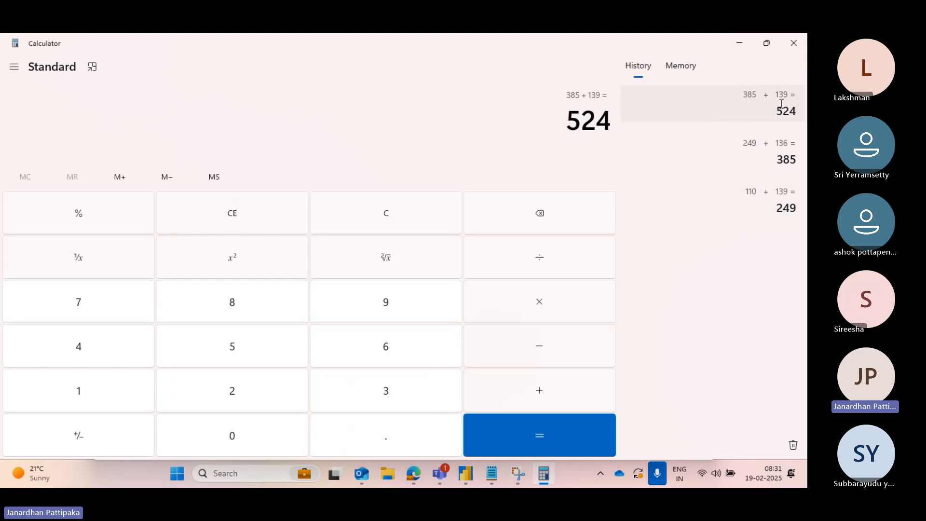
pyautogui.hotkey('alt', 'Tab')
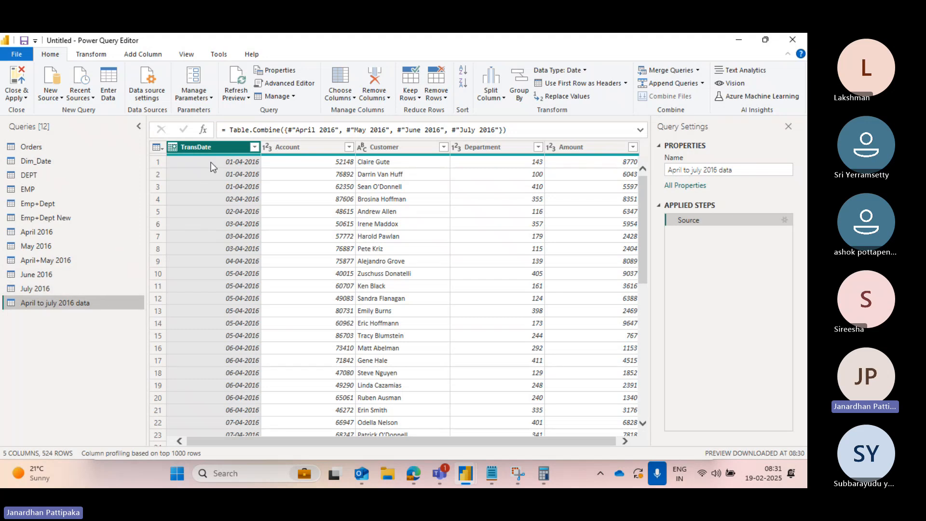
# - Open the TransDate filter list of the appended query and scroll through the dates from April to July, then close it
pyautogui.click(254, 147)
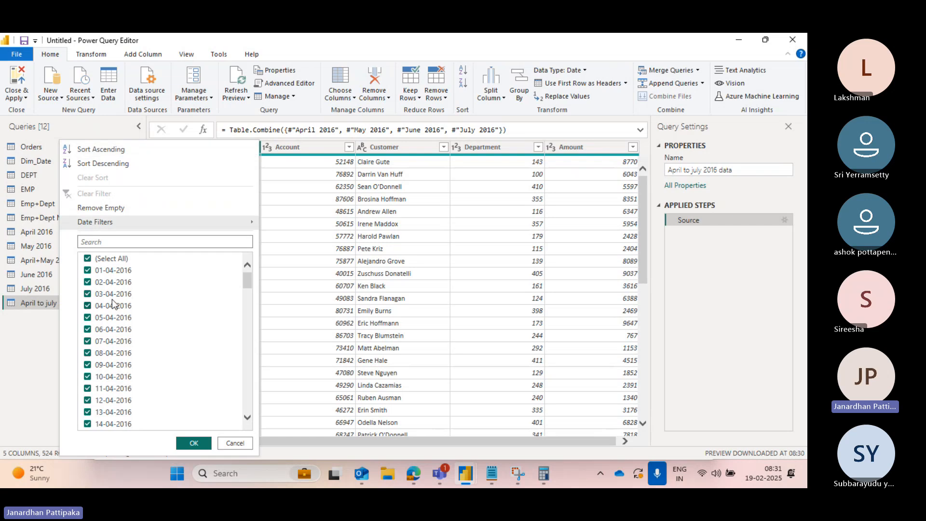
pyautogui.scroll(-3, 176, 330)
pyautogui.scroll(-9, 176, 327)
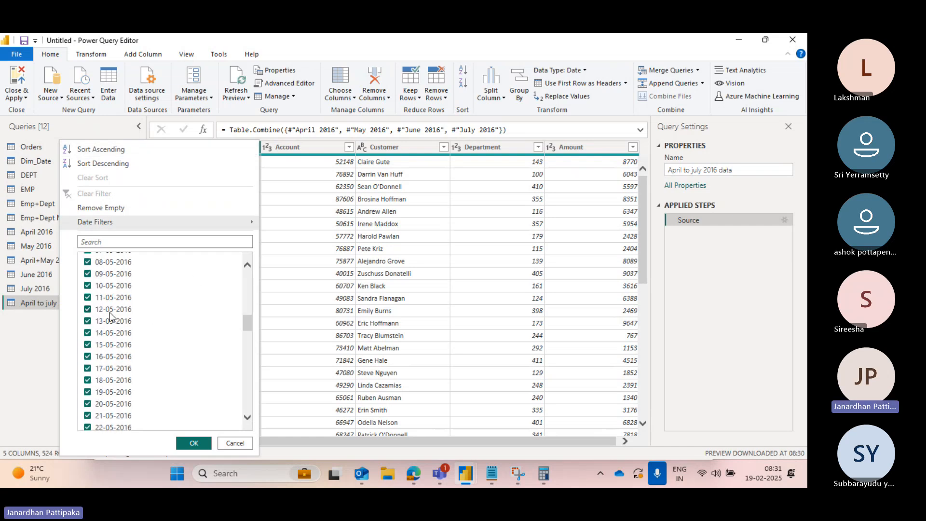
pyautogui.scroll(-10, 110, 316)
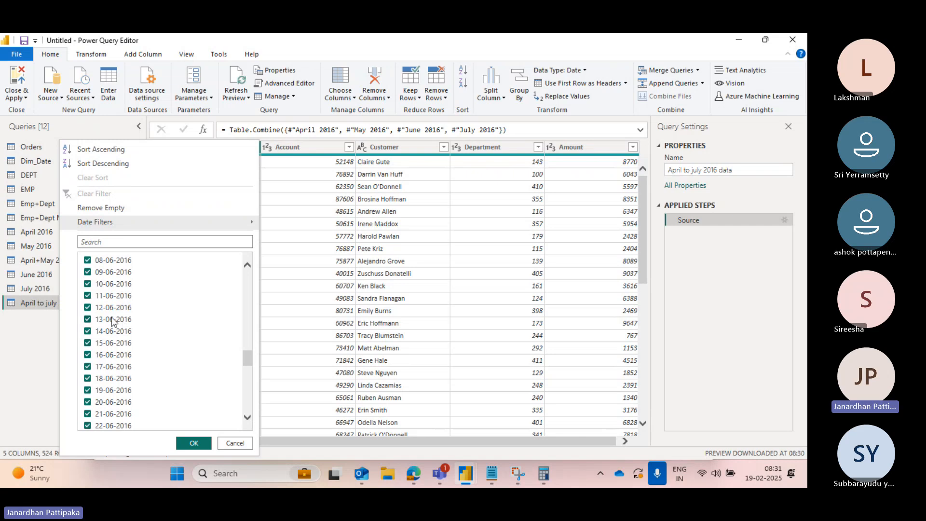
pyautogui.scroll(-12, 161, 345)
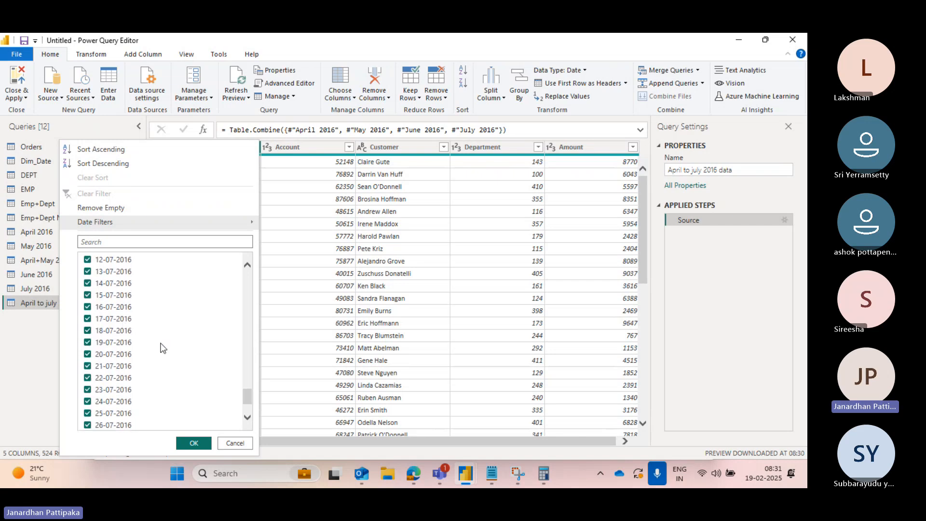
pyautogui.scroll(-3, 113, 397)
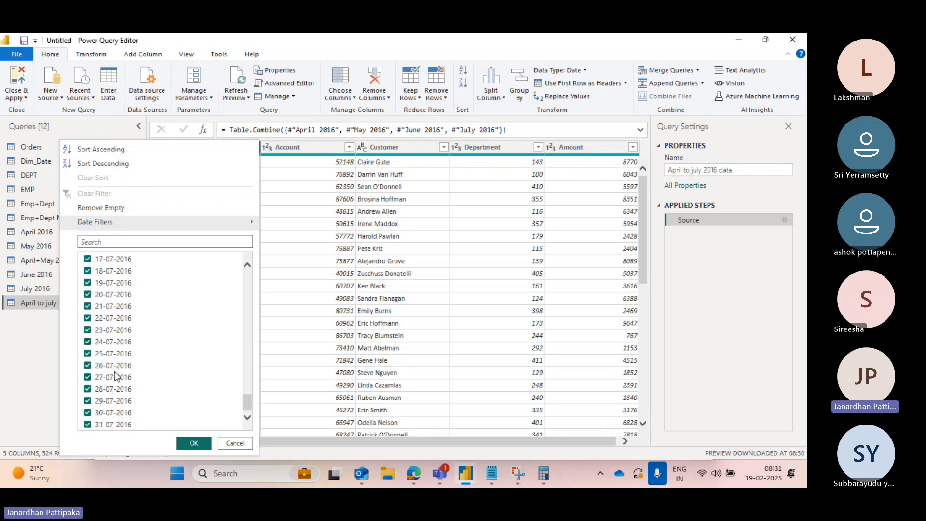
pyautogui.click(21, 372)
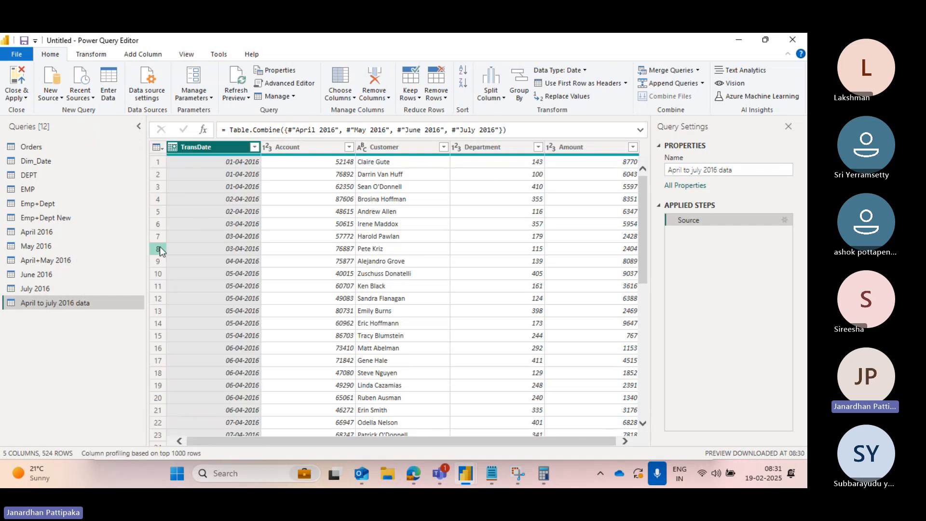
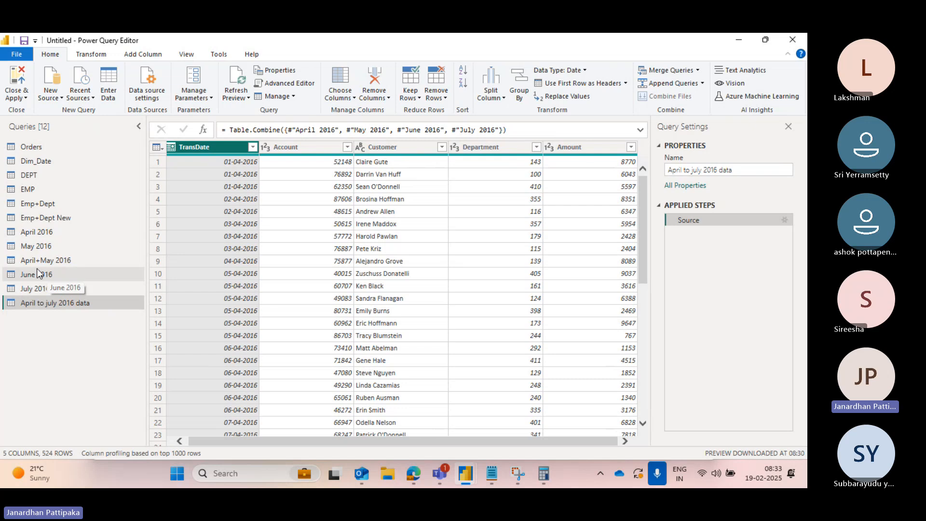
# - Browse the April 2016, April to july 2016 data and Emp+Dept New queries to review their data
pyautogui.click(38, 234)
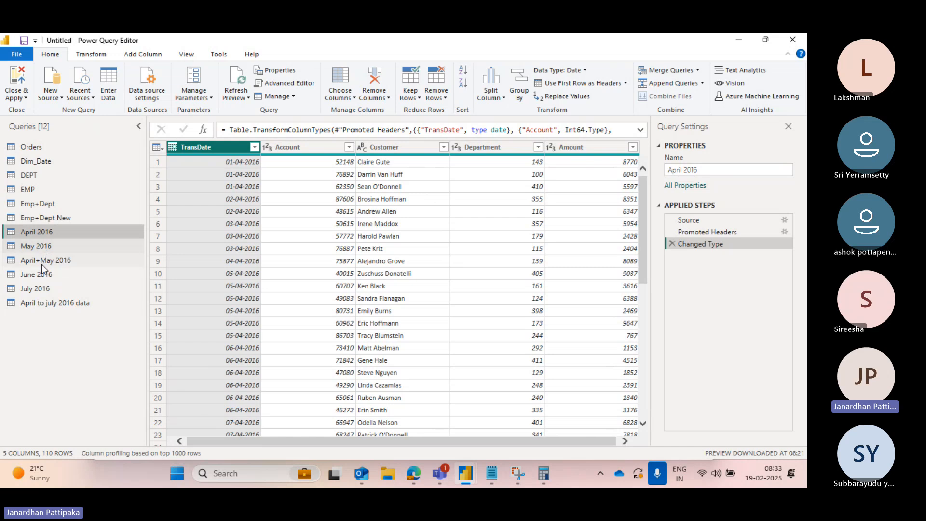
pyautogui.click(39, 307)
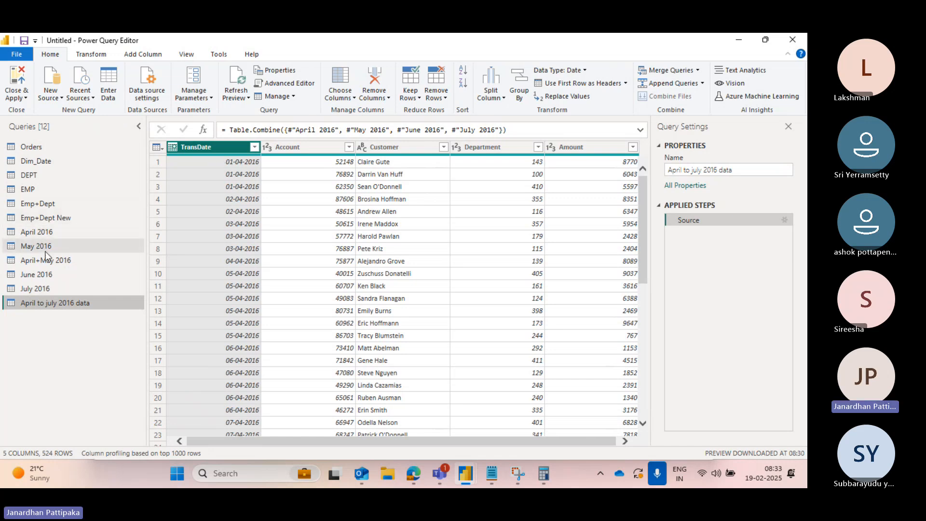
pyautogui.click(48, 219)
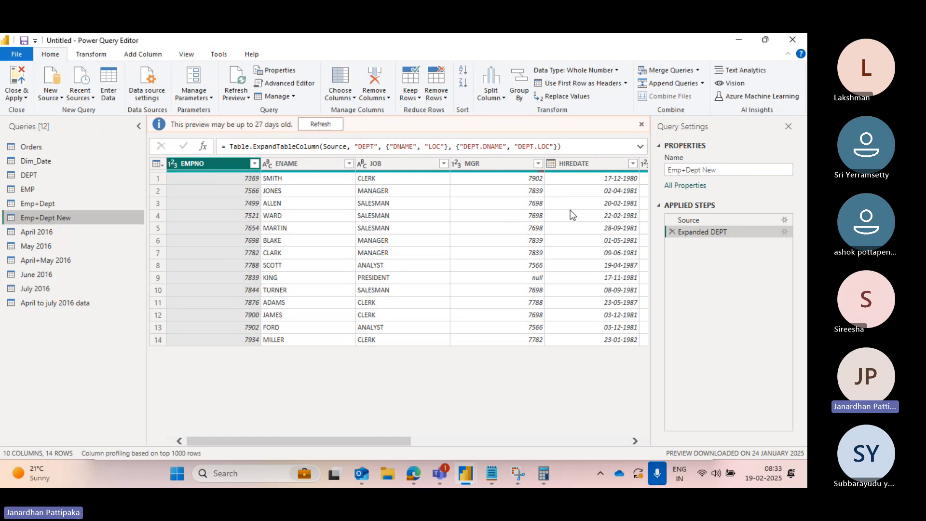
pyautogui.hscroll(5, 564, 198)
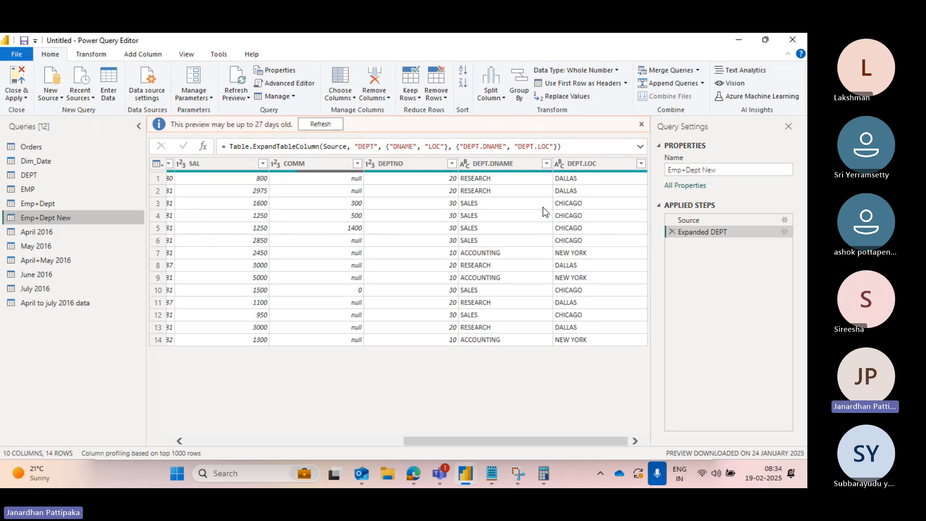
pyautogui.click(84, 305)
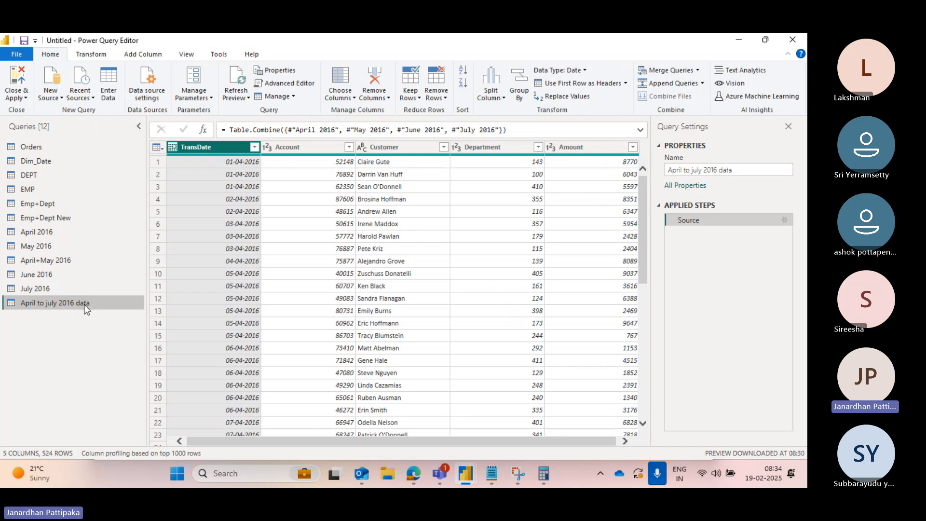
pyautogui.moveTo(437, 474)
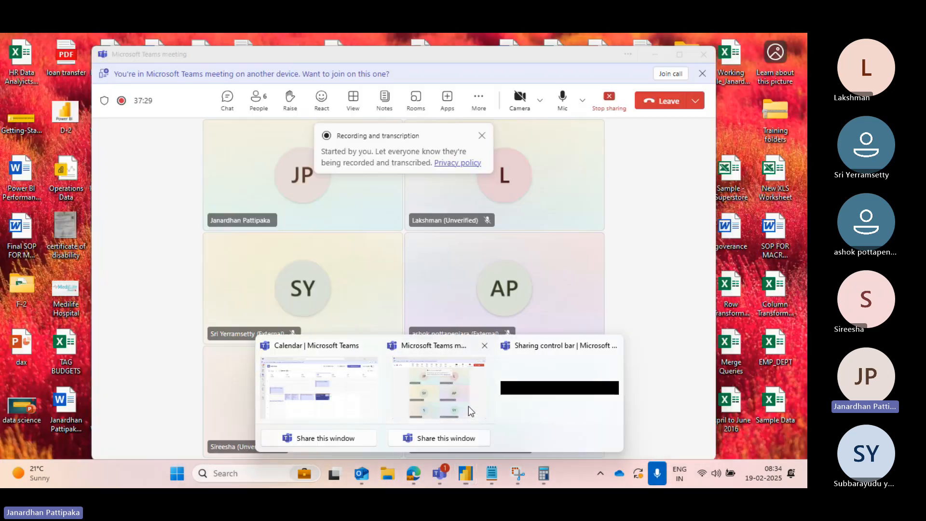
pyautogui.click(468, 406)
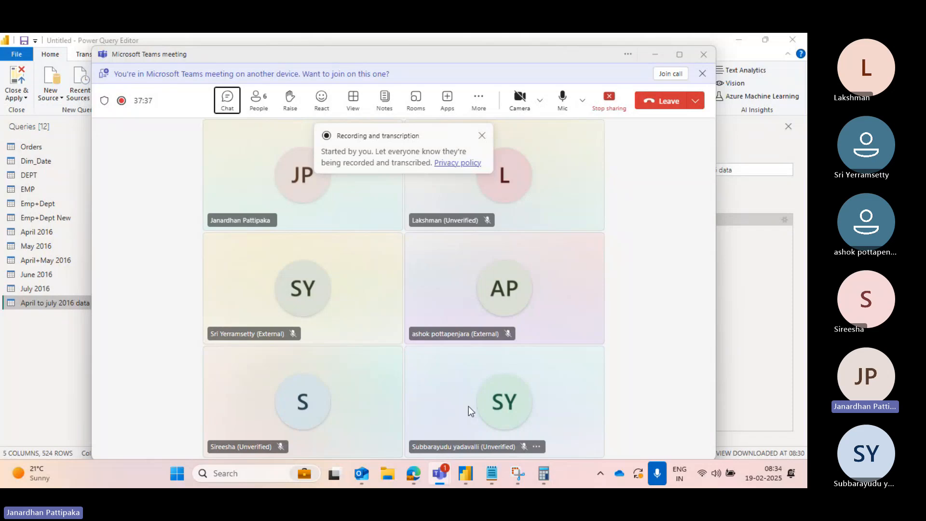
pyautogui.hotkey('alt', 'Tab')
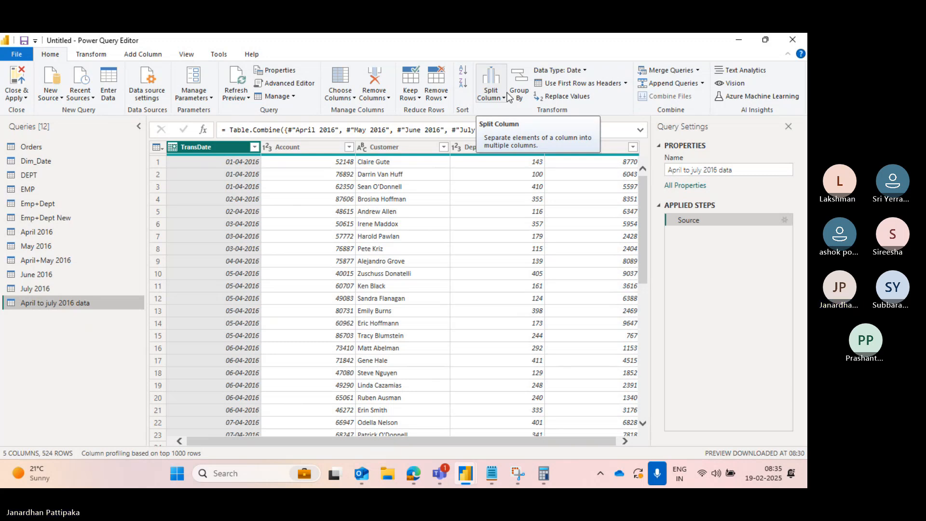
pyautogui.hotkey('alt', 'Tab')
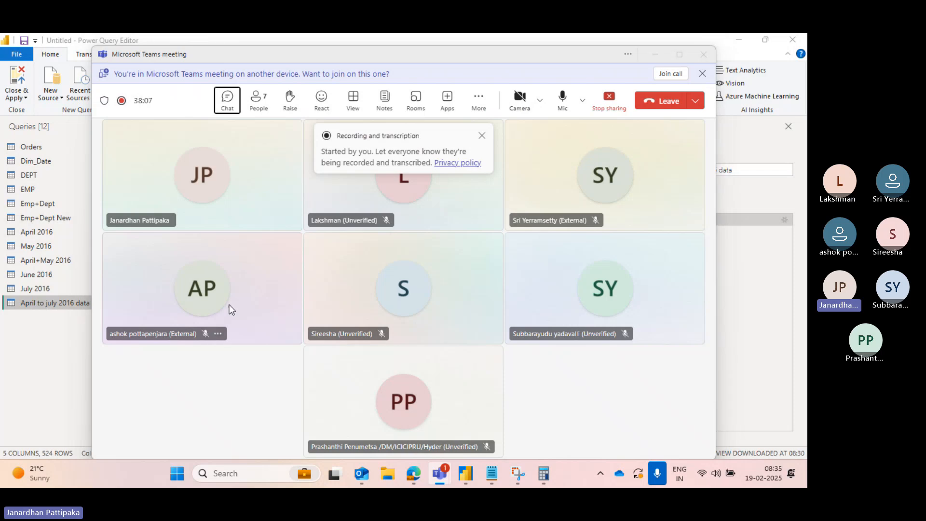
pyautogui.hotkey('alt', 'Tab')
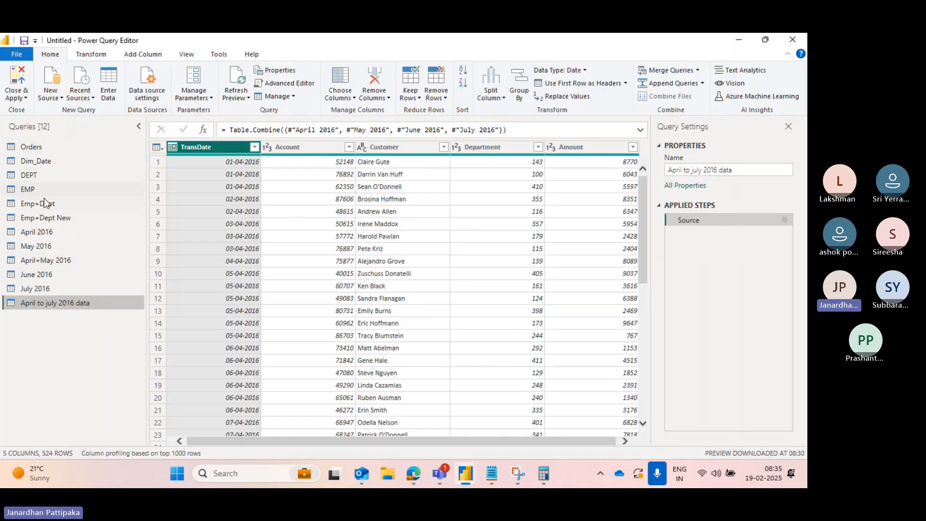
# - Open the Orders query and filter its Region column to keep only South
pyautogui.click(33, 148)
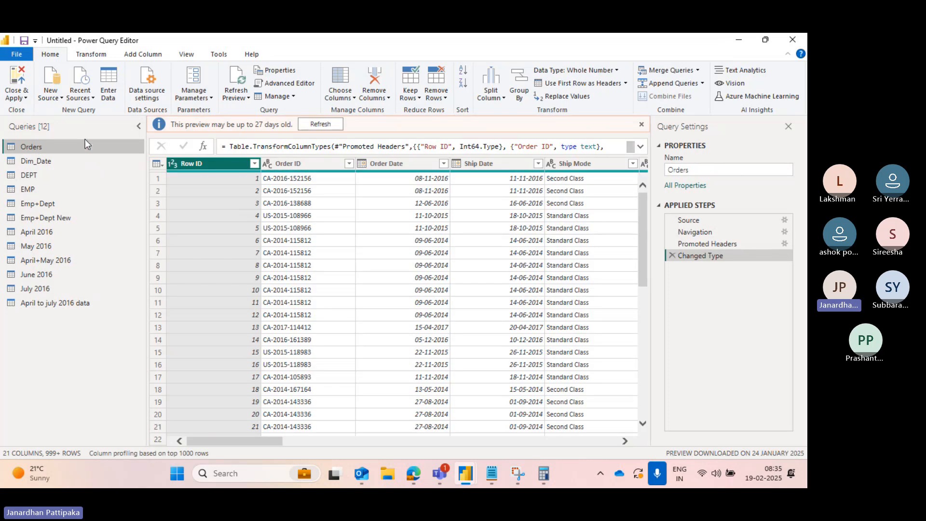
pyautogui.hscroll(3, 409, 234)
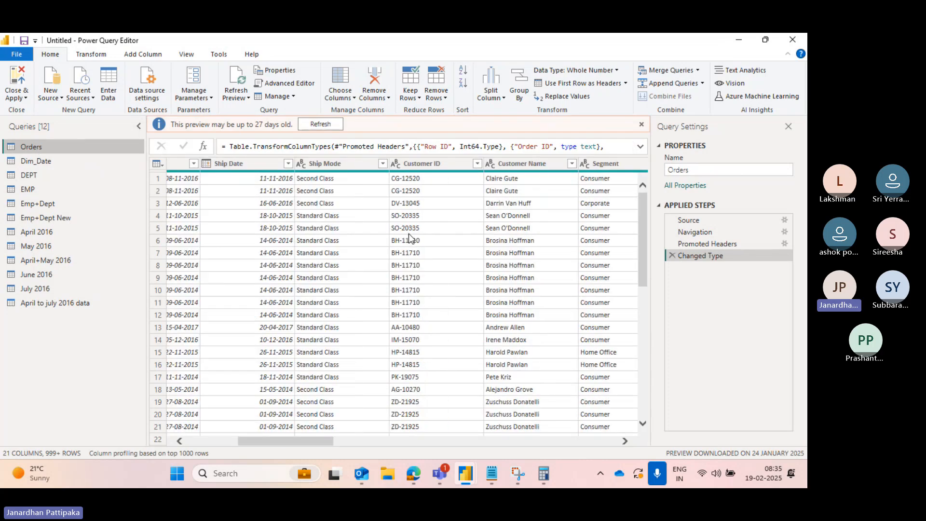
pyautogui.hscroll(5, 486, 241)
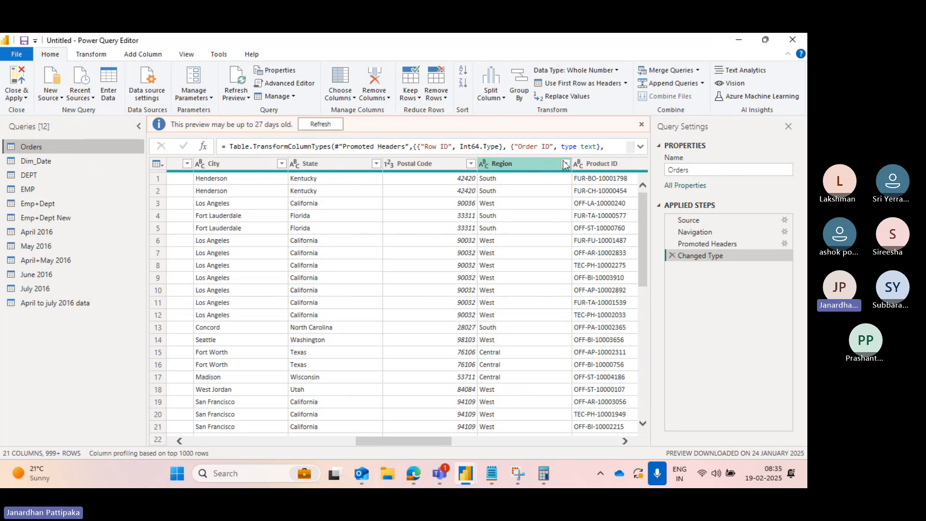
pyautogui.click(565, 165)
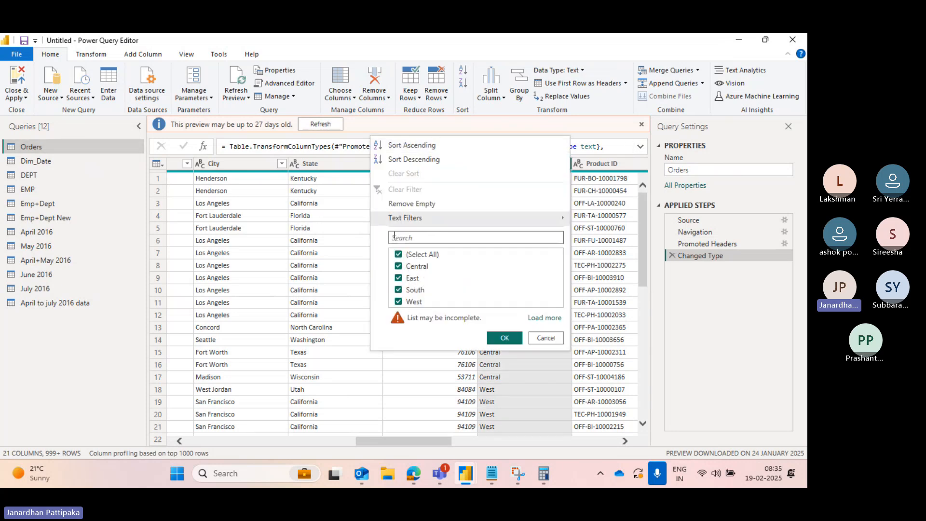
pyautogui.click(358, 230)
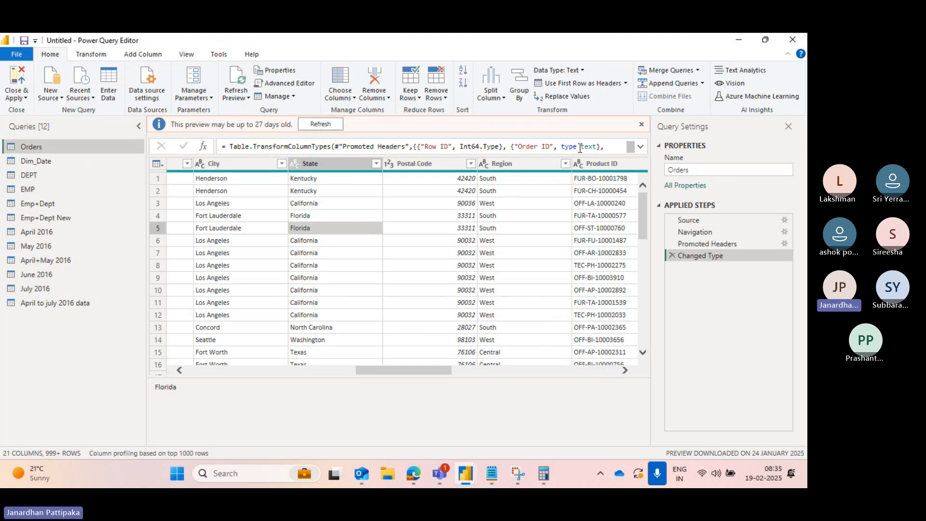
pyautogui.click(566, 164)
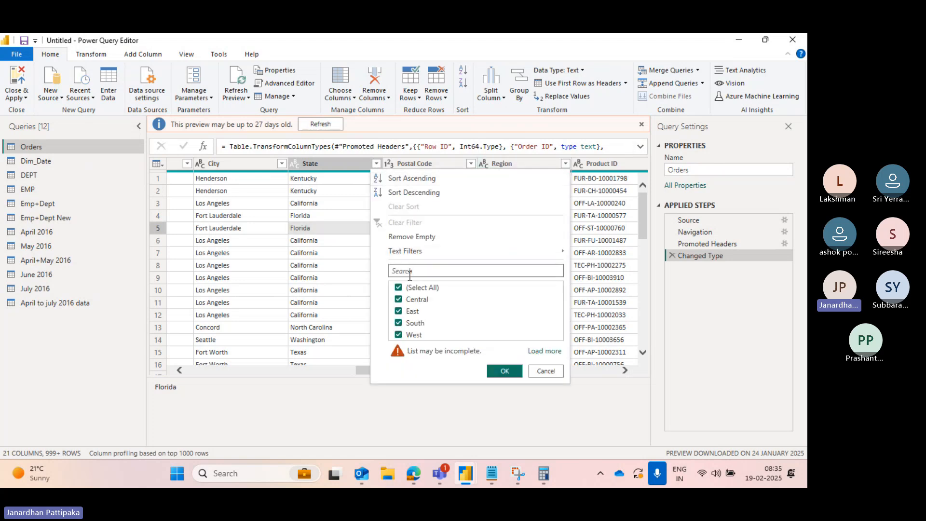
pyautogui.click(399, 288)
pyautogui.click(399, 325)
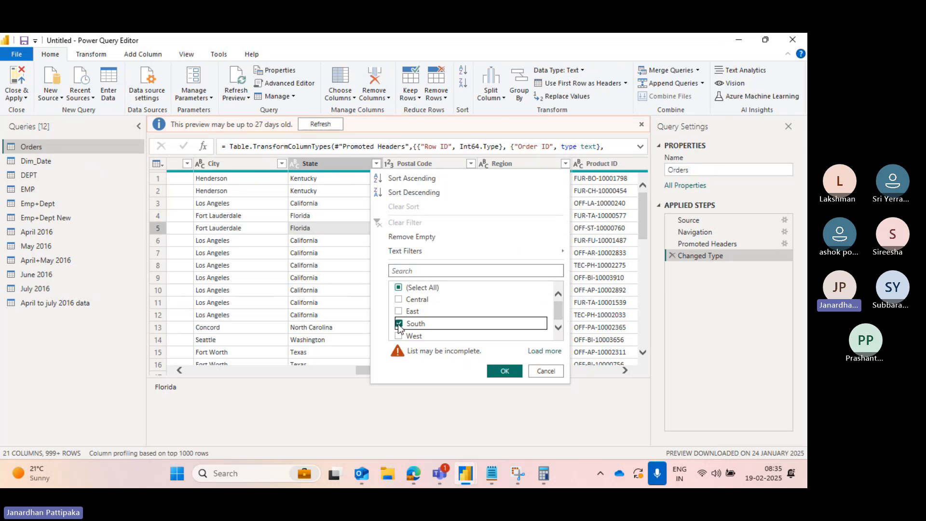
pyautogui.click(505, 371)
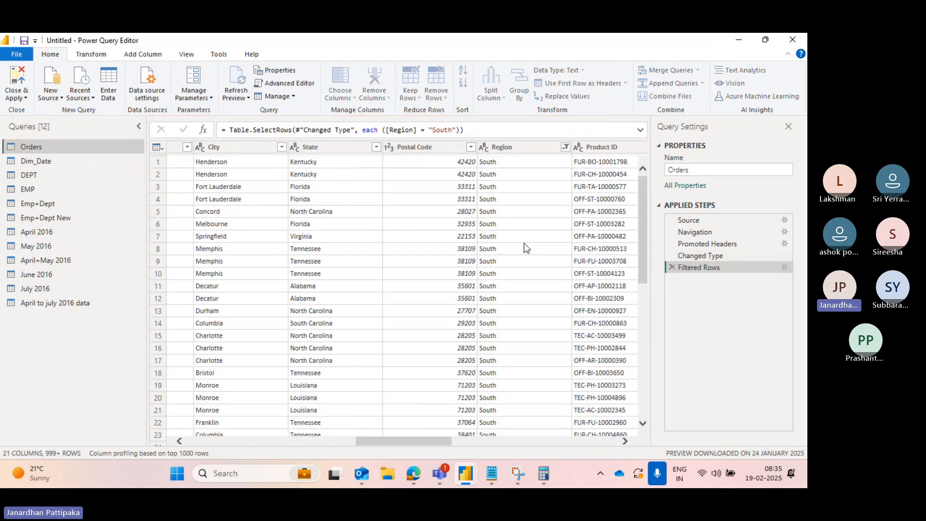
# - Change the Orders Region filter so only East rows are kept
pyautogui.scroll(-6, 502, 362)
pyautogui.scroll(6, 502, 362)
pyautogui.scroll(-1, 503, 367)
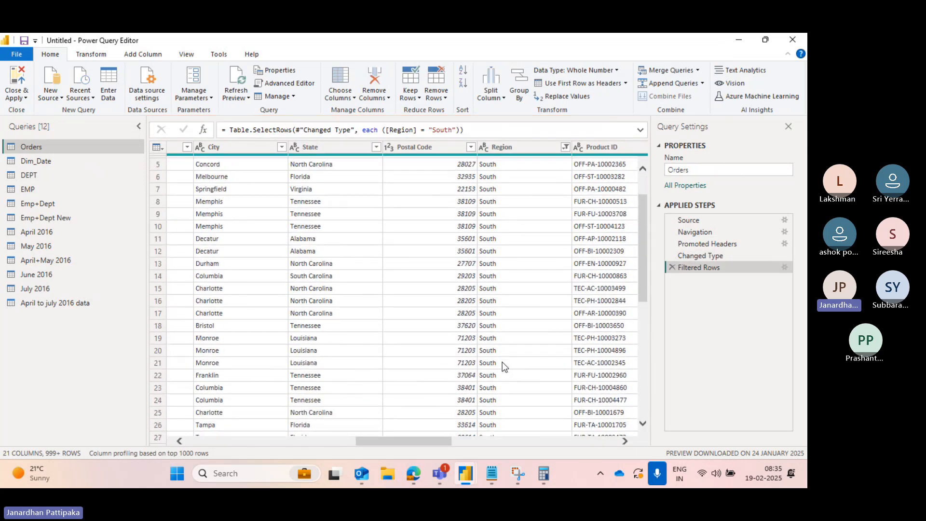
pyautogui.hscroll(3, 532, 193)
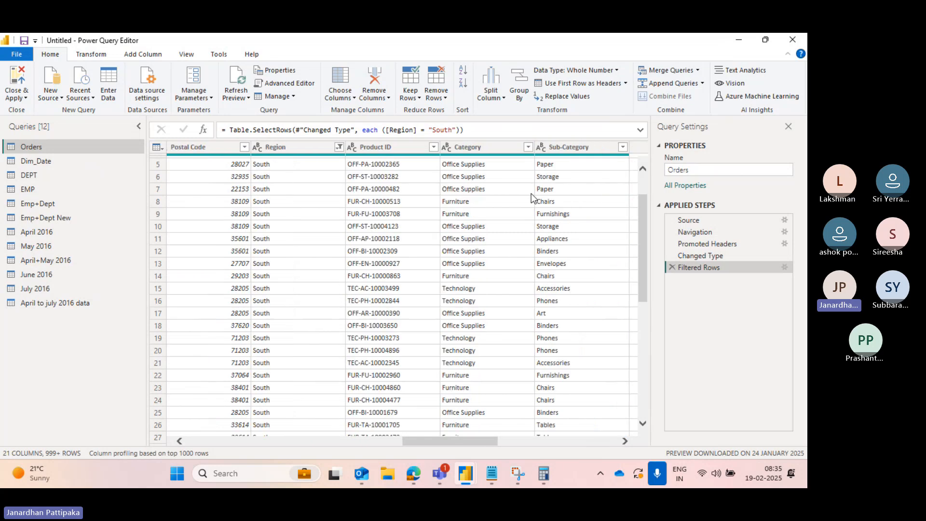
pyautogui.hscroll(5, 428, 200)
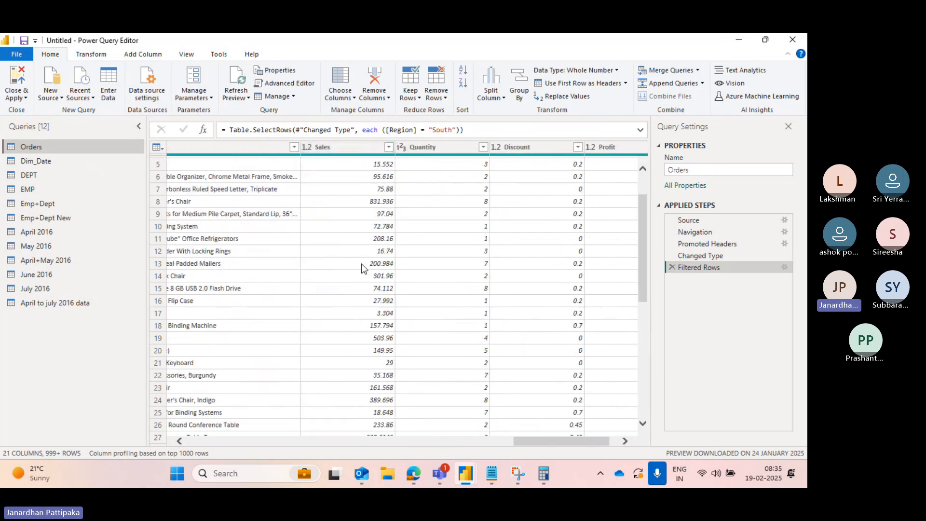
pyautogui.hscroll(-6, 356, 265)
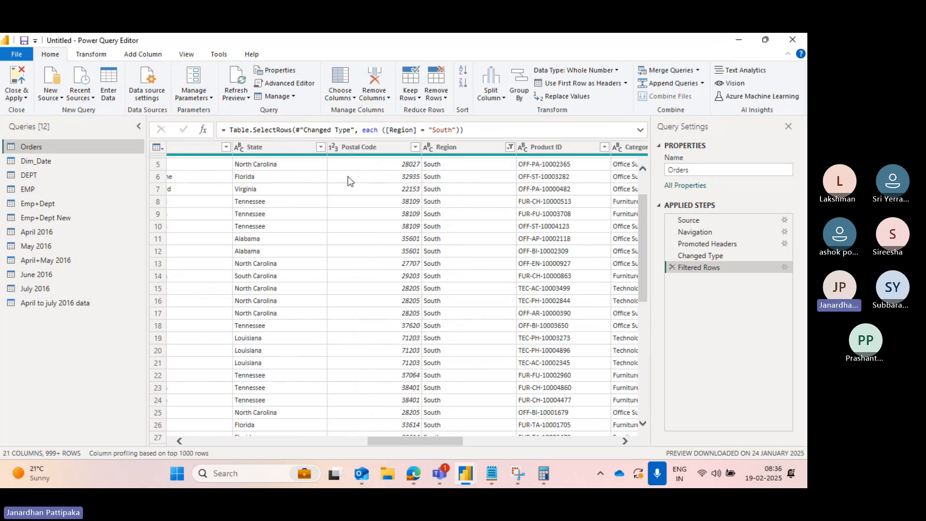
pyautogui.hscroll(3, 472, 178)
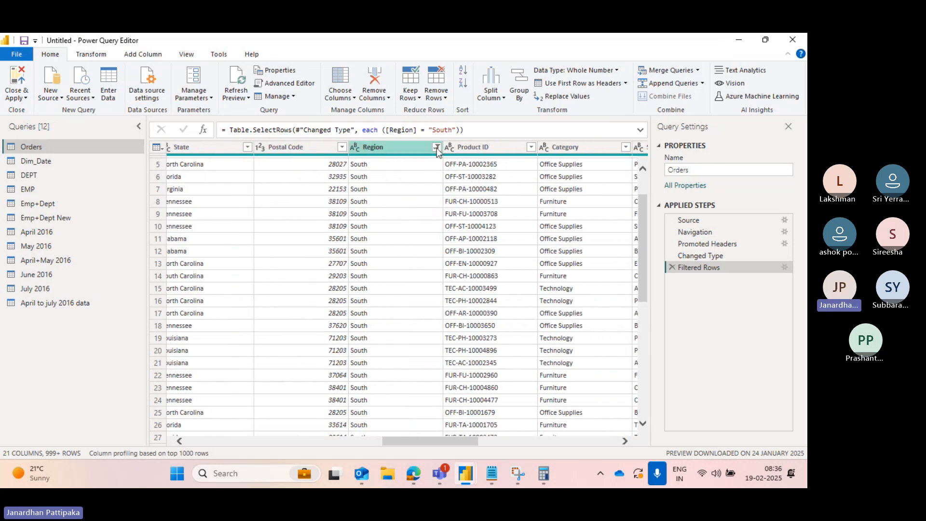
pyautogui.click(436, 148)
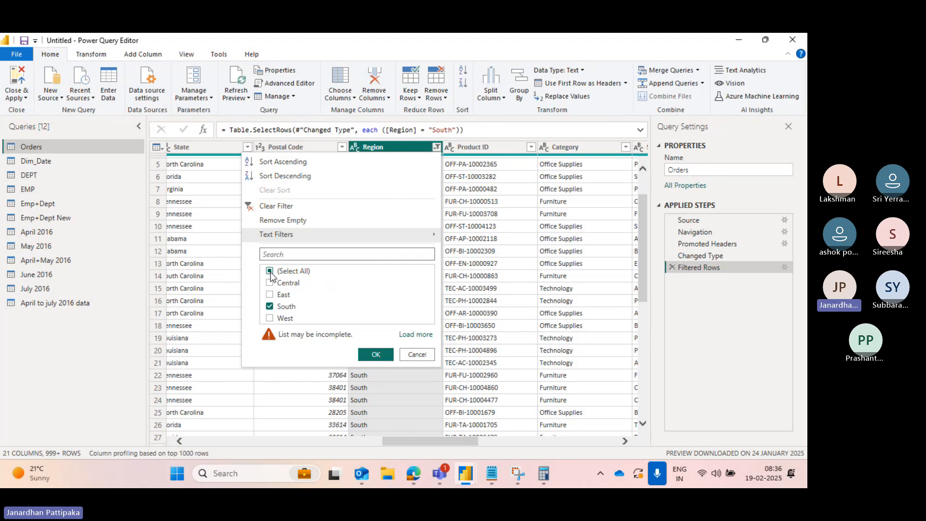
pyautogui.click(270, 272)
pyautogui.click(272, 307)
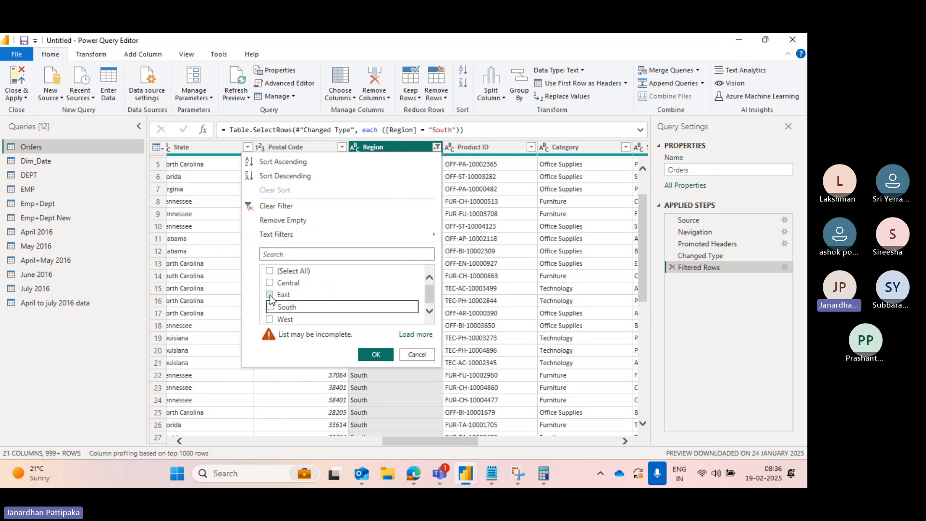
pyautogui.click(270, 306)
pyautogui.click(383, 354)
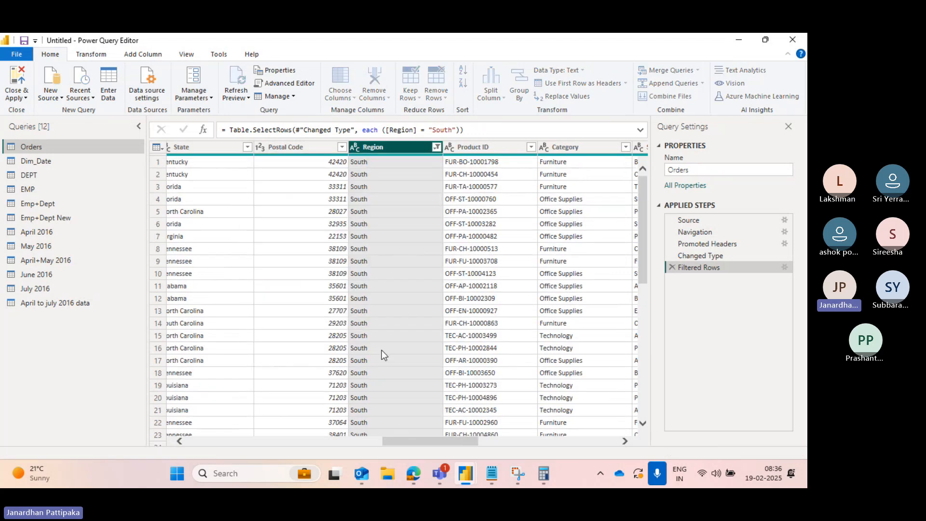
# - Scroll through the East-filtered Orders columns and check the Region filter list without changing it
pyautogui.hscroll(5, 487, 235)
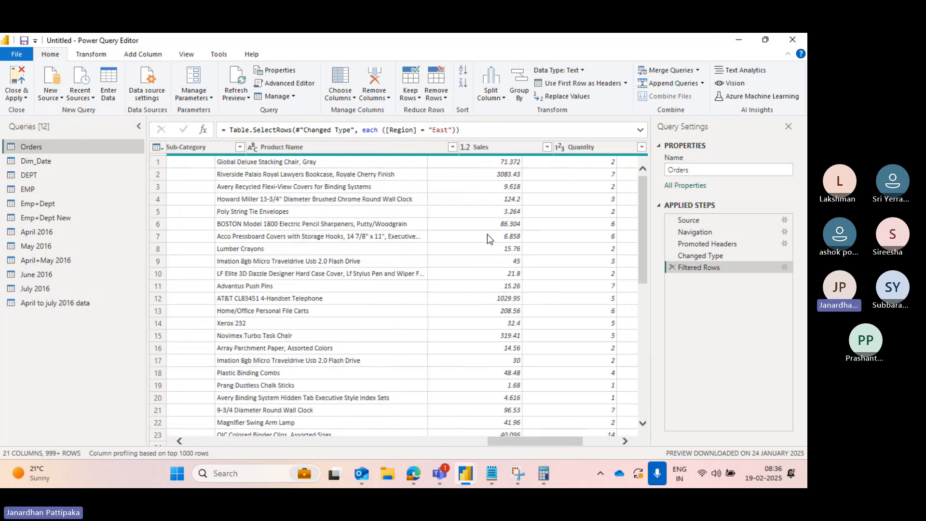
pyautogui.hscroll(1, 487, 234)
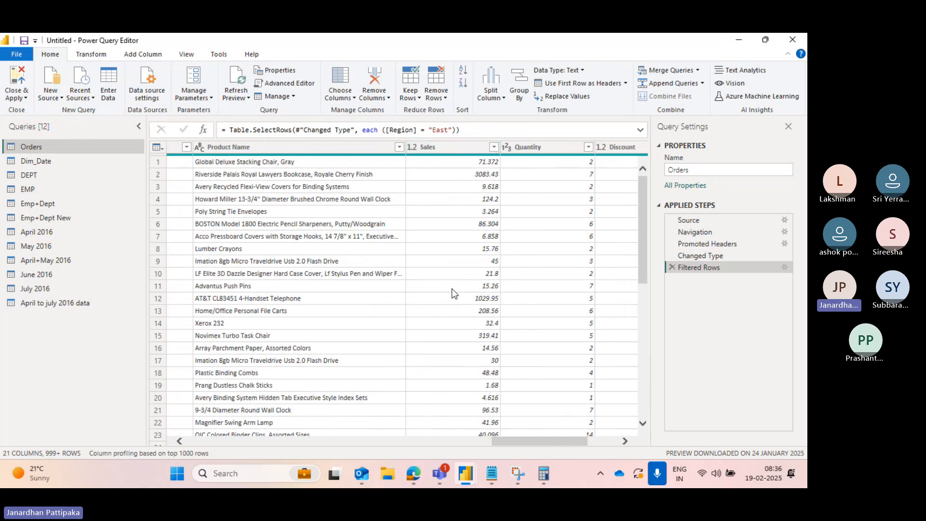
pyautogui.hscroll(-6, 453, 293)
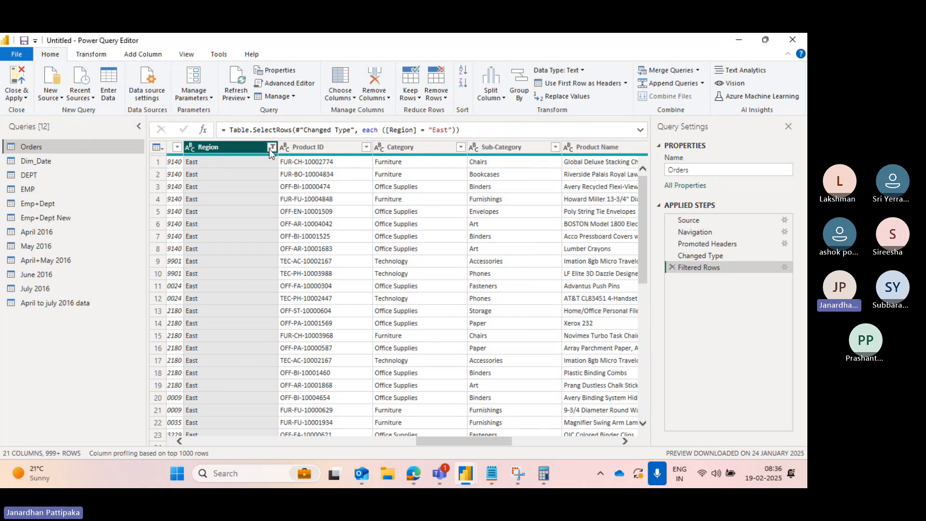
pyautogui.click(270, 149)
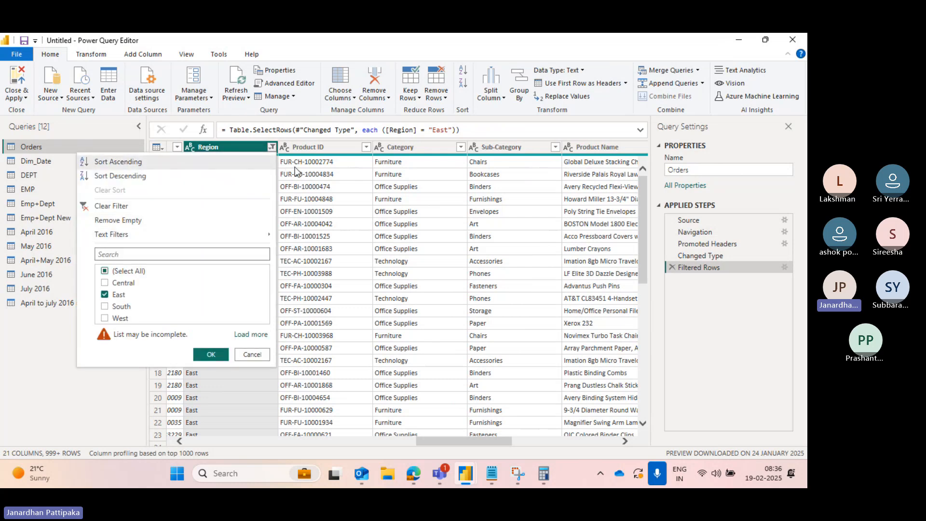
pyautogui.click(294, 167)
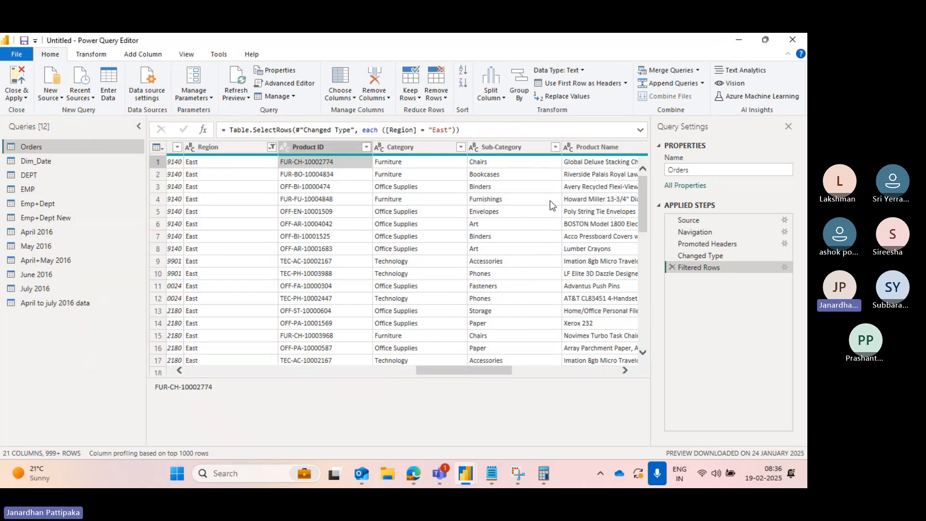
pyautogui.hscroll(5, 550, 201)
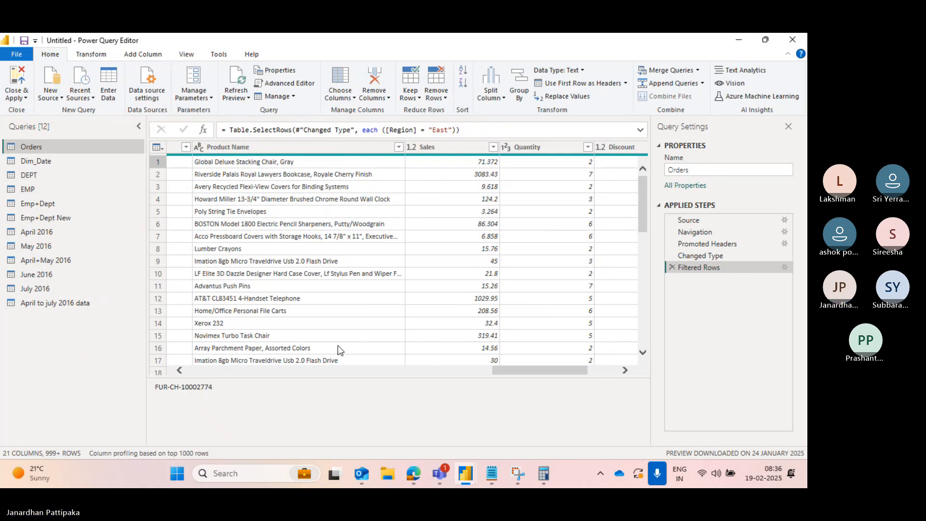
pyautogui.hscroll(-5, 338, 346)
pyautogui.hscroll(-3, 337, 345)
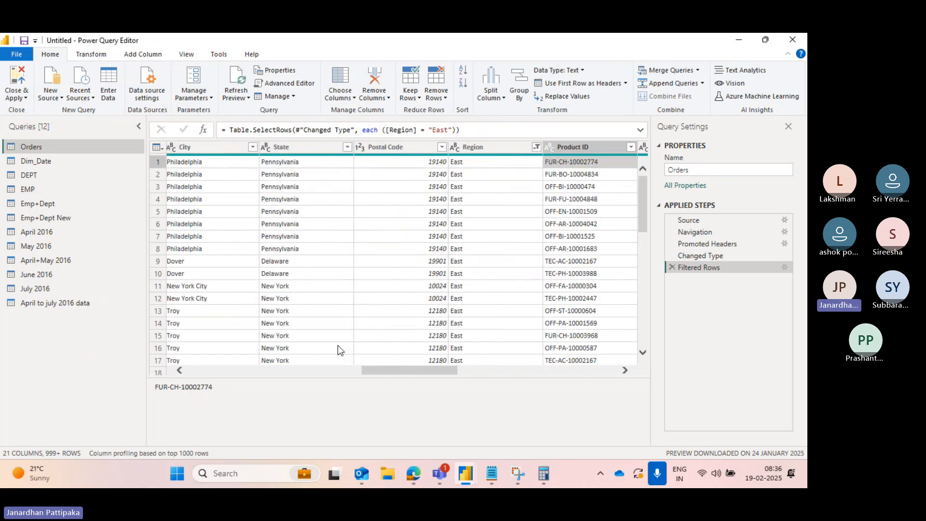
pyautogui.hscroll(-5, 338, 345)
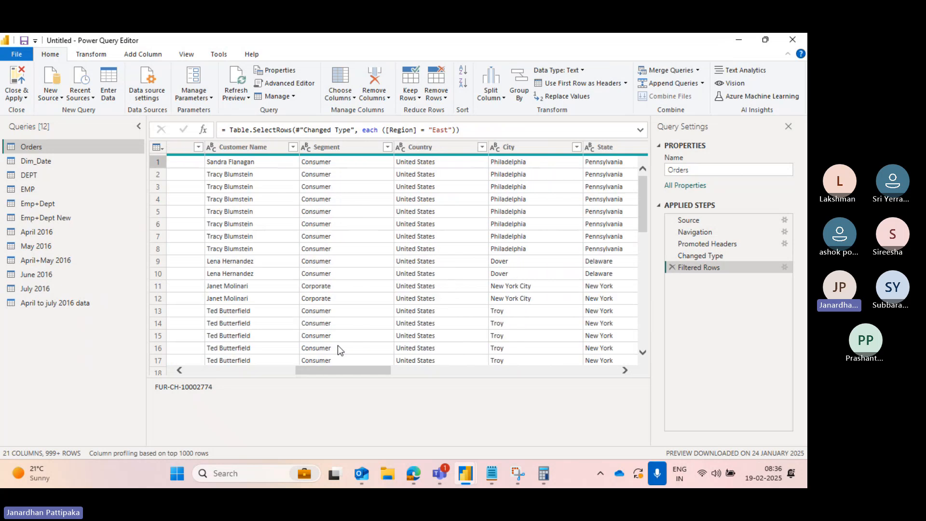
pyautogui.hscroll(7, 338, 345)
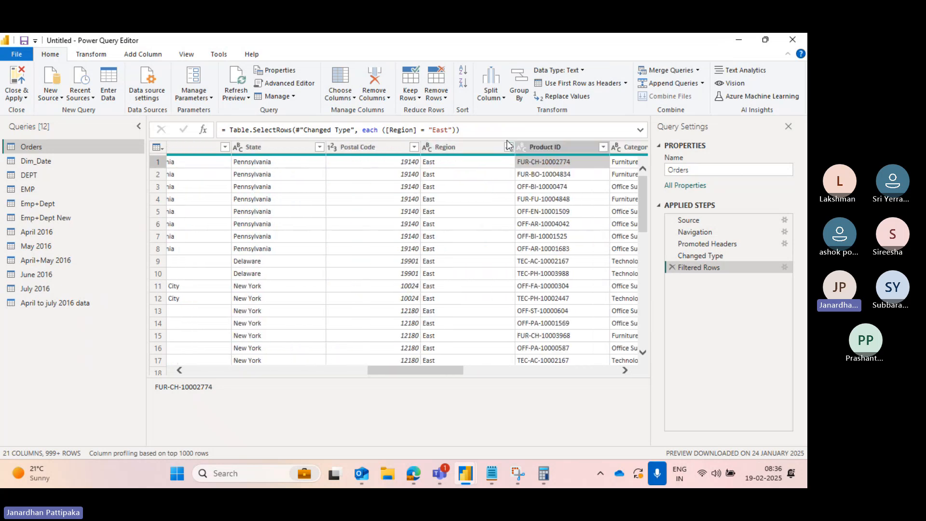
# - Change the Orders Region filter so only West rows are kept
pyautogui.click(509, 146)
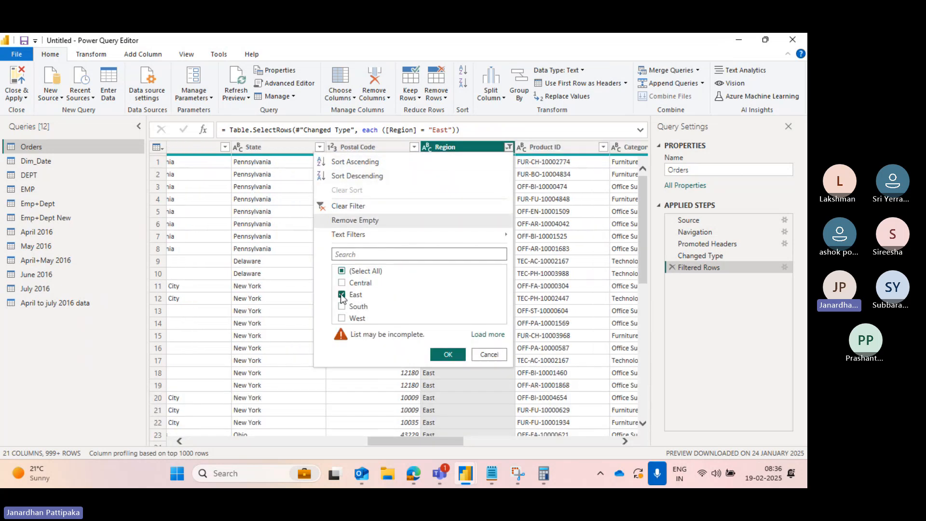
pyautogui.click(343, 294)
pyautogui.click(343, 319)
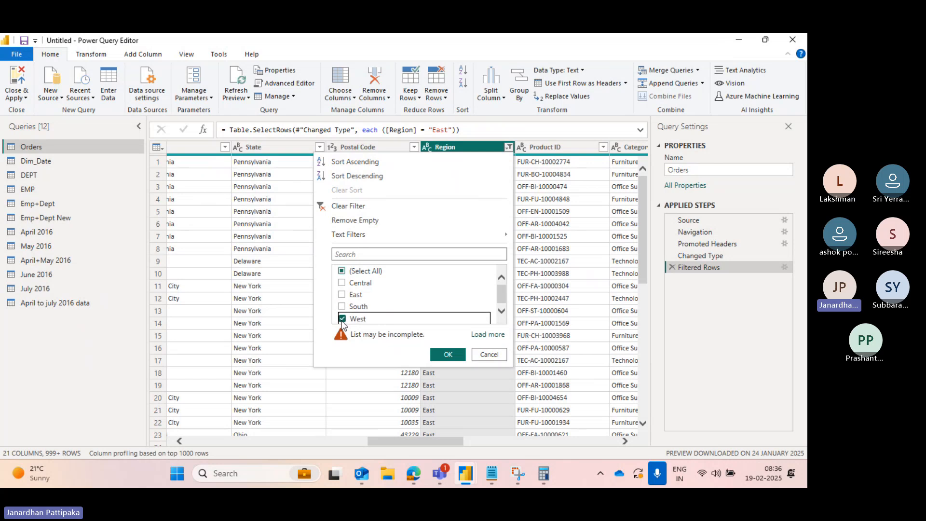
pyautogui.click(444, 355)
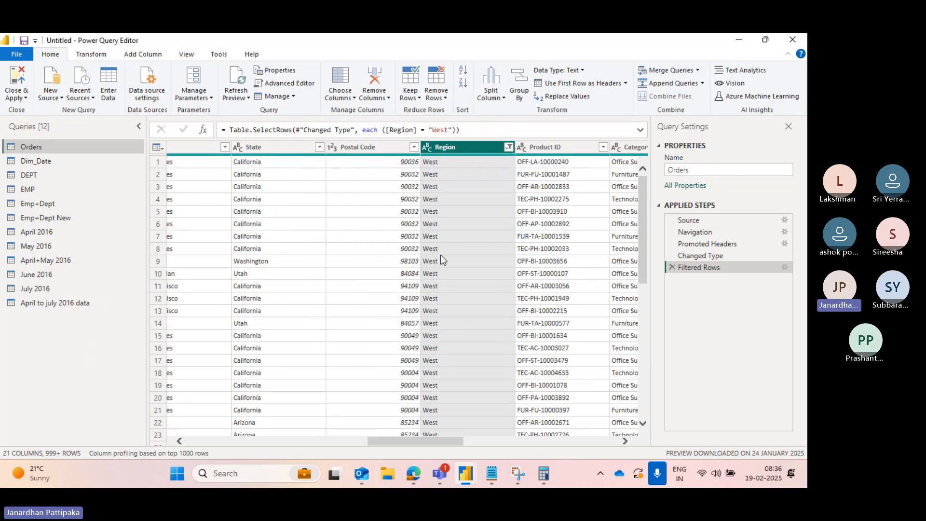
# - Clear the filter on the Orders Region column
pyautogui.hscroll(10, 447, 213)
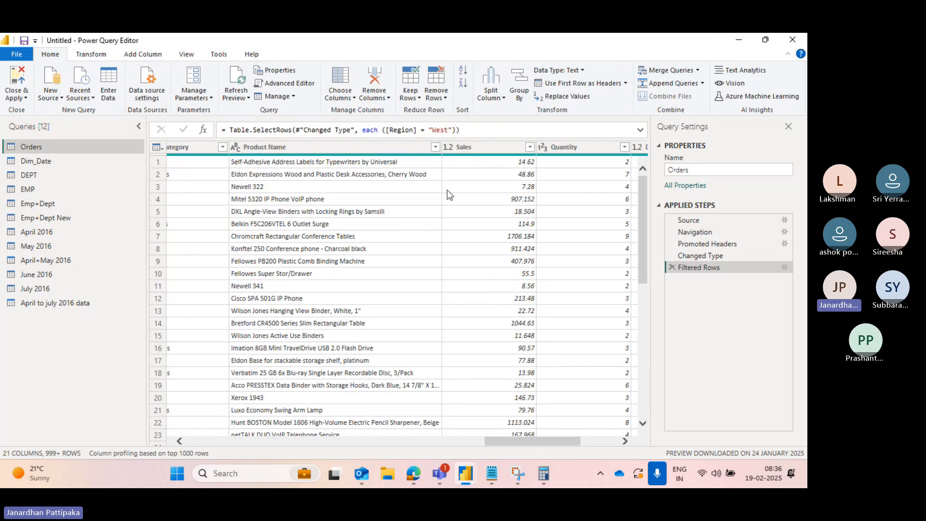
pyautogui.hscroll(-10, 372, 209)
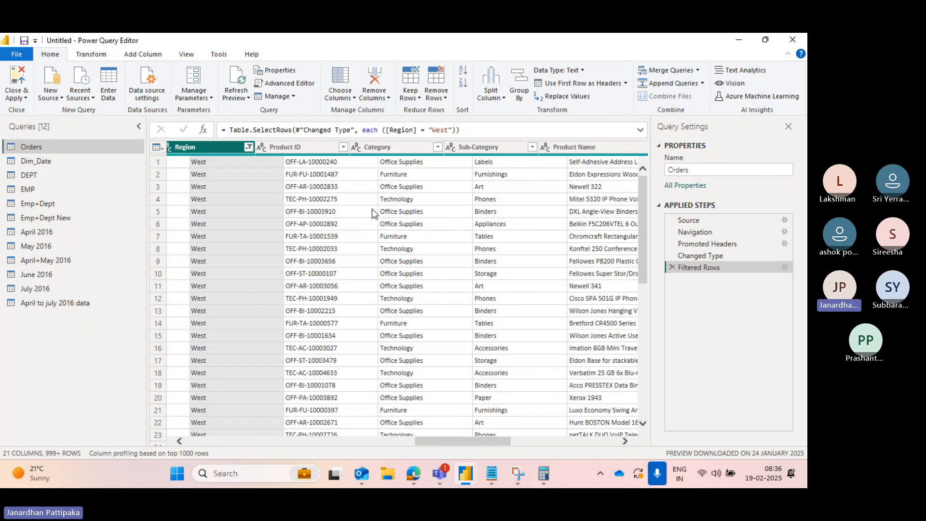
pyautogui.hscroll(-2, 372, 208)
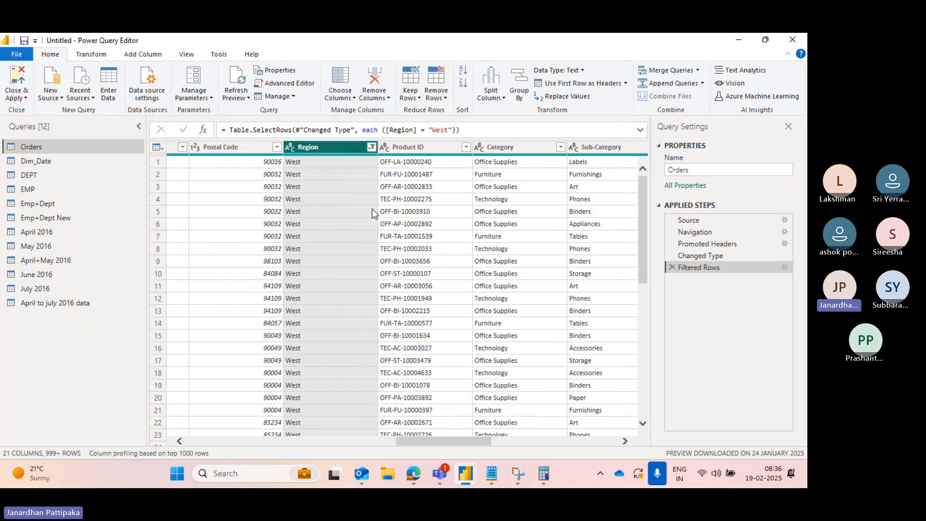
pyautogui.click(372, 148)
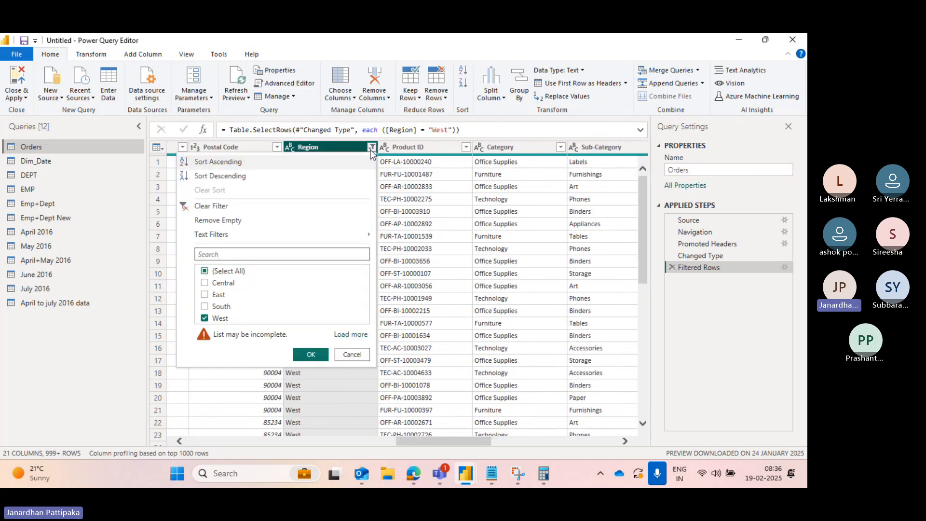
pyautogui.click(191, 209)
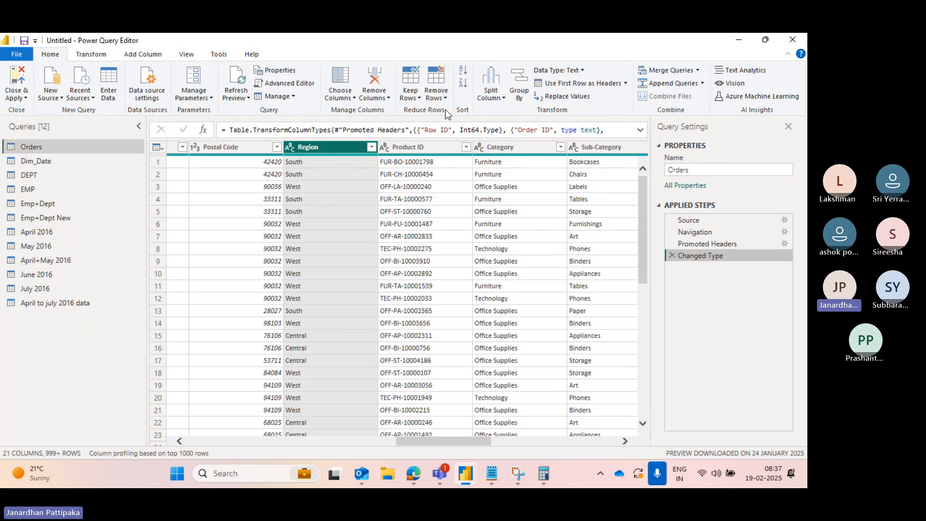
# - Start a Group By on Region and name the new column Region wise sum of sales
pyautogui.click(525, 87)
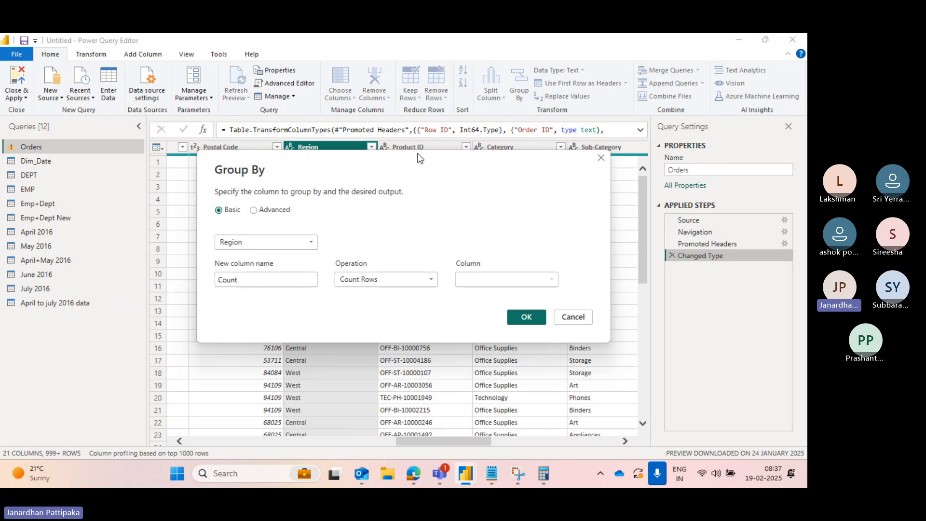
pyautogui.moveTo(419, 158); pyautogui.dragTo(418, 228)
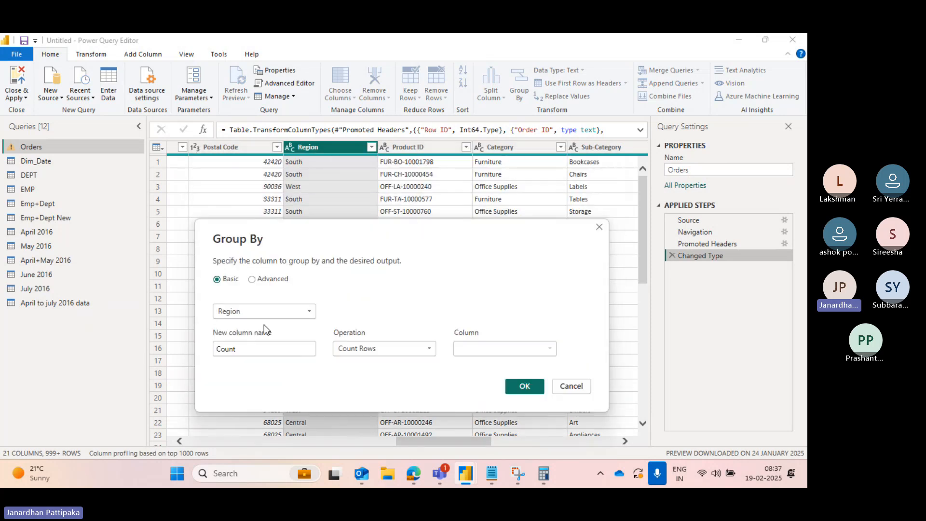
pyautogui.moveTo(394, 235); pyautogui.dragTo(401, 160)
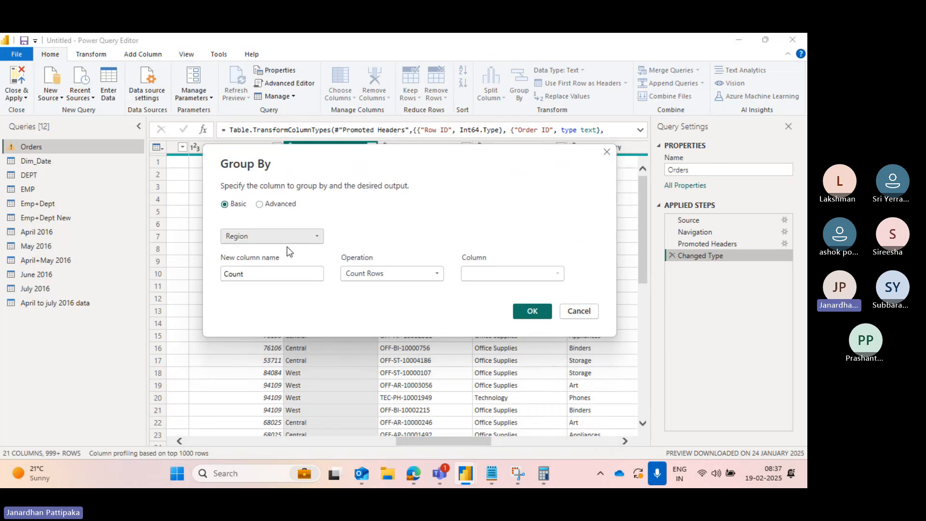
pyautogui.click(249, 275)
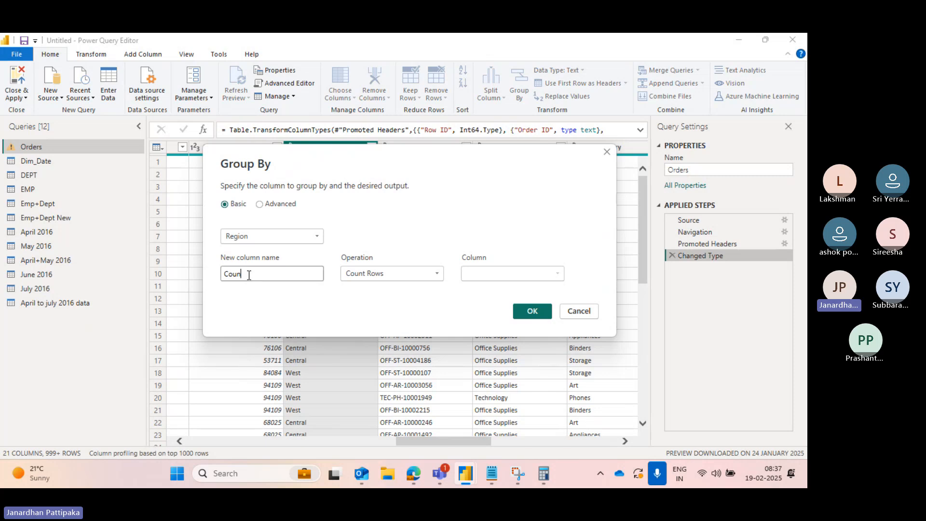
pyautogui.press('BackSpace')
pyautogui.press('BackSpace')
pyautogui.press('BackSpace')
pyautogui.press('BackSpace')
pyautogui.press('BackSpace')
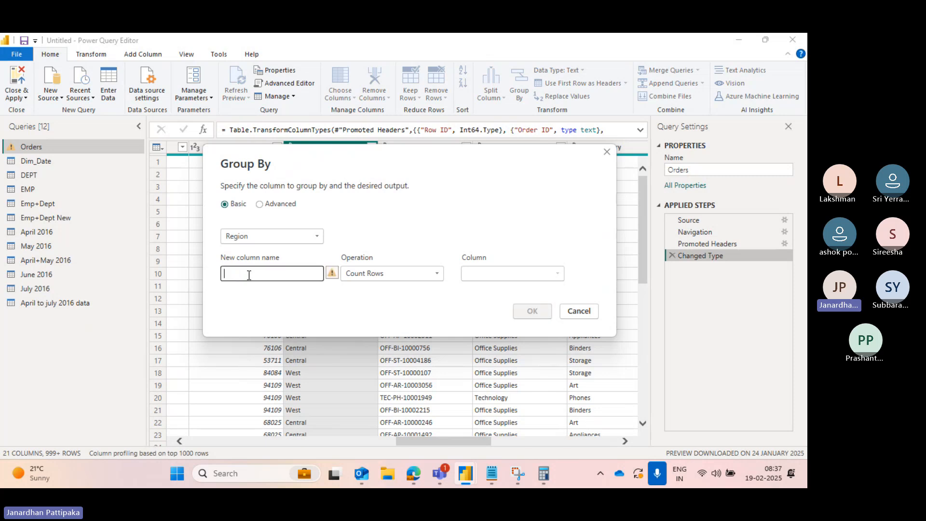
pyautogui.write('Su')
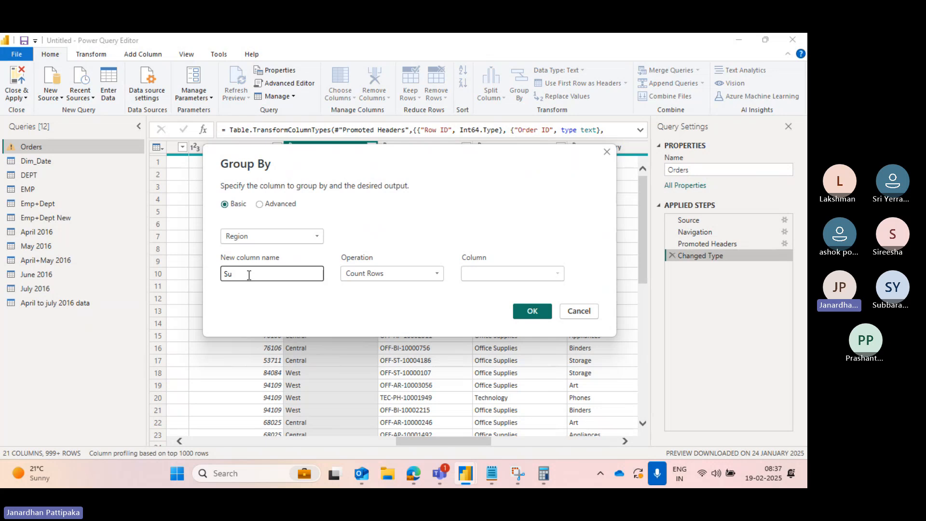
pyautogui.write('m')
pyautogui.press('BackSpace')
pyautogui.press('BackSpace')
pyautogui.press('BackSpace')
pyautogui.press('BackSpace')
pyautogui.write('Region')
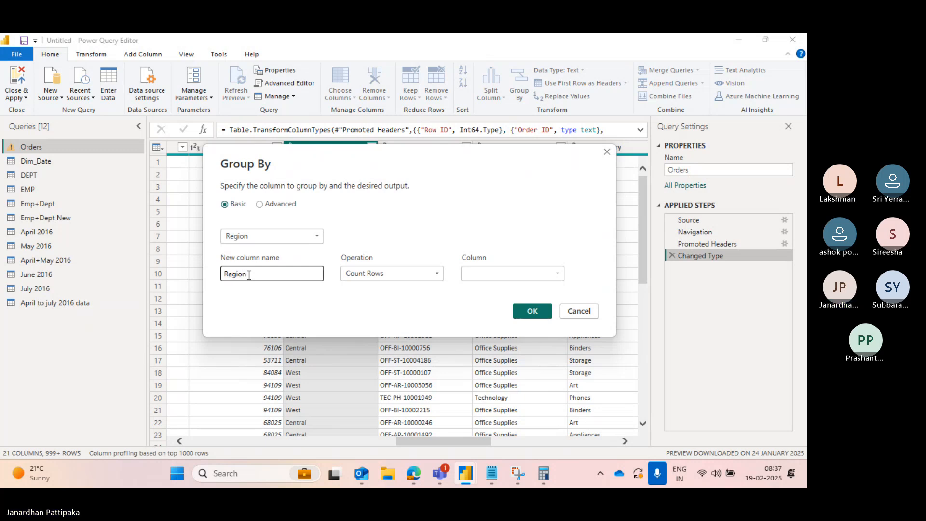
pyautogui.write(' wise si')
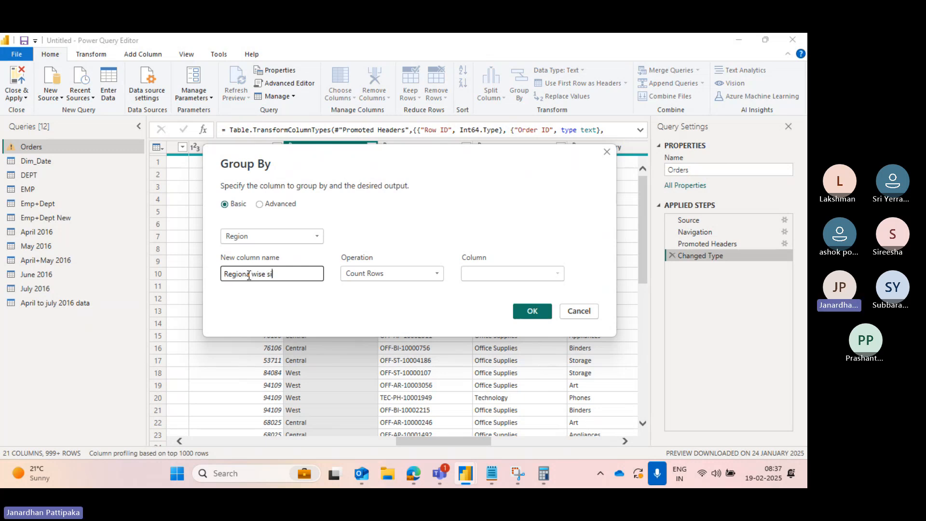
pyautogui.write('m of sales')
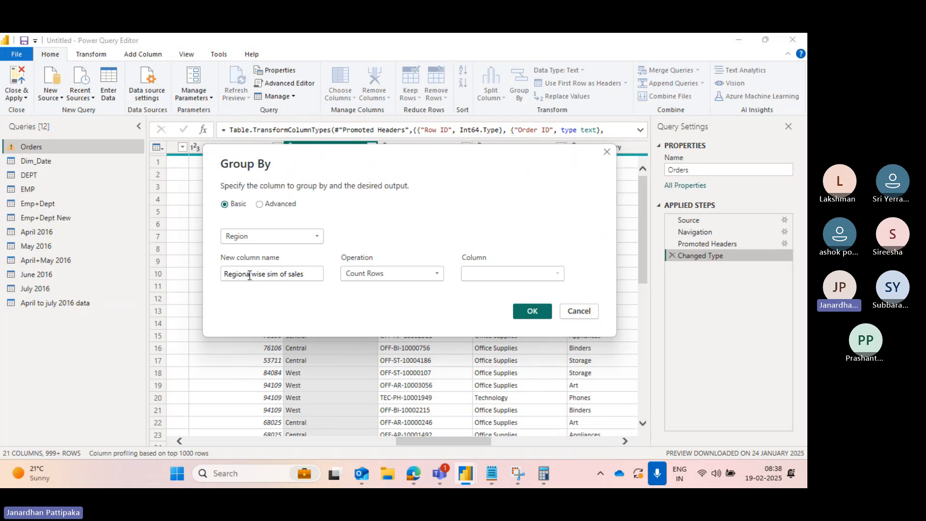
pyautogui.press('BackSpace')
pyautogui.click(270, 274)
pyautogui.press('BackSpace')
pyautogui.write('u')
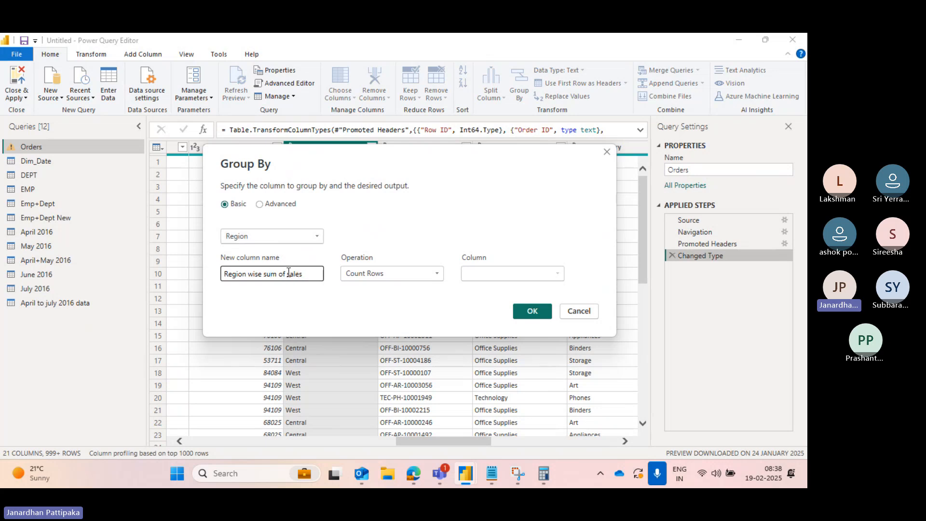
# - Set the grouping operation to Sum over the Sales column and apply the Group By
pyautogui.click(437, 273)
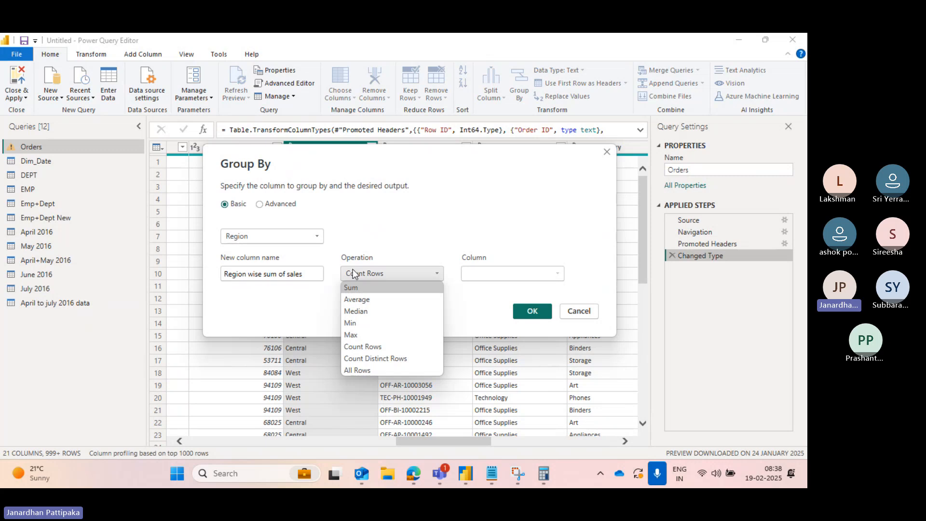
pyautogui.click(351, 288)
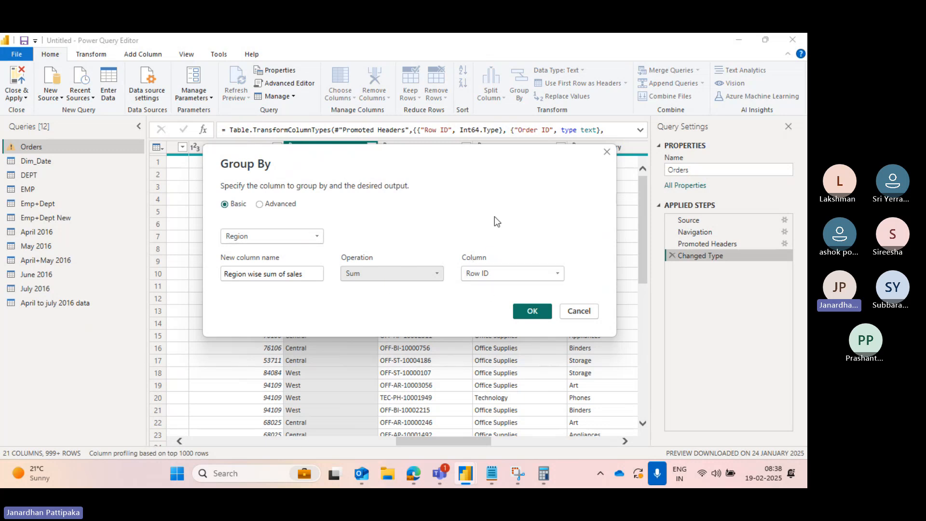
pyautogui.moveTo(484, 158); pyautogui.dragTo(454, 277)
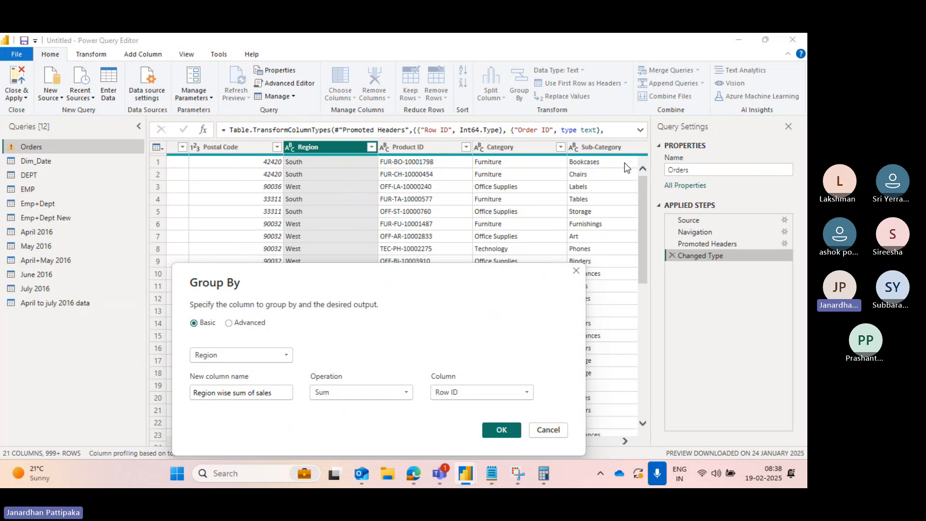
pyautogui.moveTo(470, 295); pyautogui.dragTo(470, 156)
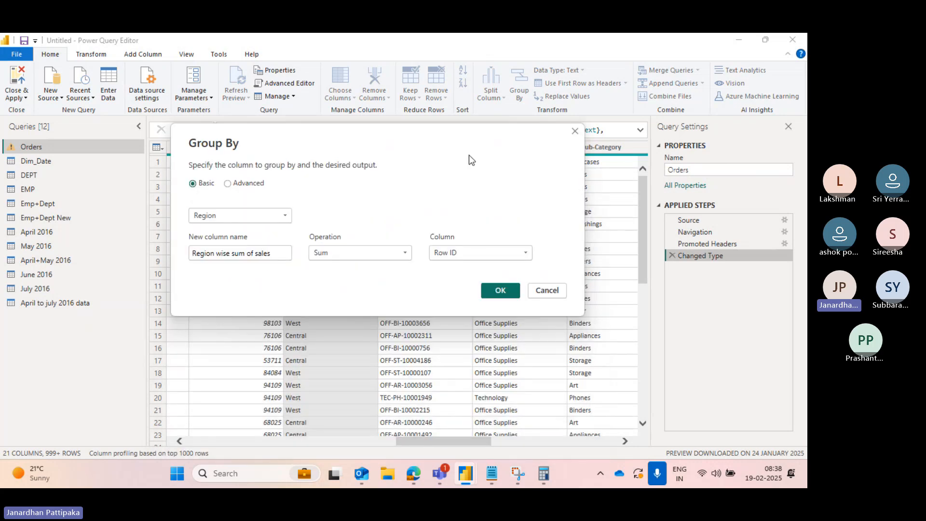
pyautogui.click(527, 255)
pyautogui.scroll(-1, 462, 349)
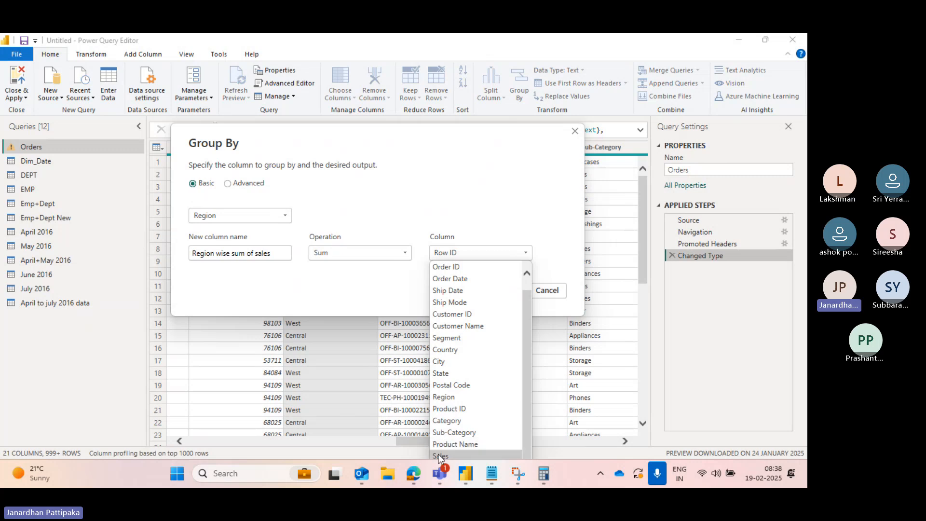
pyautogui.click(438, 454)
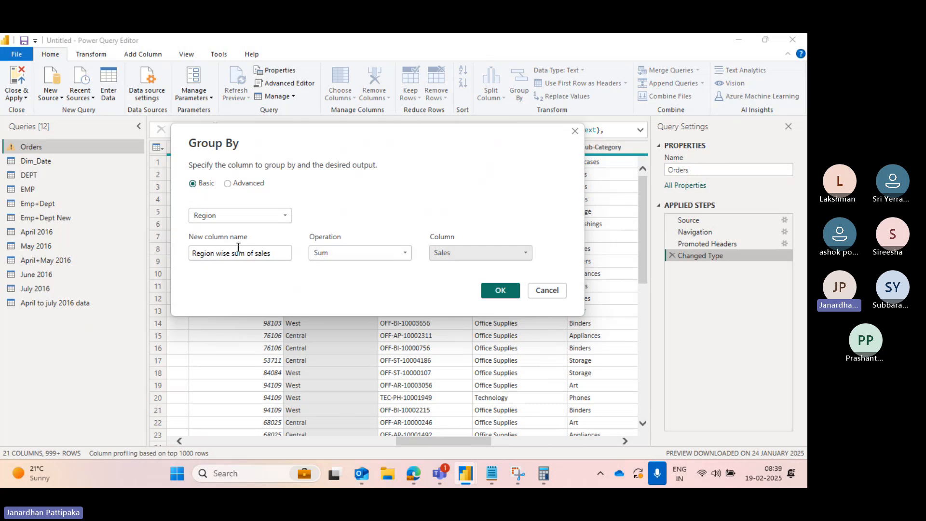
pyautogui.click(503, 289)
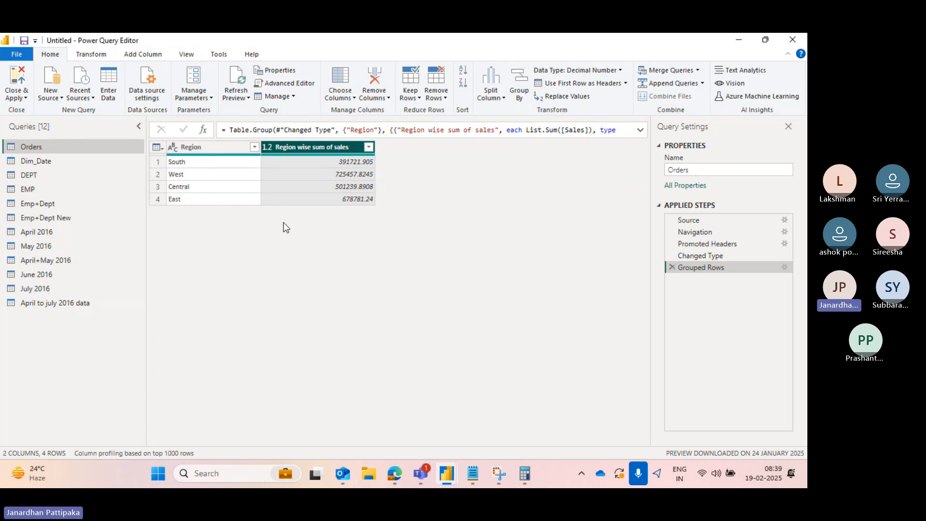
# - Close and apply the query changes, then expand the Orders table's fields in report view
pyautogui.click(26, 98)
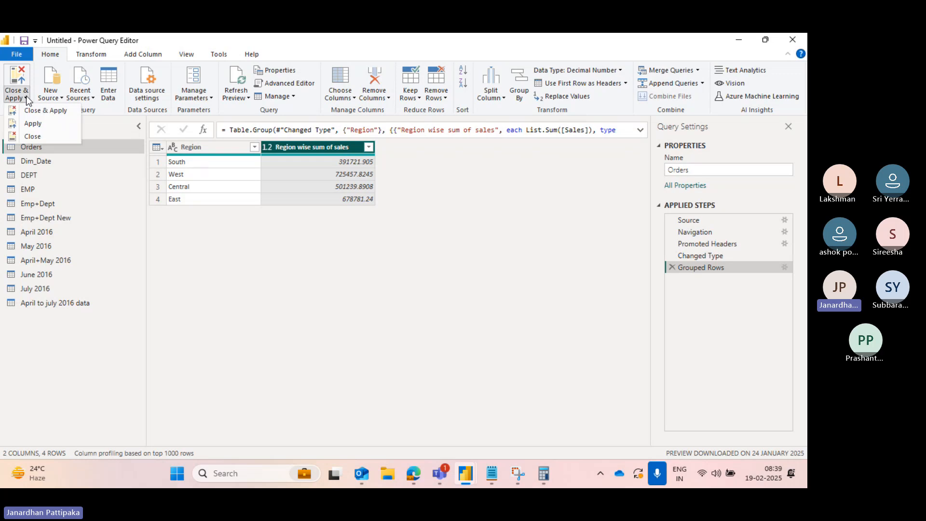
pyautogui.click(29, 110)
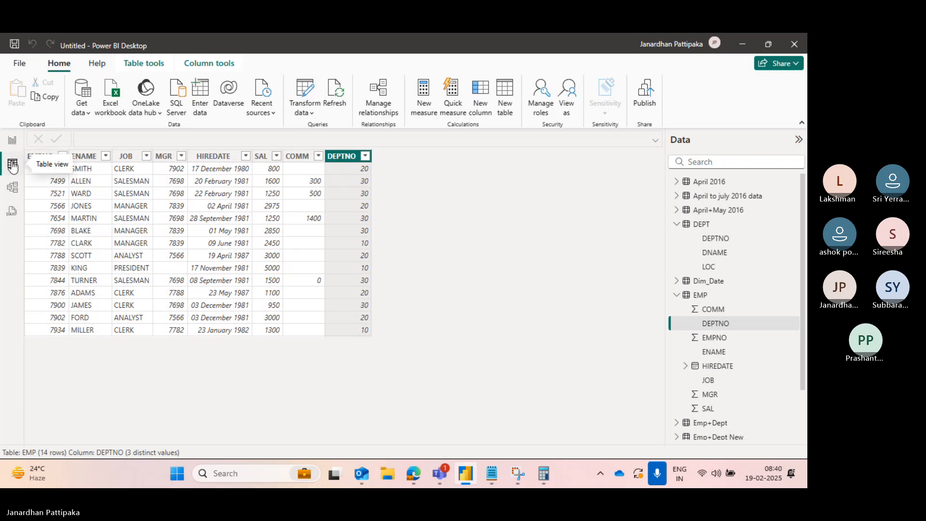
pyautogui.click(13, 142)
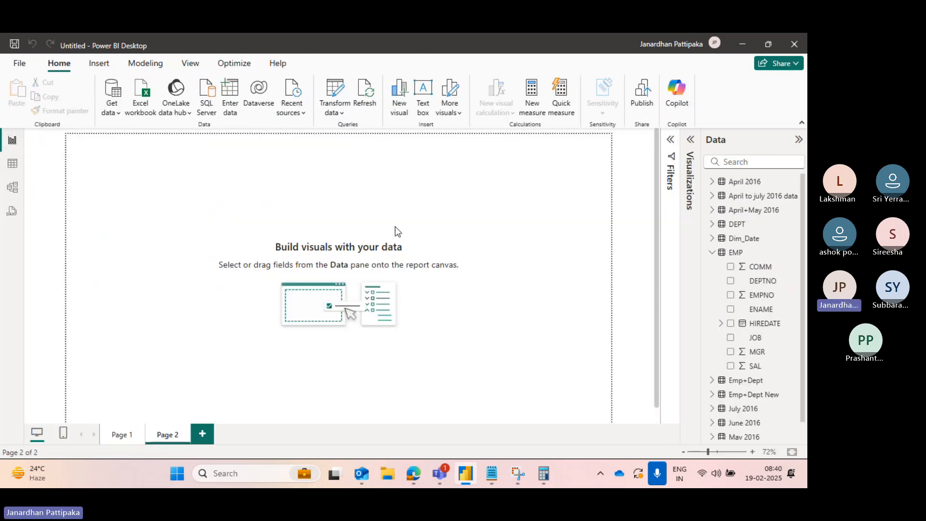
pyautogui.click(712, 252)
pyautogui.click(713, 337)
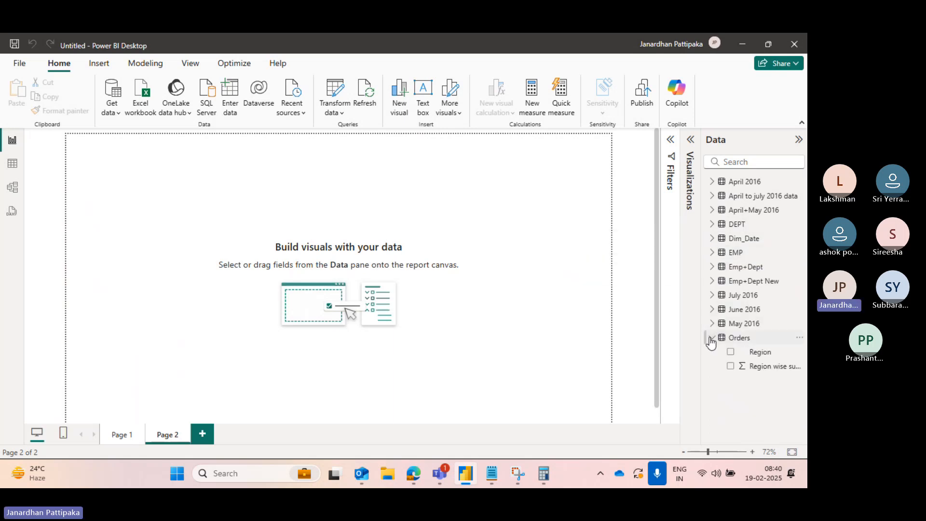
# - Open the Visualizations pane and add a Table visual to the report page
pyautogui.click(691, 140)
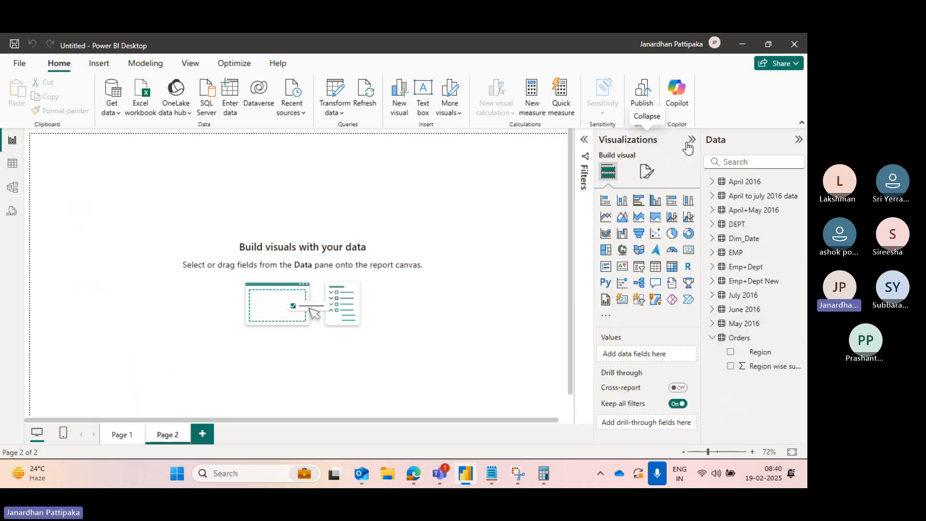
pyautogui.click(671, 273)
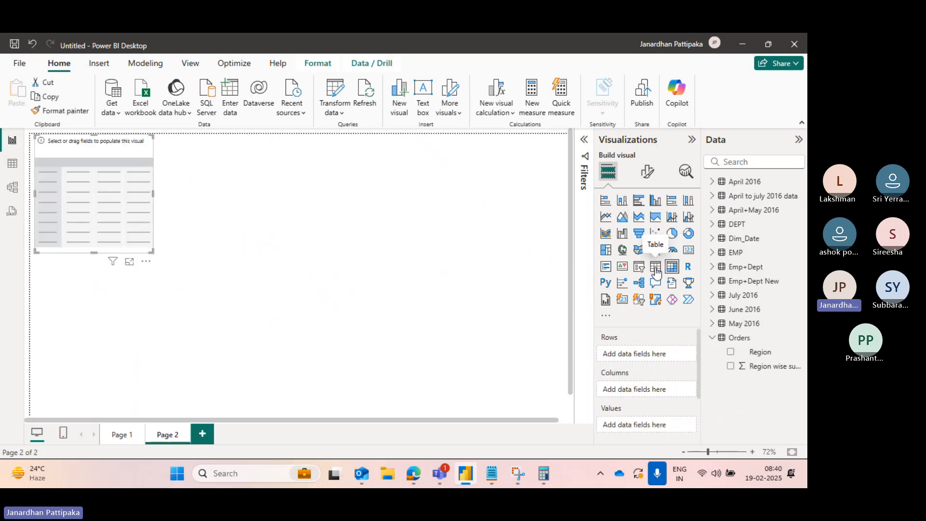
pyautogui.click(656, 273)
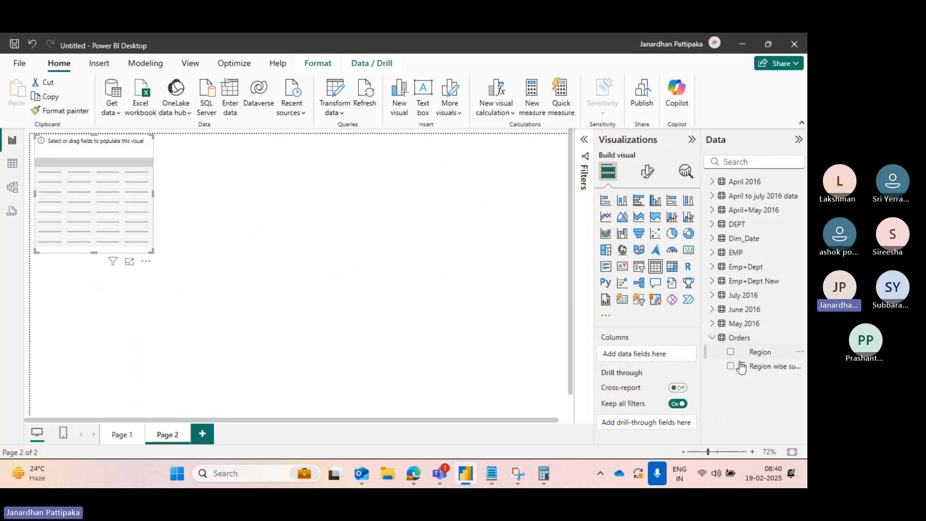
# - Switch to table view and open the Orders table's Region wise sum of sales column to review it
pyautogui.click(15, 164)
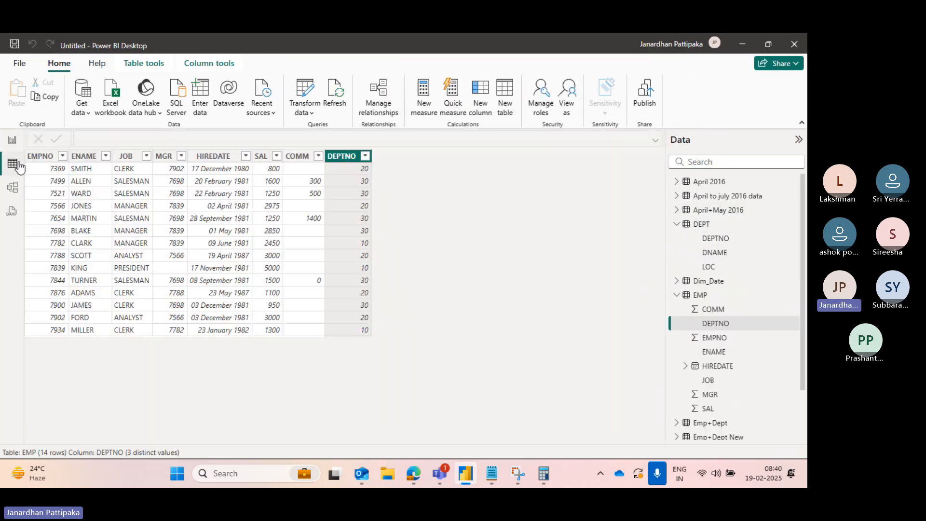
pyautogui.click(678, 295)
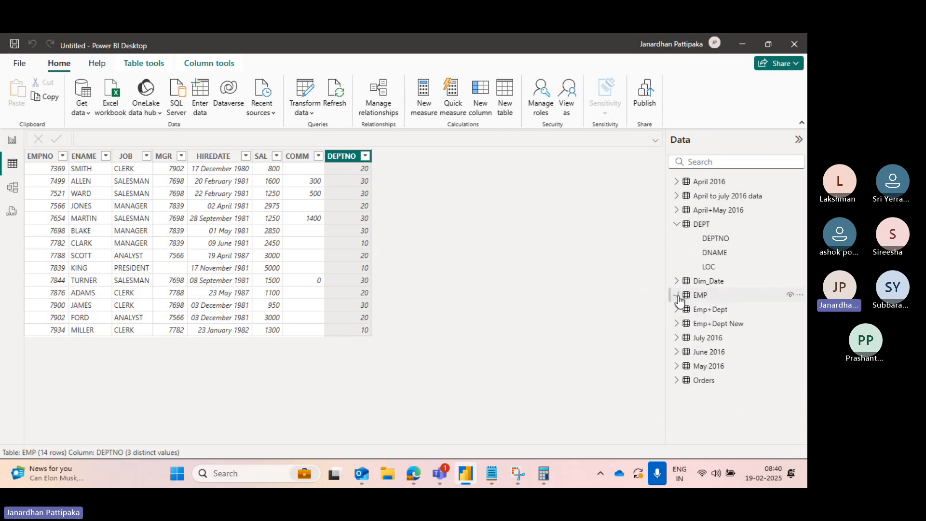
pyautogui.click(677, 382)
pyautogui.click(716, 411)
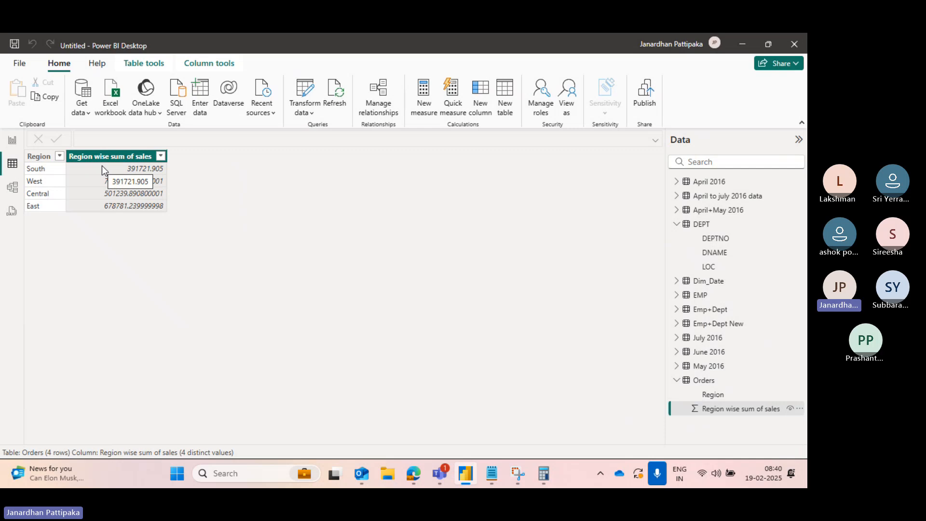
# - Switch to Snipping Tool and capture a snip of the grouped Region wise sum of sales table
pyautogui.click(514, 473)
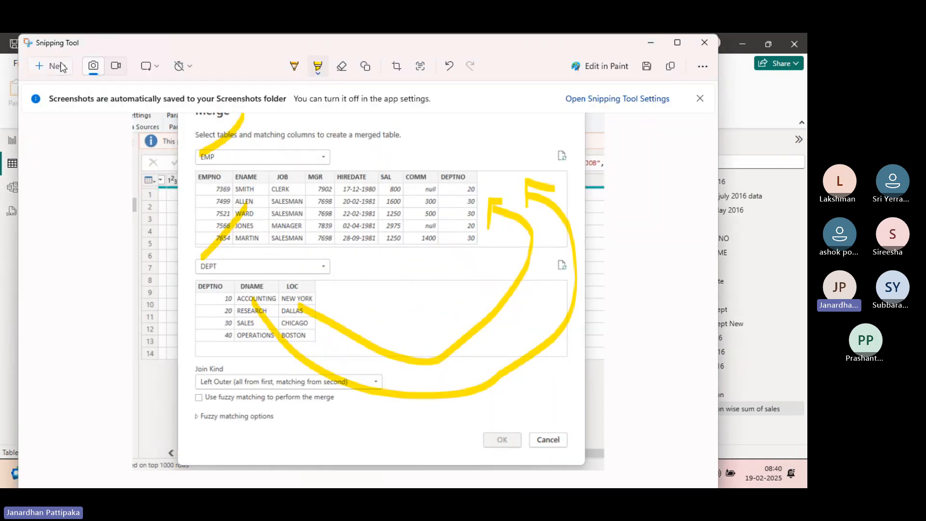
pyautogui.click(65, 67)
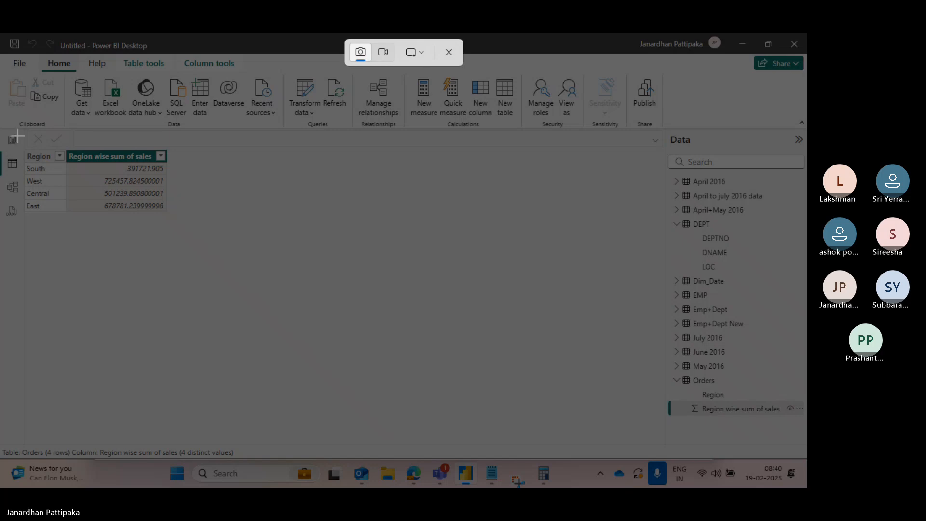
pyautogui.moveTo(17, 137); pyautogui.dragTo(215, 250)
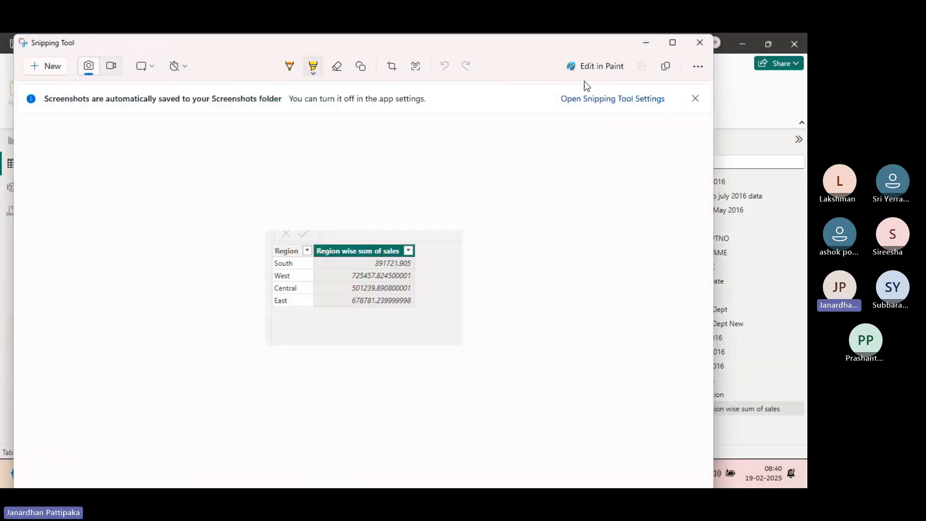
pyautogui.click(649, 44)
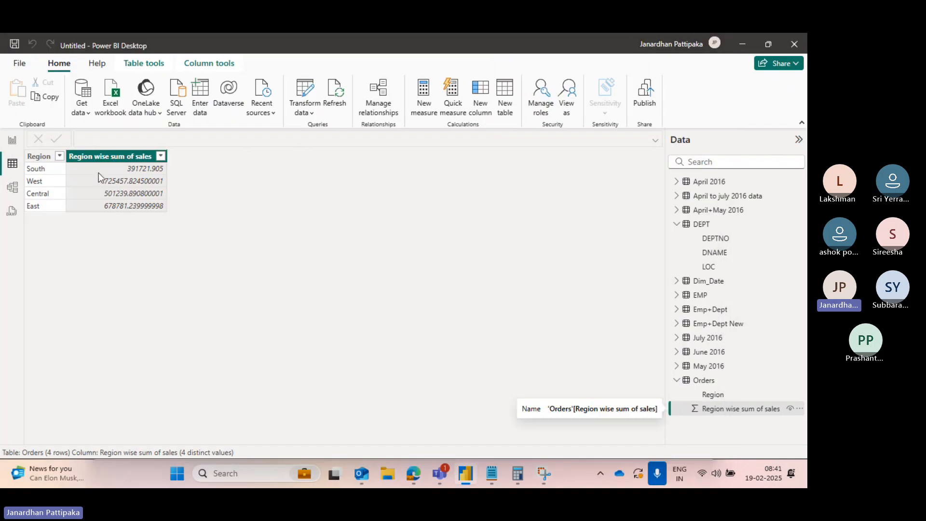
# - Open Power Query Editor, delete the Orders query's Grouped Rows step, and close and apply the changes
pyautogui.click(314, 114)
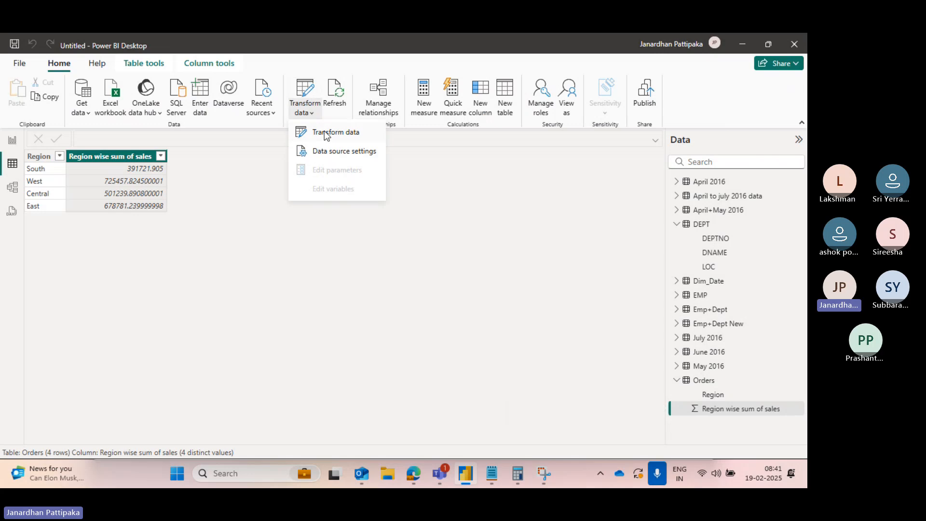
pyautogui.click(328, 134)
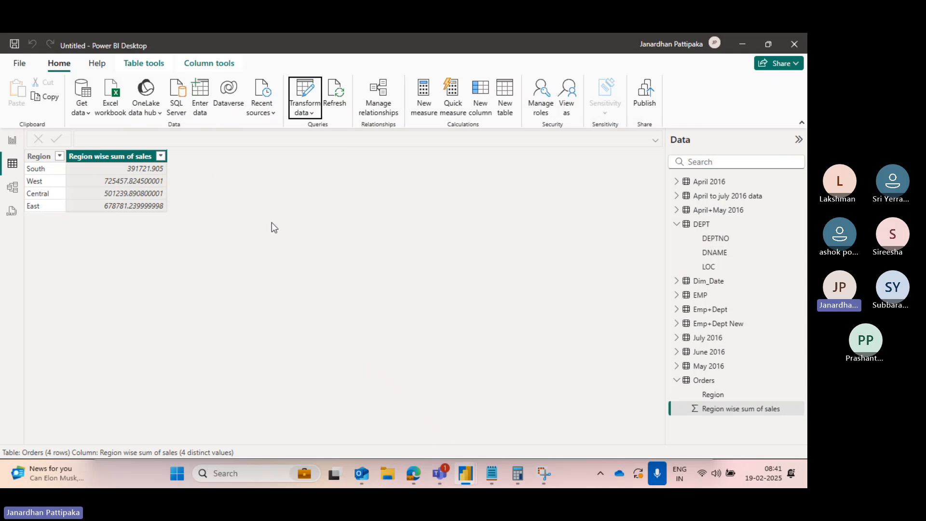
pyautogui.hotkey('alt', 'Tab')
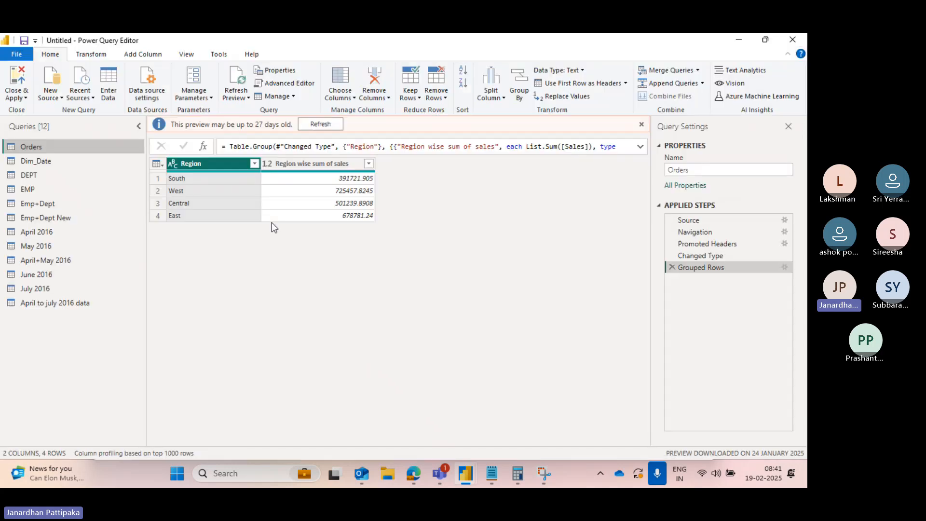
pyautogui.click(671, 268)
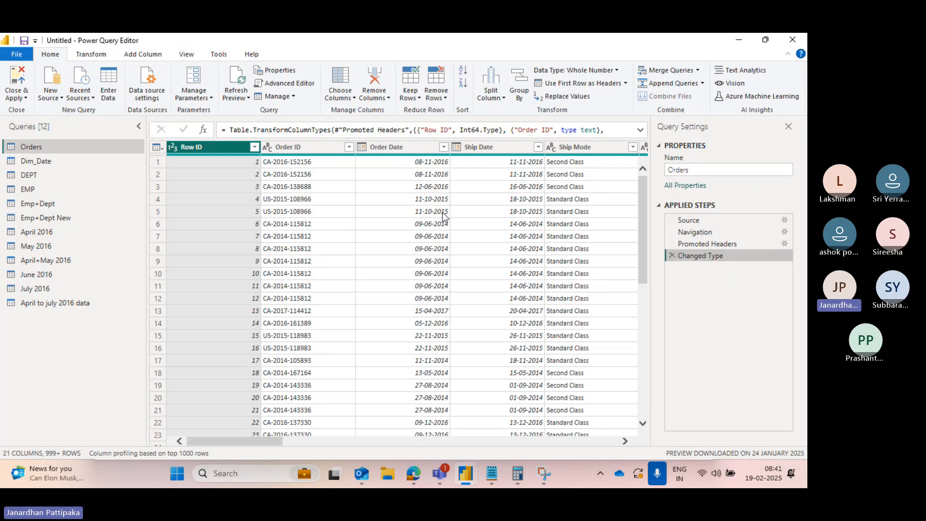
pyautogui.click(27, 98)
pyautogui.click(39, 109)
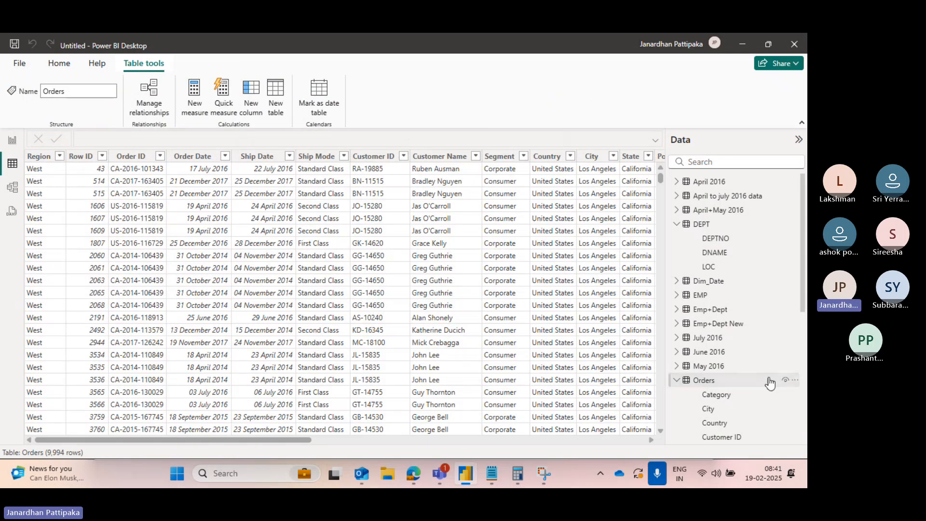
# - Add the Orders table's Region and Sales fields to the empty table visual on Page 2
pyautogui.scroll(-3, 770, 383)
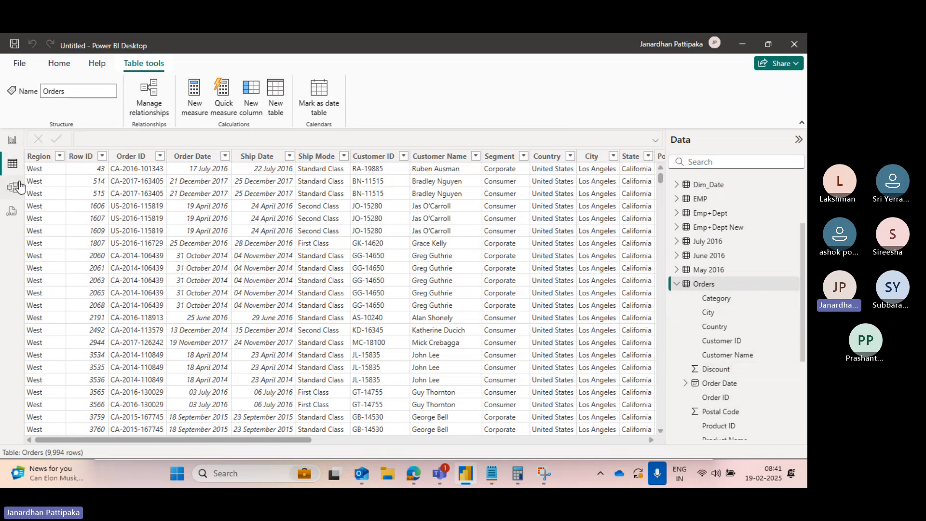
pyautogui.click(13, 143)
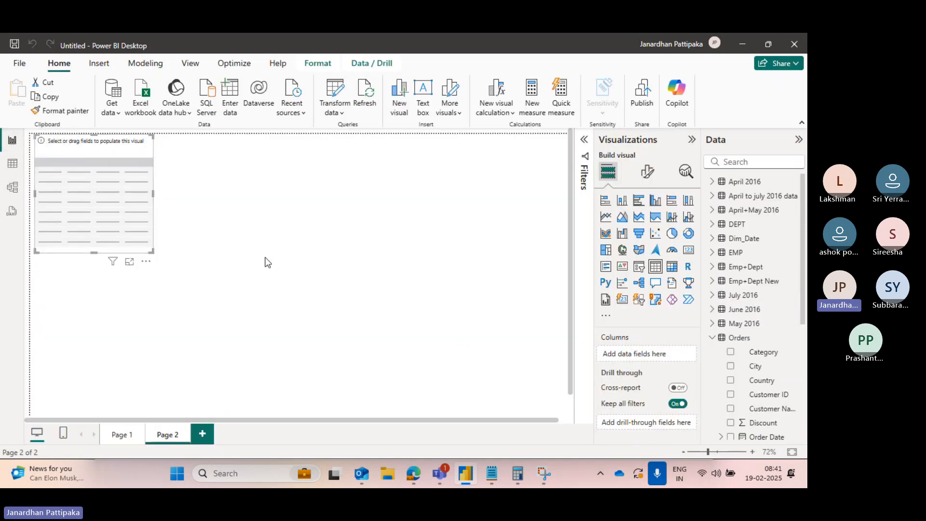
pyautogui.scroll(-4, 762, 374)
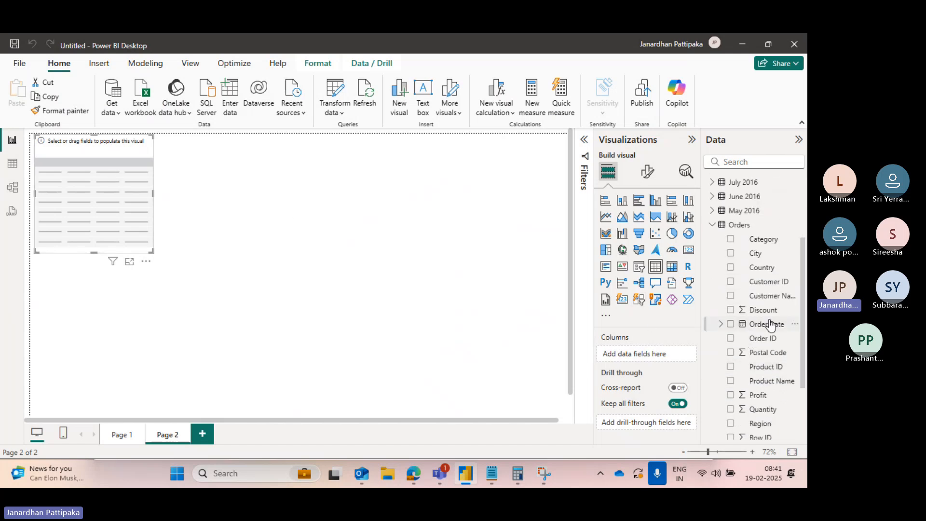
pyautogui.scroll(-1, 767, 328)
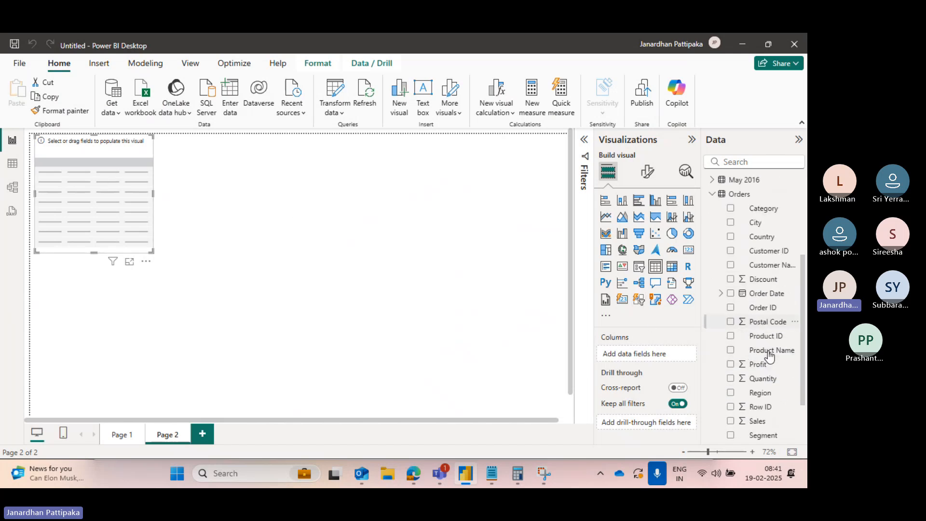
pyautogui.click(731, 392)
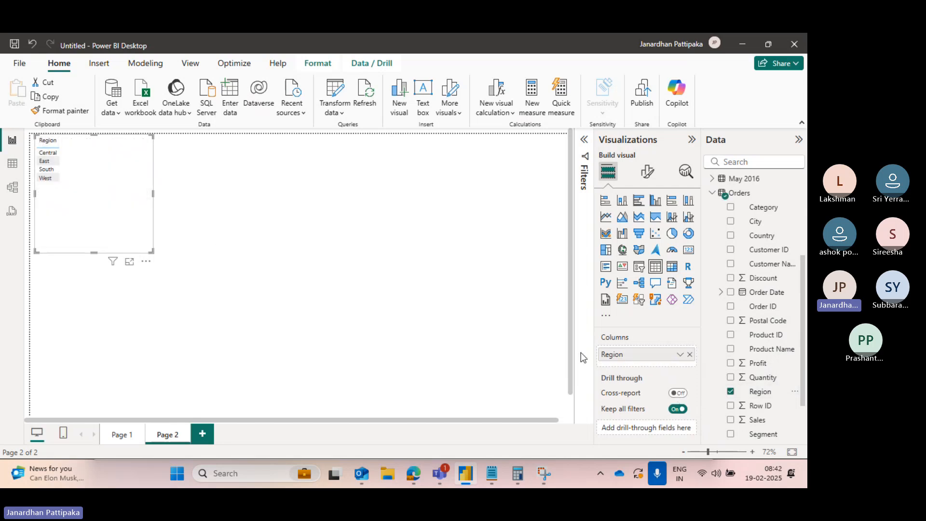
pyautogui.click(731, 420)
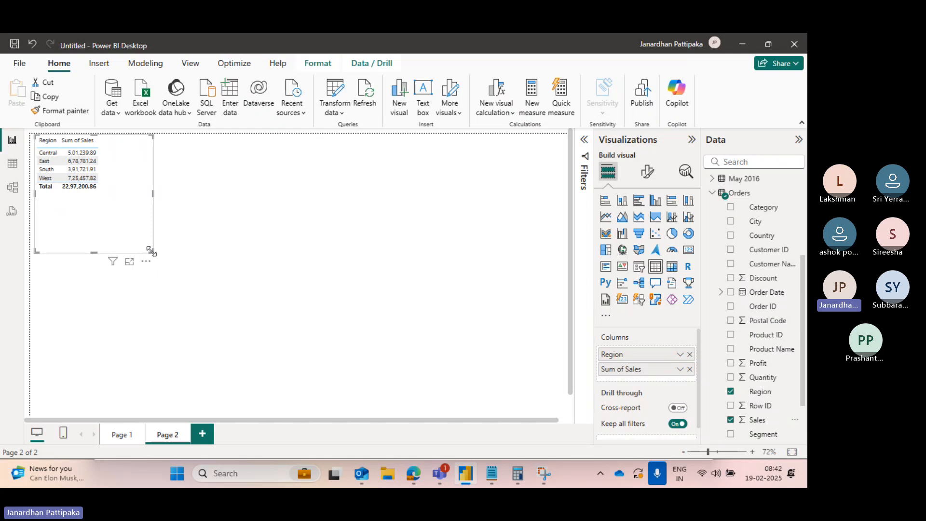
# - Enlarge the table visual and reposition it on the report page
pyautogui.moveTo(151, 250); pyautogui.dragTo(230, 268)
pyautogui.moveTo(175, 157); pyautogui.dragTo(233, 192)
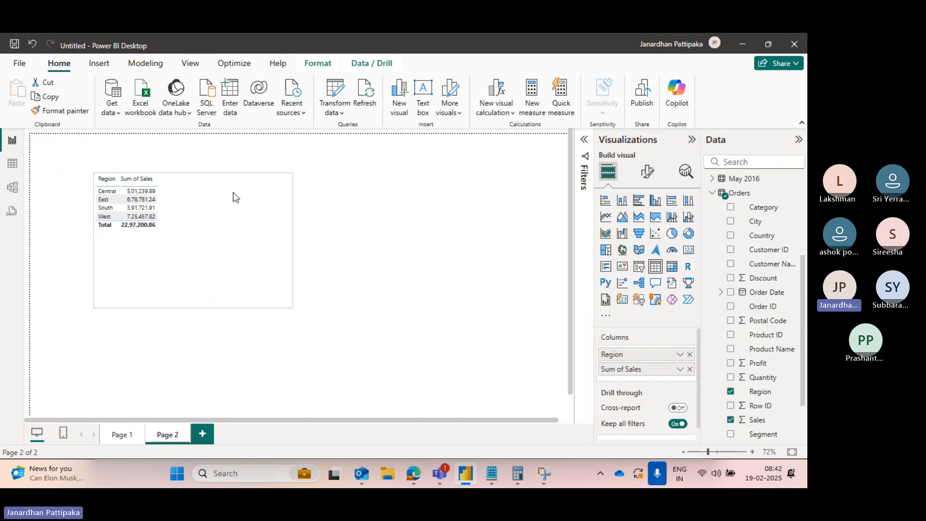
pyautogui.click(718, 452)
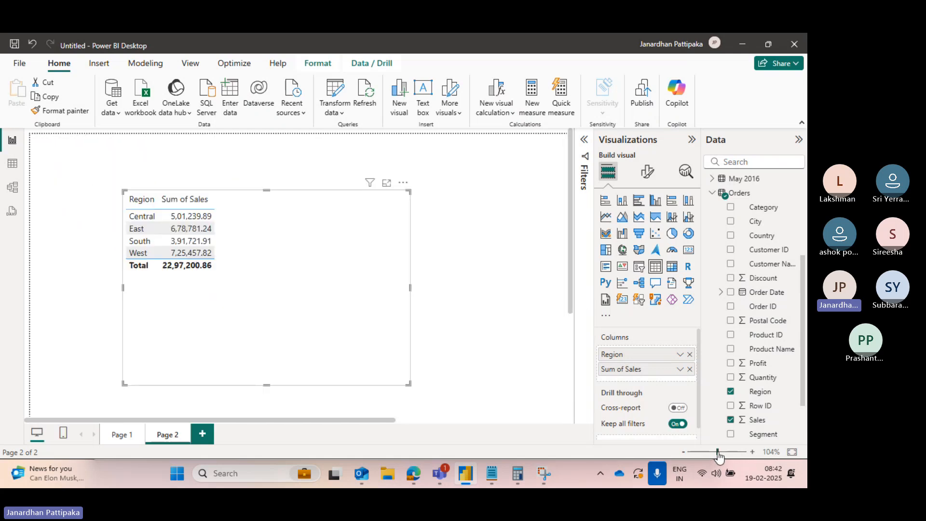
pyautogui.click(727, 452)
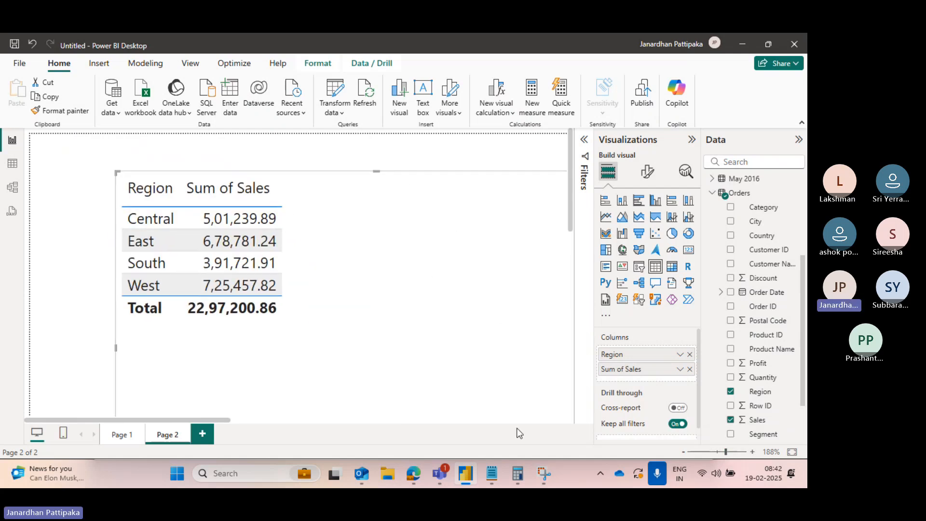
pyautogui.keyDown('ctrl'); pyautogui.scroll(-5, 497, 255); pyautogui.keyUp('ctrl')
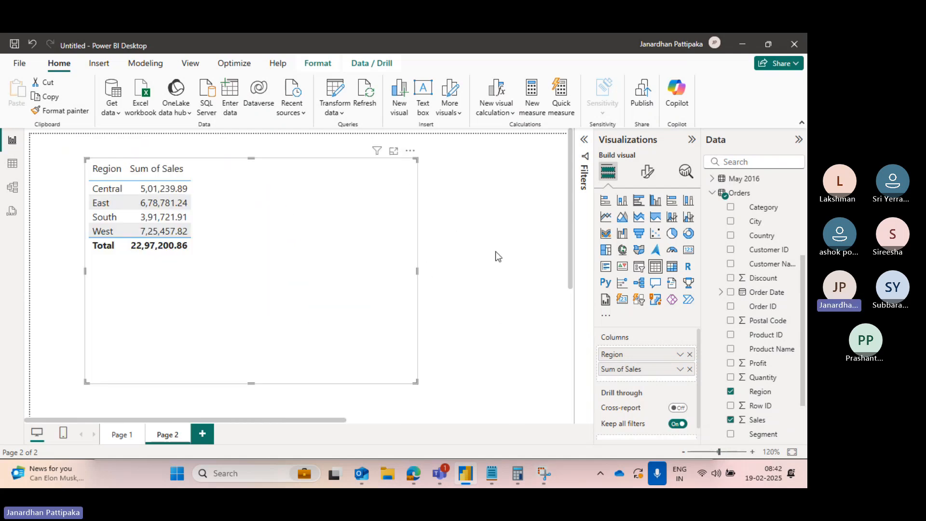
pyautogui.scroll(-5, 497, 254)
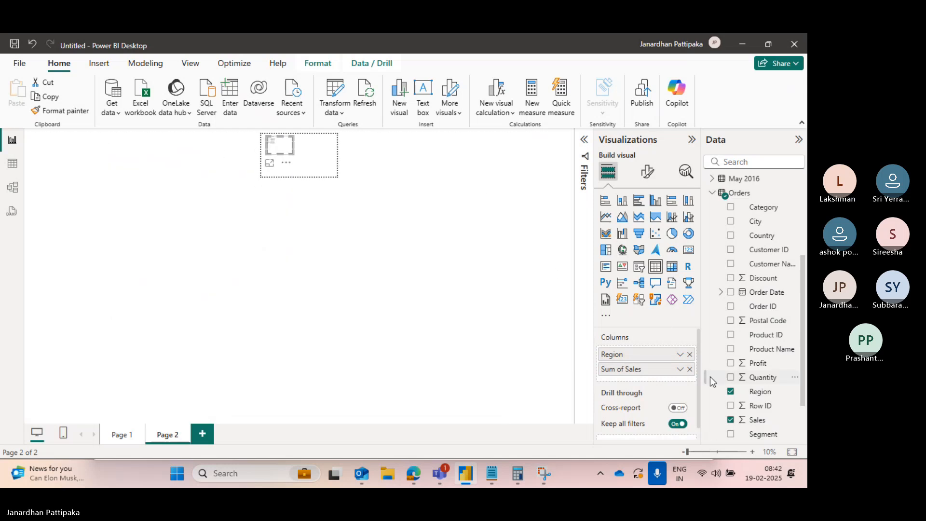
pyautogui.click(708, 451)
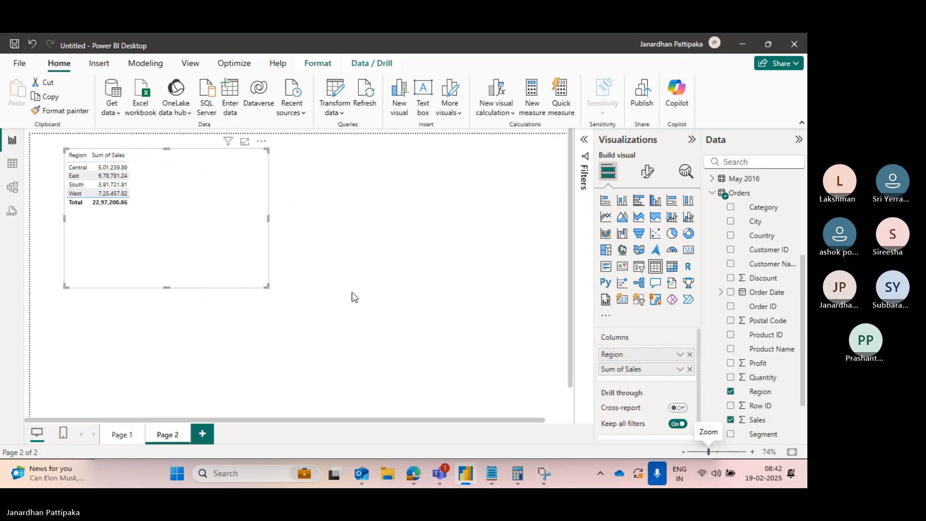
pyautogui.moveTo(201, 213); pyautogui.dragTo(237, 243)
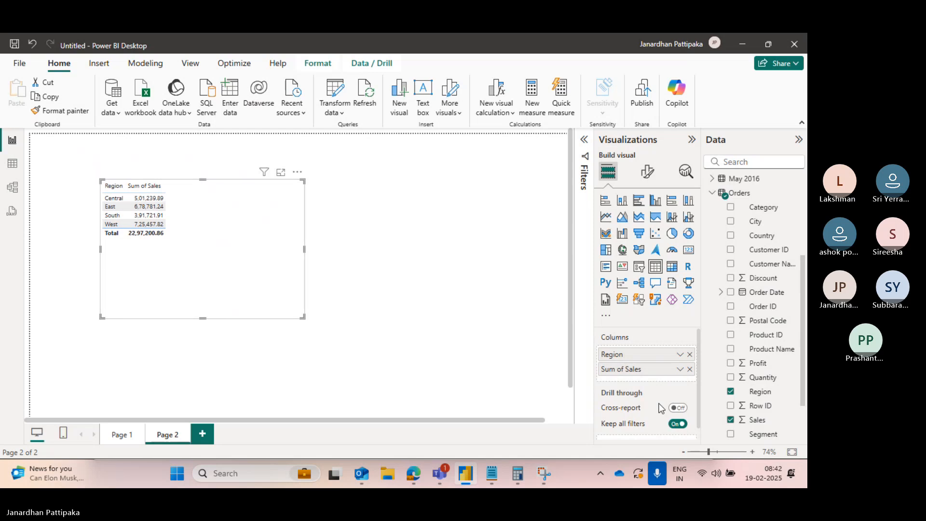
pyautogui.moveTo(708, 451); pyautogui.dragTo(715, 451)
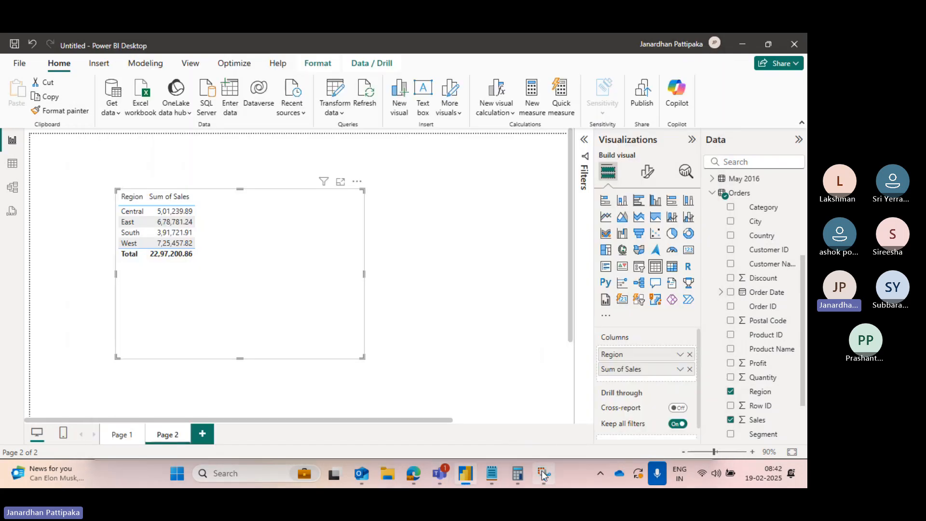
# - Compare the snipped grouped table with the report's Region and Sum of Sales table visual
pyautogui.click(544, 472)
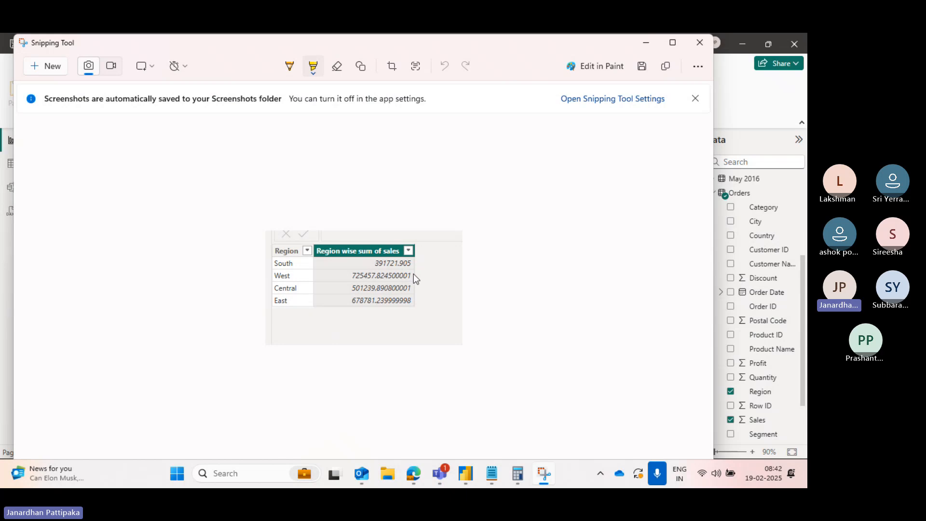
pyautogui.hotkey('alt', 'Tab')
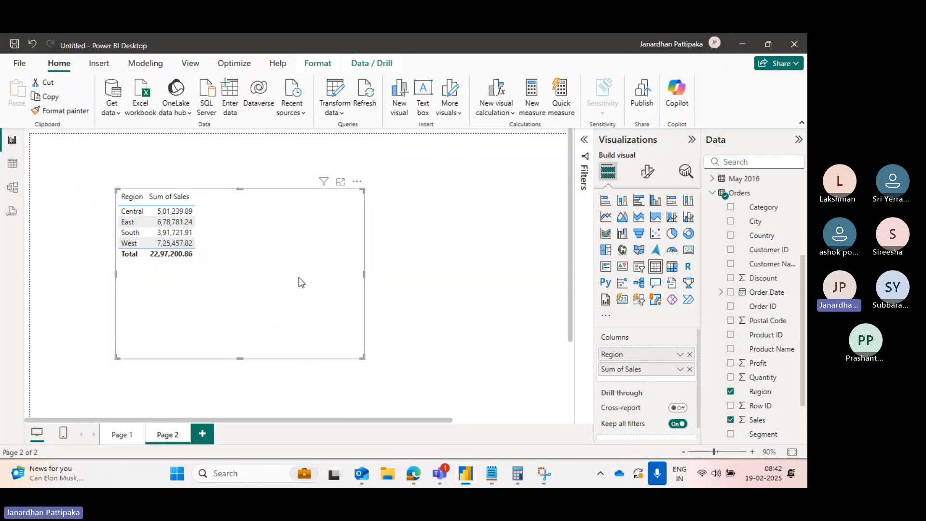
pyautogui.hotkey('alt', 'Tab')
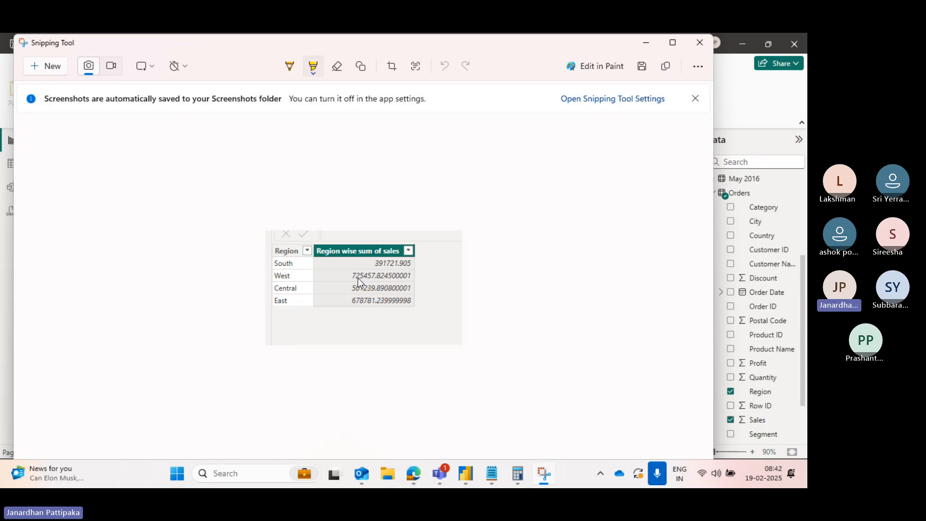
pyautogui.hotkey('alt', 'Tab')
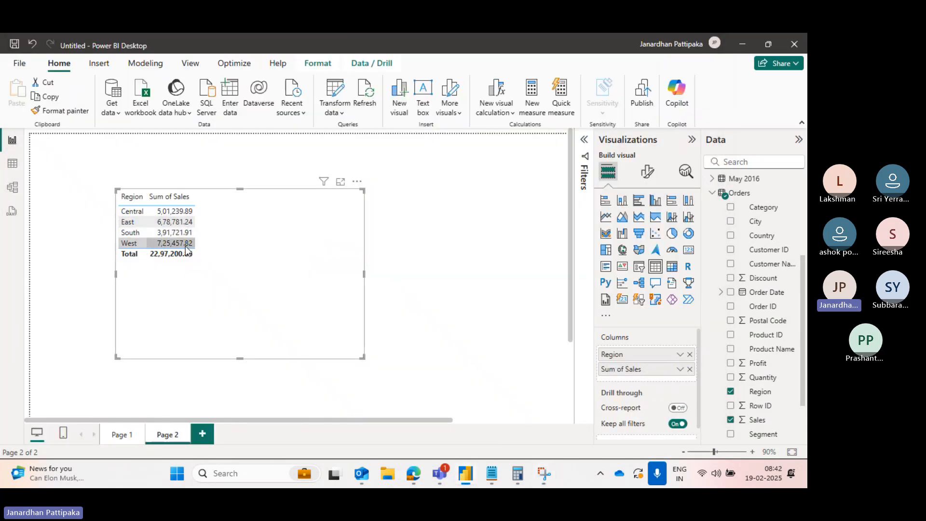
pyautogui.hotkey('alt', 'Tab')
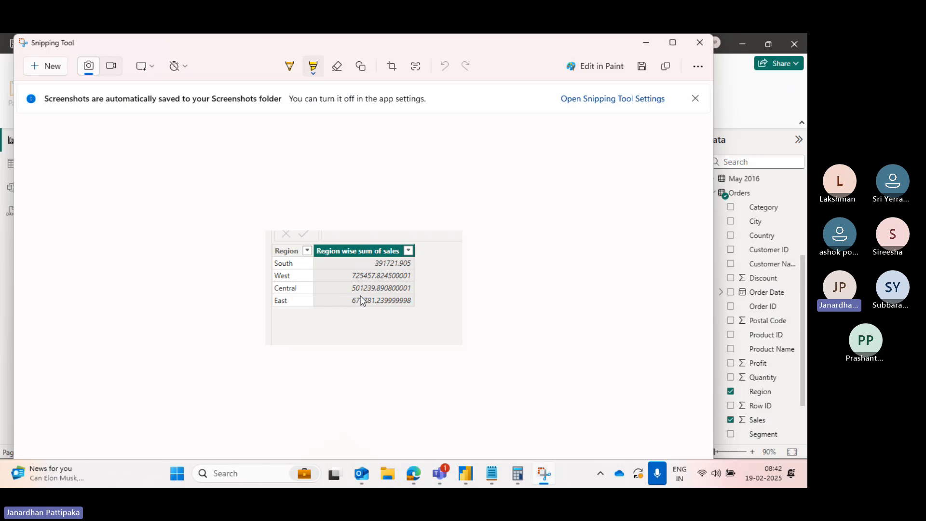
pyautogui.hotkey('alt', 'Tab')
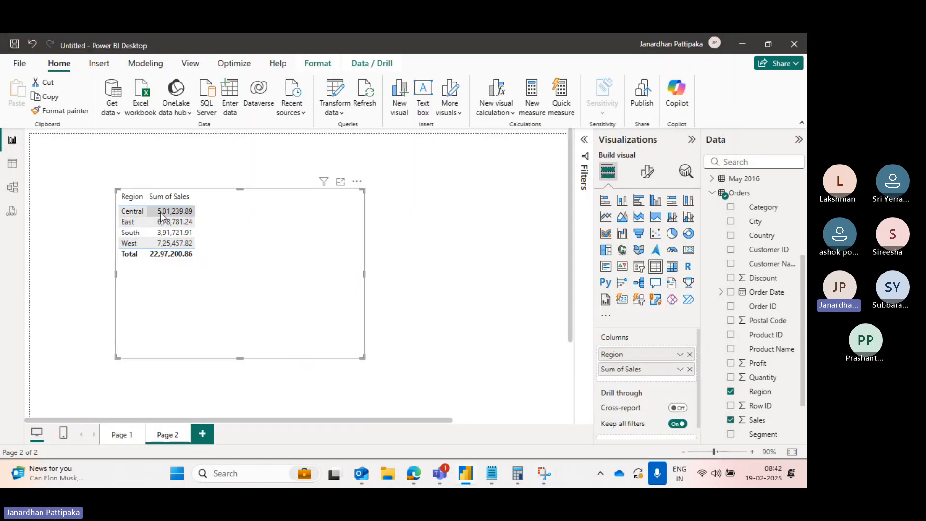
pyautogui.hotkey('alt', 'Tab')
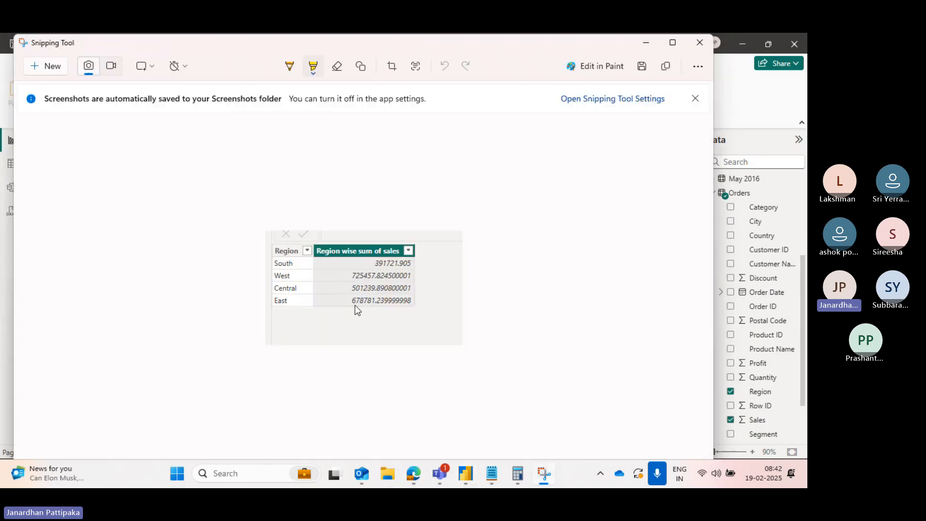
pyautogui.hotkey('alt', 'Tab')
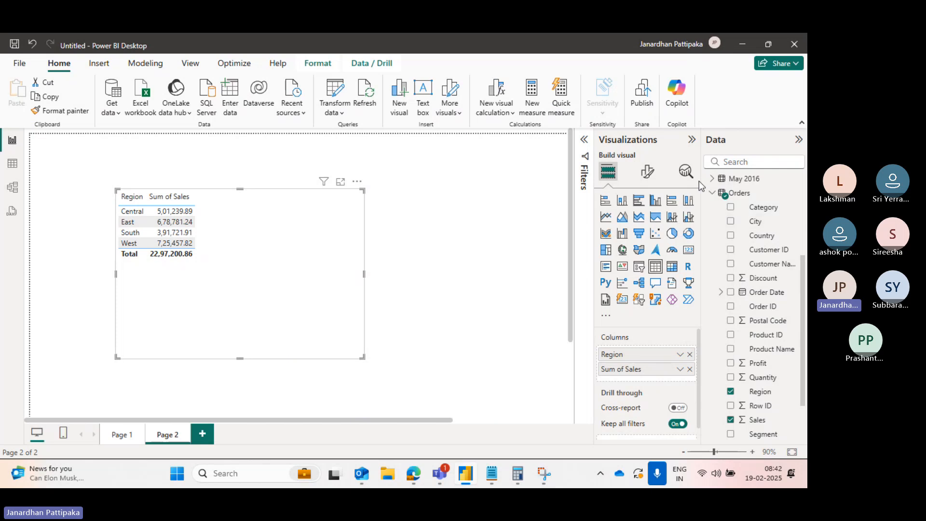
pyautogui.hotkey('alt', 'Tab')
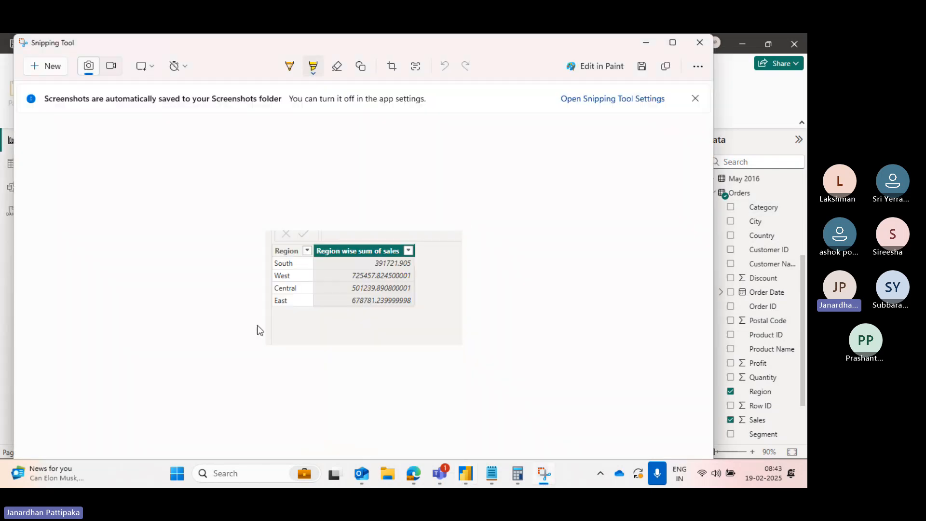
pyautogui.hotkey('alt', 'Tab')
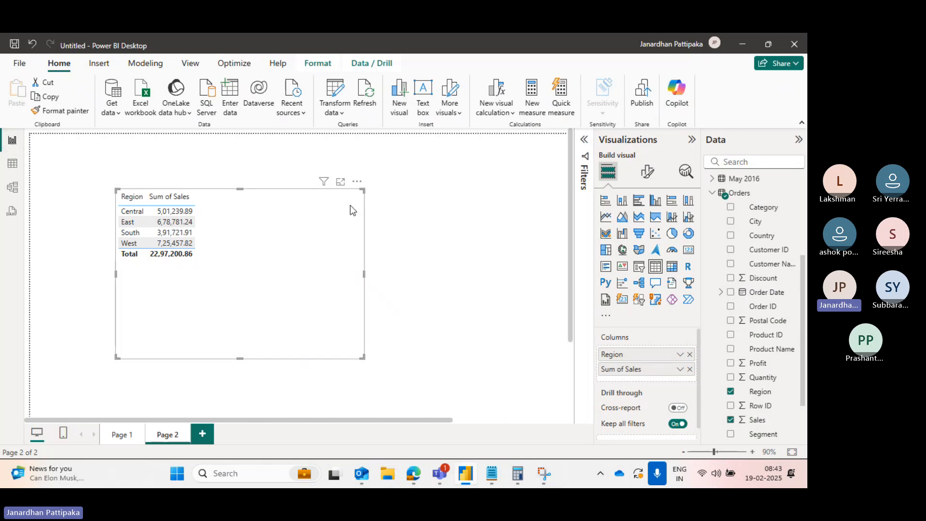
# - Shrink the table visual and move it toward the upper-left of the page
pyautogui.moveTo(362, 188); pyautogui.dragTo(240, 236)
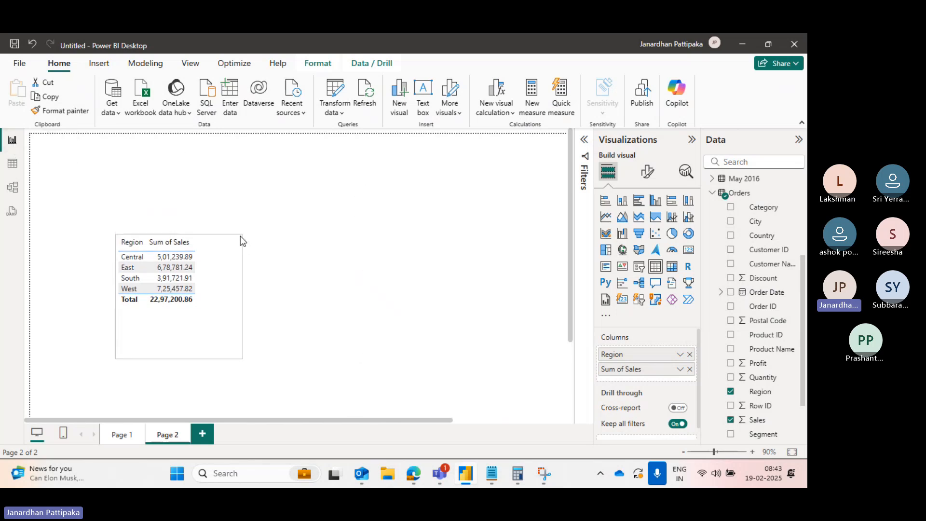
pyautogui.moveTo(210, 276); pyautogui.dragTo(174, 234)
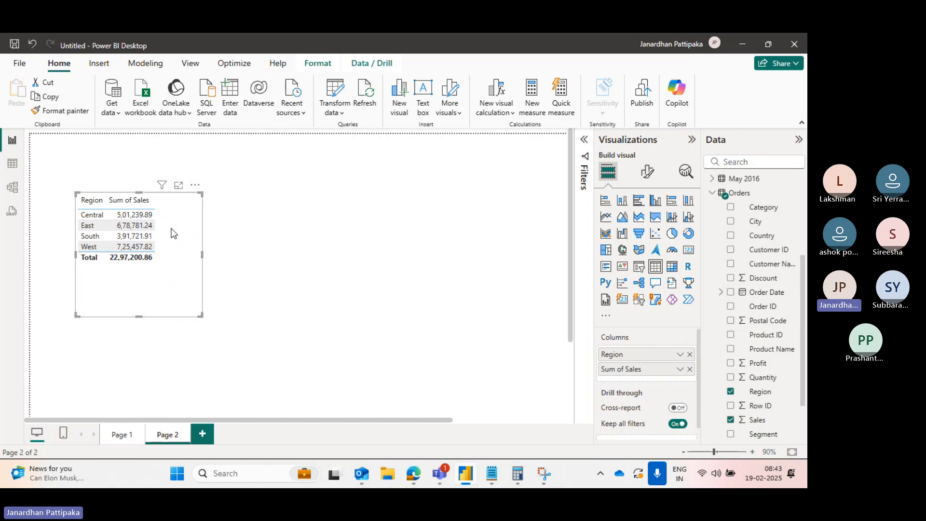
# - Open Power Query and start a Group By on the Orders query by Region, naming the new column Region wise sum of sales
pyautogui.click(340, 114)
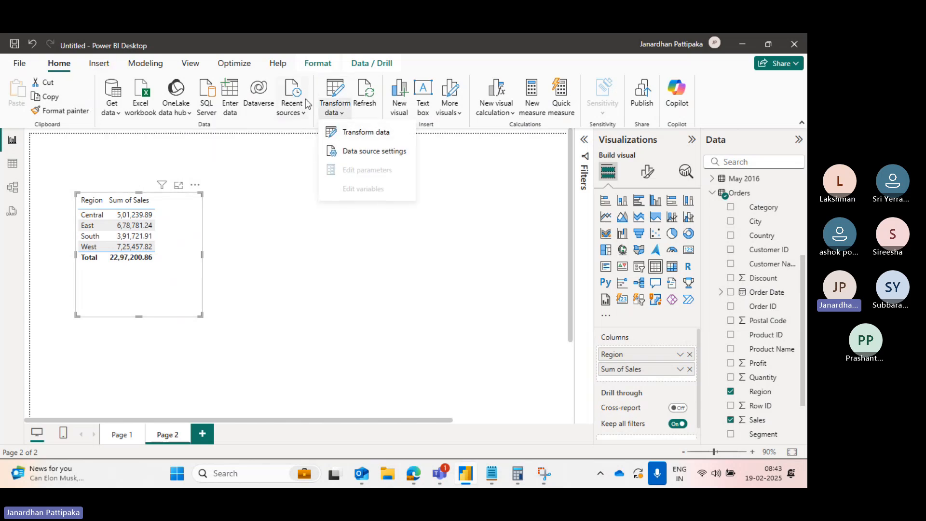
pyautogui.click(356, 133)
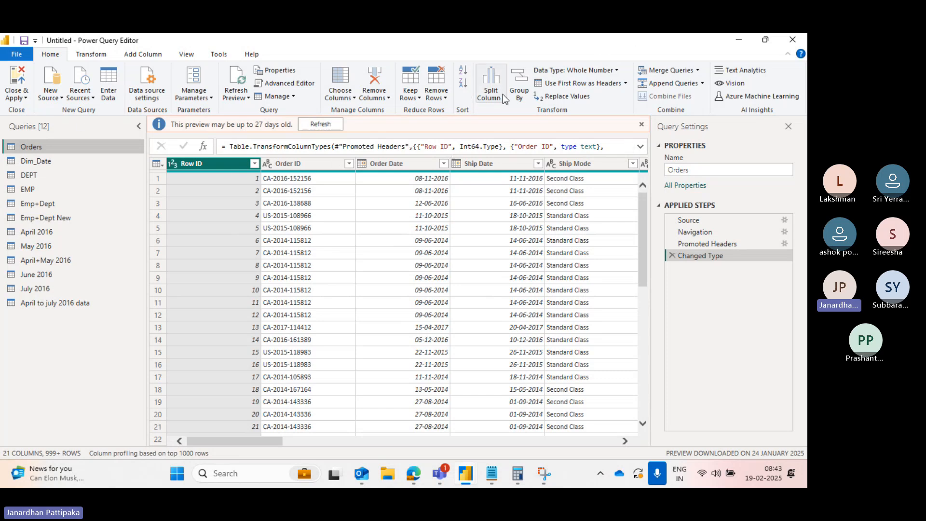
pyautogui.click(525, 87)
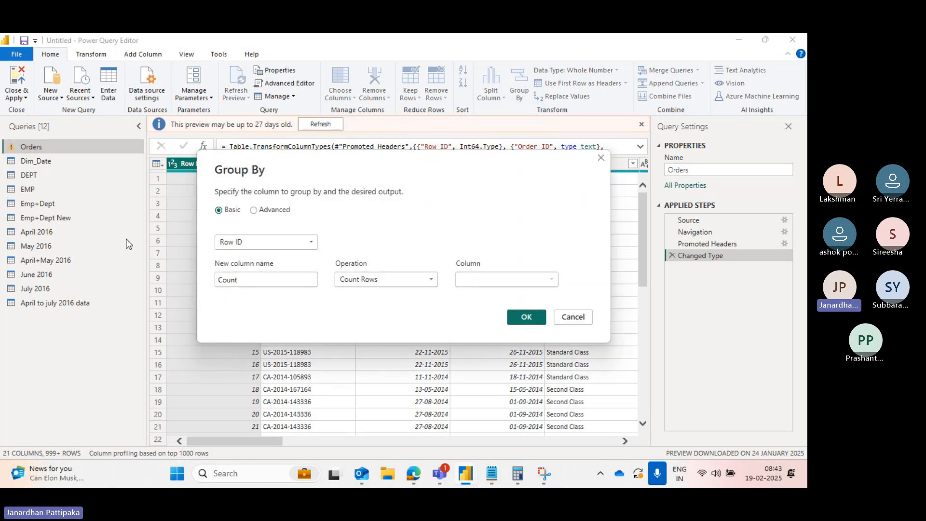
pyautogui.click(312, 245)
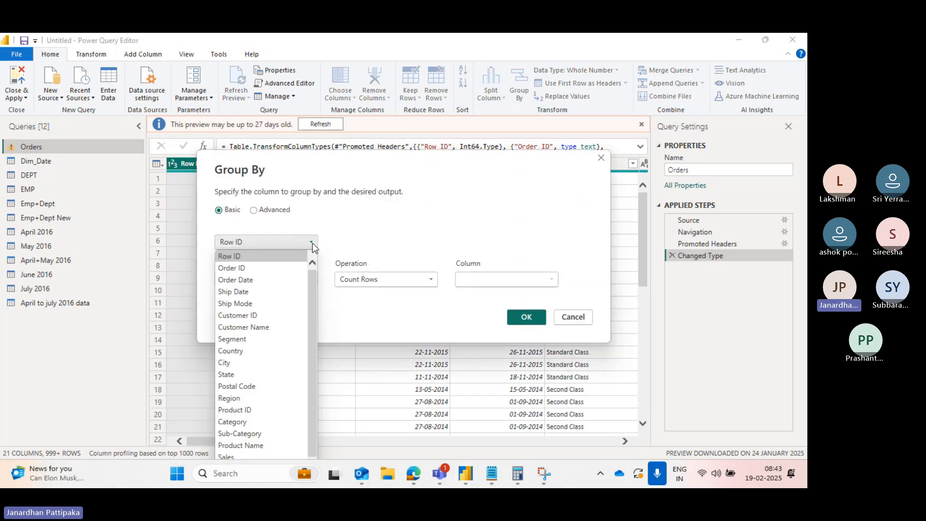
pyautogui.click(236, 398)
pyautogui.click(245, 281)
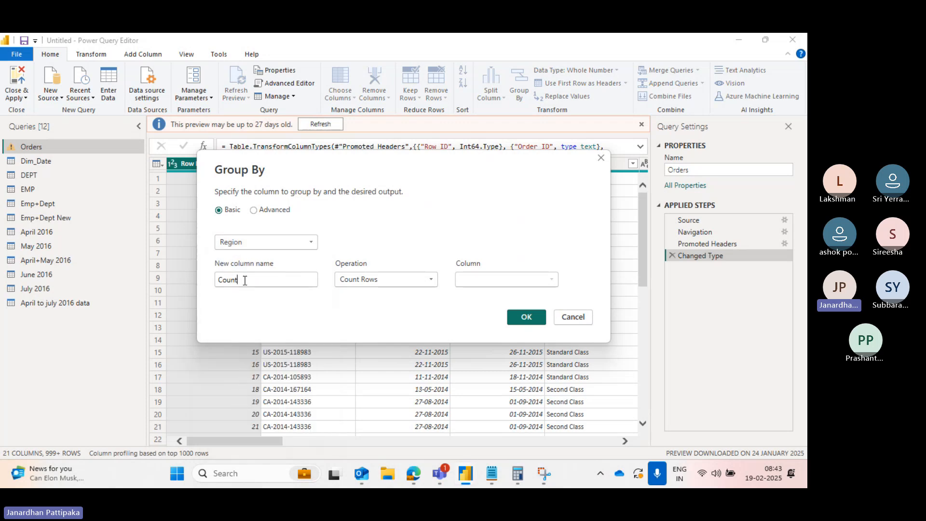
pyautogui.press('BackSpace')
pyautogui.press('BackSpace')
pyautogui.press('BackSpace')
pyautogui.press('BackSpace')
pyautogui.press('BackSpace')
pyautogui.write('R')
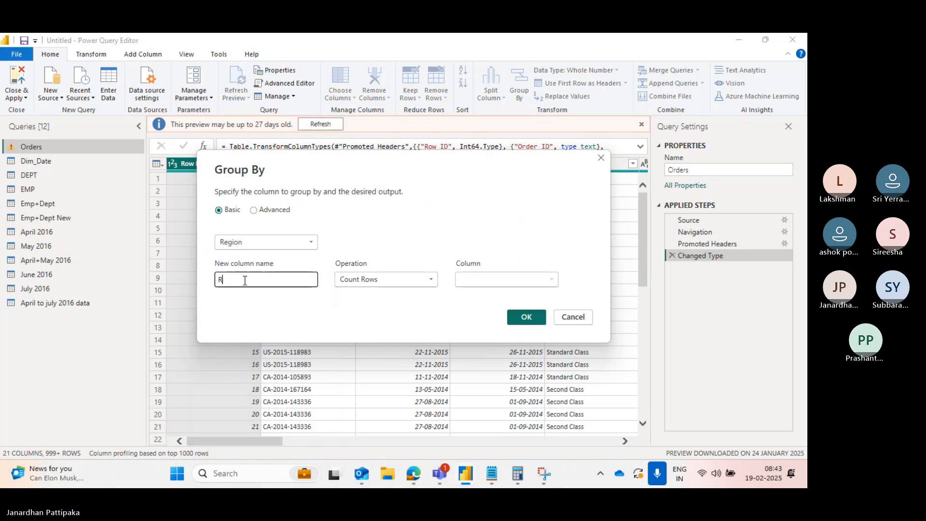
pyautogui.write('egion wis')
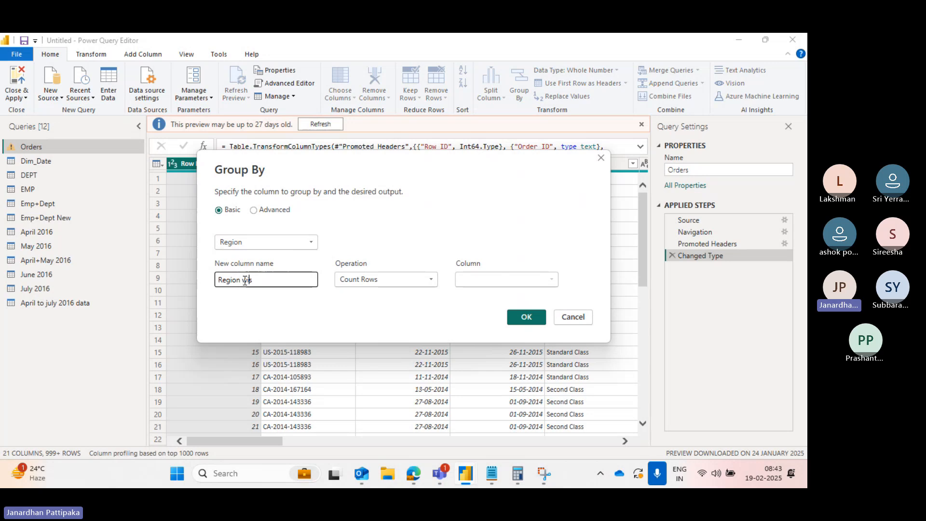
pyautogui.write('e sum of sales')
# - Set the aggregation to Sum of the Sales column and apply the grouping
pyautogui.click(430, 280)
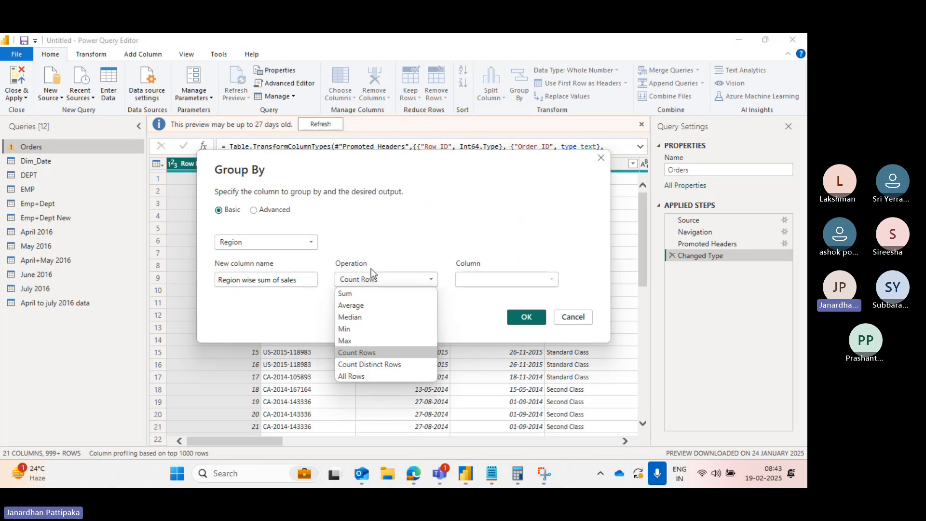
pyautogui.click(345, 294)
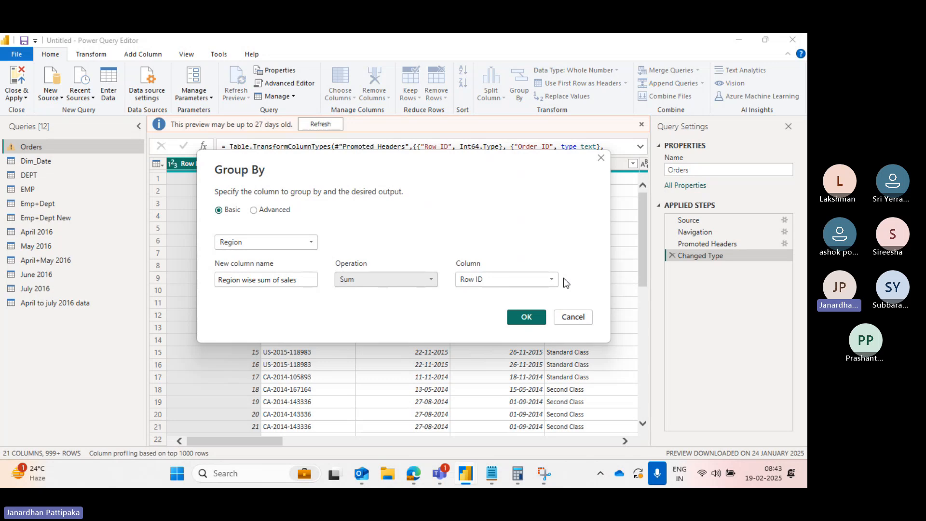
pyautogui.click(552, 279)
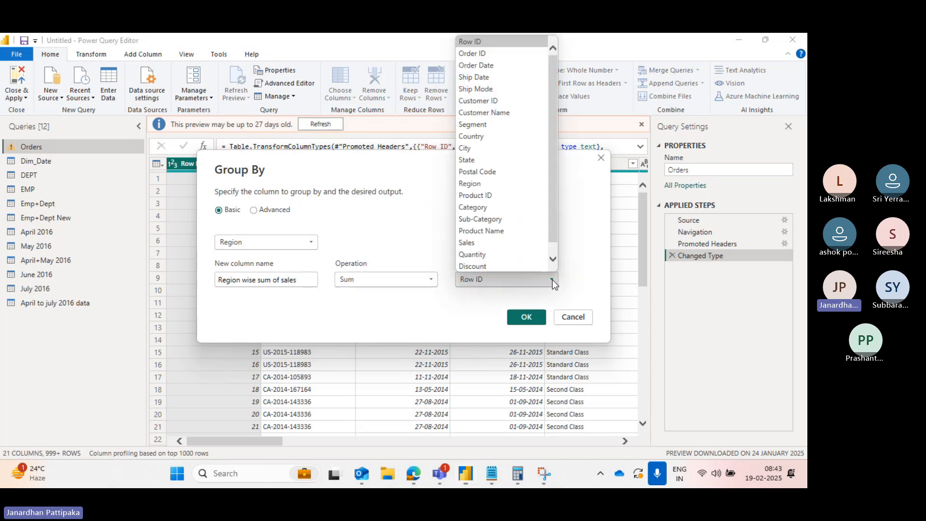
pyautogui.click(470, 243)
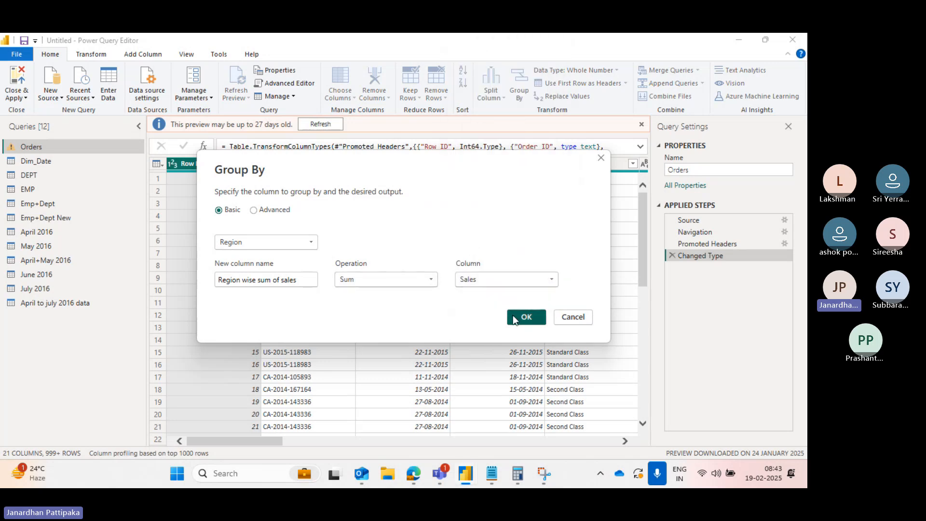
pyautogui.click(513, 315)
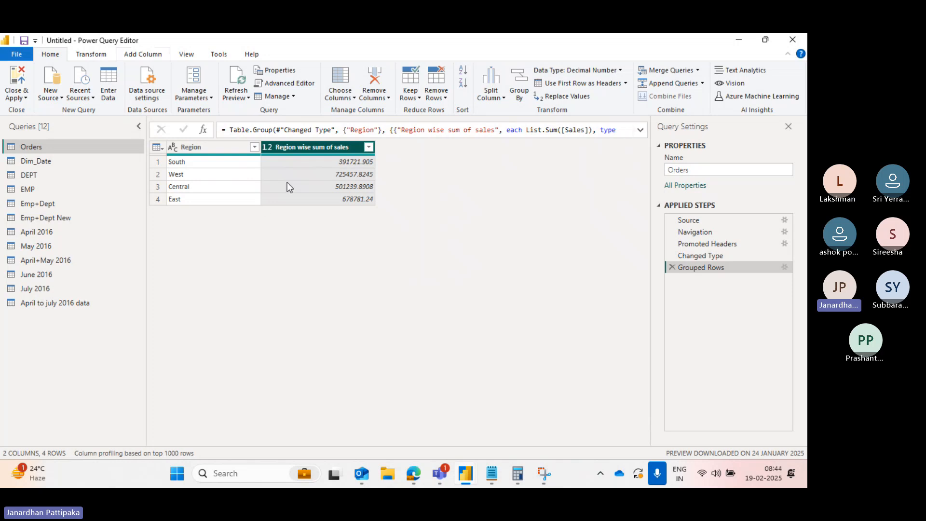
pyautogui.hotkey('alt', 'Tab')
pyautogui.hotkey('alt', 'Tab')
pyautogui.hotkey('alt', 'Tab')
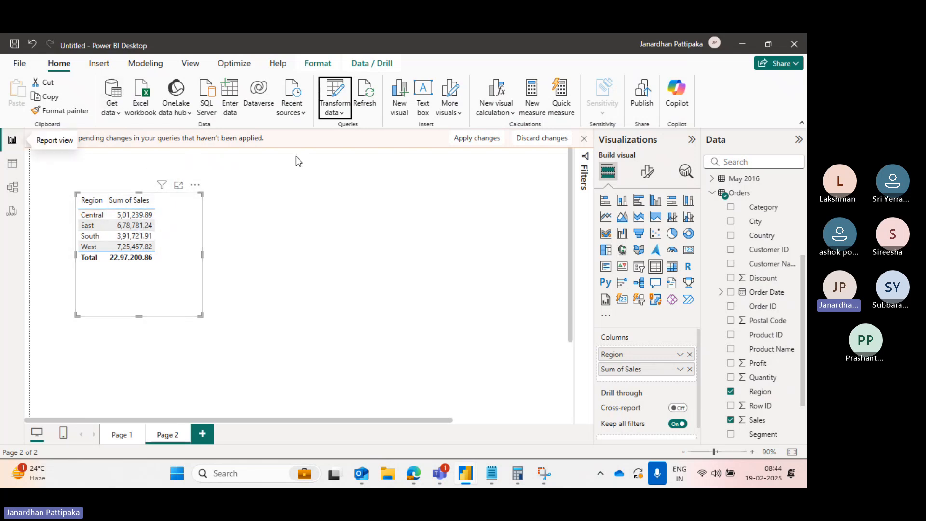
pyautogui.hotkey('alt', 'Tab')
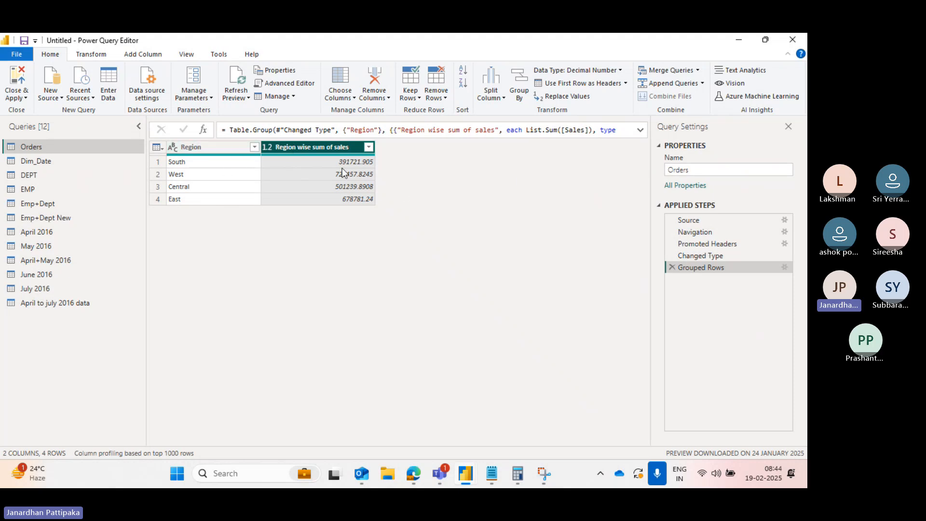
# - Reopen the Grouped Rows step's settings in Advanced mode and add a second aggregation
pyautogui.click(785, 268)
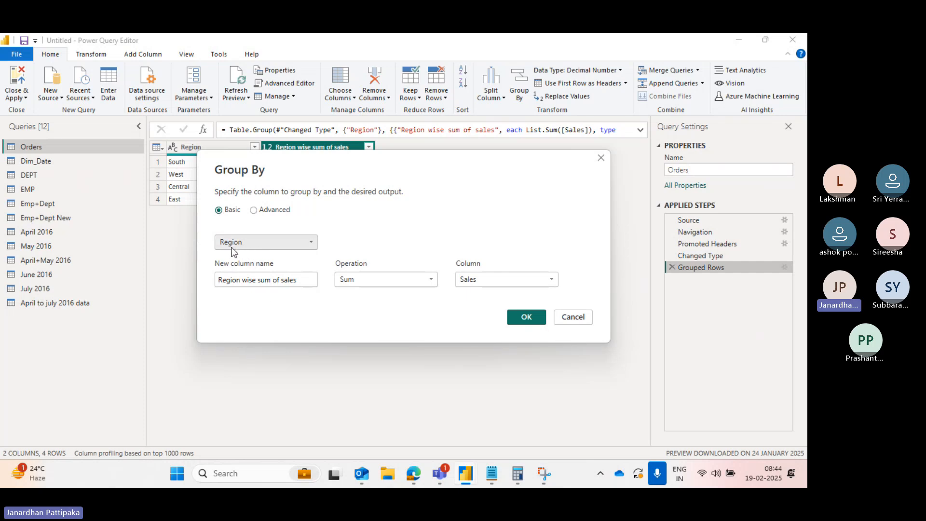
pyautogui.click(253, 210)
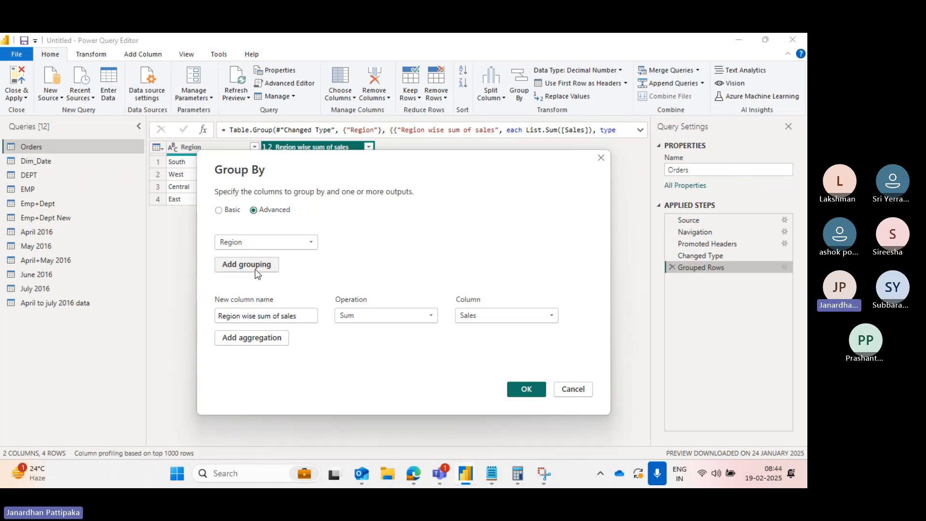
pyautogui.click(219, 210)
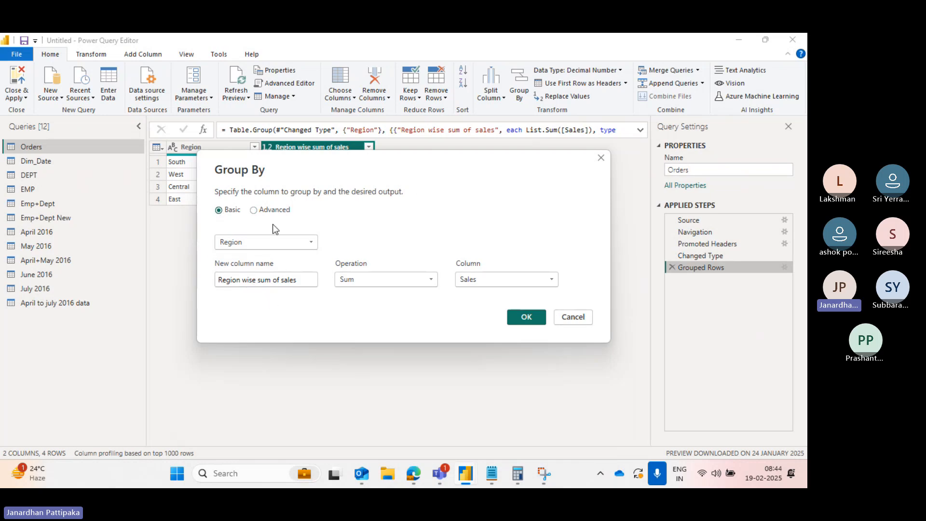
pyautogui.click(255, 210)
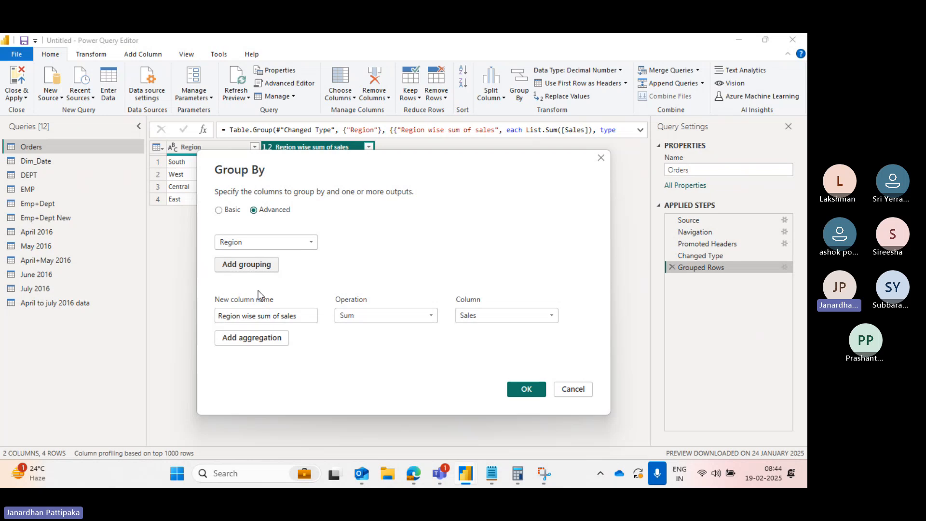
pyautogui.click(267, 339)
pyautogui.click(252, 338)
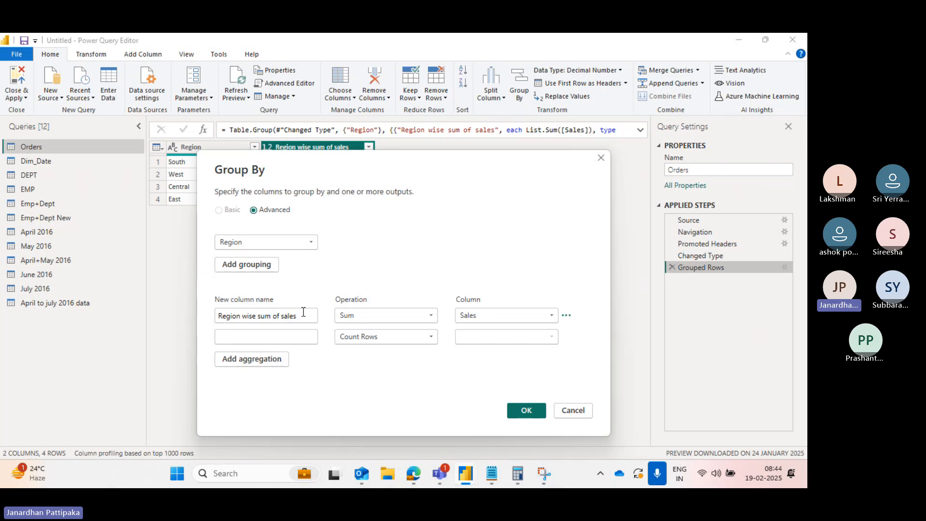
# - Name the second aggregation column Region wise Max of sales by copying and editing the first name
pyautogui.moveTo(303, 315); pyautogui.dragTo(203, 315)
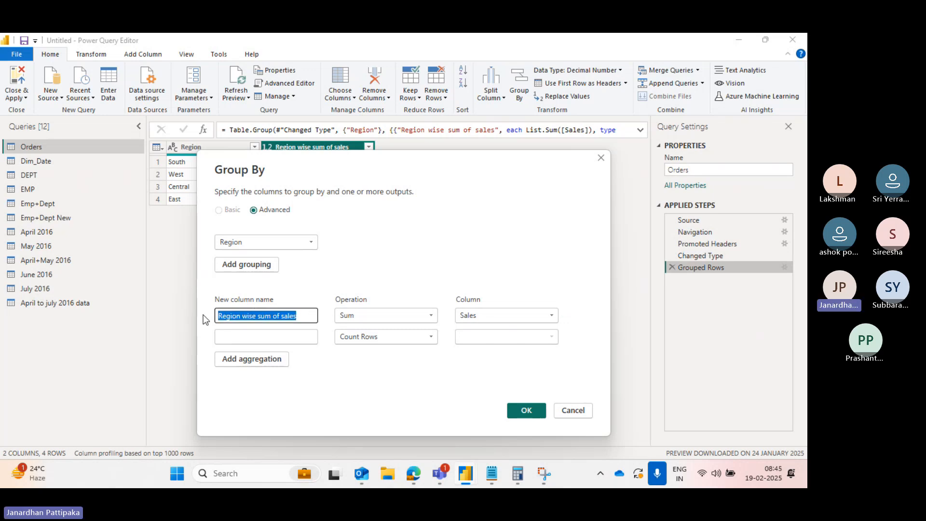
pyautogui.hotkey('ctrl', 'c')
pyautogui.click(221, 336)
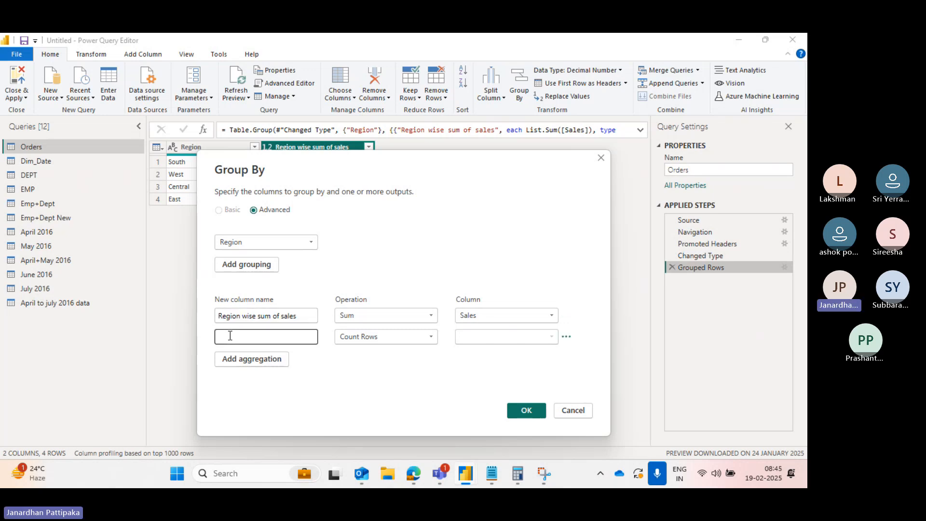
pyautogui.hotkey('ctrl', 'v')
pyautogui.click(272, 337)
pyautogui.press('BackSpace')
pyautogui.press('BackSpace')
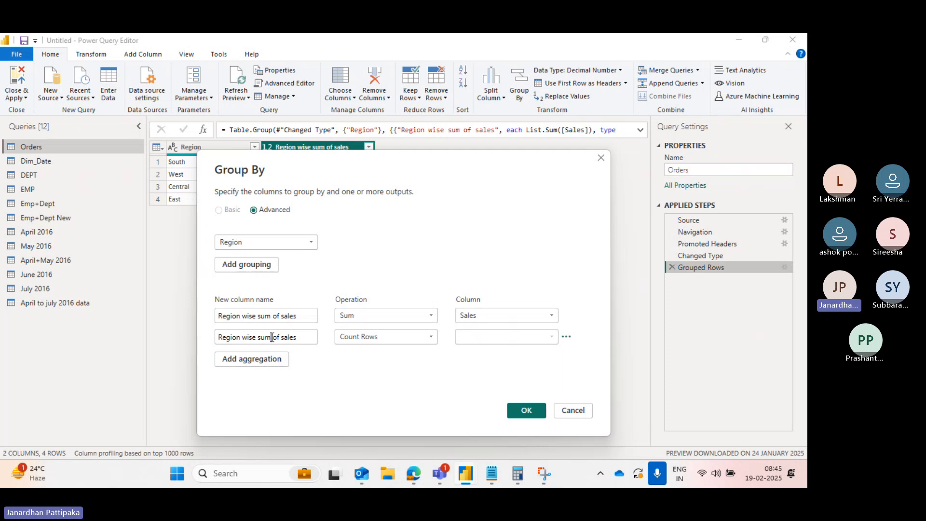
pyautogui.press('BackSpace')
pyautogui.write('Max')
pyautogui.click(319, 354)
# - Set the second aggregation to Max of the Sales column
pyautogui.click(429, 336)
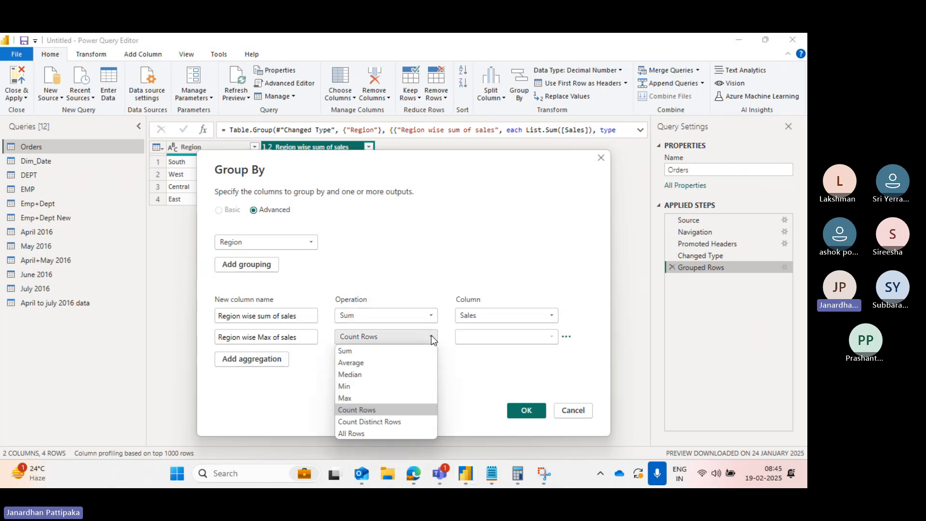
pyautogui.click(349, 401)
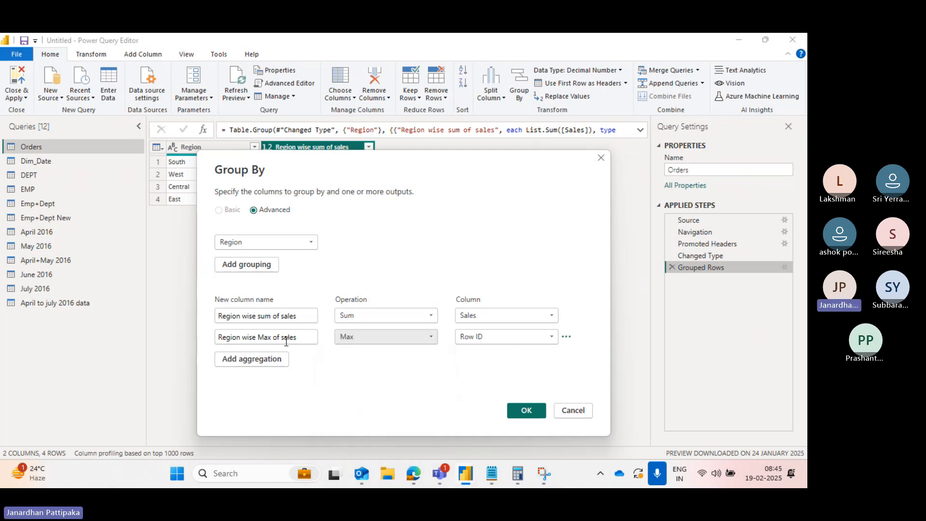
pyautogui.click(552, 336)
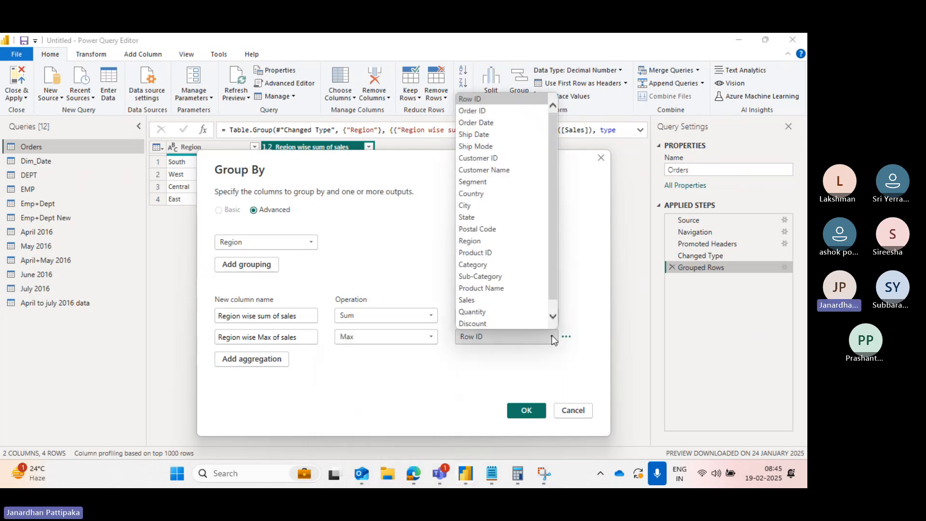
pyautogui.click(466, 300)
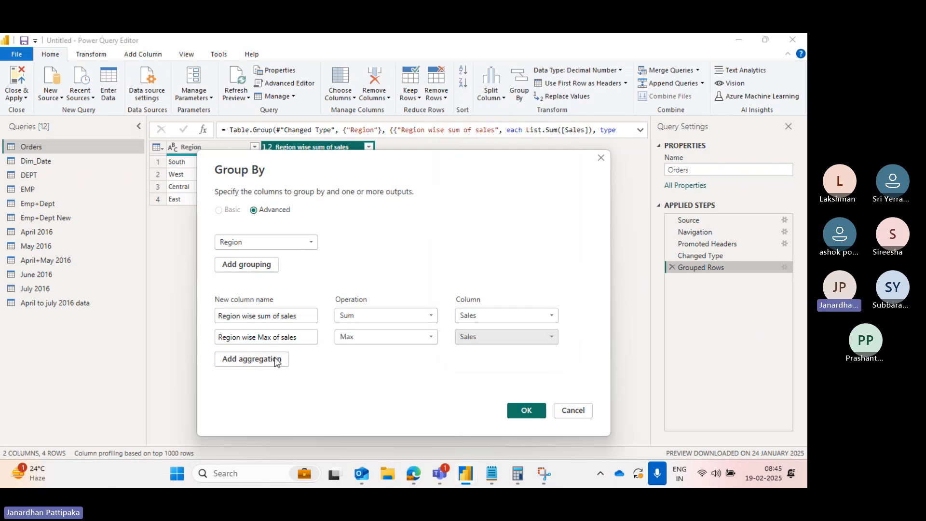
# - Add a third aggregation named Region wise Min sales
pyautogui.click(253, 359)
pyautogui.click(245, 363)
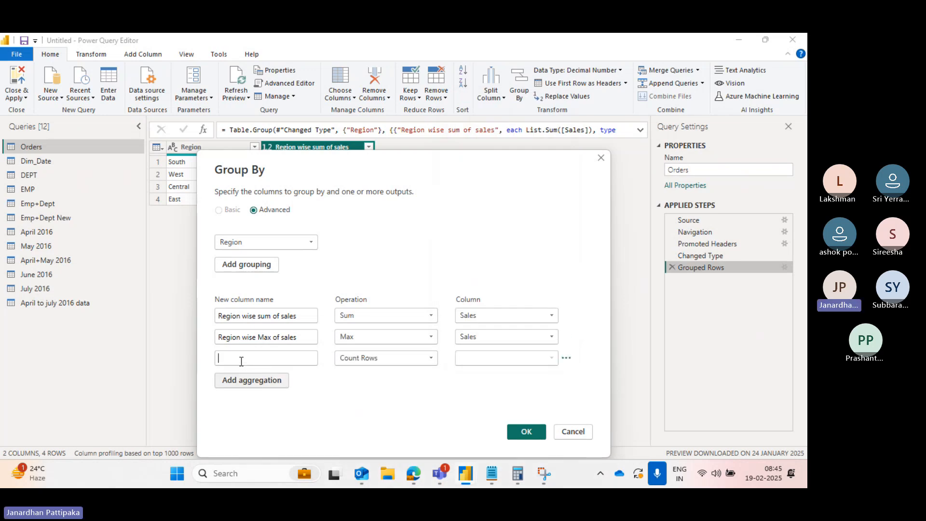
pyautogui.write('Regi')
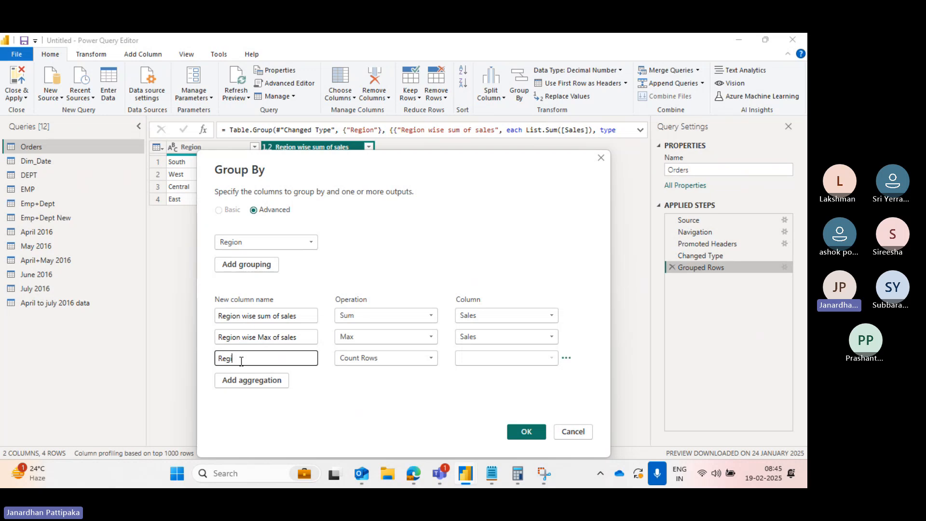
pyautogui.write('on wise Min sales')
pyautogui.moveTo(439, 473)
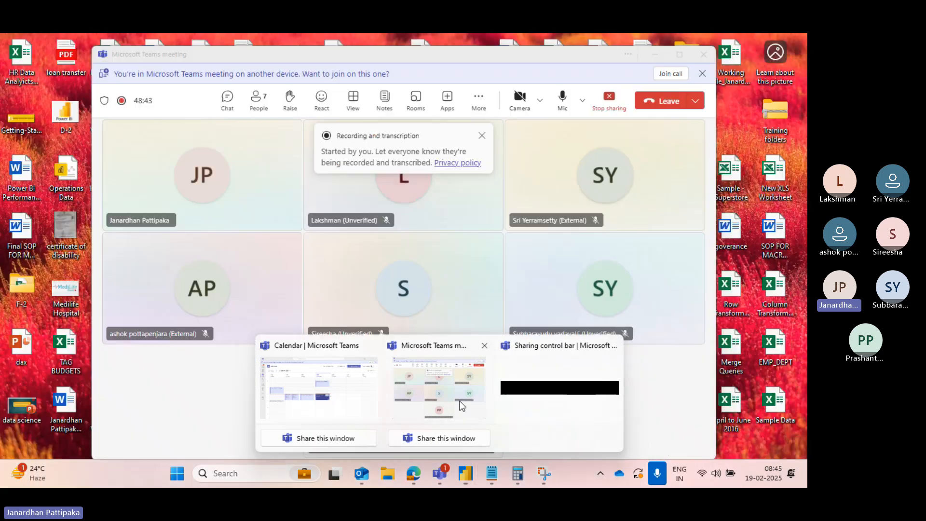
pyautogui.click(463, 410)
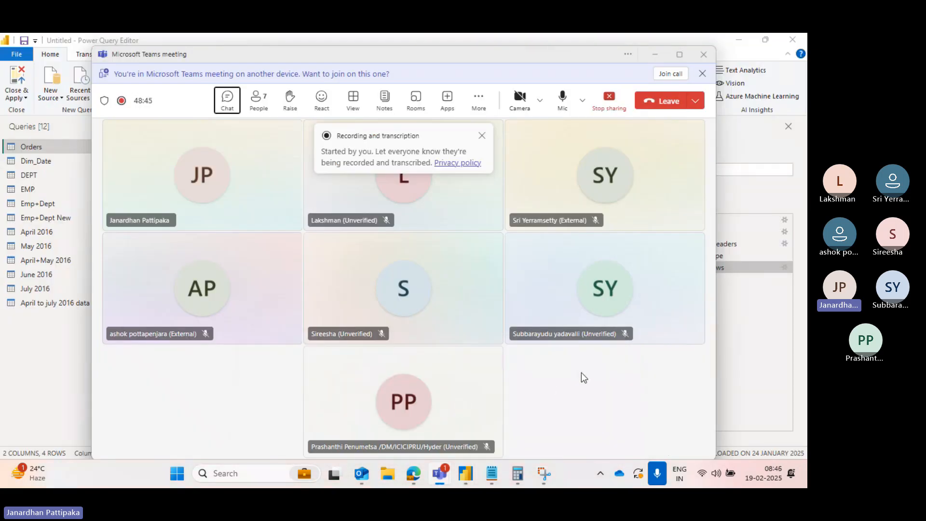
pyautogui.hotkey('alt', 'Tab')
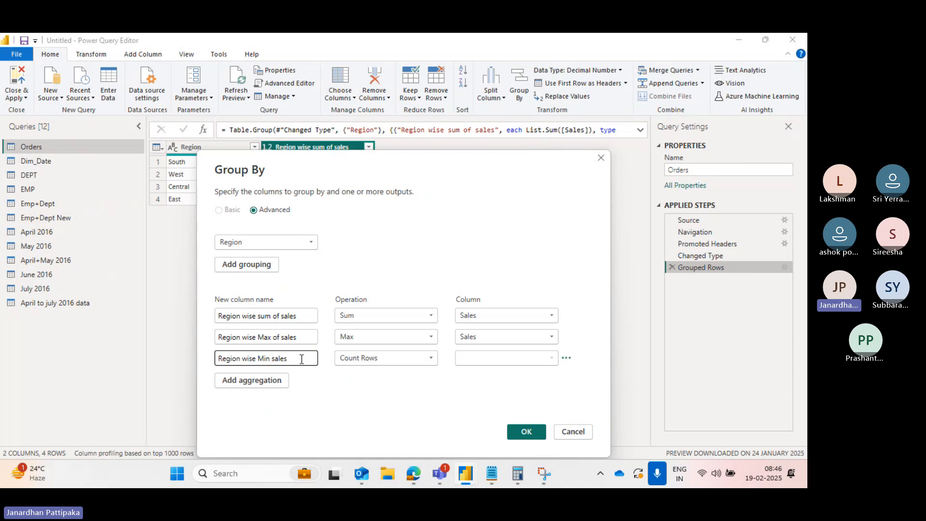
# - Set the third aggregation to Min of the Sales column
pyautogui.click(431, 359)
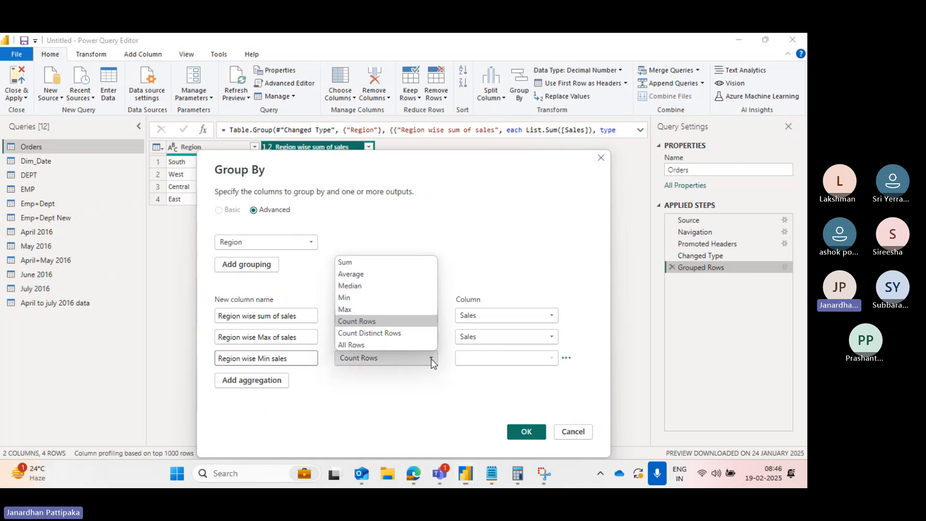
pyautogui.click(347, 299)
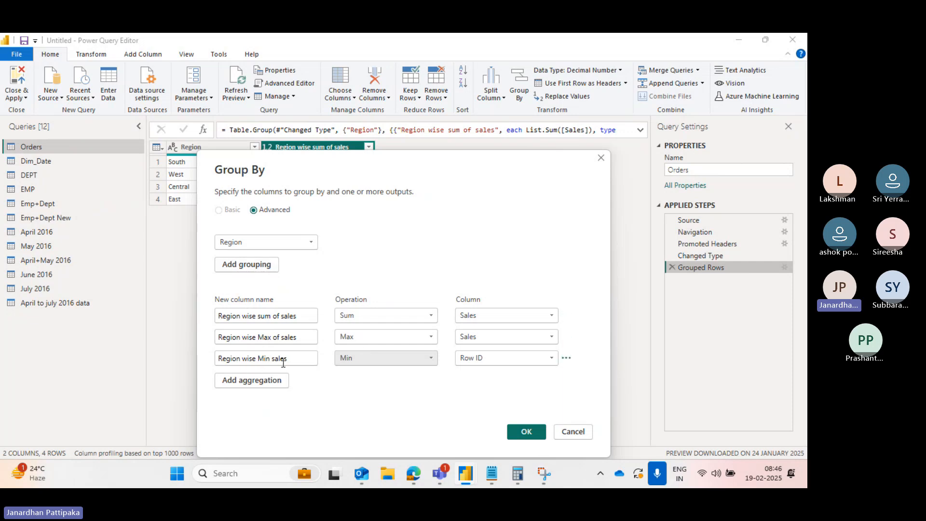
pyautogui.click(552, 359)
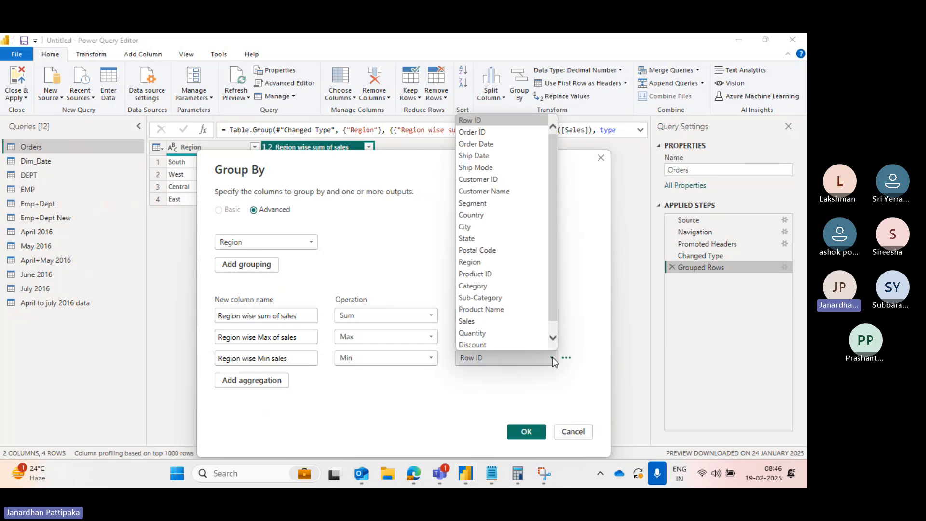
pyautogui.click(468, 320)
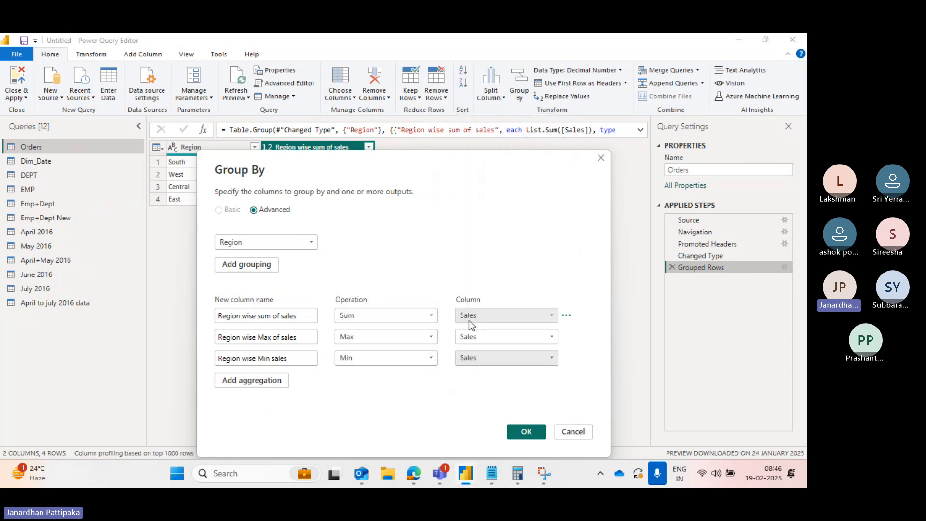
# - Add a fourth aggregation named Region wise Average sales
pyautogui.click(233, 383)
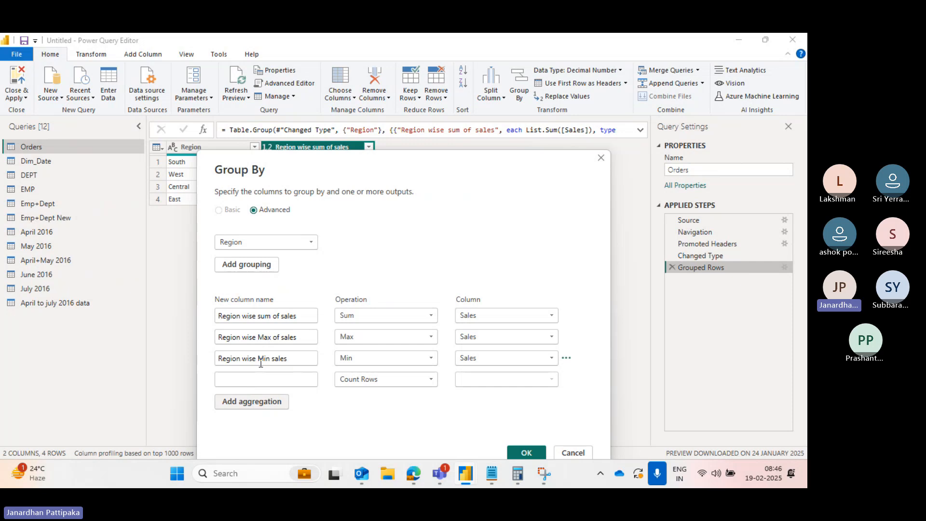
pyautogui.click(236, 376)
pyautogui.write('Regi')
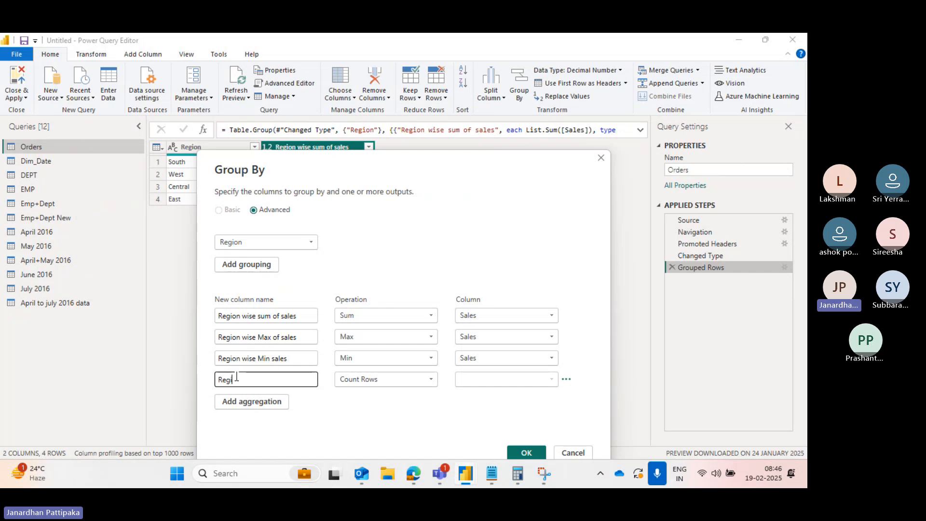
pyautogui.write('on wise ')
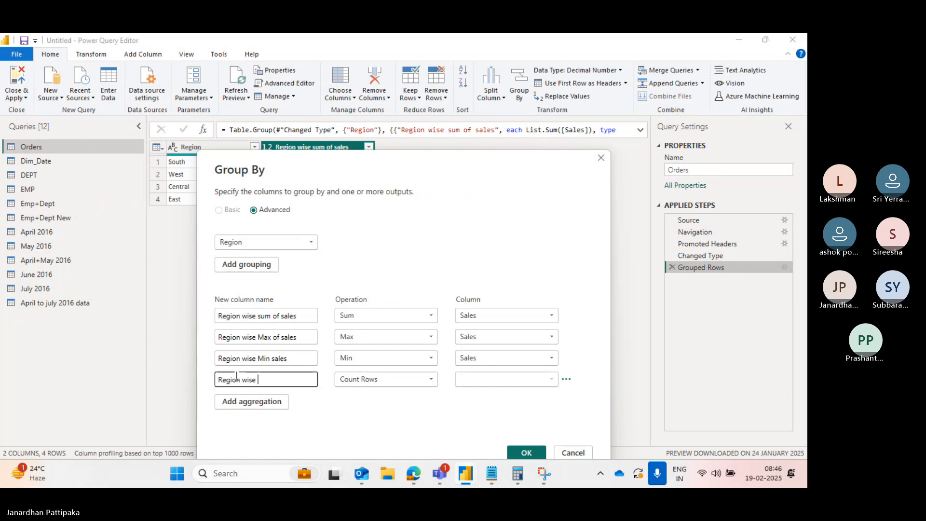
pyautogui.write('Average')
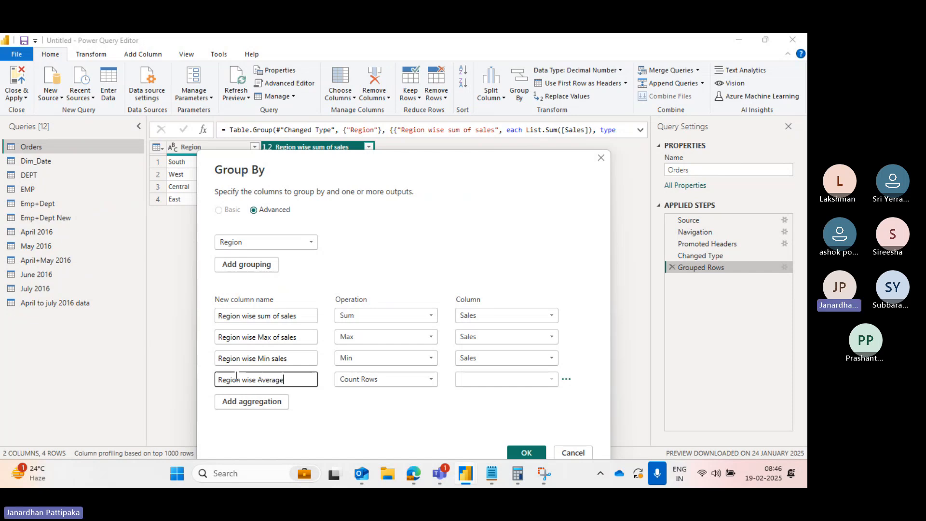
pyautogui.write(' sales')
# - Set the fourth aggregation to Average of the Sales column and apply the grouping
pyautogui.click(430, 381)
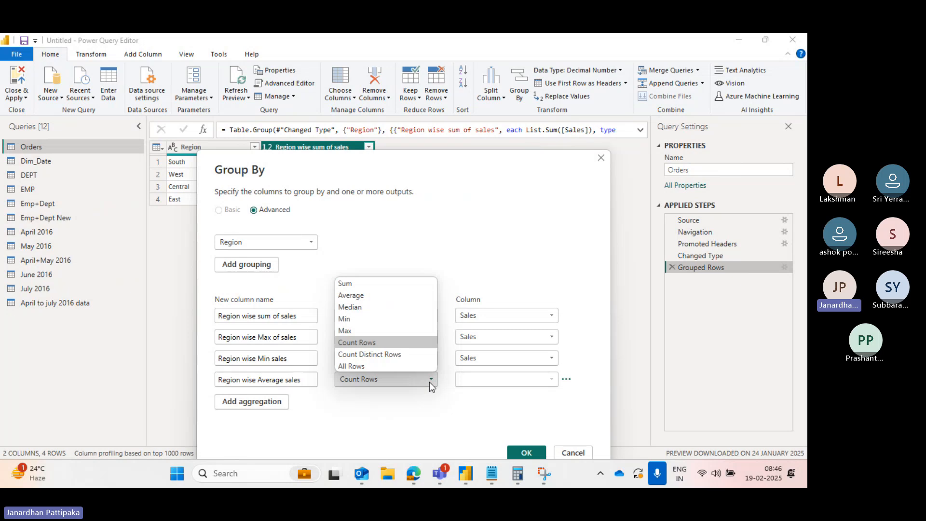
pyautogui.click(354, 295)
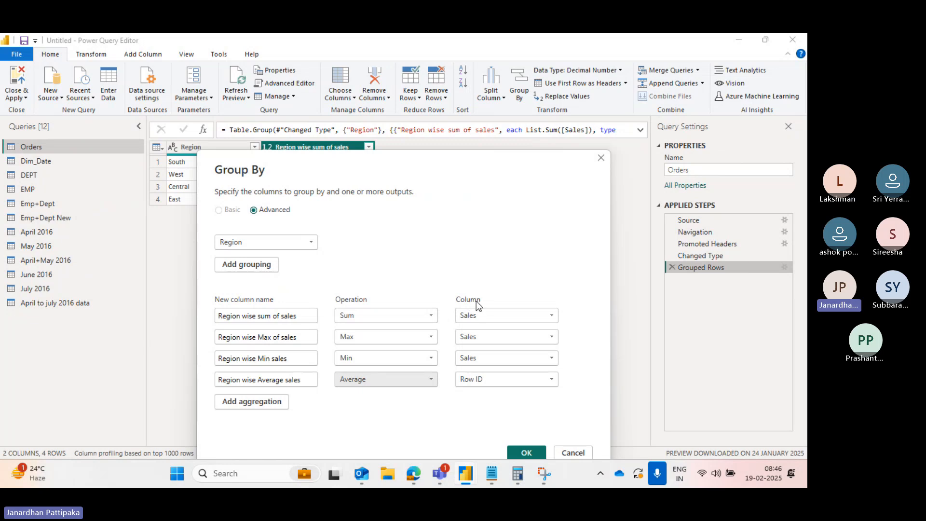
pyautogui.click(552, 379)
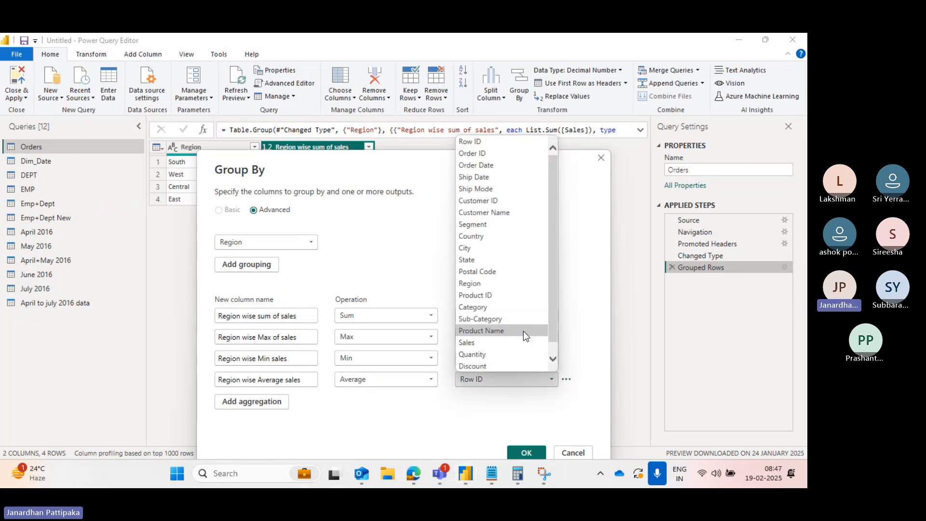
pyautogui.click(465, 342)
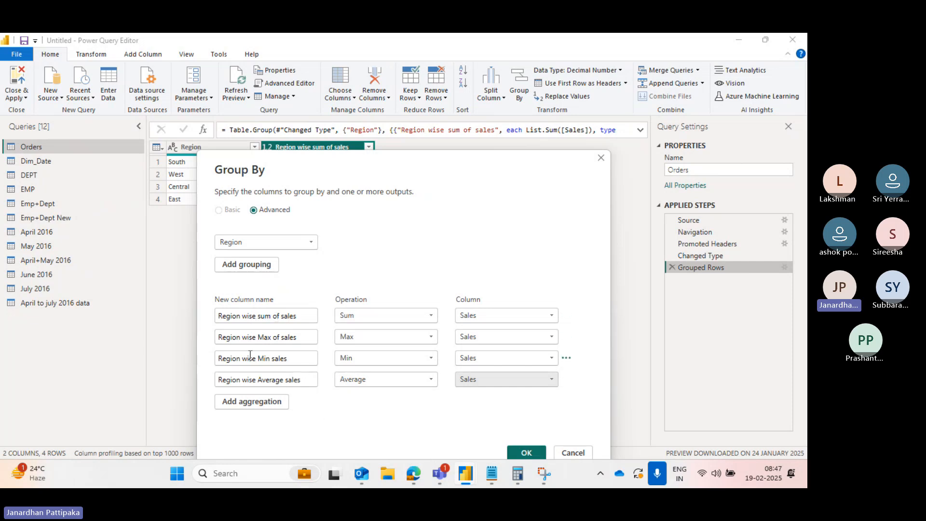
pyautogui.moveTo(353, 173); pyautogui.dragTo(360, 212)
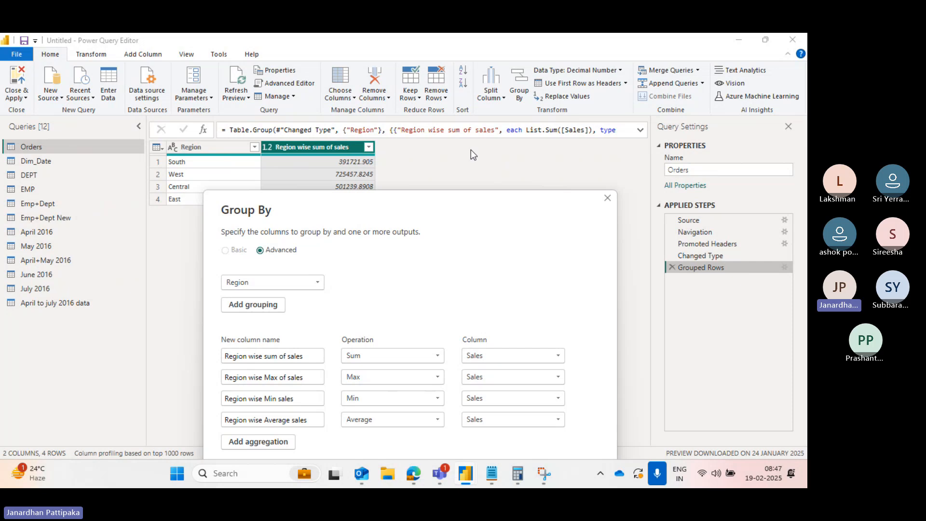
pyautogui.moveTo(447, 216); pyautogui.dragTo(438, 124)
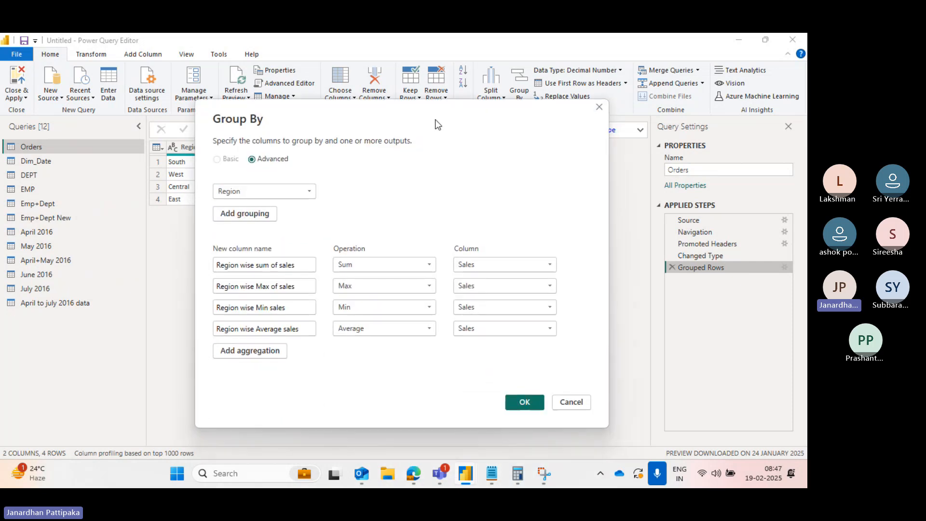
pyautogui.click(519, 403)
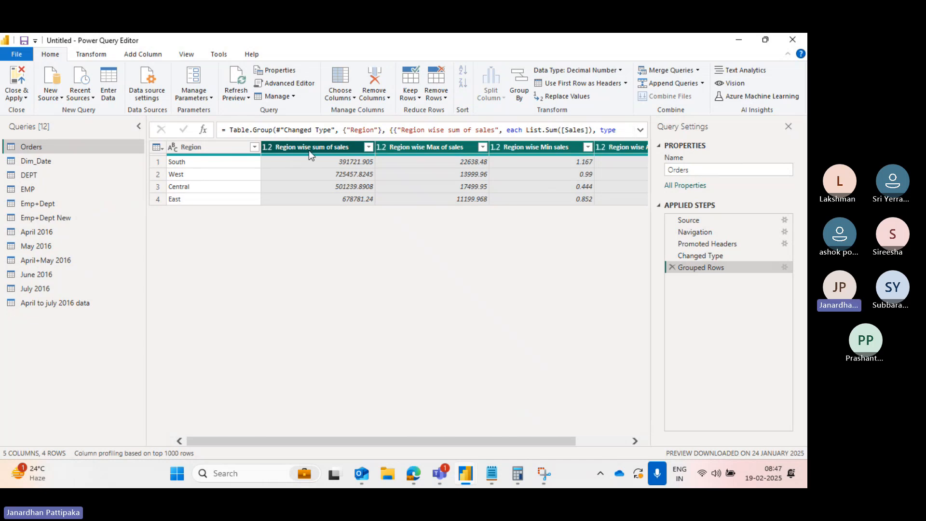
# - Scroll across the grouped table to examine the sum, max, min and average sales columns
pyautogui.hscroll(2, 353, 211)
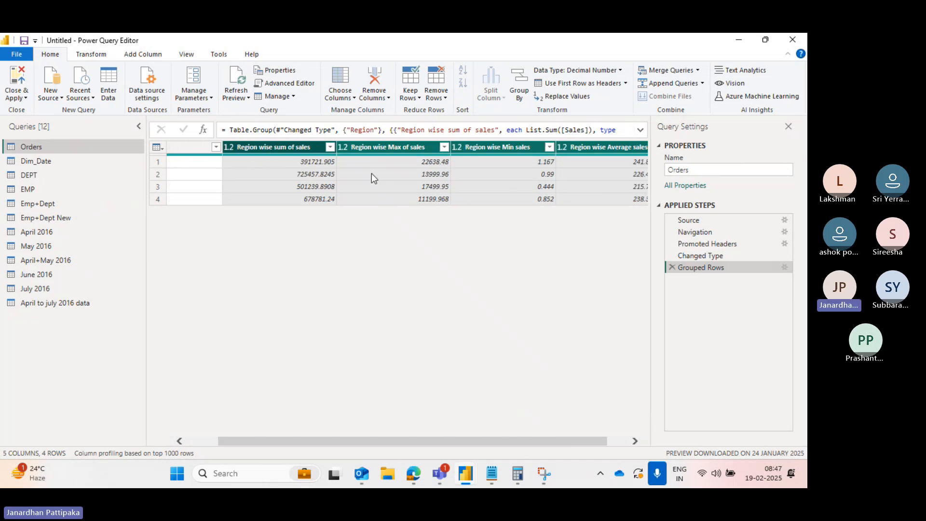
pyautogui.hscroll(-2, 371, 173)
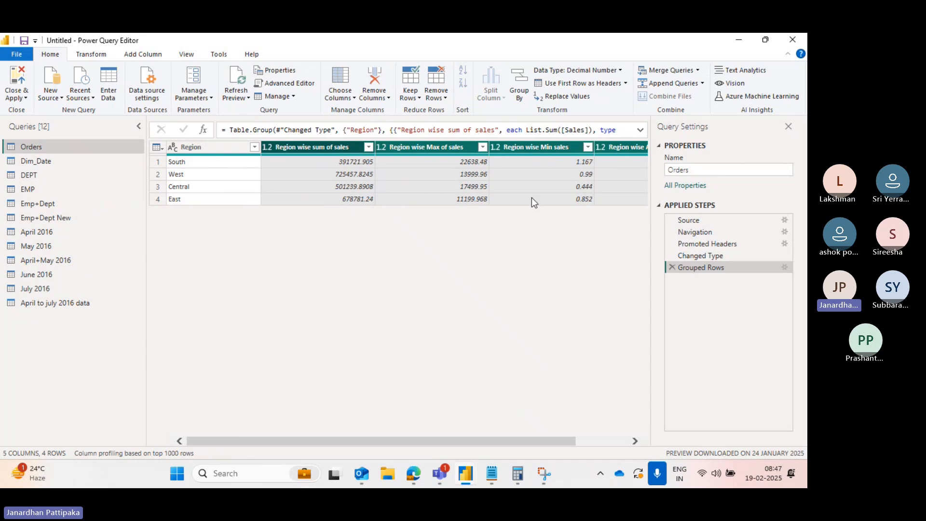
pyautogui.hscroll(3, 550, 206)
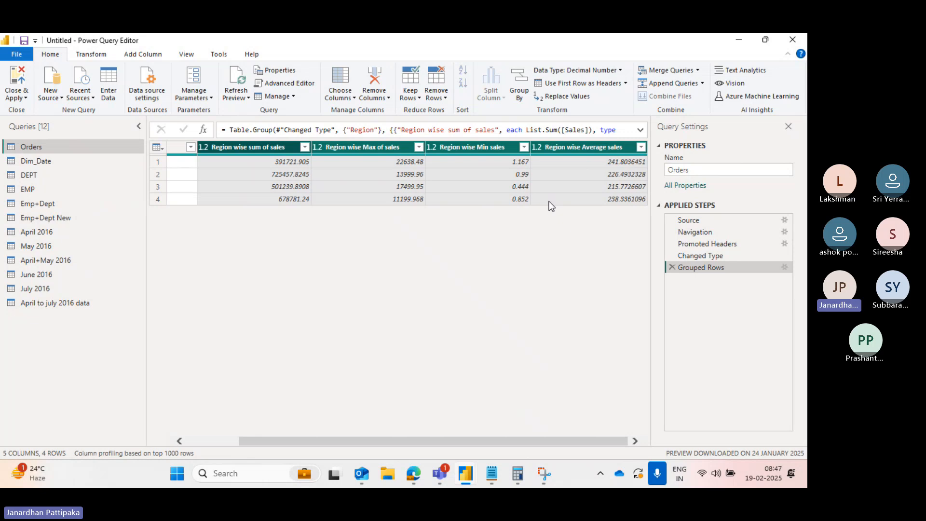
pyautogui.hscroll(-3, 378, 176)
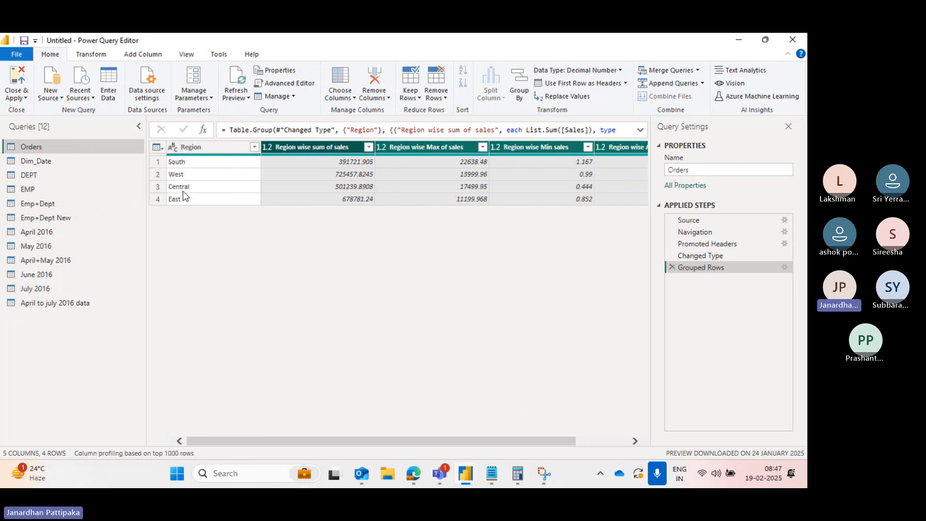
pyautogui.hscroll(3, 372, 224)
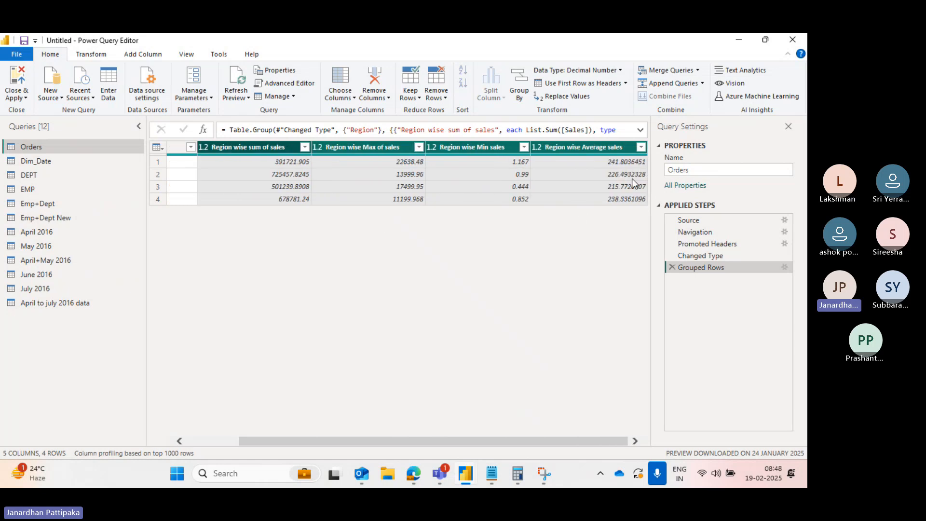
pyautogui.hscroll(-3, 560, 174)
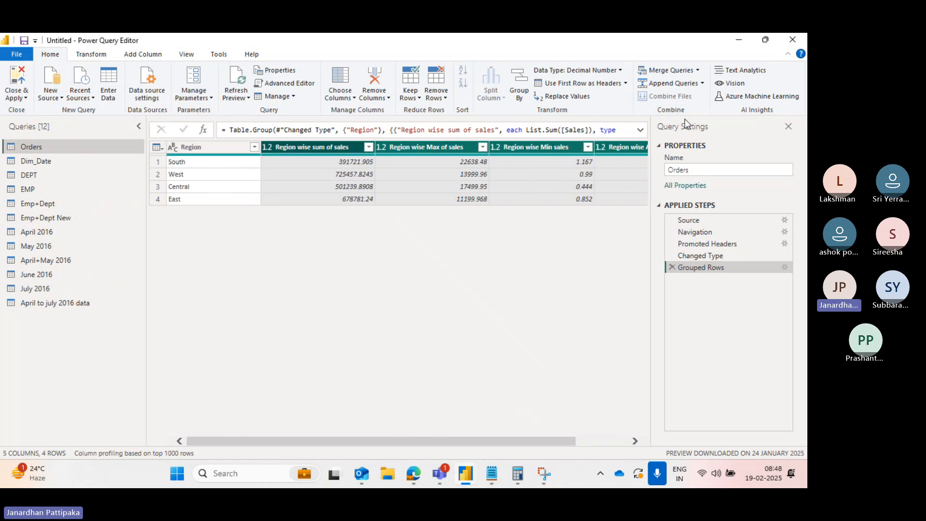
pyautogui.hscroll(3, 565, 168)
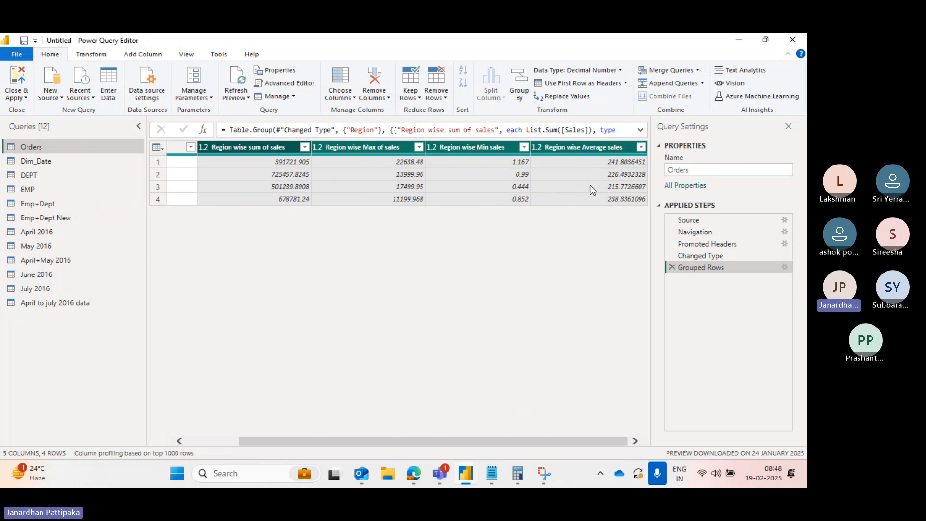
pyautogui.hscroll(-2, 373, 196)
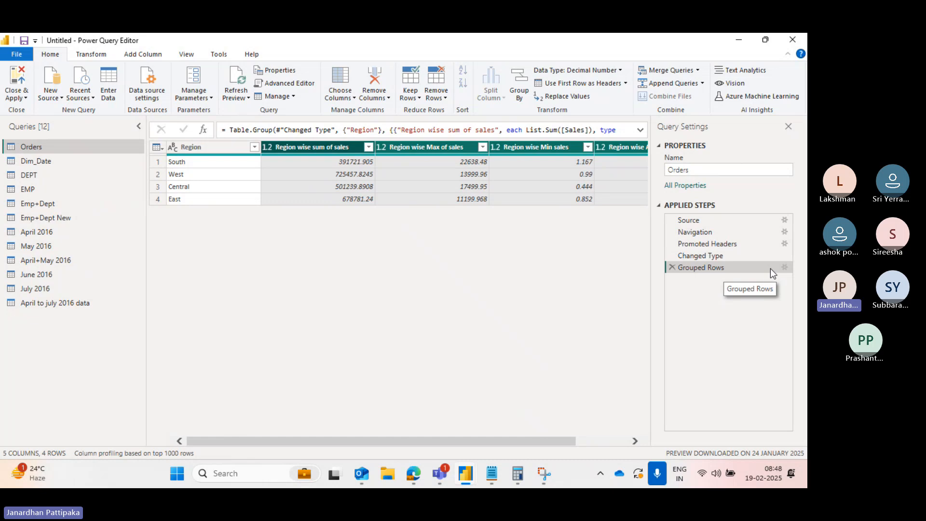
# - Reopen the Grouped Rows step's settings and add a fifth aggregation row
pyautogui.click(784, 268)
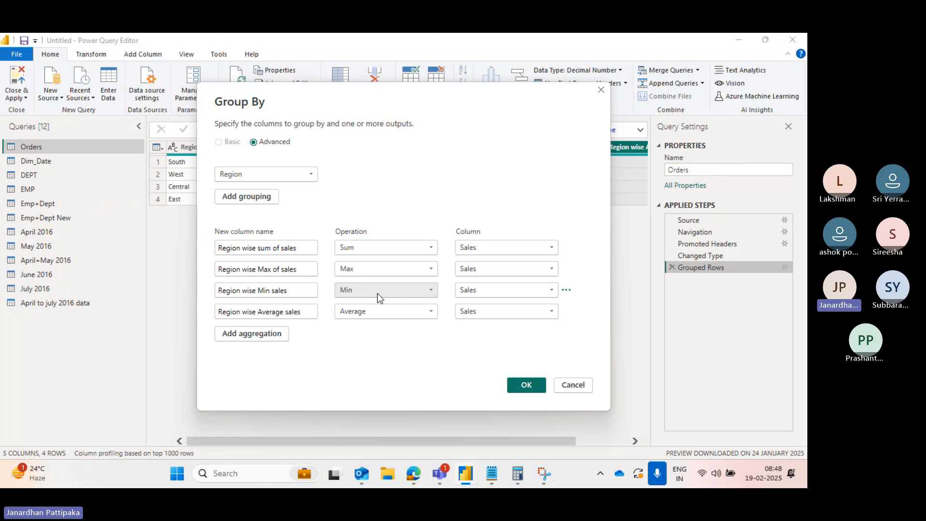
pyautogui.click(241, 337)
pyautogui.click(244, 331)
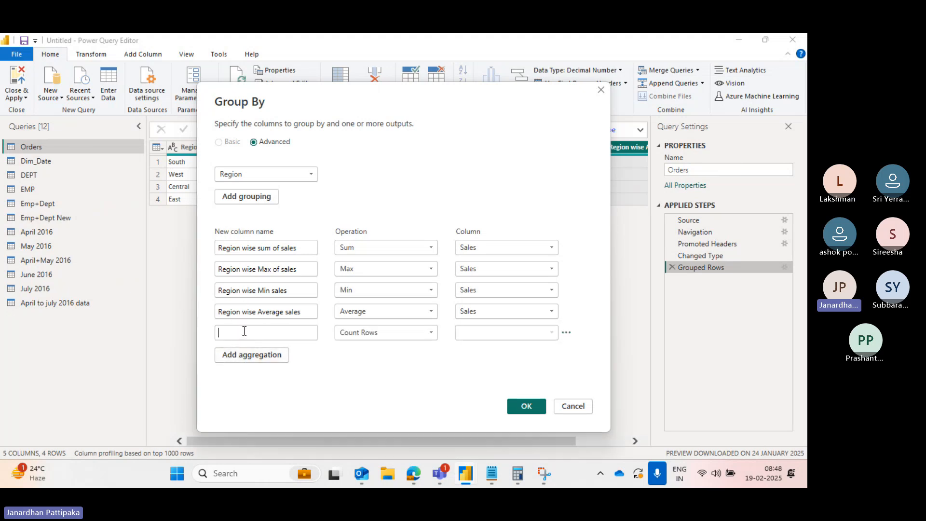
pyautogui.write('Regi')
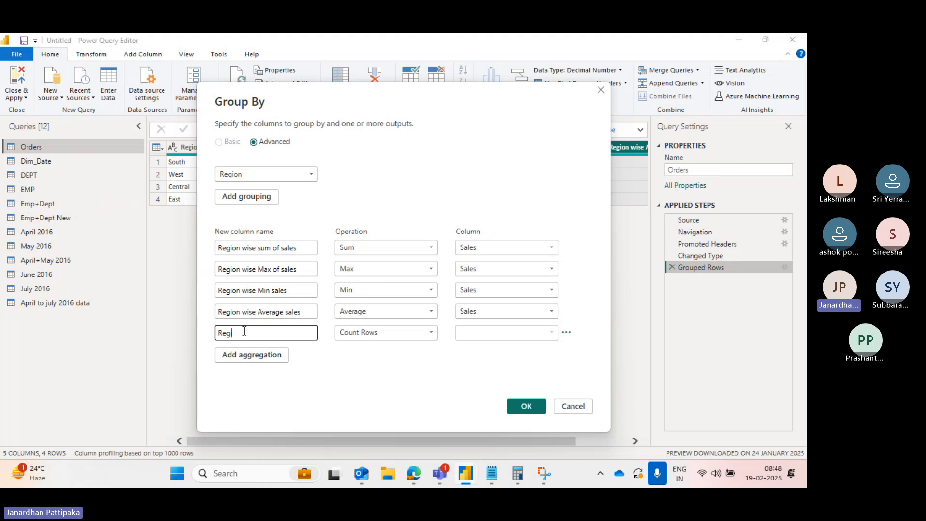
pyautogui.write('on wise profit')
pyautogui.click(348, 372)
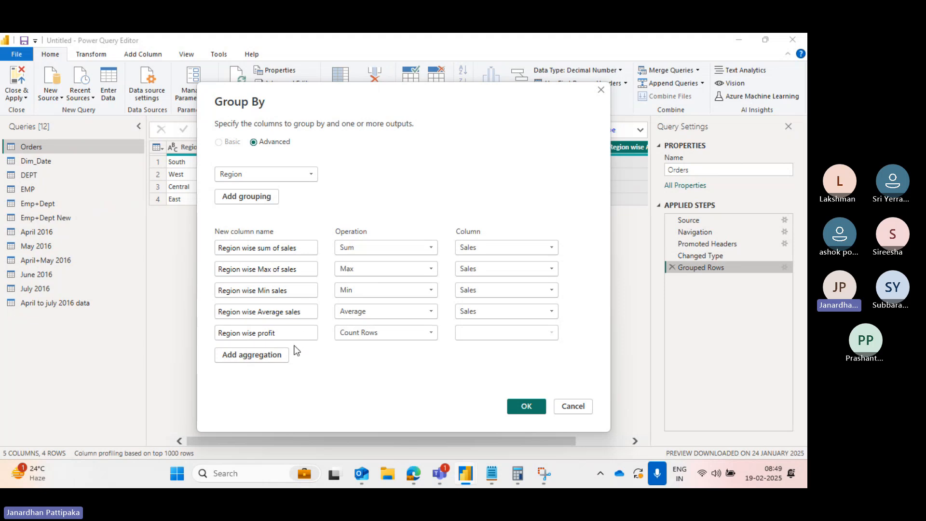
# - Set the fifth aggregation's operation to Sum and name it Region wise sum of profit
pyautogui.click(432, 335)
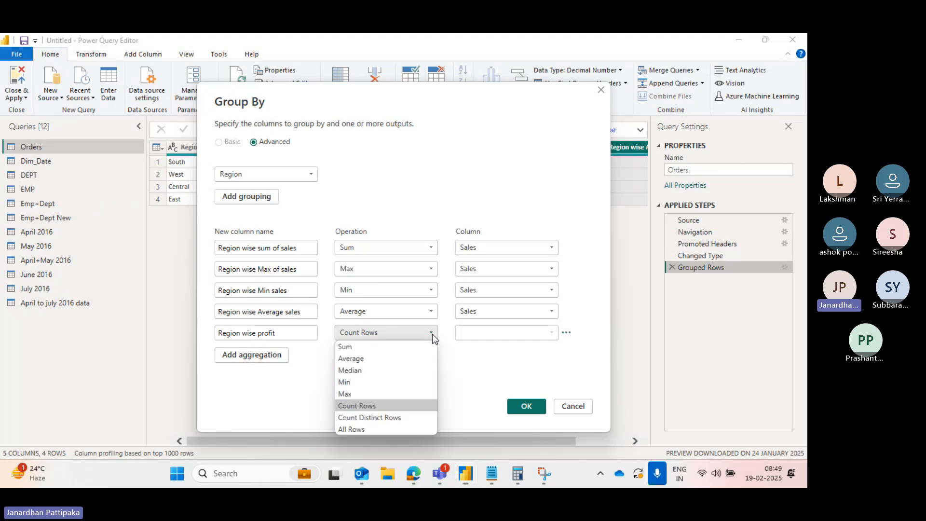
pyautogui.click(342, 348)
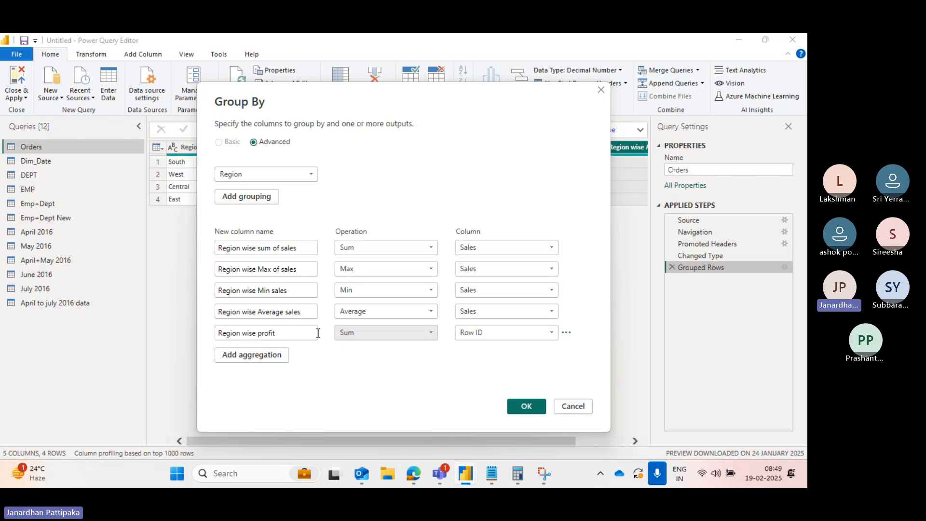
pyautogui.click(258, 333)
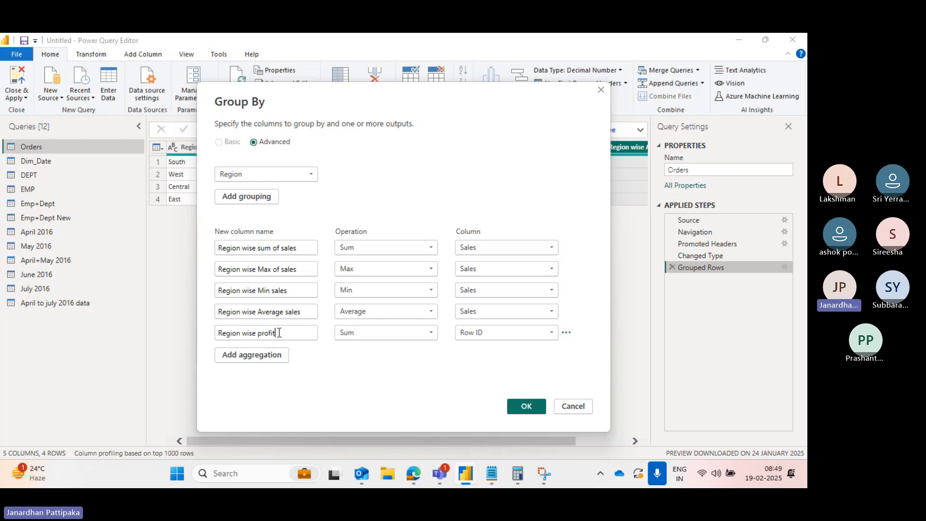
pyautogui.doubleClick(279, 333)
pyautogui.press('BackSpace')
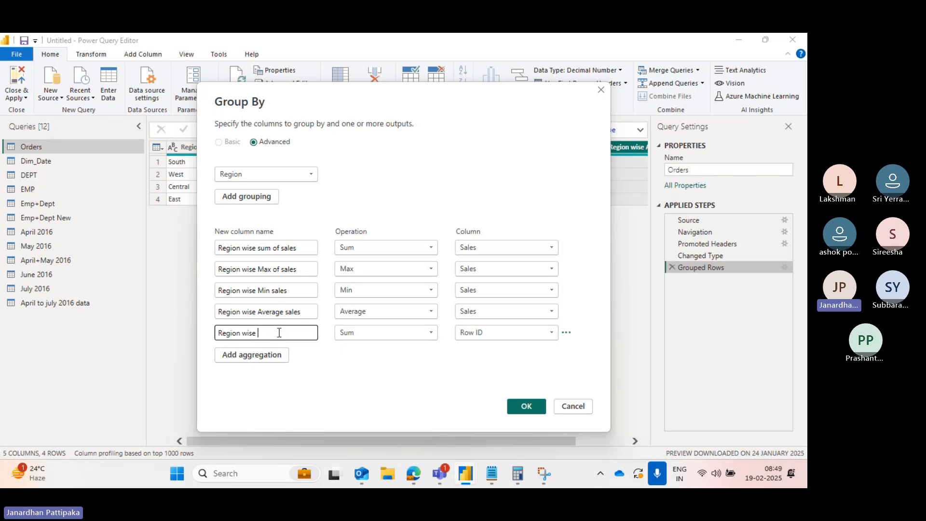
pyautogui.write('sum of profit')
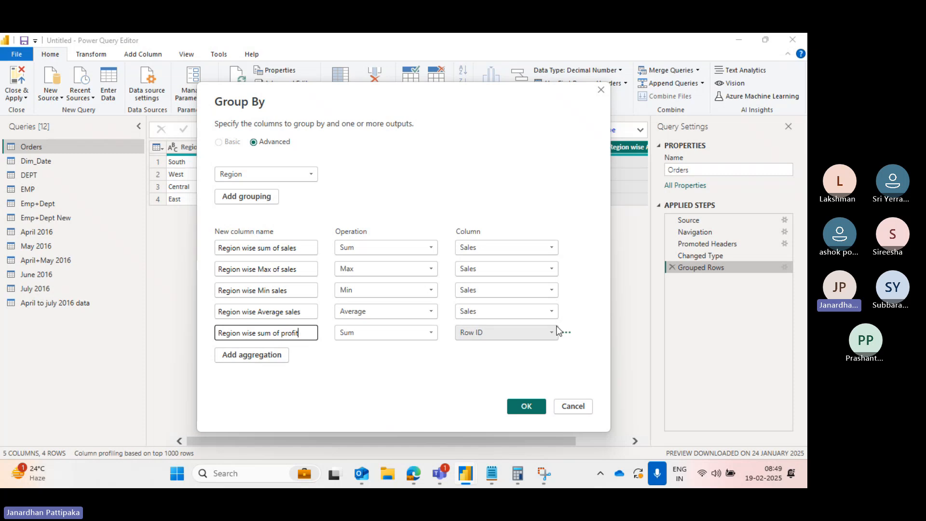
# - Set the fifth aggregation's column to Profit
pyautogui.click(552, 334)
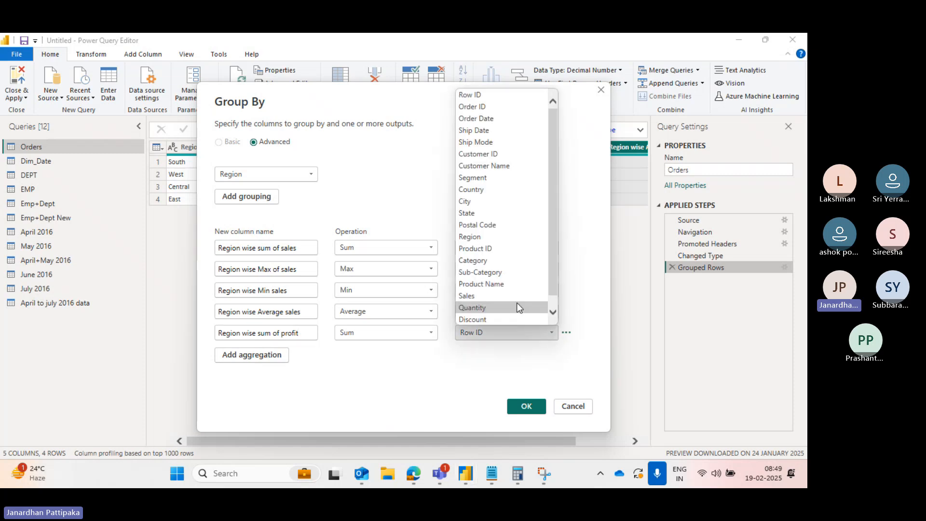
pyautogui.scroll(-1, 477, 294)
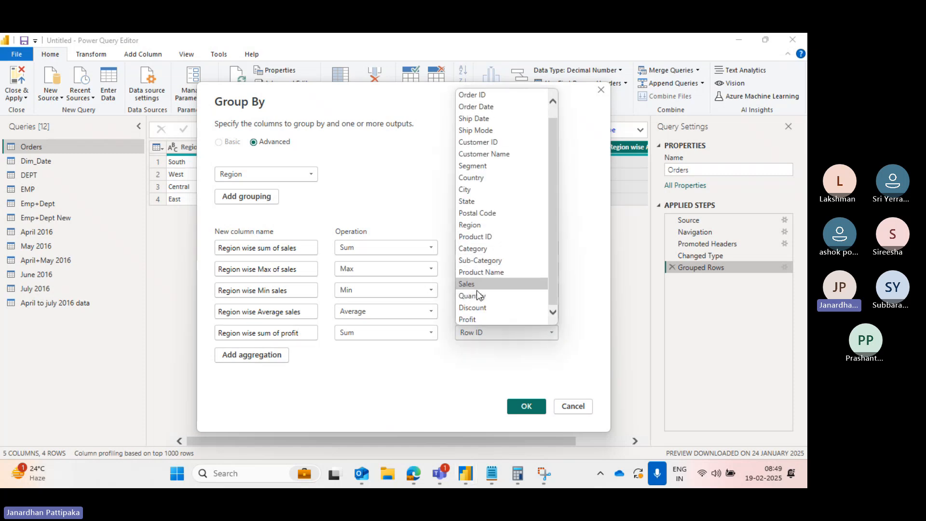
pyautogui.click(467, 319)
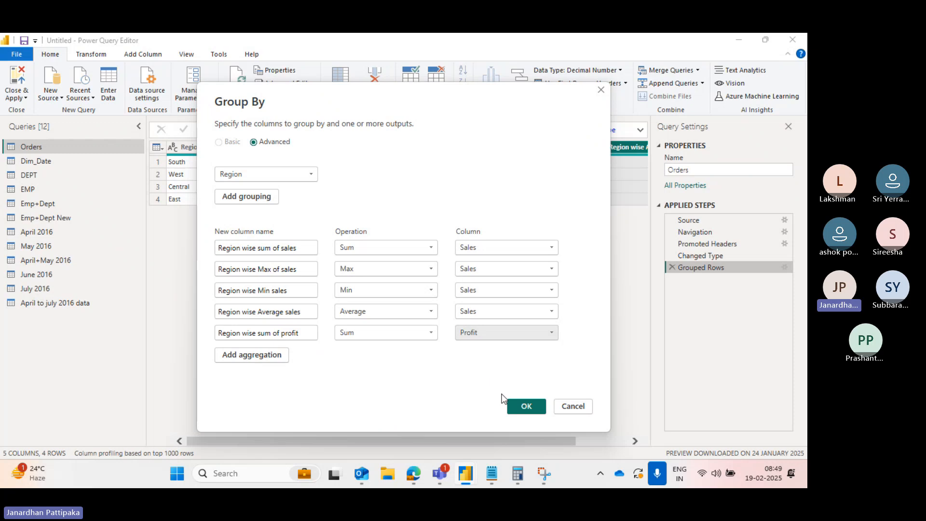
# - Apply the Group By with all five aggregations and scroll across the grouped table to review the resulting columns
pyautogui.click(523, 407)
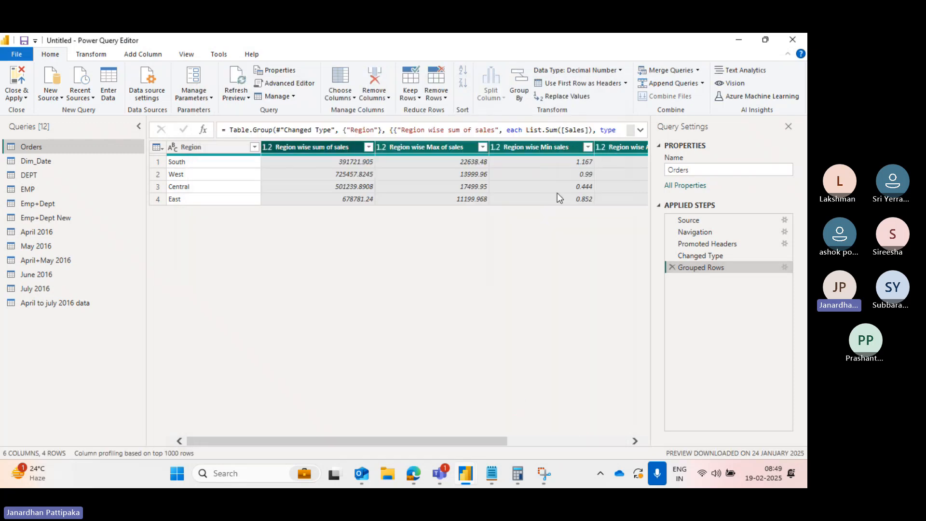
pyautogui.hscroll(3, 560, 182)
pyautogui.hscroll(-5, 523, 187)
pyautogui.hscroll(5, 615, 176)
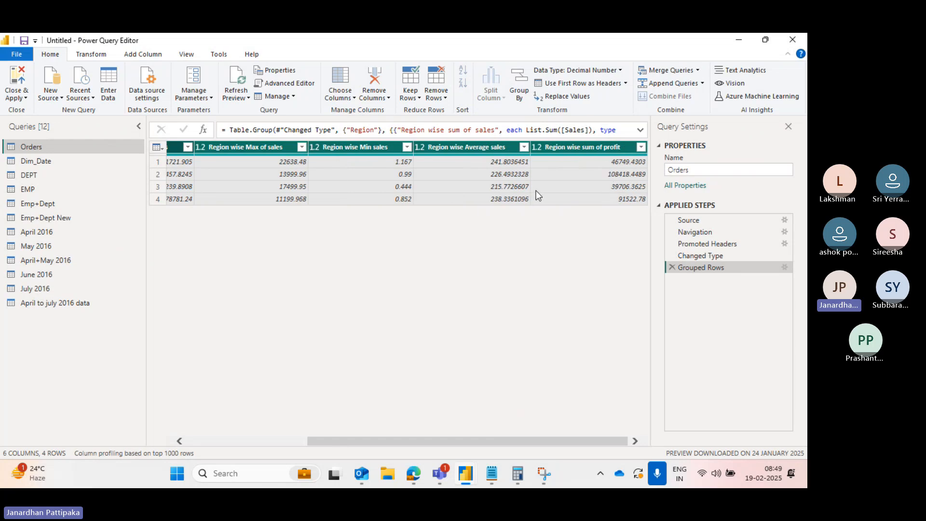
pyautogui.hscroll(-5, 536, 190)
pyautogui.hscroll(5, 586, 172)
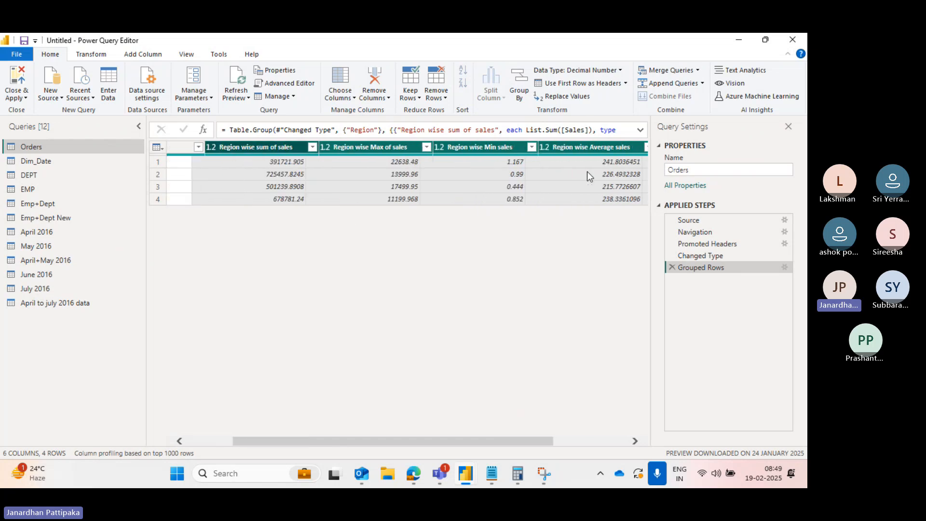
pyautogui.hscroll(1, 611, 178)
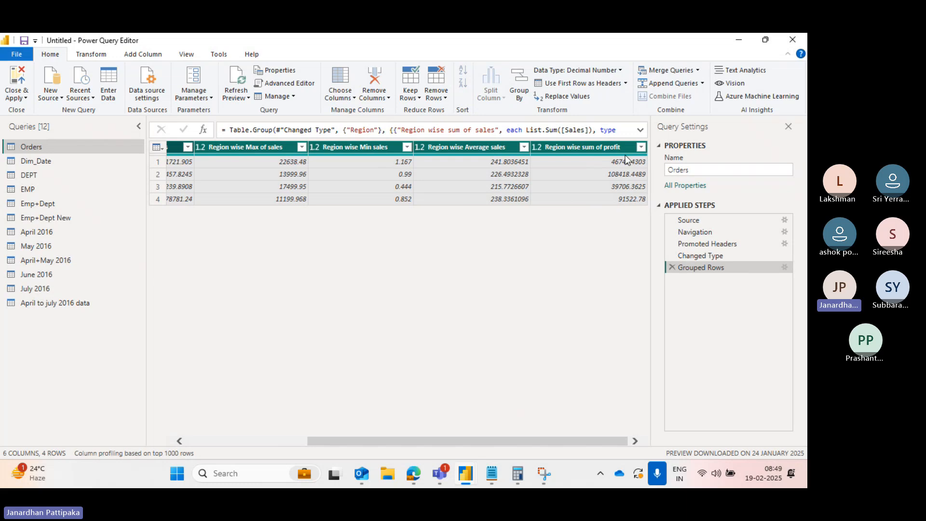
pyautogui.hscroll(-2, 495, 219)
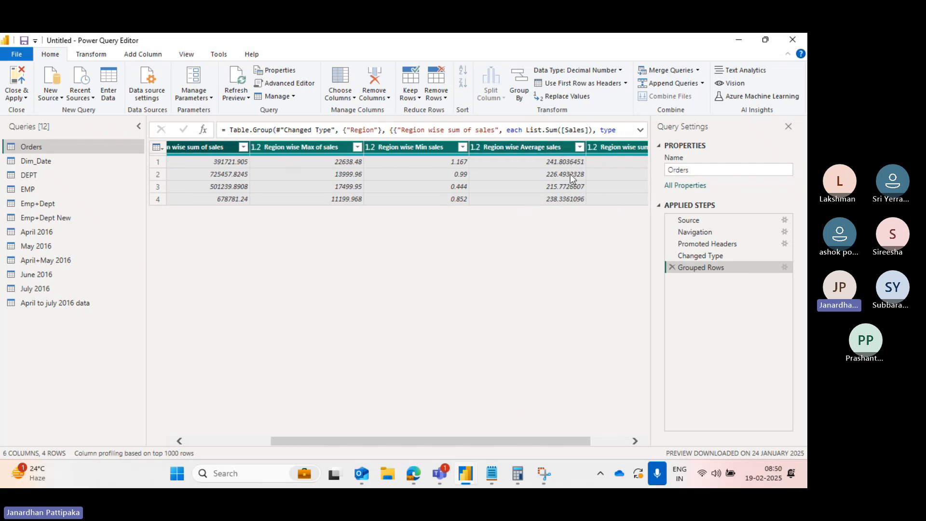
pyautogui.hscroll(-2, 465, 213)
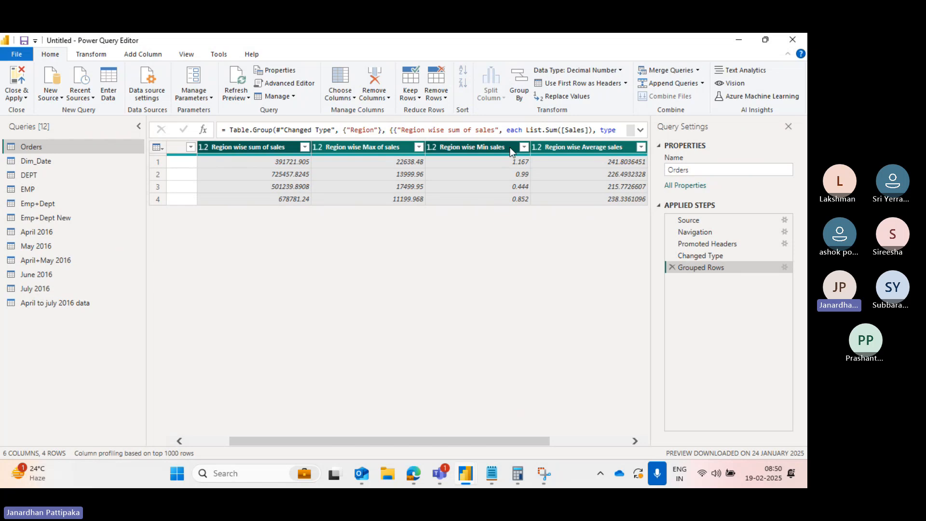
pyautogui.hscroll(-1, 448, 191)
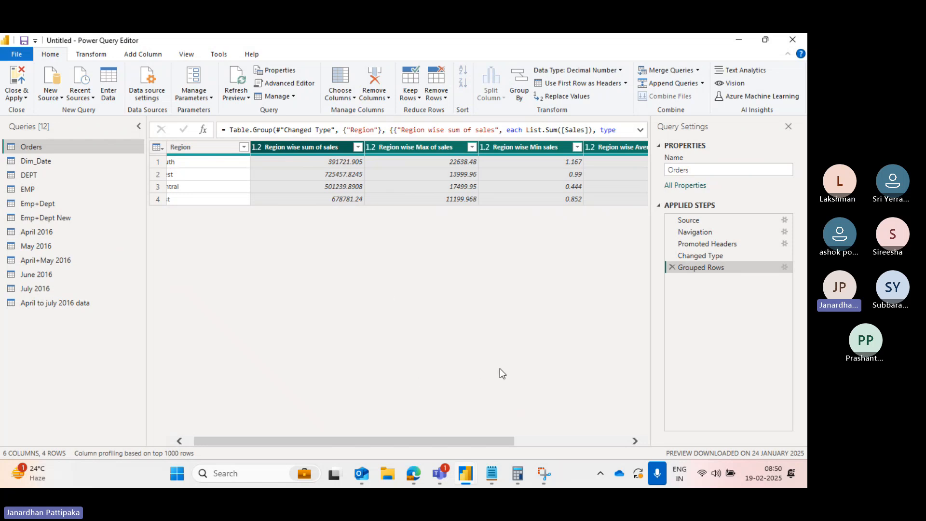
pyautogui.hscroll(-1, 442, 378)
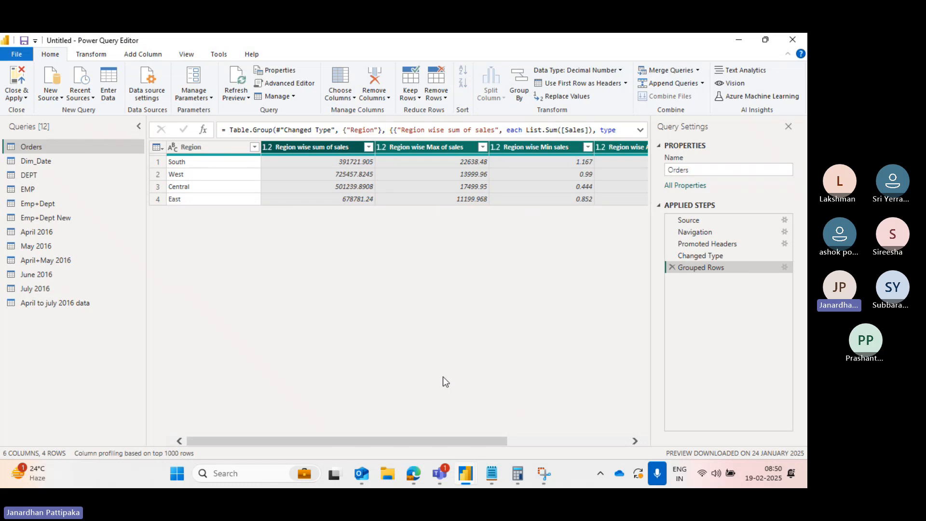
# - Reopen the Grouped Rows step's settings and add Category as a second grouping column
pyautogui.click(785, 269)
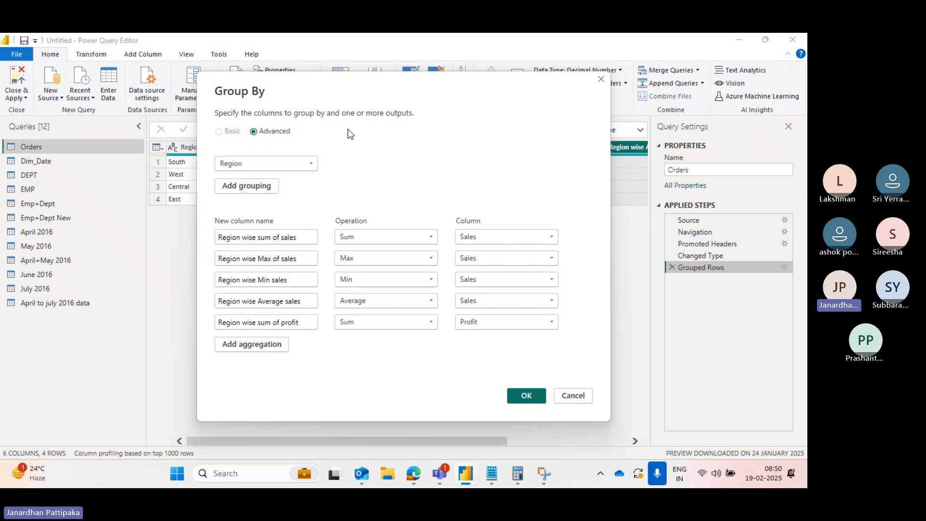
pyautogui.moveTo(380, 95)
pyautogui.mouseDown()
pyautogui.moveTo(381, 134)
pyautogui.moveTo(372, 97)
pyautogui.mouseUp()
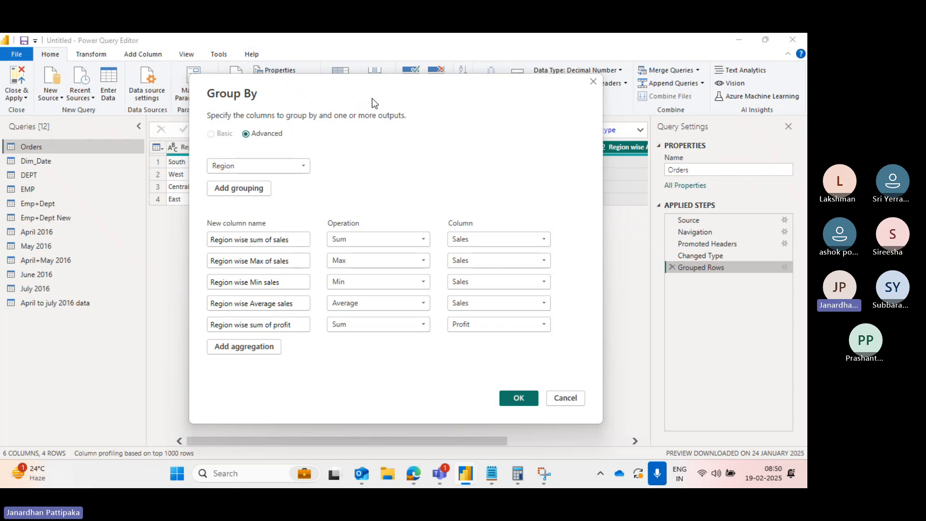
pyautogui.moveTo(390, 100); pyautogui.dragTo(382, 264)
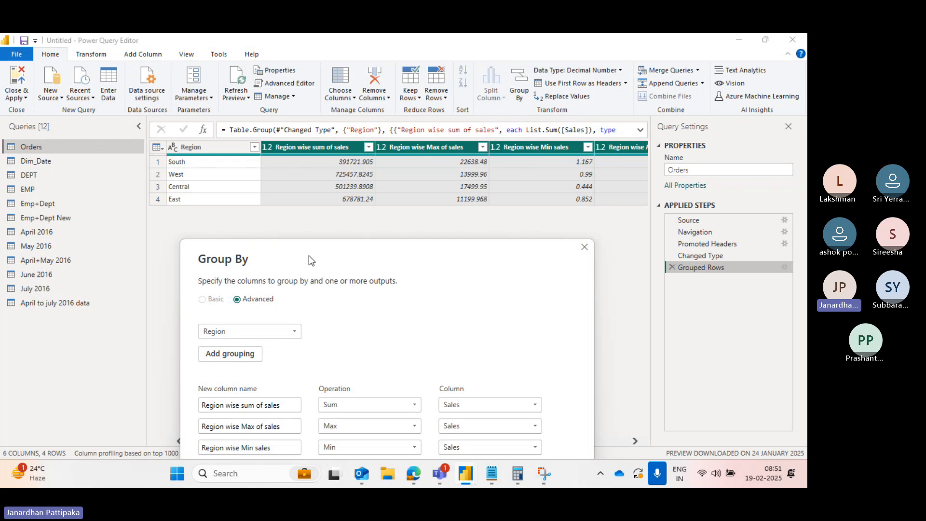
pyautogui.moveTo(309, 256); pyautogui.dragTo(311, 117)
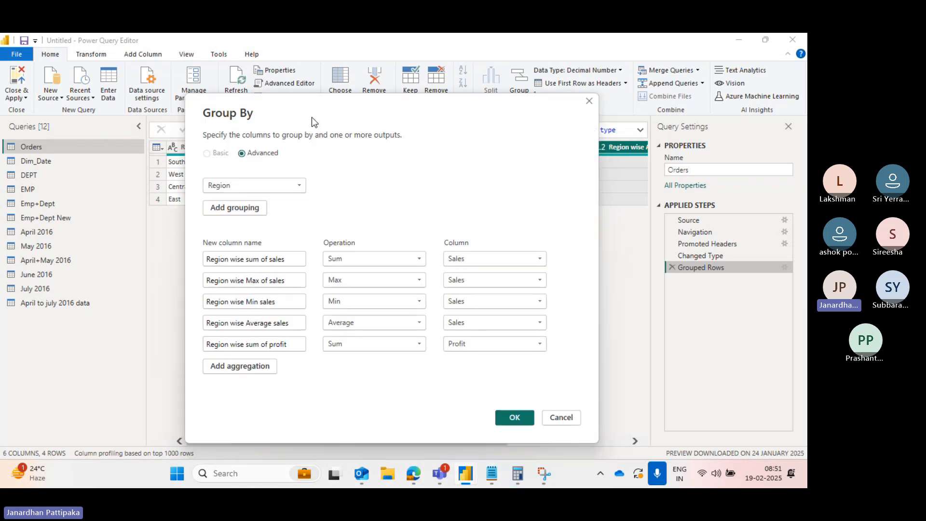
pyautogui.click(240, 208)
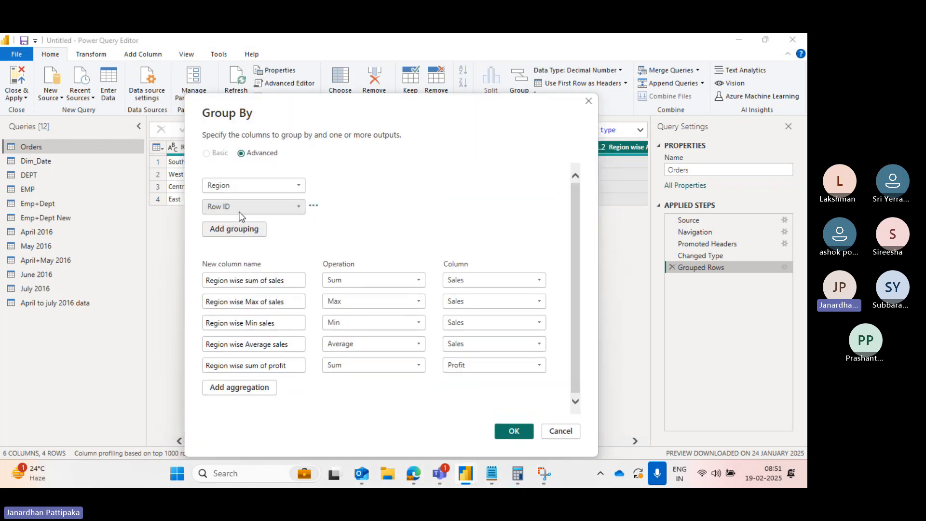
pyautogui.click(299, 207)
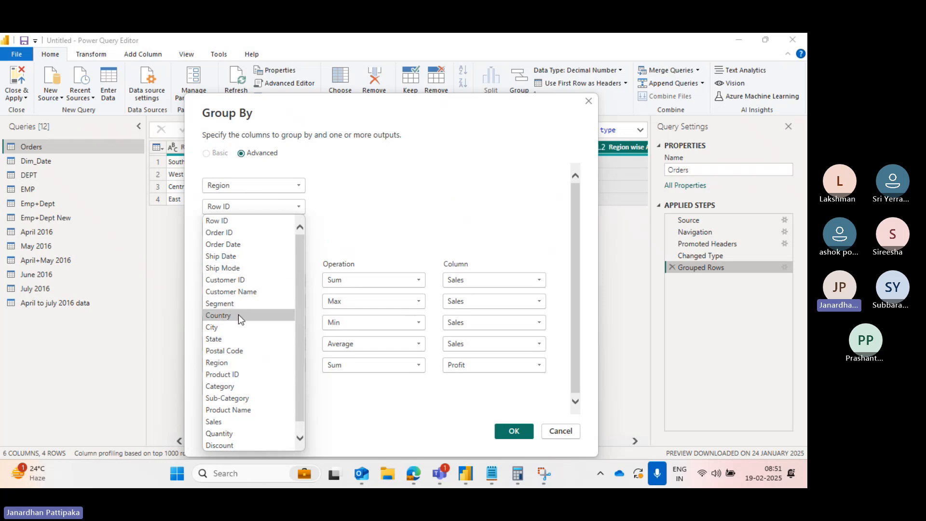
pyautogui.scroll(-1, 239, 316)
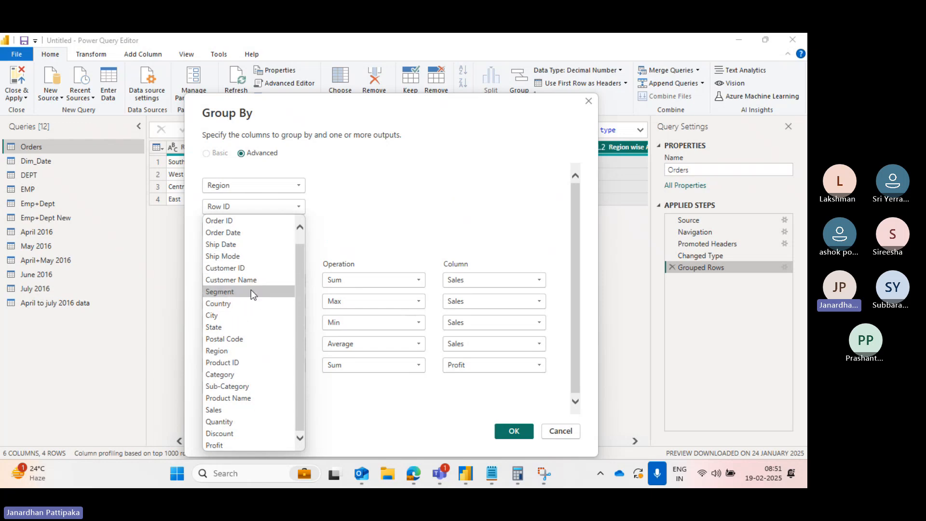
pyautogui.scroll(1, 251, 290)
pyautogui.scroll(-1, 251, 291)
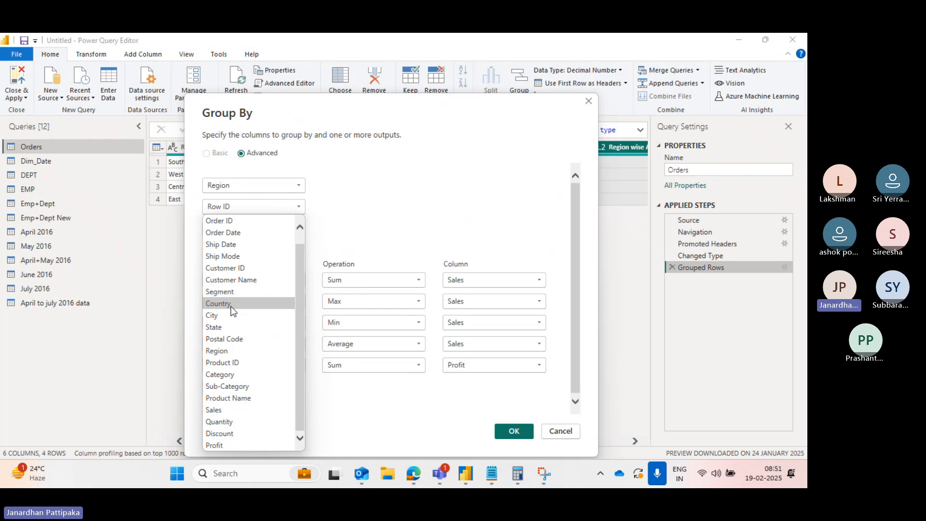
pyautogui.click(221, 376)
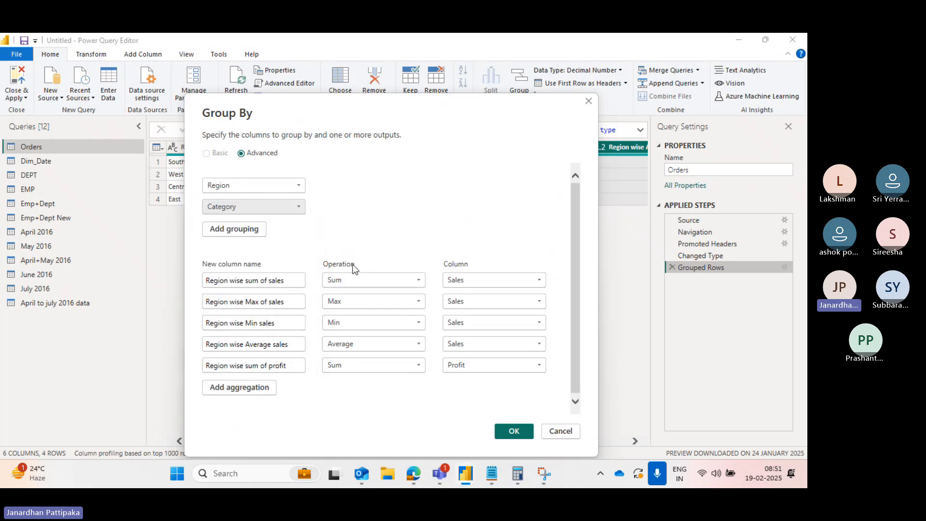
pyautogui.click(511, 431)
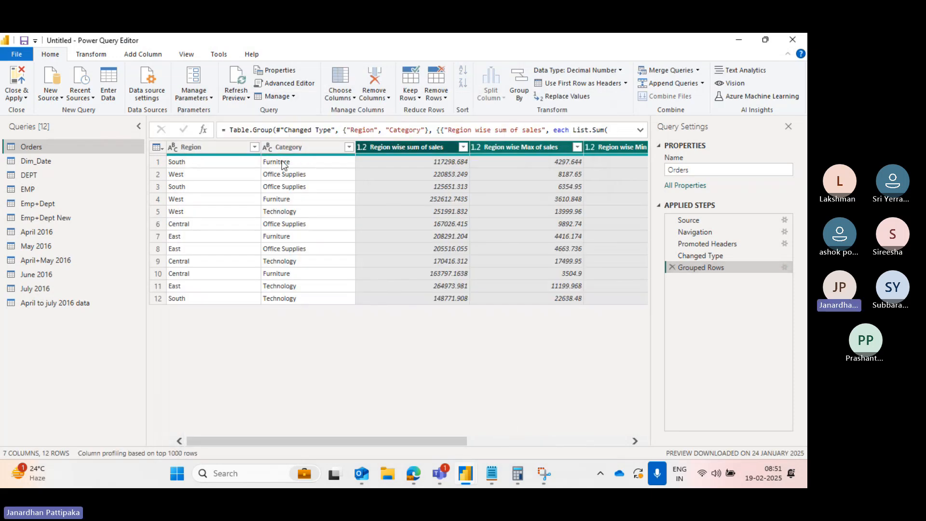
# - Sort the table by Category in ascending order, then clear that sort
pyautogui.click(348, 147)
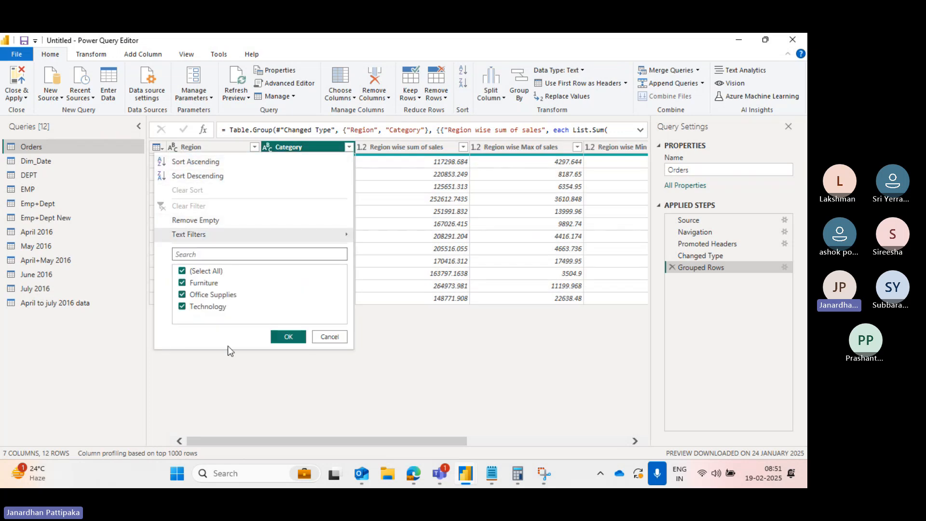
pyautogui.click(204, 161)
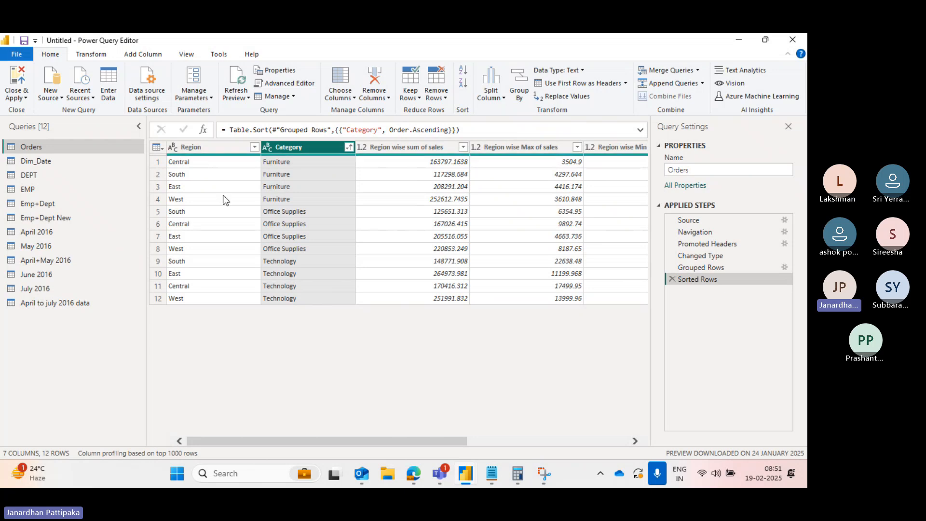
pyautogui.click(348, 148)
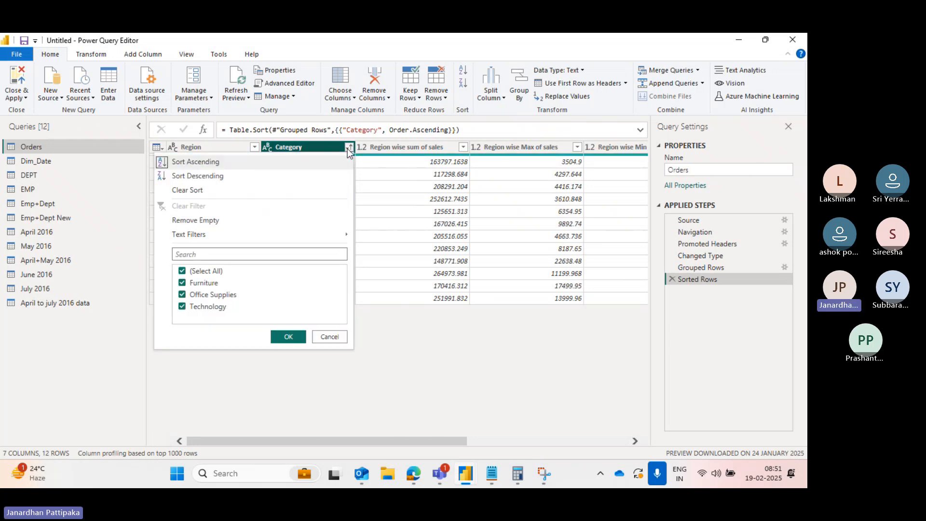
pyautogui.click(177, 191)
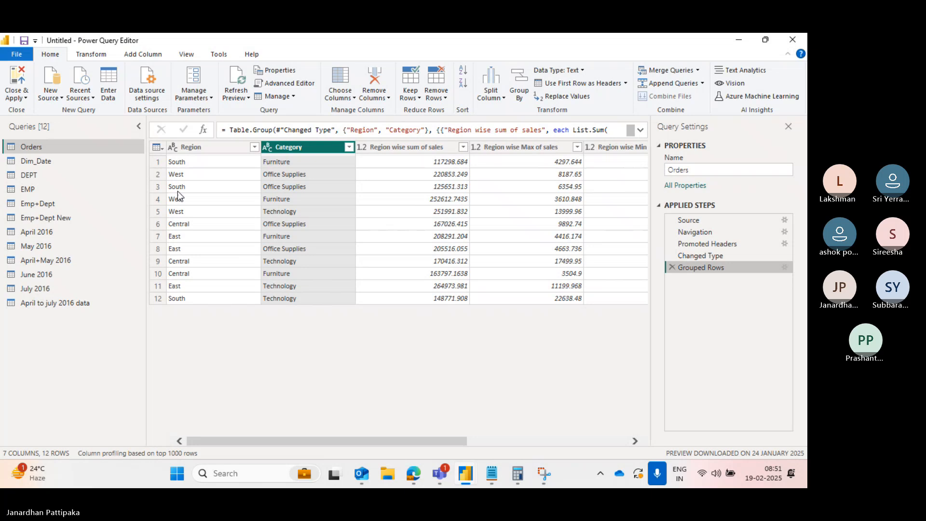
# - Sort the grouped table by Region in ascending order
pyautogui.click(250, 147)
pyautogui.click(251, 147)
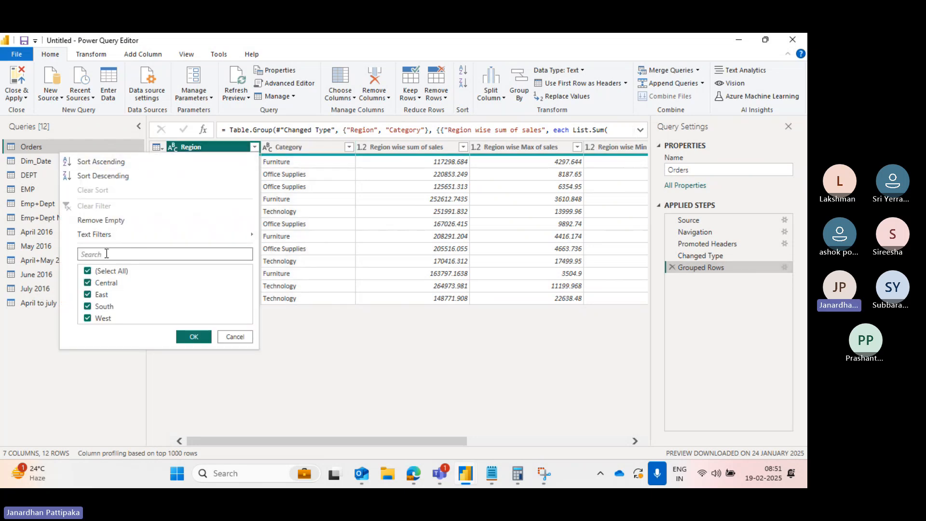
pyautogui.click(106, 163)
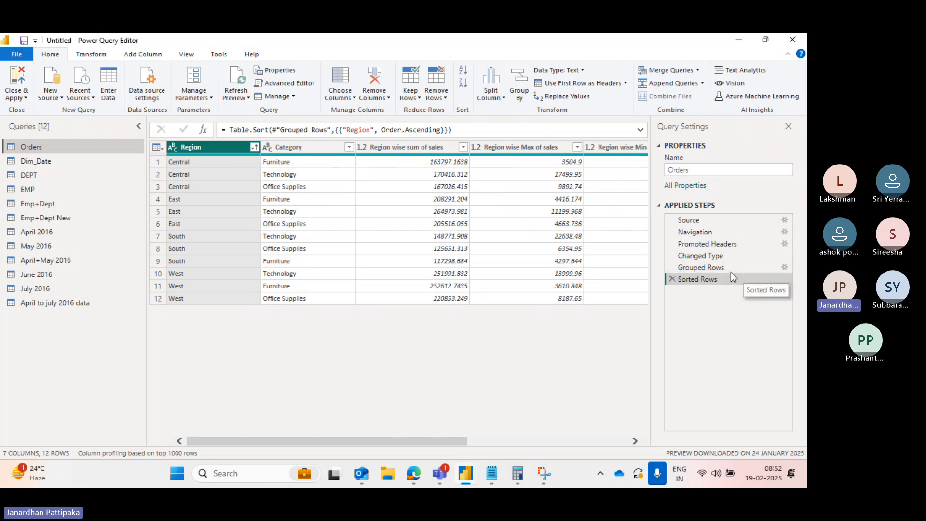
# - Reopen the Grouped Rows step's settings and add Sub-Category as a third grouping column
pyautogui.click(785, 268)
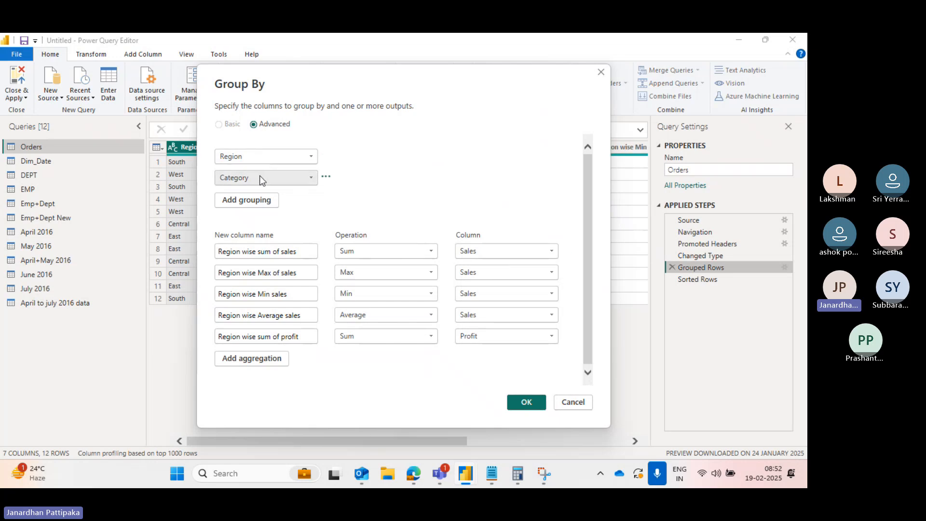
pyautogui.moveTo(366, 80); pyautogui.dragTo(458, 212)
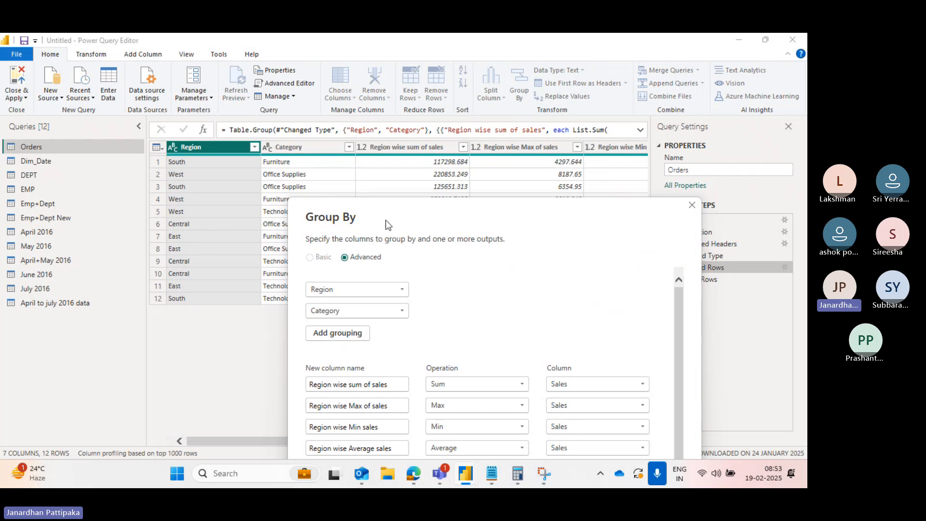
pyautogui.moveTo(386, 225); pyautogui.dragTo(267, 115)
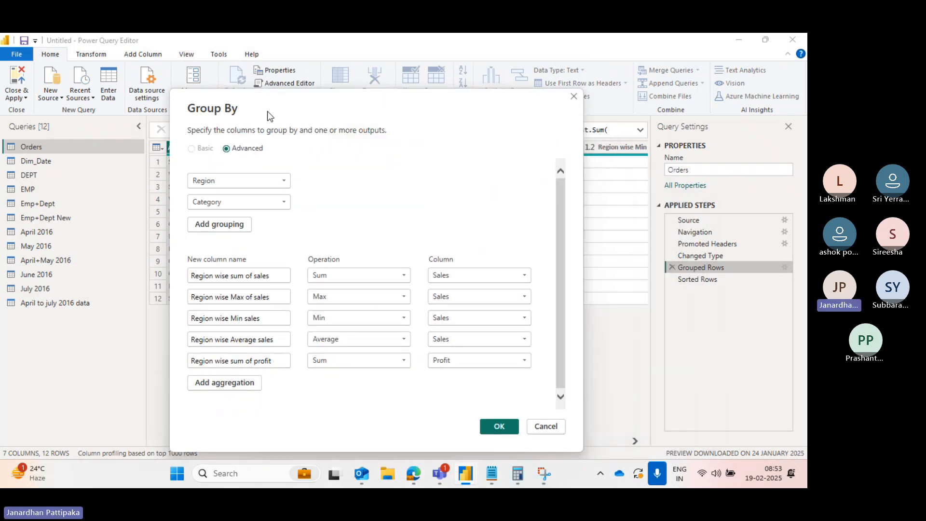
pyautogui.click(210, 230)
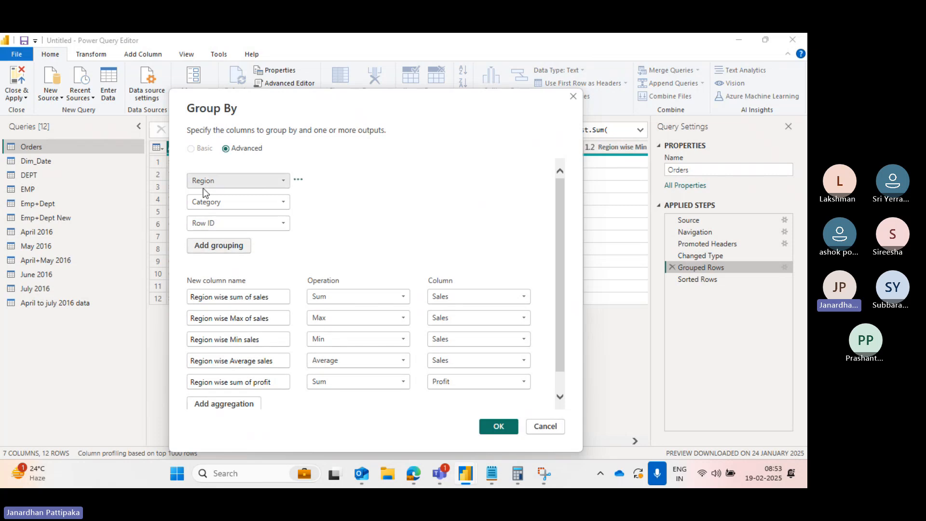
pyautogui.click(284, 224)
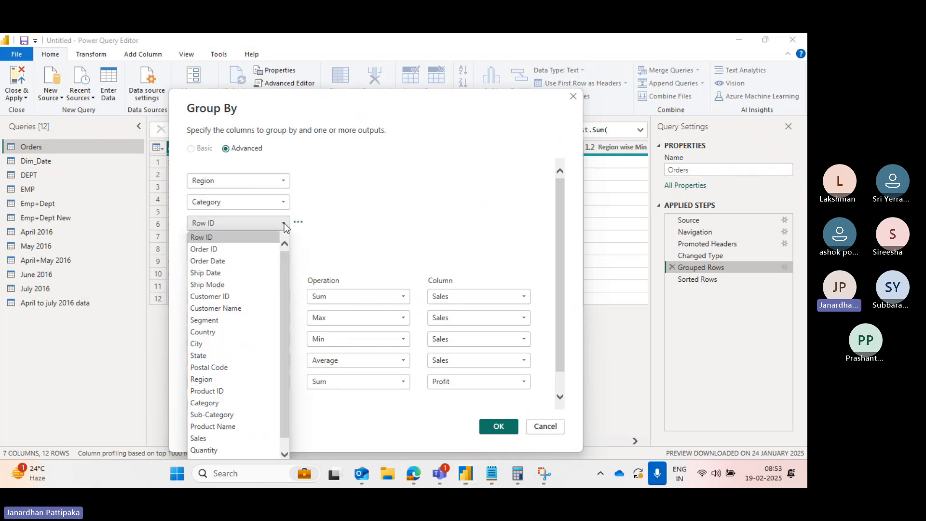
pyautogui.scroll(-1, 242, 354)
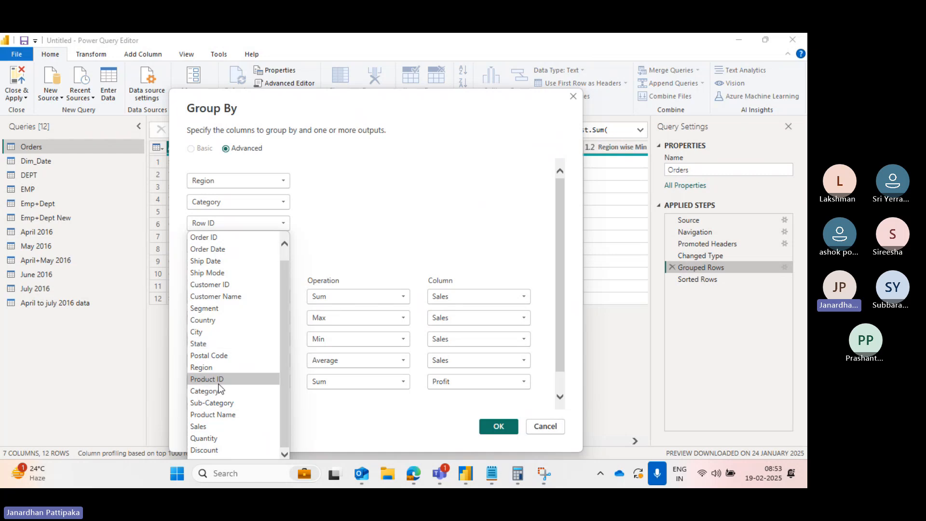
pyautogui.click(213, 404)
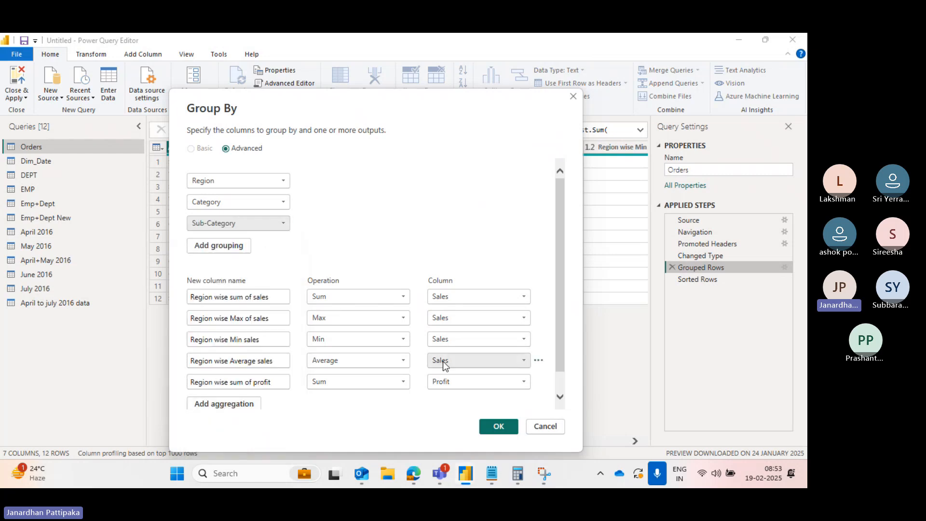
pyautogui.click(491, 424)
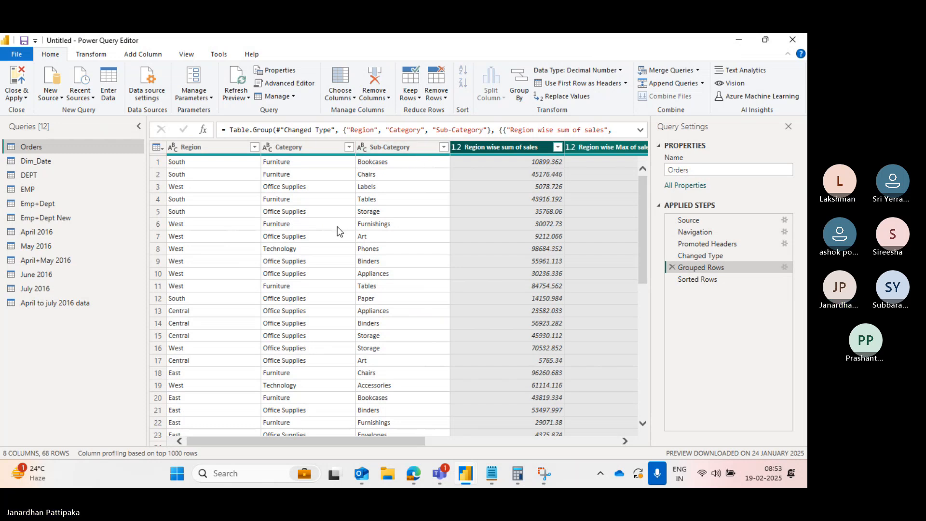
# - Sort the table by Region in ascending order, inserting the sort as an intermediate step after Grouped Rows
pyautogui.click(254, 148)
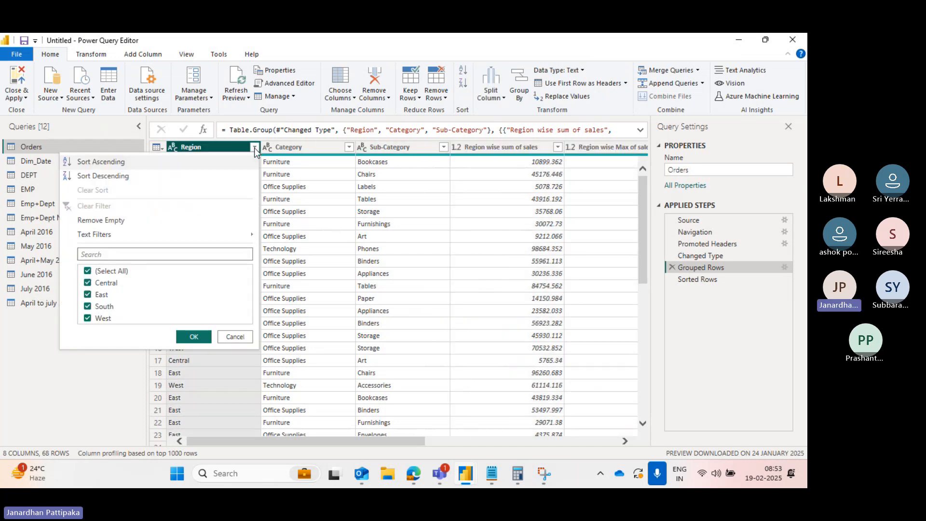
pyautogui.click(110, 163)
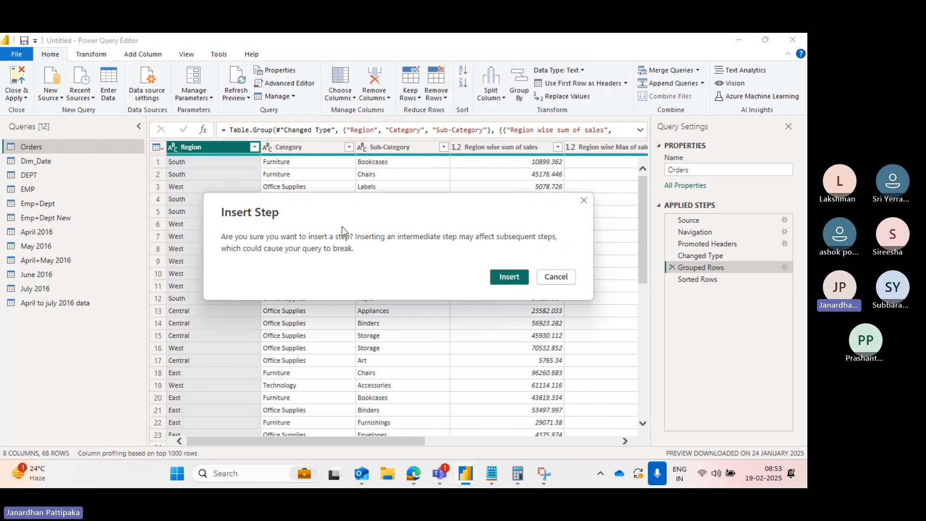
pyautogui.click(511, 277)
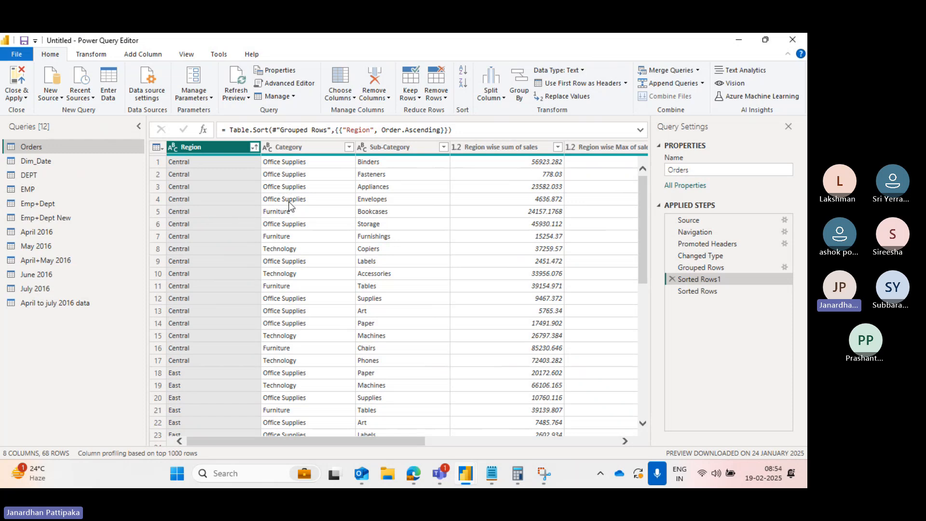
# - Add an ascending Category sort after Region in the intermediate sort step following Grouped Rows
pyautogui.click(348, 147)
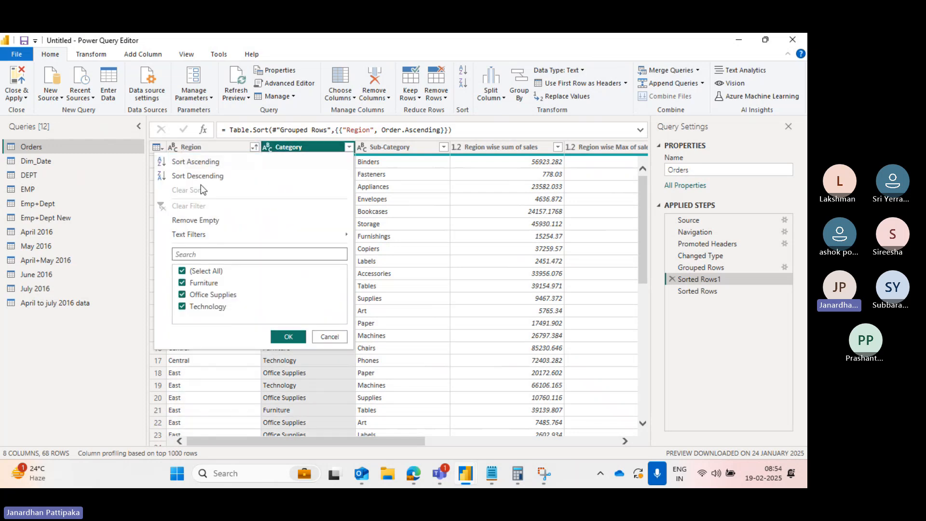
pyautogui.click(196, 164)
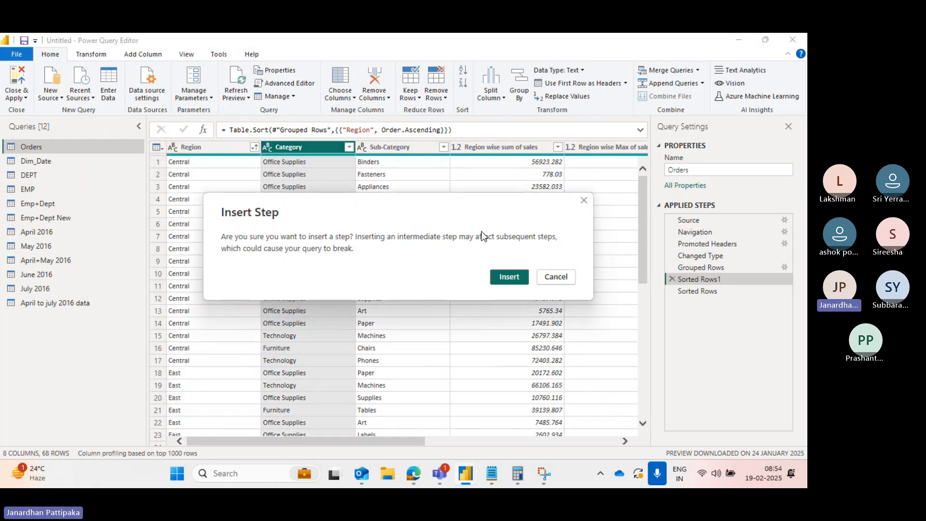
pyautogui.click(505, 277)
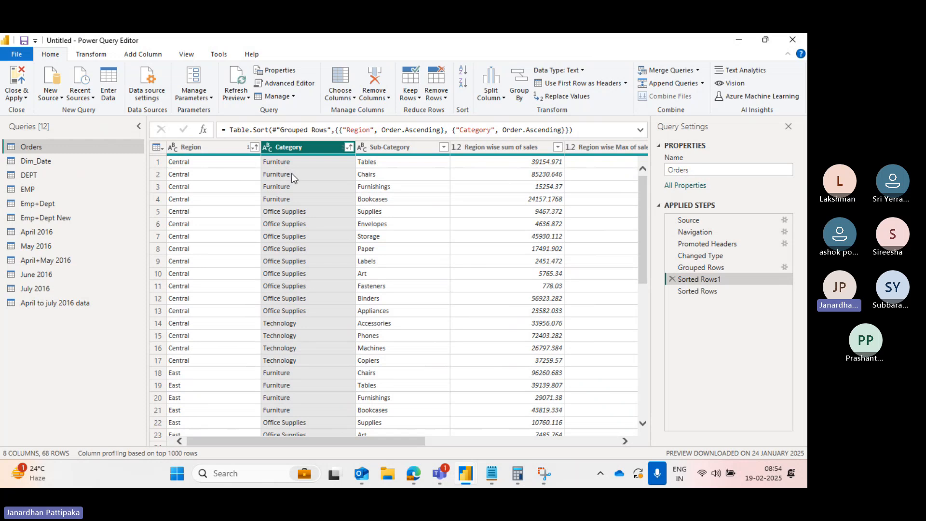
# - Browse the grouped table's columns, including the sales and profit aggregate columns
pyautogui.hscroll(1, 292, 178)
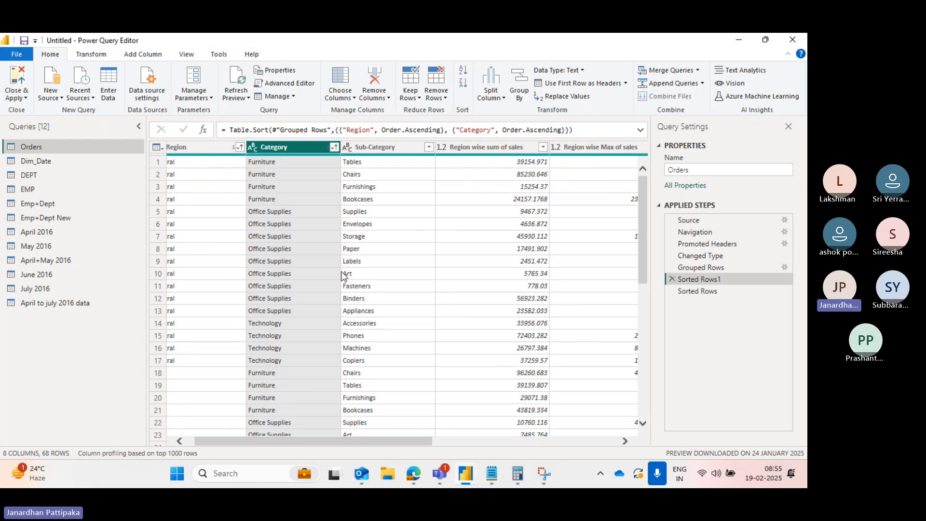
pyautogui.hscroll(-1, 343, 275)
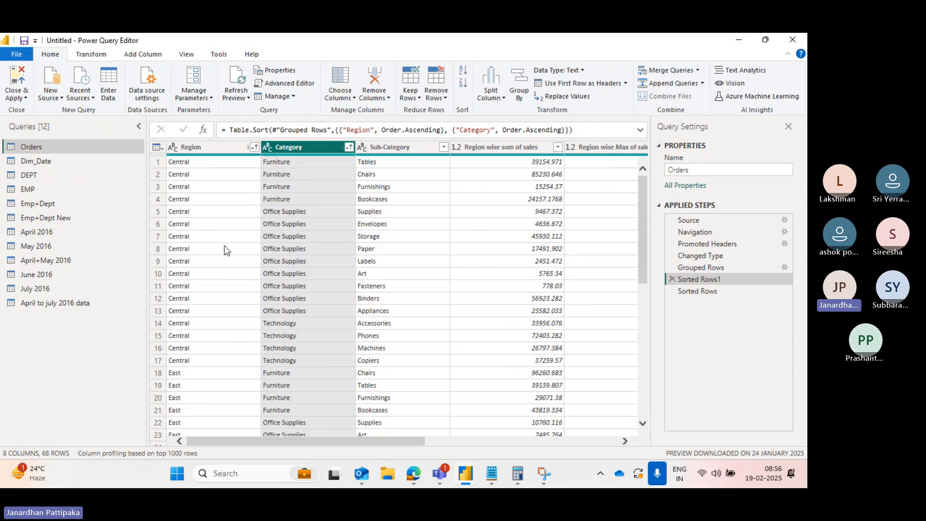
pyautogui.click(193, 147)
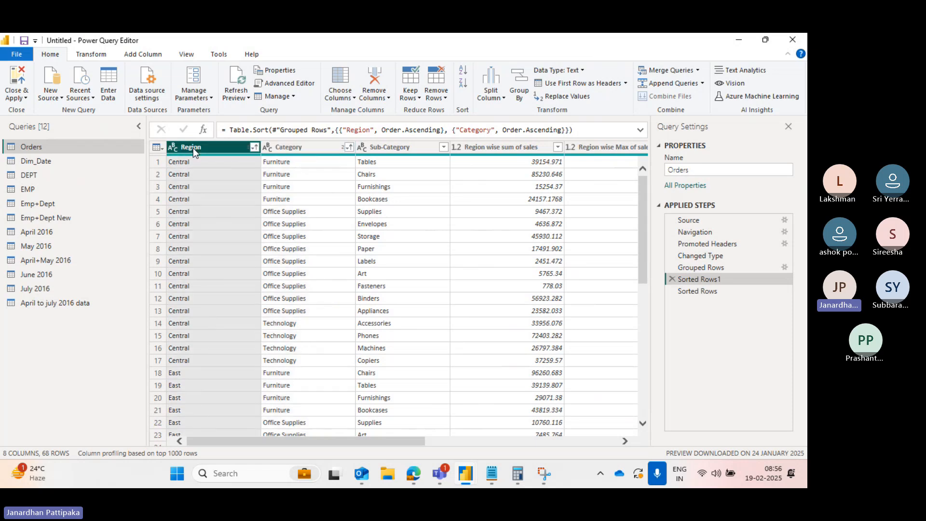
pyautogui.click(289, 146)
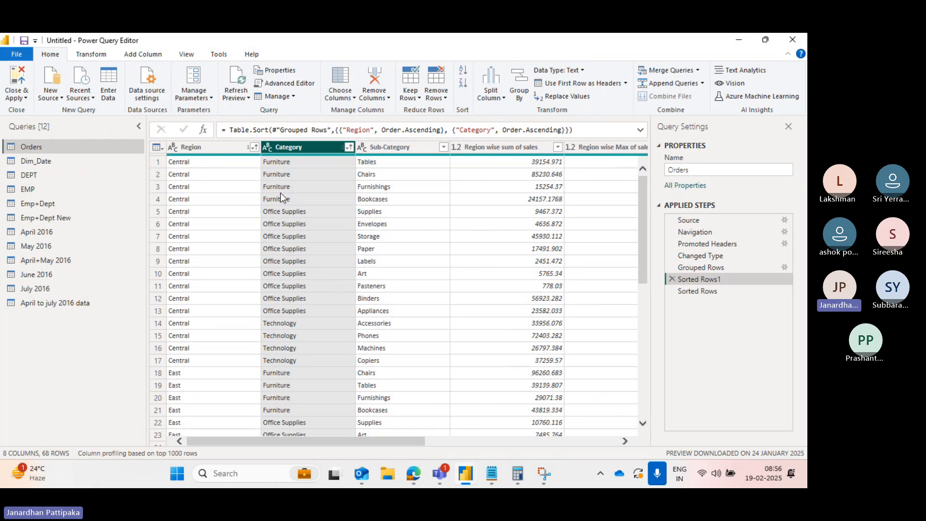
pyautogui.click(392, 150)
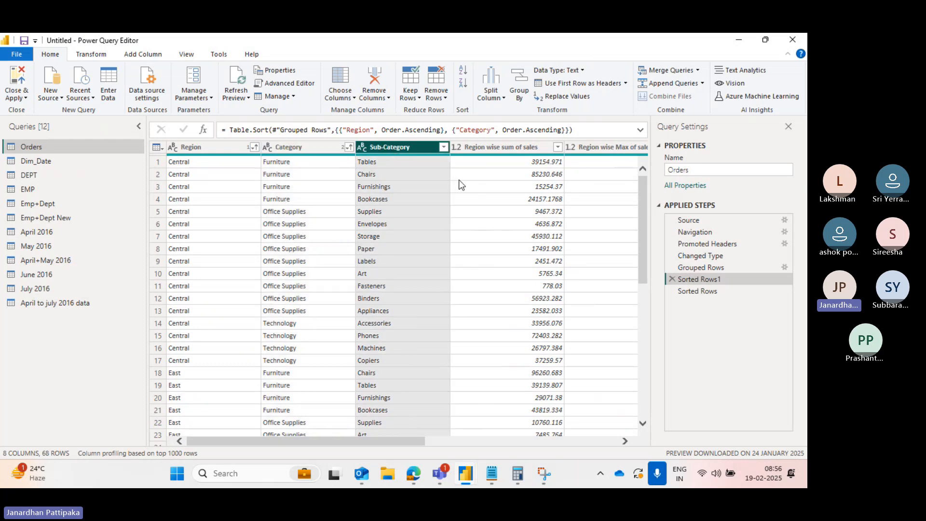
pyautogui.hscroll(5, 477, 186)
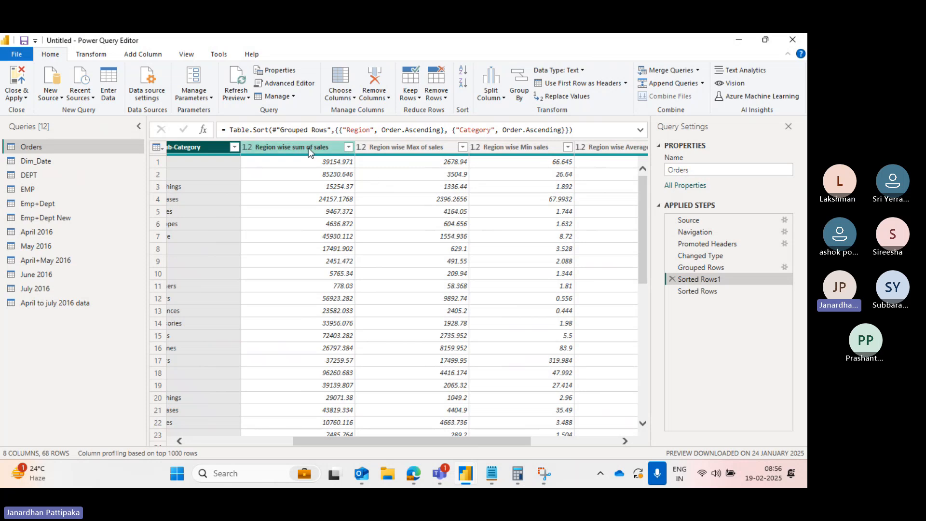
pyautogui.click(305, 151)
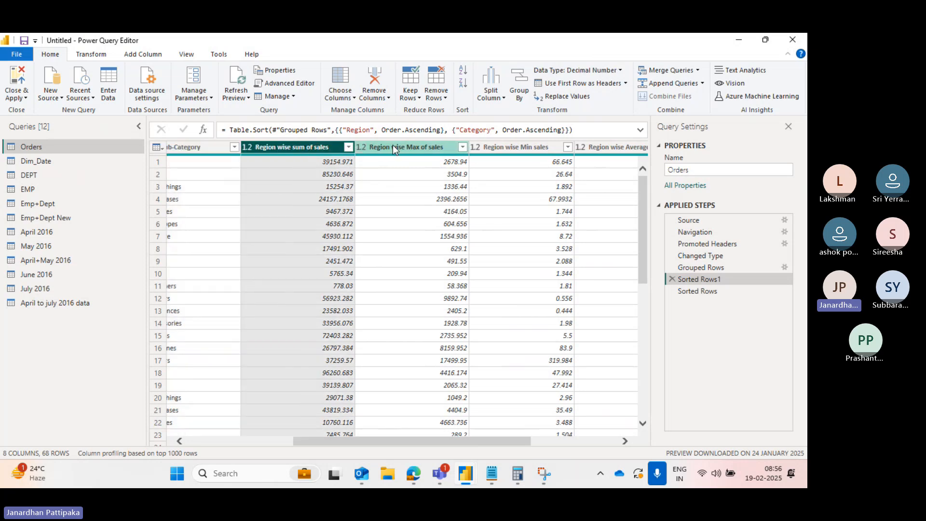
pyautogui.hscroll(-5, 285, 252)
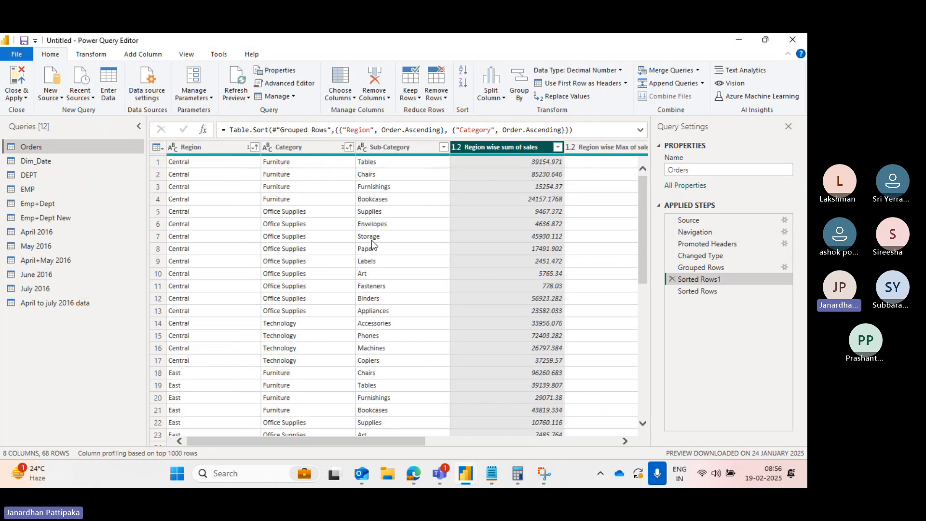
pyautogui.hscroll(3, 450, 247)
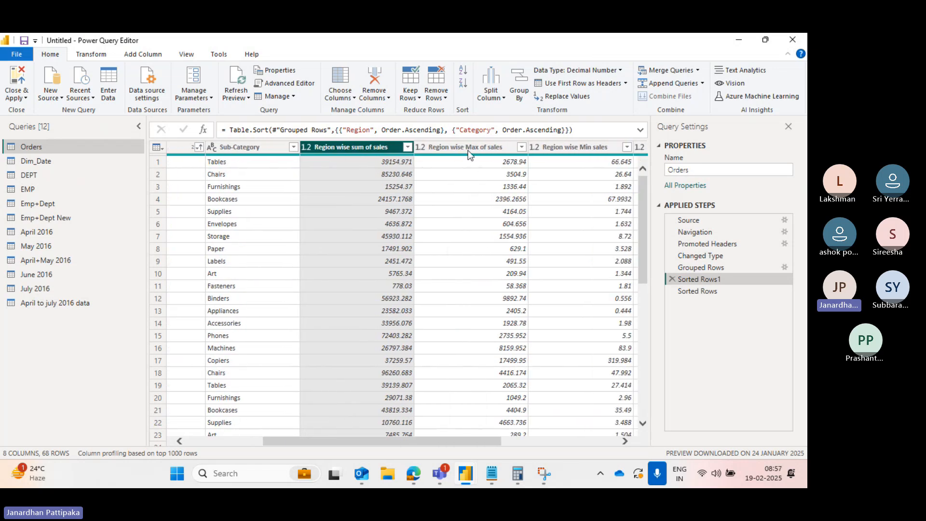
pyautogui.click(487, 146)
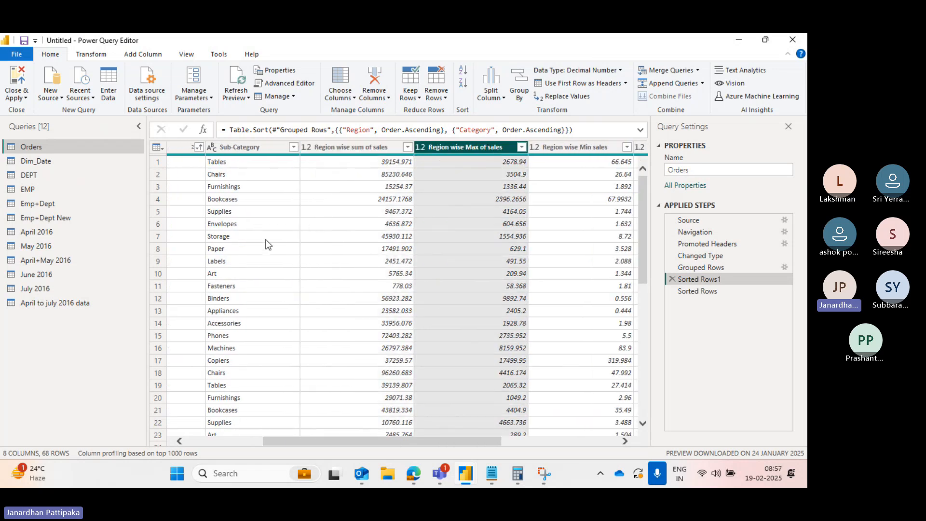
pyautogui.hscroll(-3, 241, 242)
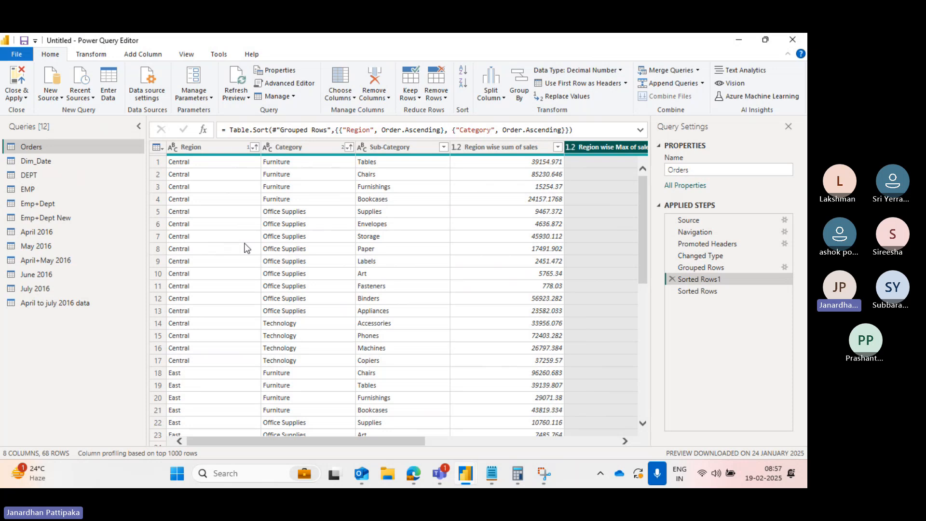
pyautogui.hscroll(1, 439, 254)
pyautogui.hscroll(5, 439, 255)
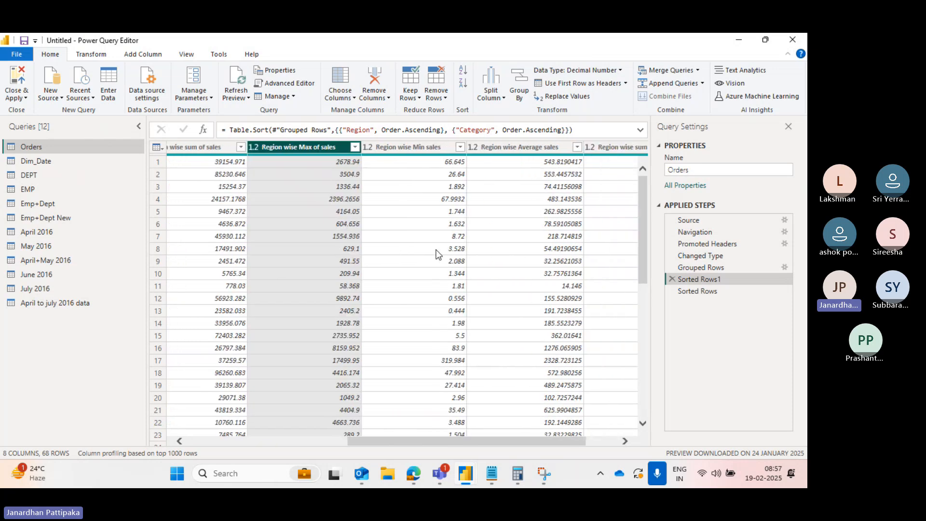
pyautogui.click(385, 147)
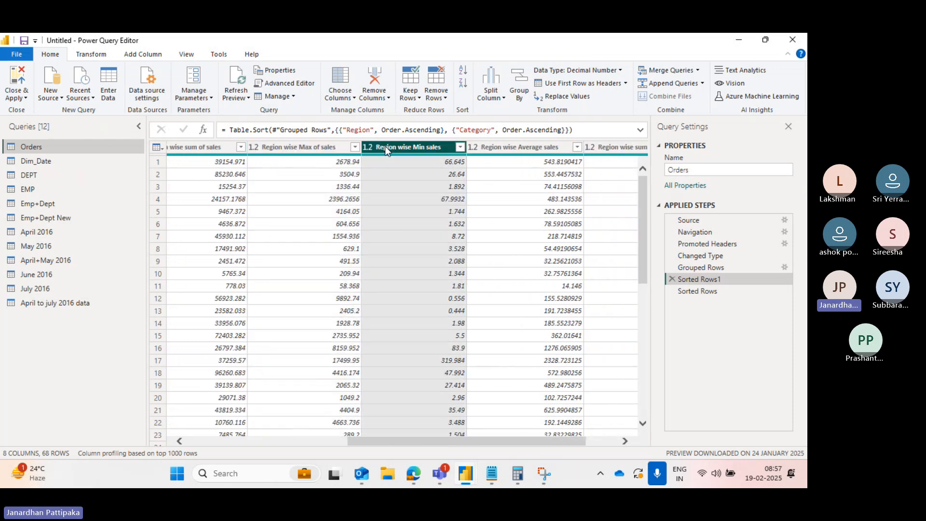
pyautogui.click(506, 148)
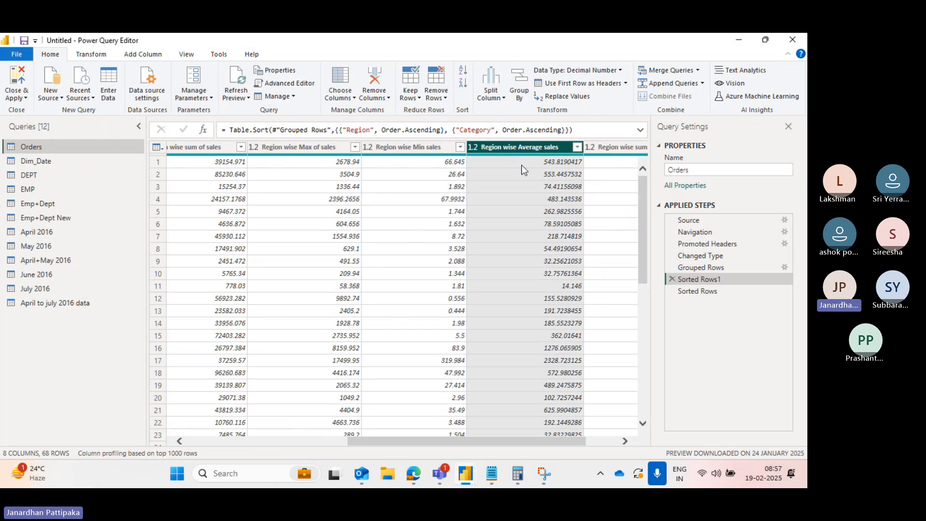
pyautogui.hscroll(2, 522, 165)
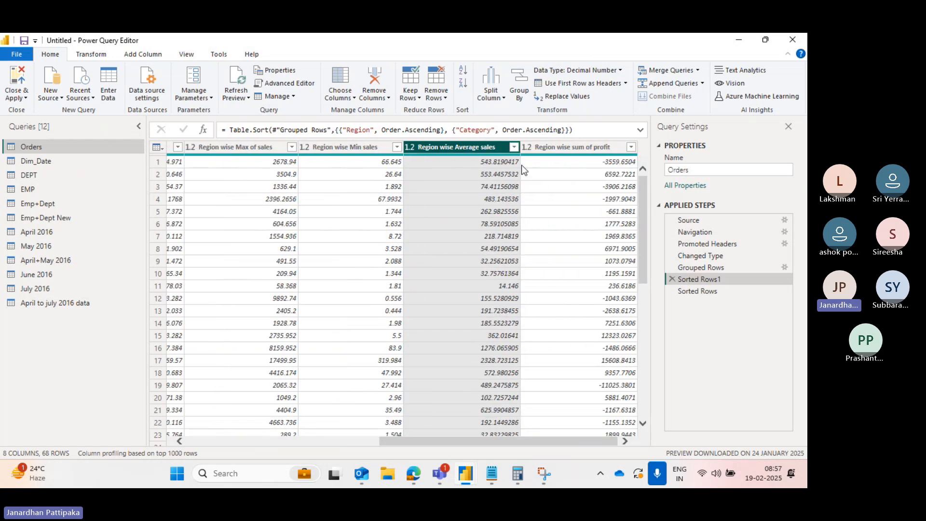
pyautogui.click(572, 149)
pyautogui.hscroll(-7, 411, 257)
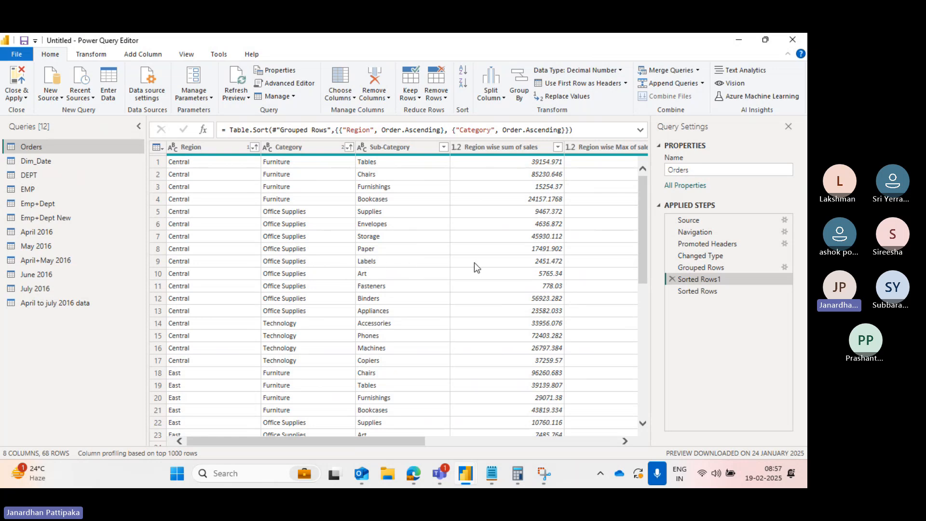
pyautogui.hscroll(3, 474, 262)
pyautogui.hscroll(3, 513, 264)
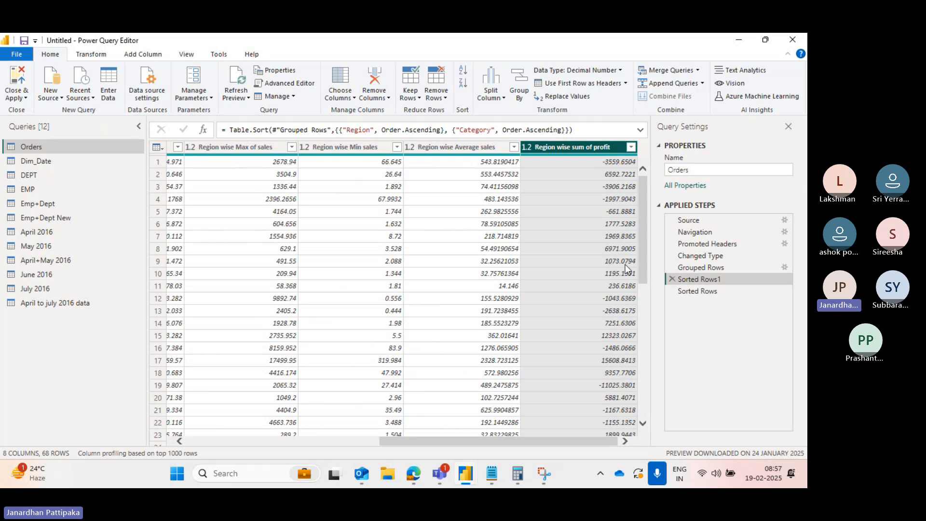
pyautogui.hscroll(-6, 351, 282)
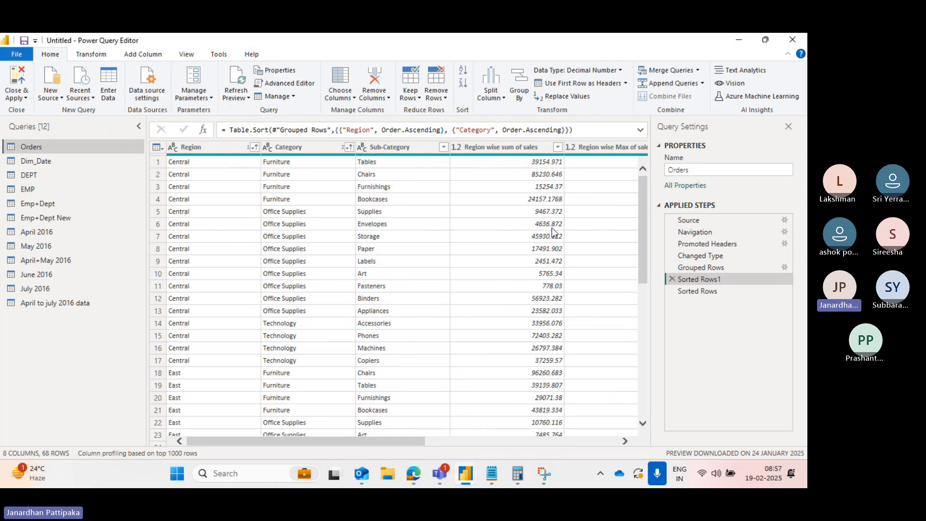
# - Reopen the Grouped Rows step's settings and add Product Name as a fourth grouping column
pyautogui.click(713, 267)
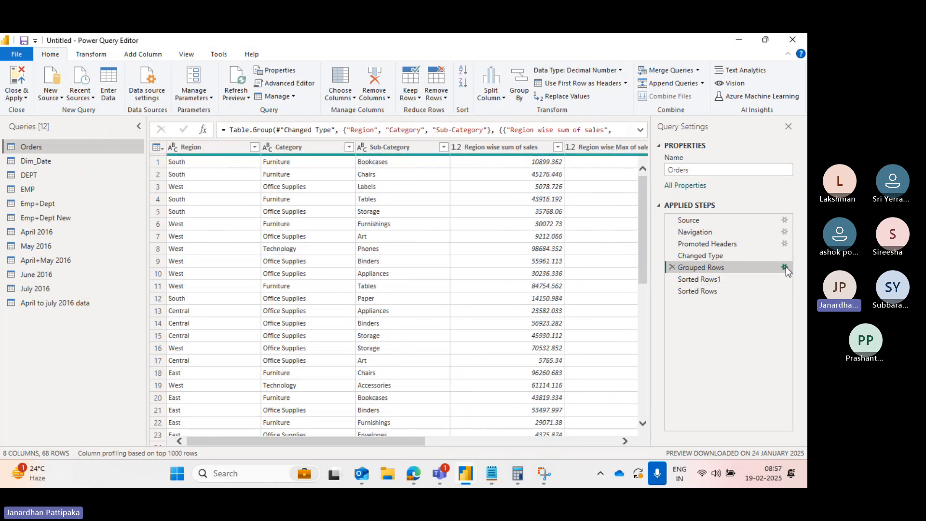
pyautogui.click(785, 267)
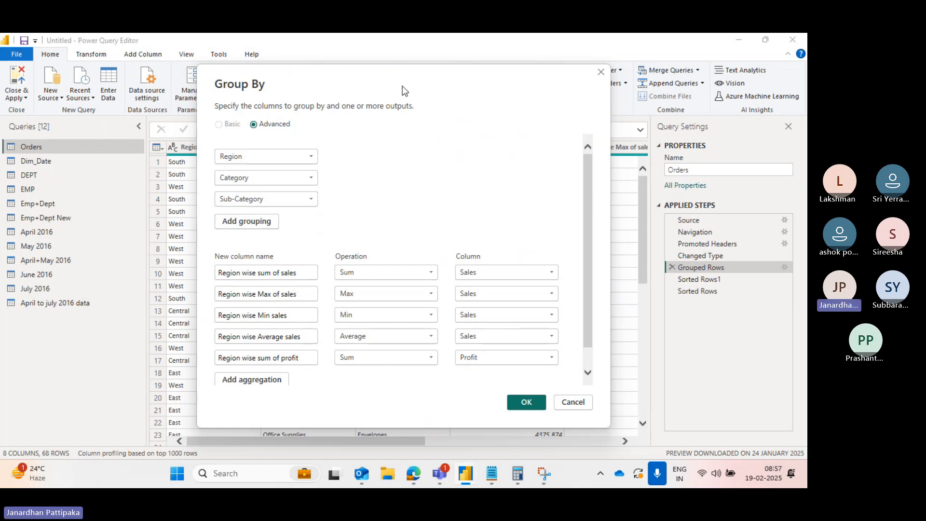
pyautogui.moveTo(402, 86); pyautogui.dragTo(464, 300)
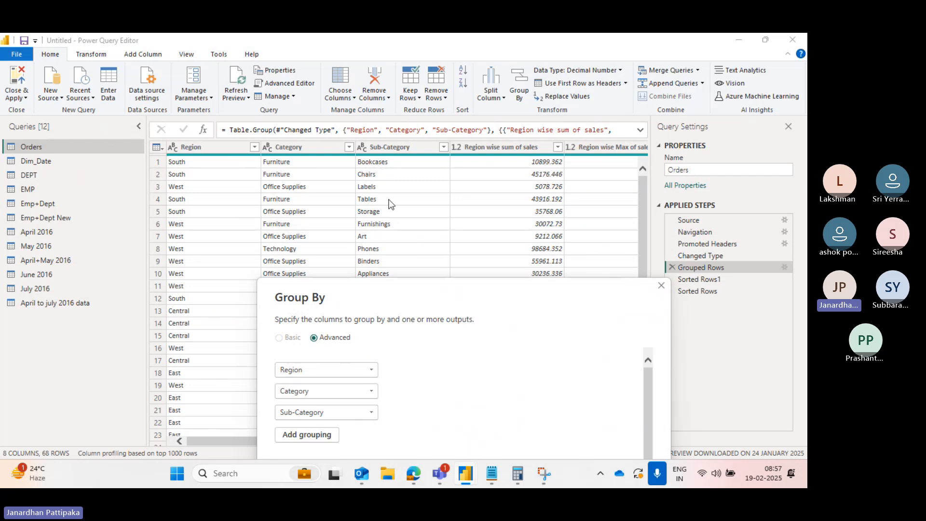
pyautogui.moveTo(407, 299); pyautogui.dragTo(388, 101)
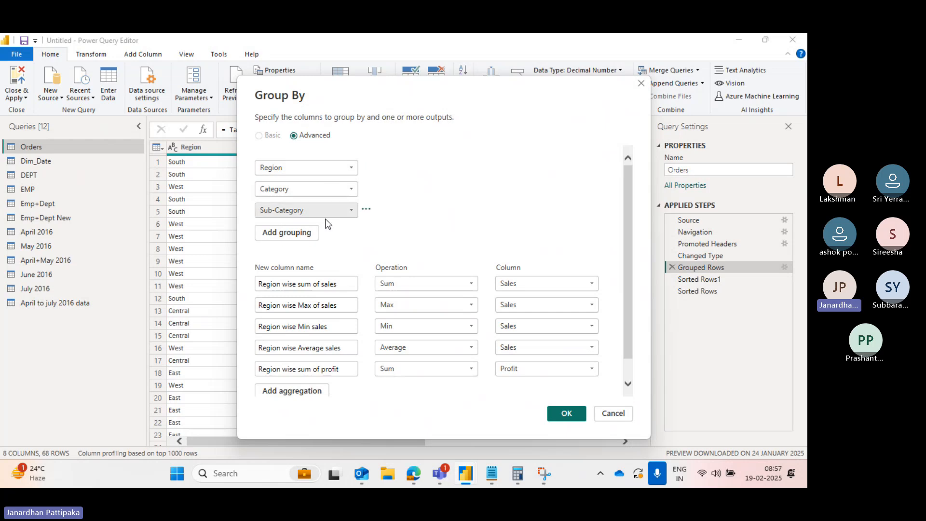
pyautogui.click(305, 236)
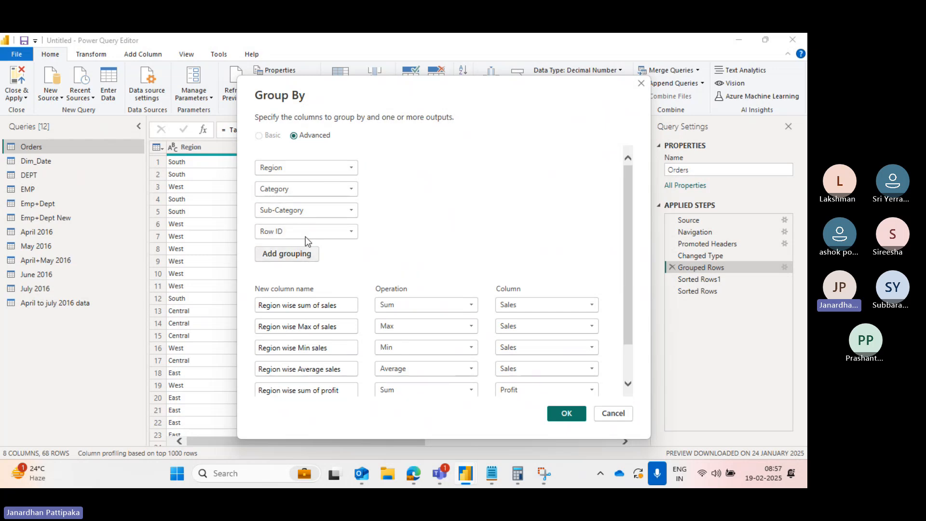
pyautogui.click(352, 232)
pyautogui.scroll(-1, 297, 360)
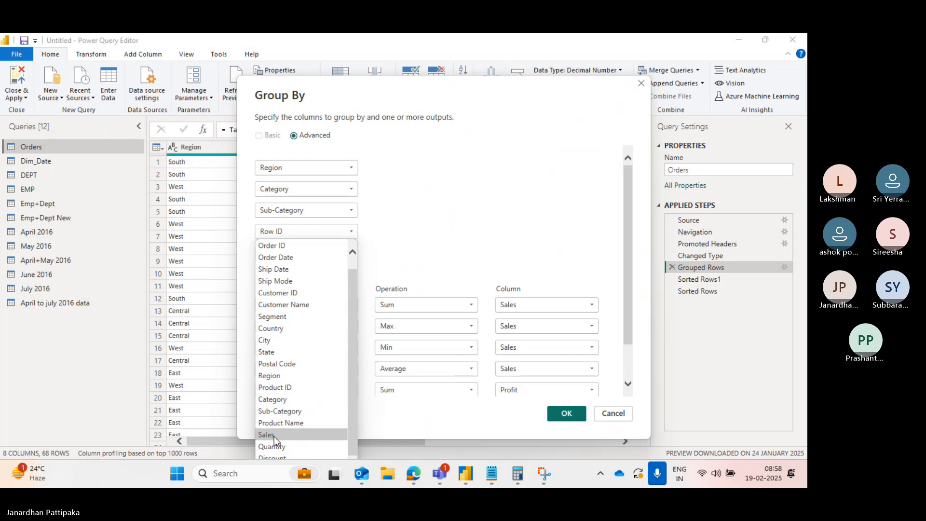
pyautogui.click(280, 422)
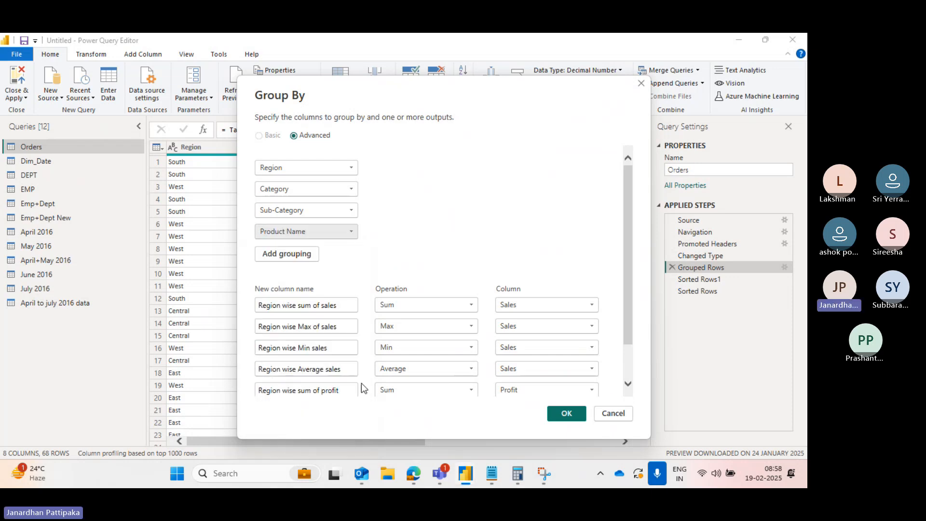
pyautogui.click(561, 415)
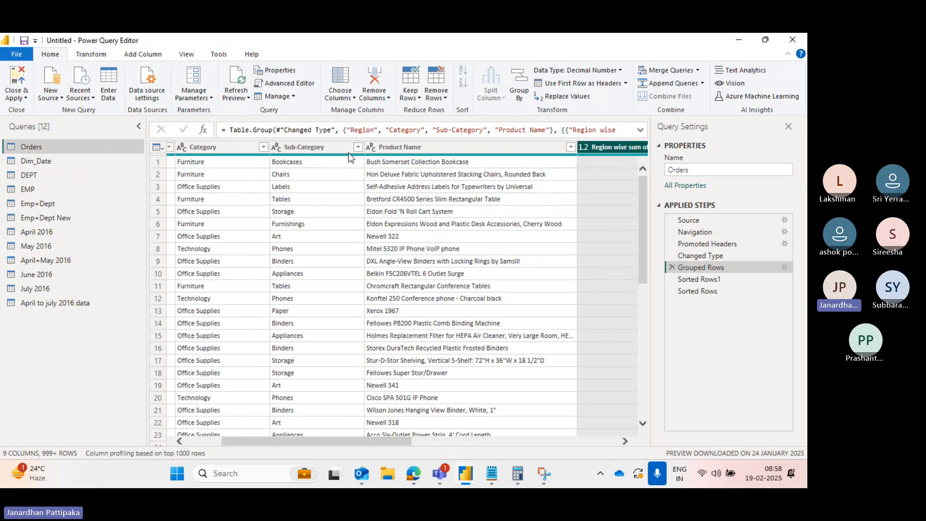
# - Sort the table by Sub-Category in ascending order, inserting the sort as an intermediate step after Grouped Rows
pyautogui.click(358, 148)
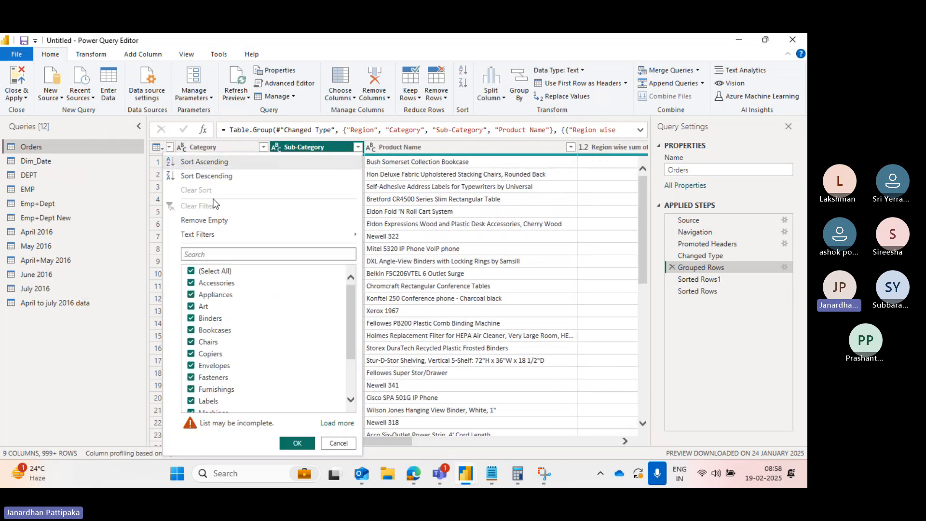
pyautogui.click(207, 163)
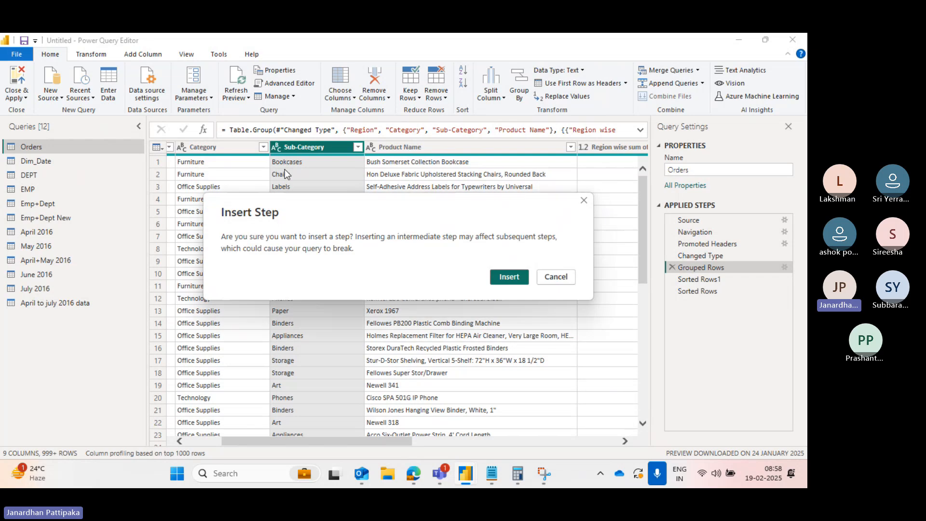
pyautogui.click(503, 277)
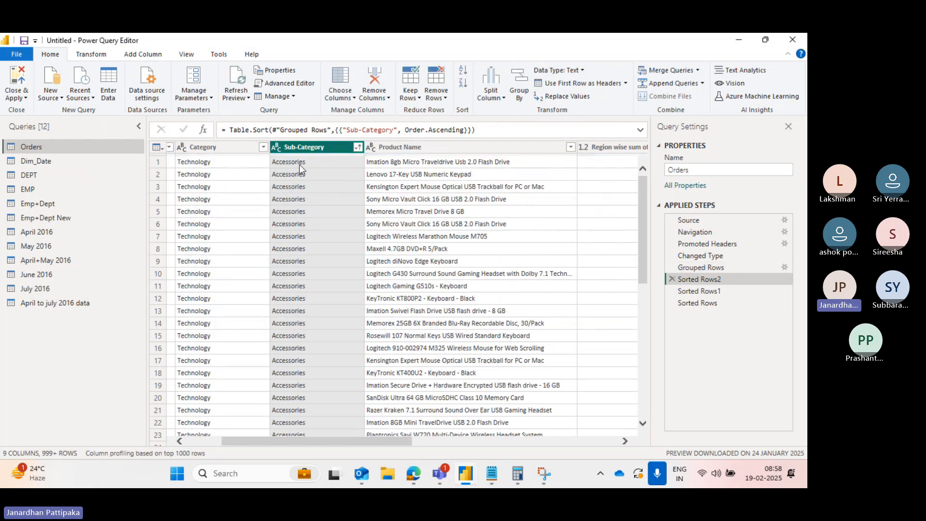
pyautogui.hscroll(-2, 266, 169)
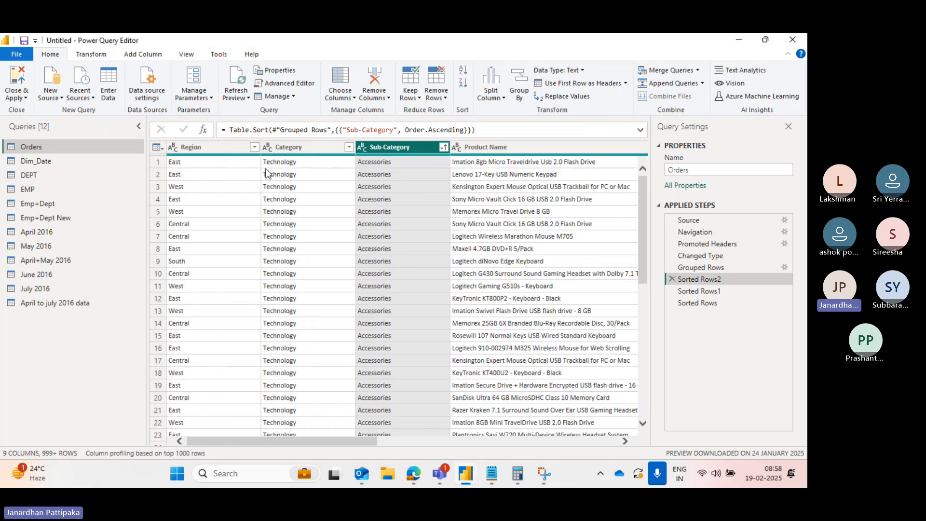
pyautogui.hscroll(2, 332, 180)
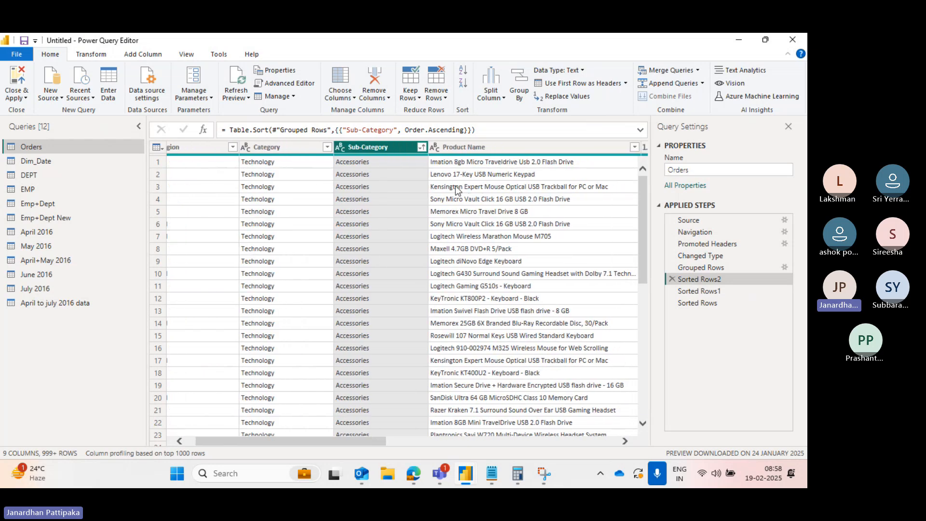
pyautogui.hscroll(3, 488, 186)
pyautogui.hscroll(1, 487, 186)
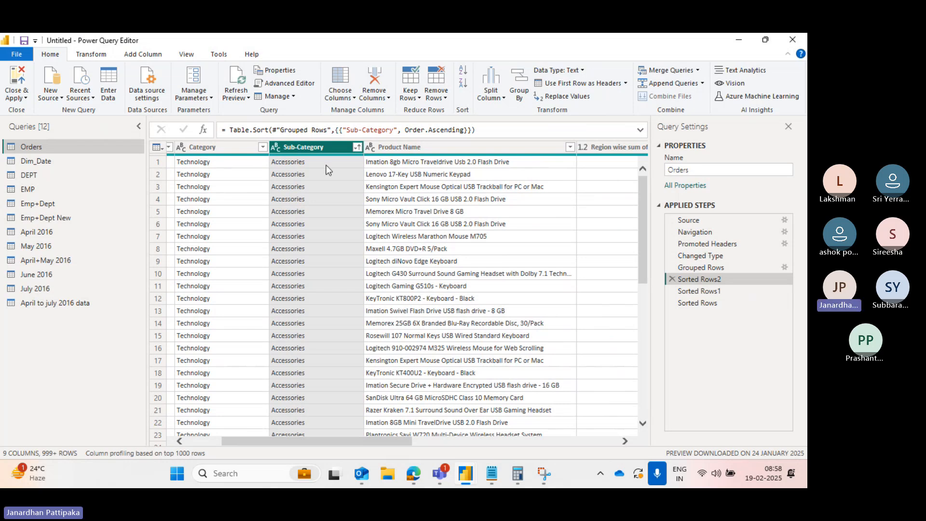
# - Reopen the Grouped Rows step's settings and remove Product Name from the grouping columns
pyautogui.hscroll(4, 439, 188)
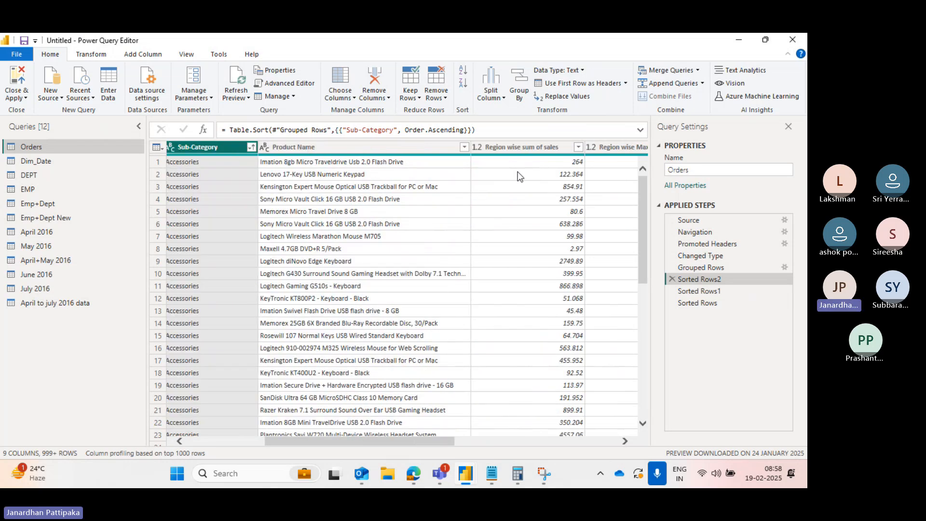
pyautogui.hscroll(6, 520, 176)
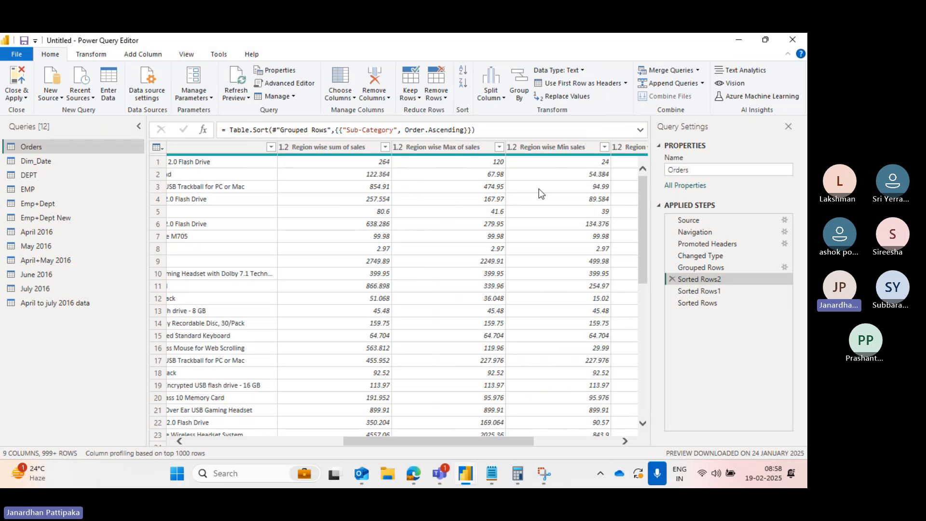
pyautogui.hscroll(4, 463, 178)
pyautogui.hscroll(4, 460, 169)
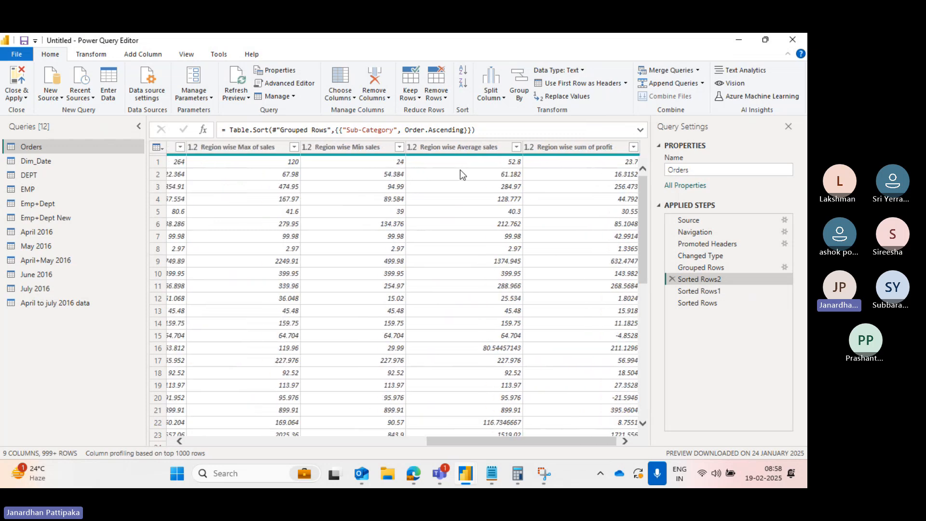
pyautogui.hscroll(1, 483, 186)
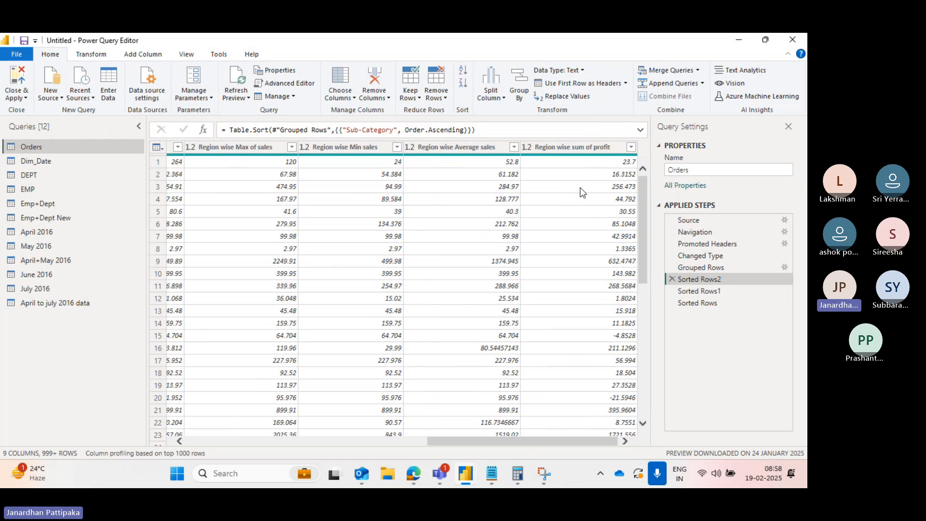
pyautogui.click(733, 270)
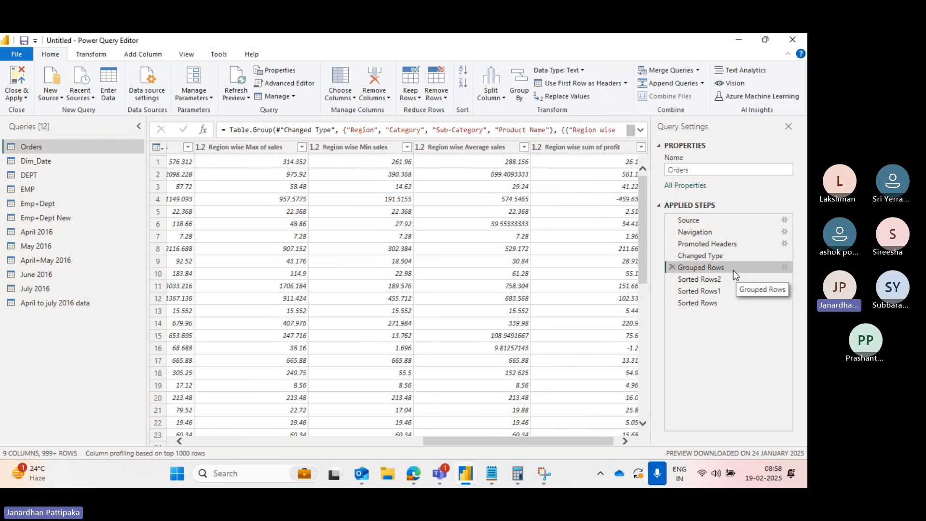
pyautogui.click(785, 266)
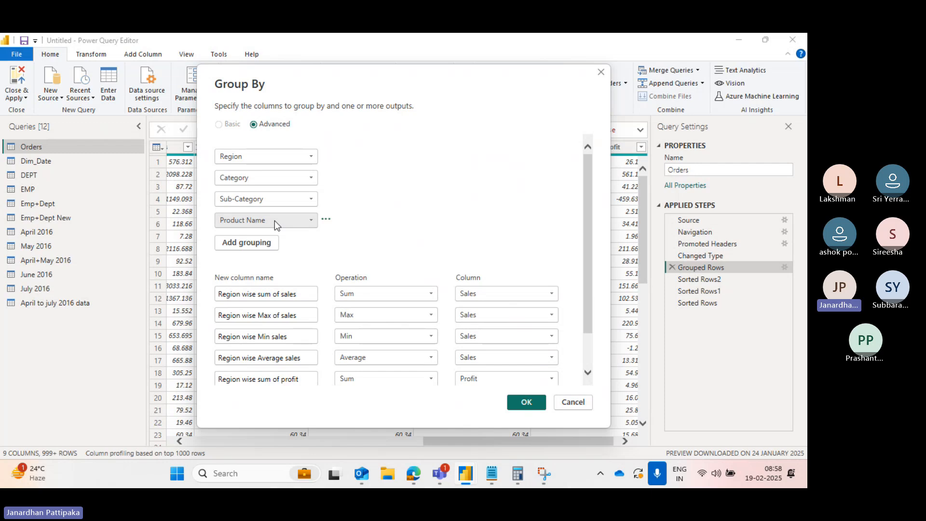
pyautogui.click(331, 221)
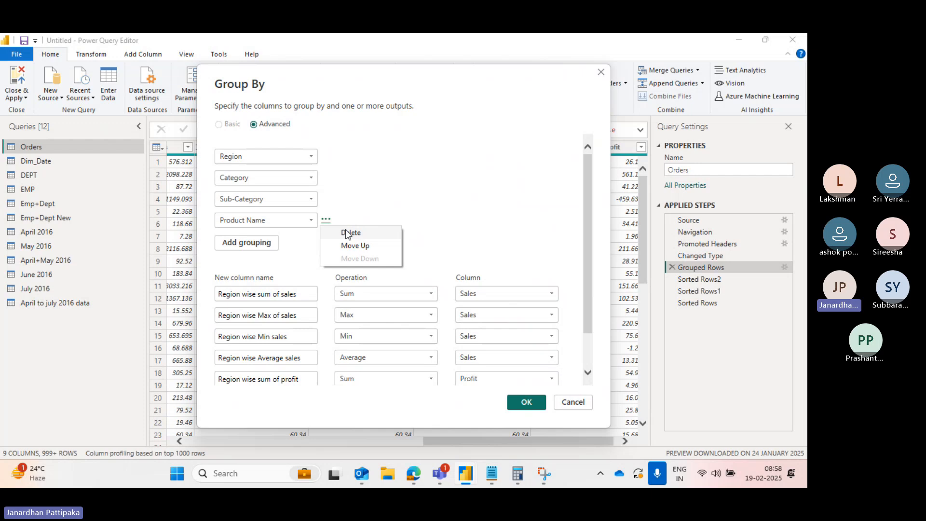
pyautogui.click(348, 233)
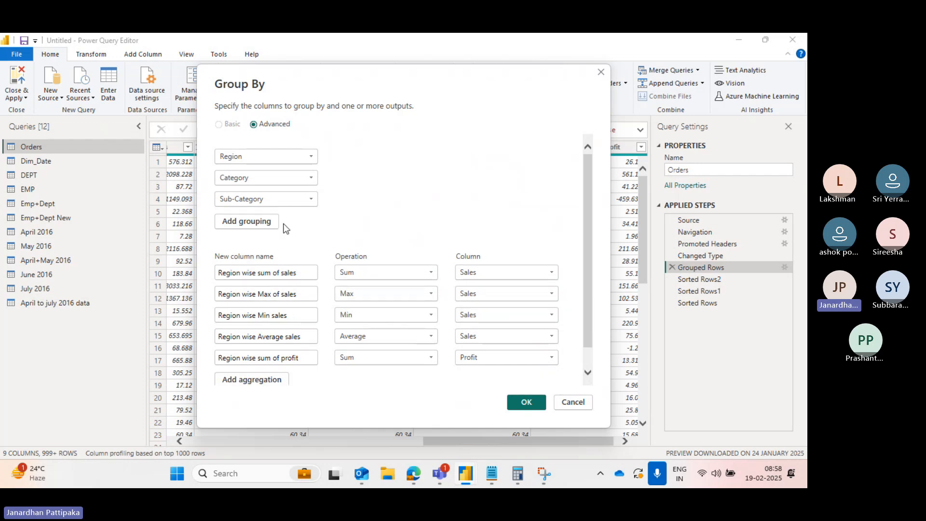
pyautogui.click(527, 401)
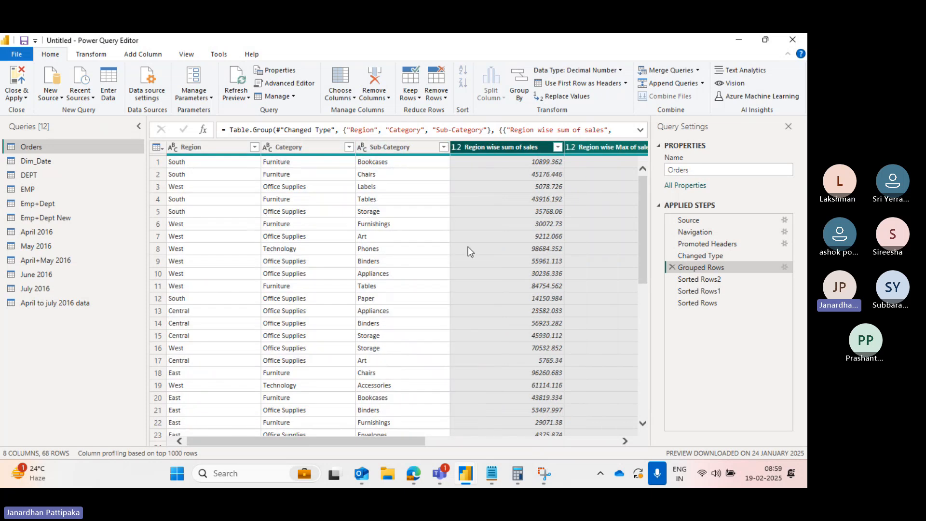
# - Browse the regrouped table's aggregate columns
pyautogui.hscroll(5, 505, 195)
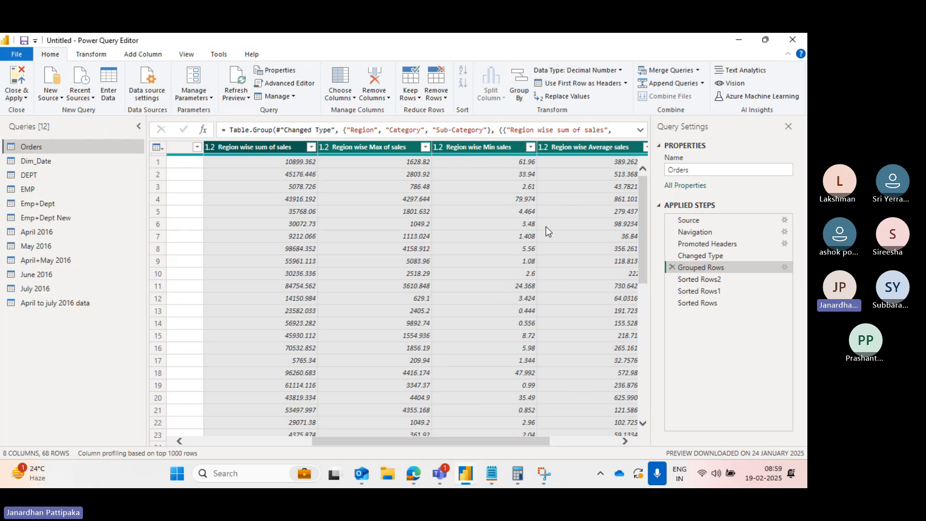
pyautogui.moveTo(756, 291); pyautogui.dragTo(758, 302)
pyautogui.moveTo(442, 469)
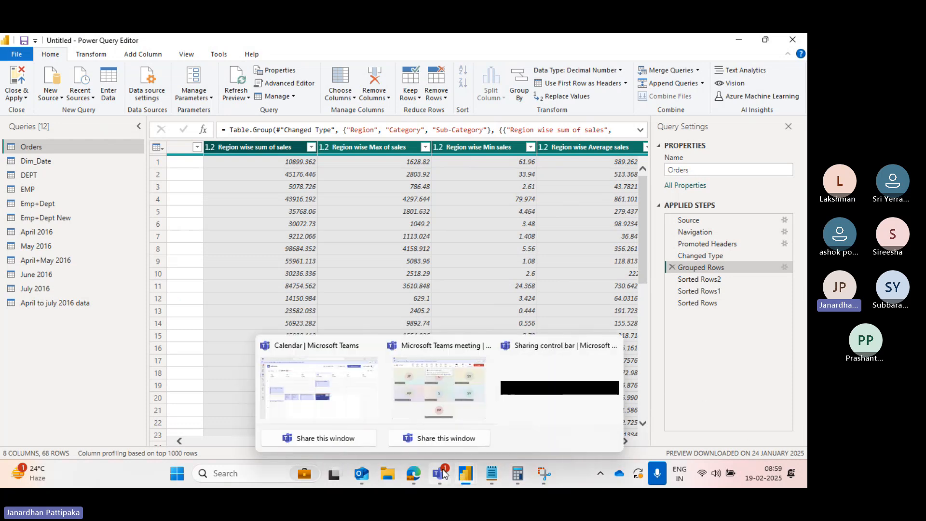
# - Switch to the Microsoft Teams meeting window and stop the recording and transcription
pyautogui.click(448, 401)
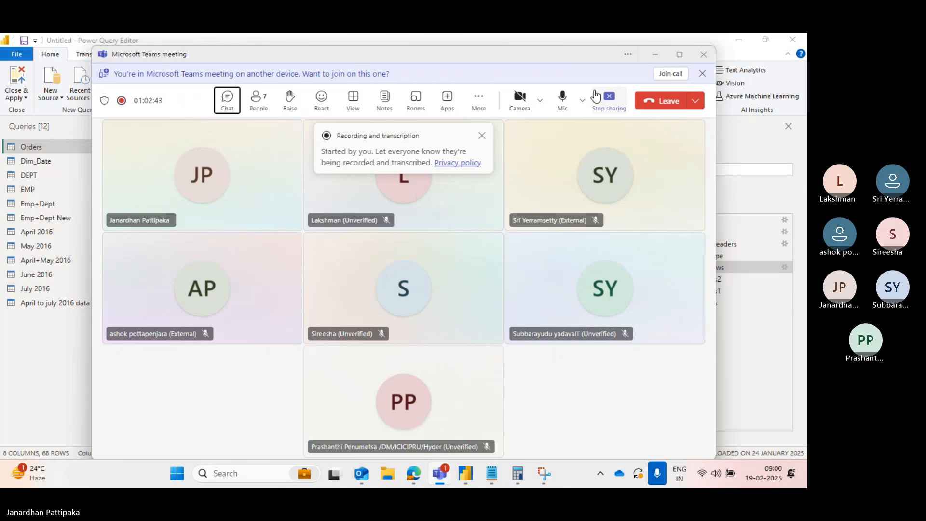
pyautogui.click(481, 99)
pyautogui.moveTo(516, 135)
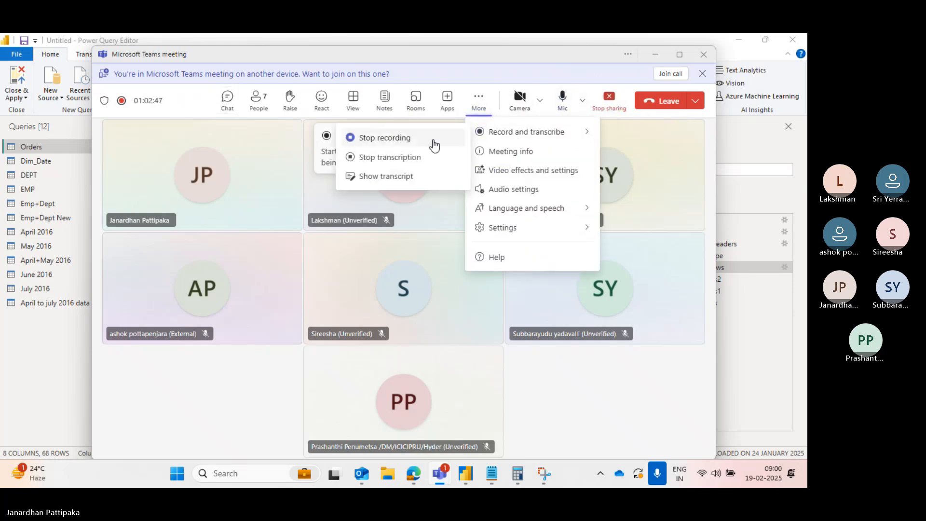
pyautogui.click(407, 139)
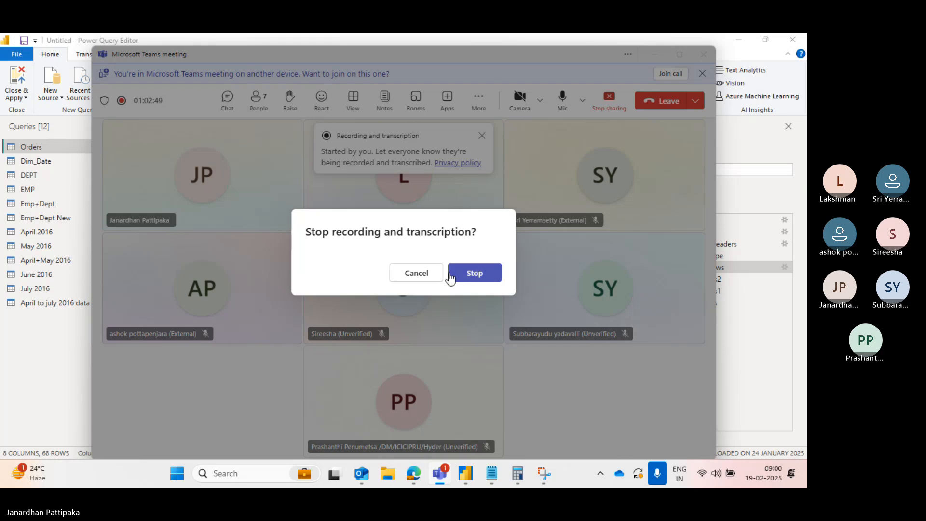
pyautogui.click(466, 274)
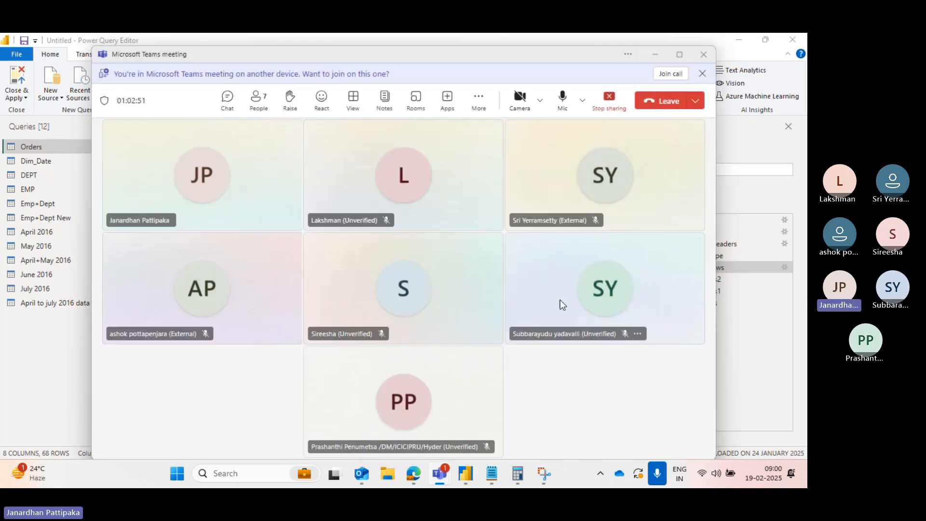
pyautogui.click(581, 335)
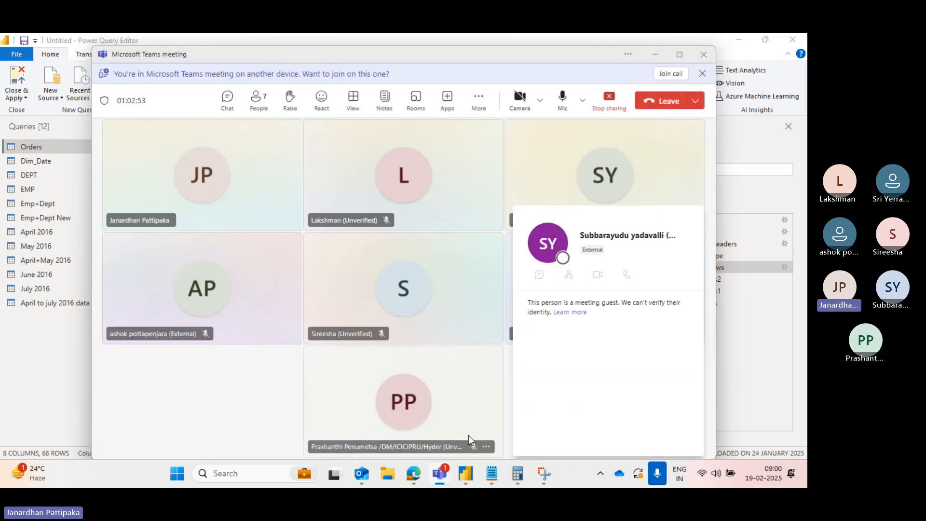